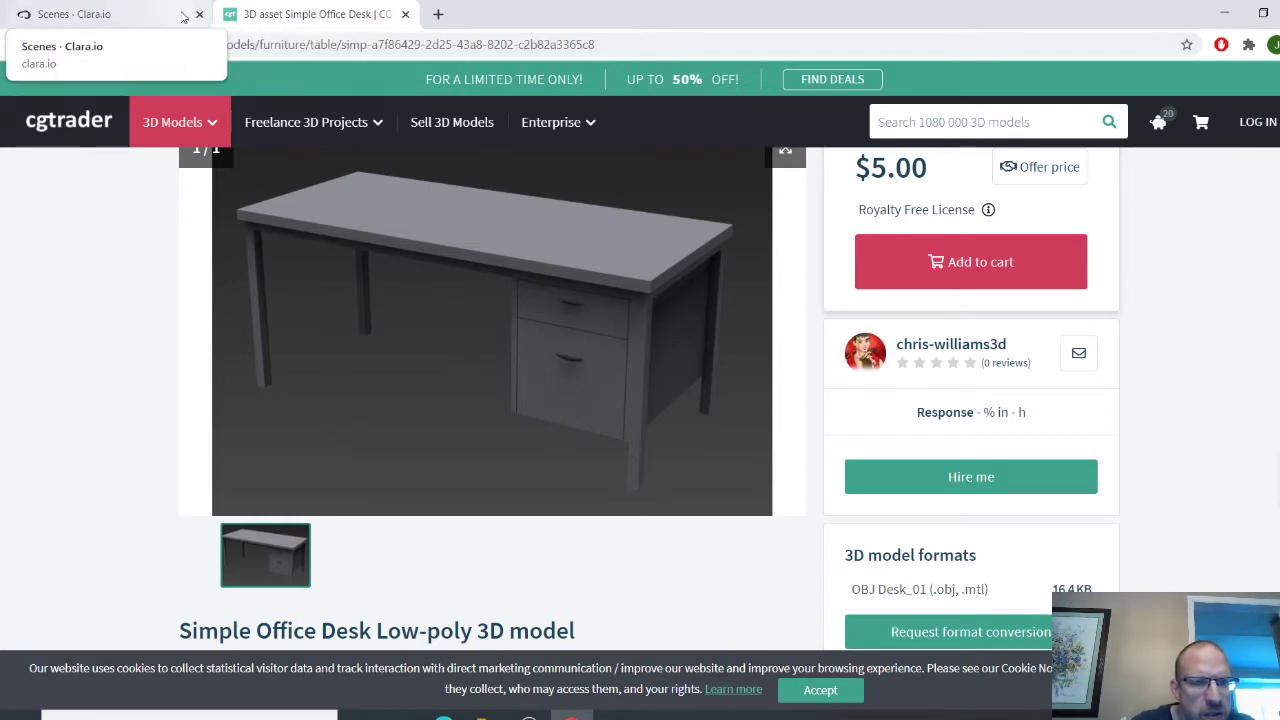
Switch to the Clara.io documents page and delete the simpleHouse scene
{"action": "left_click", "coordinate": [110, 14]}
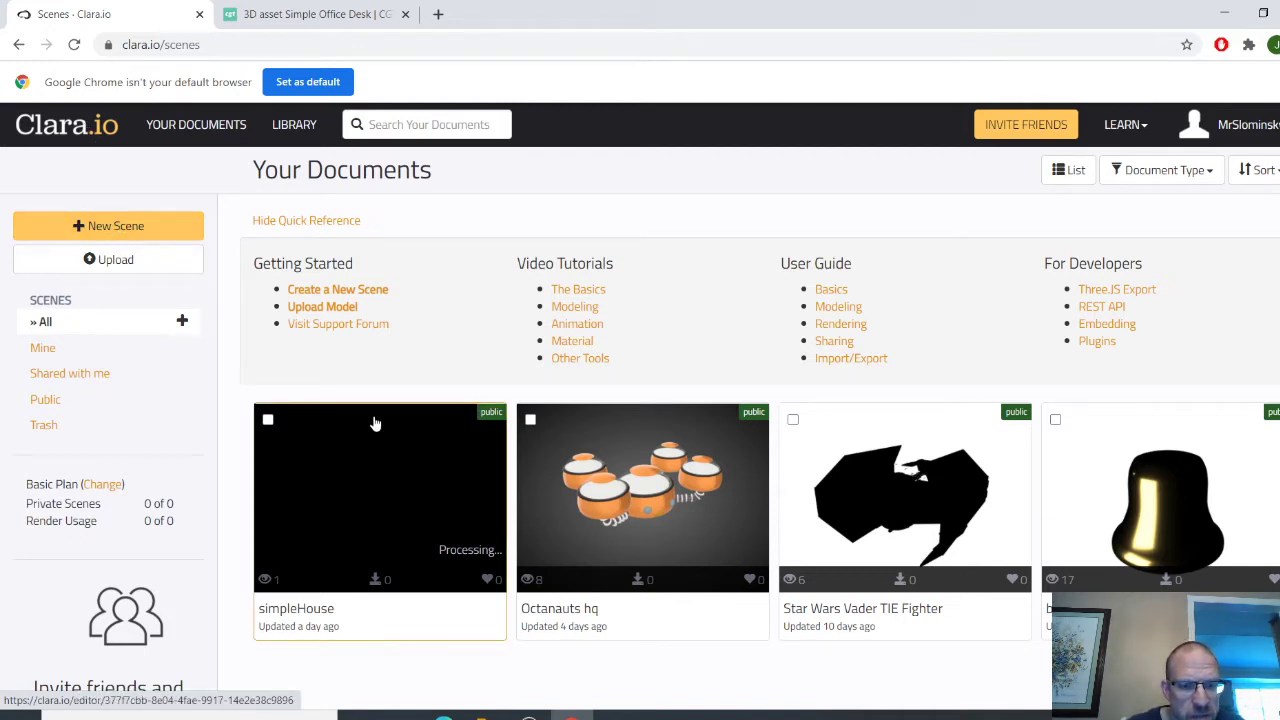
{"action": "left_click", "coordinate": [268, 419]}
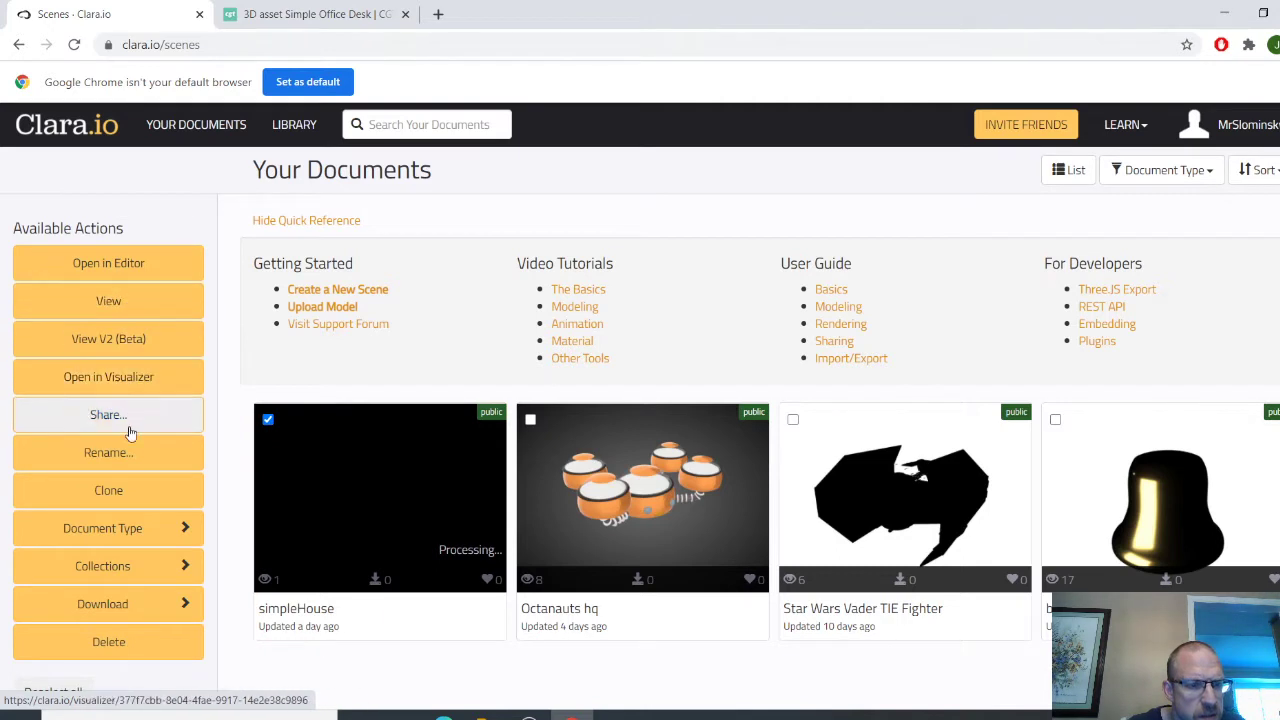
{"action": "mouse_move", "coordinate": [130, 533]}
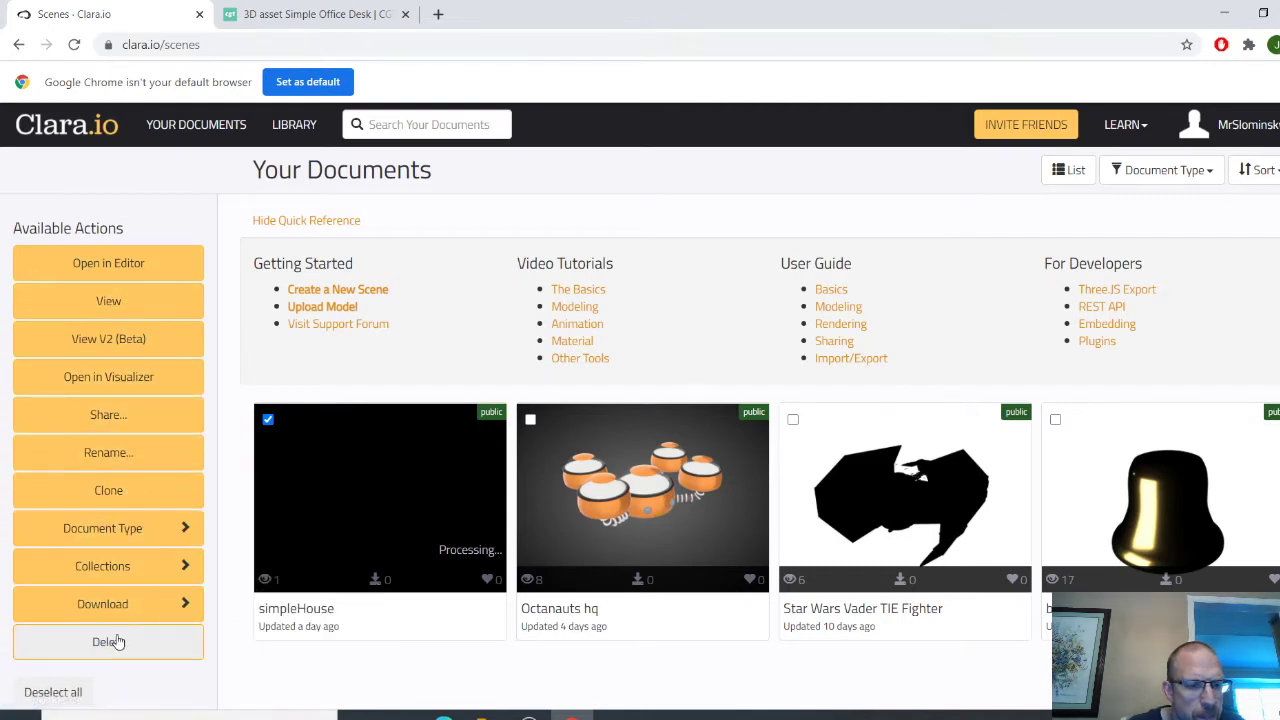
{"action": "left_click", "coordinate": [115, 641]}
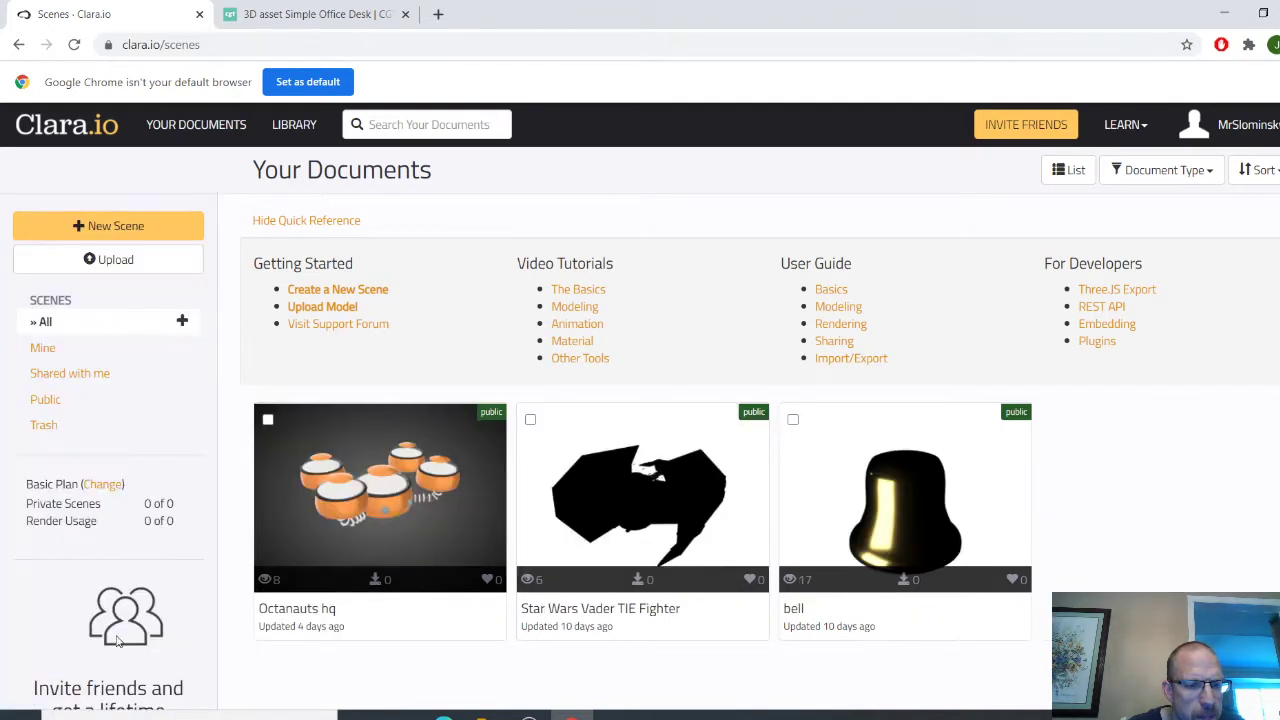
Create a new empty scene named "simple table", keeping the WebGL renderer and public access
{"action": "left_click", "coordinate": [146, 228]}
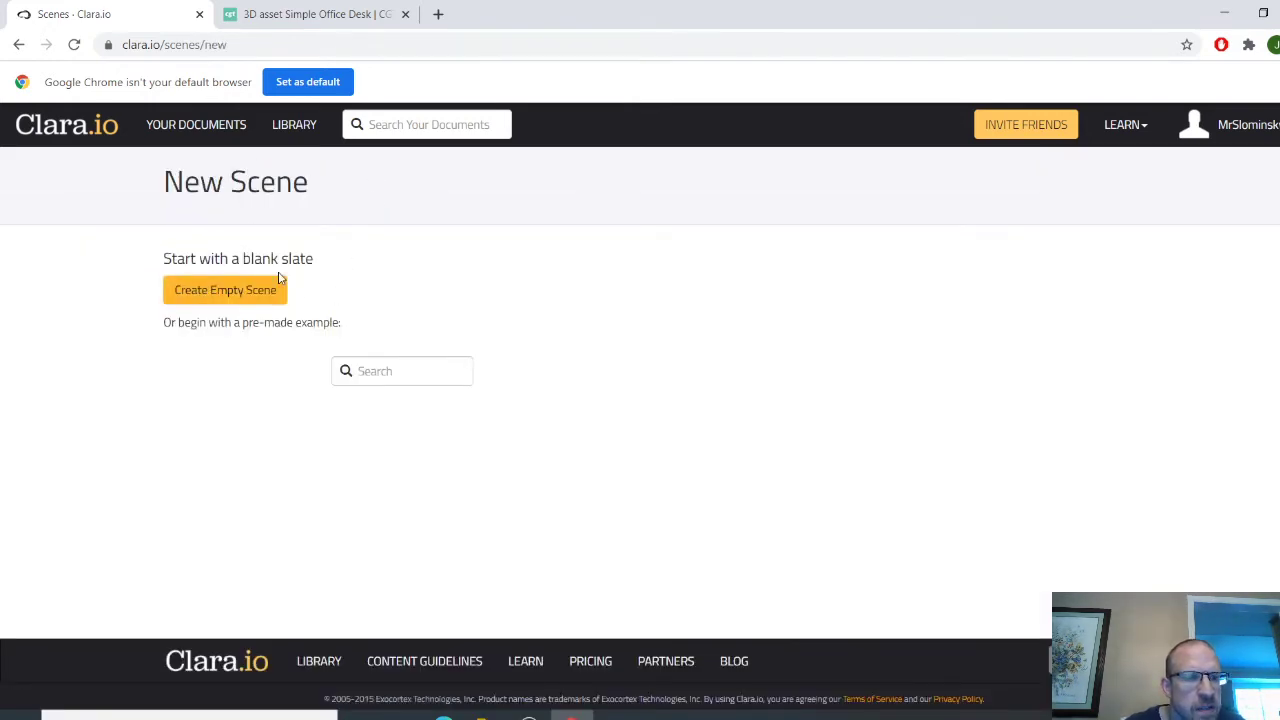
{"action": "left_click", "coordinate": [270, 304]}
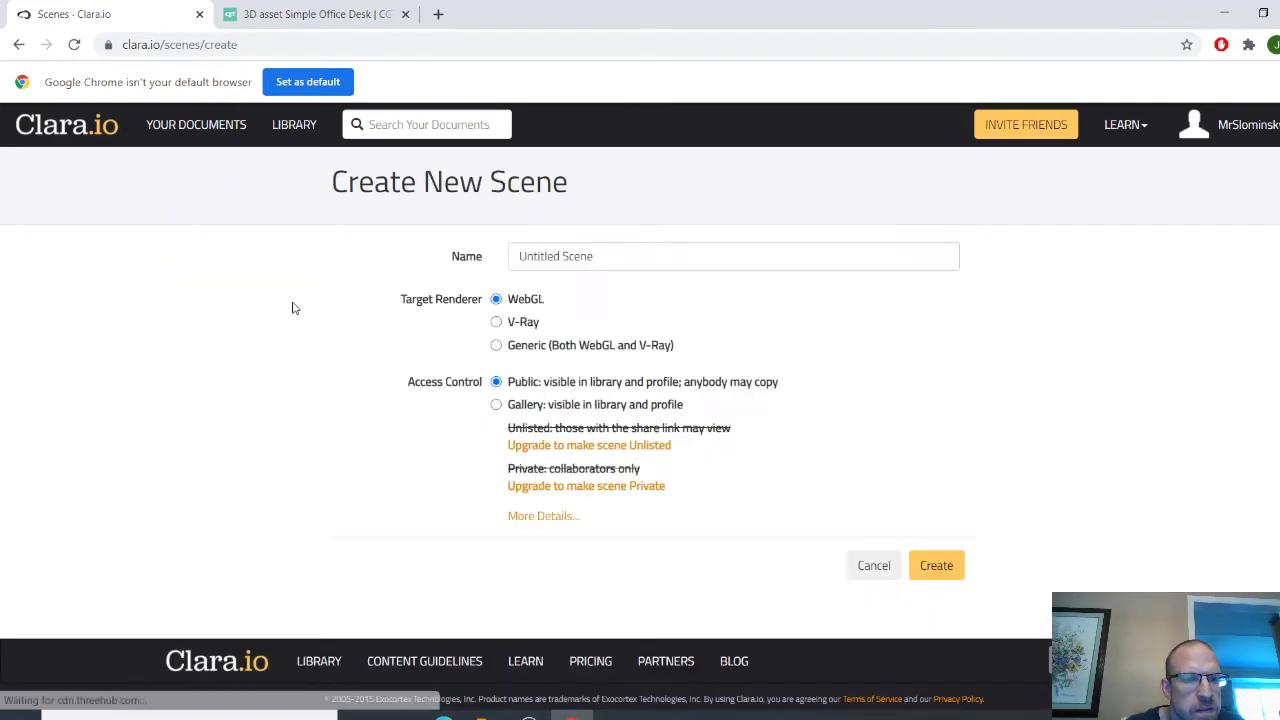
{"action": "double_click", "coordinate": [693, 260]}
{"action": "key", "text": "BackSpace"}
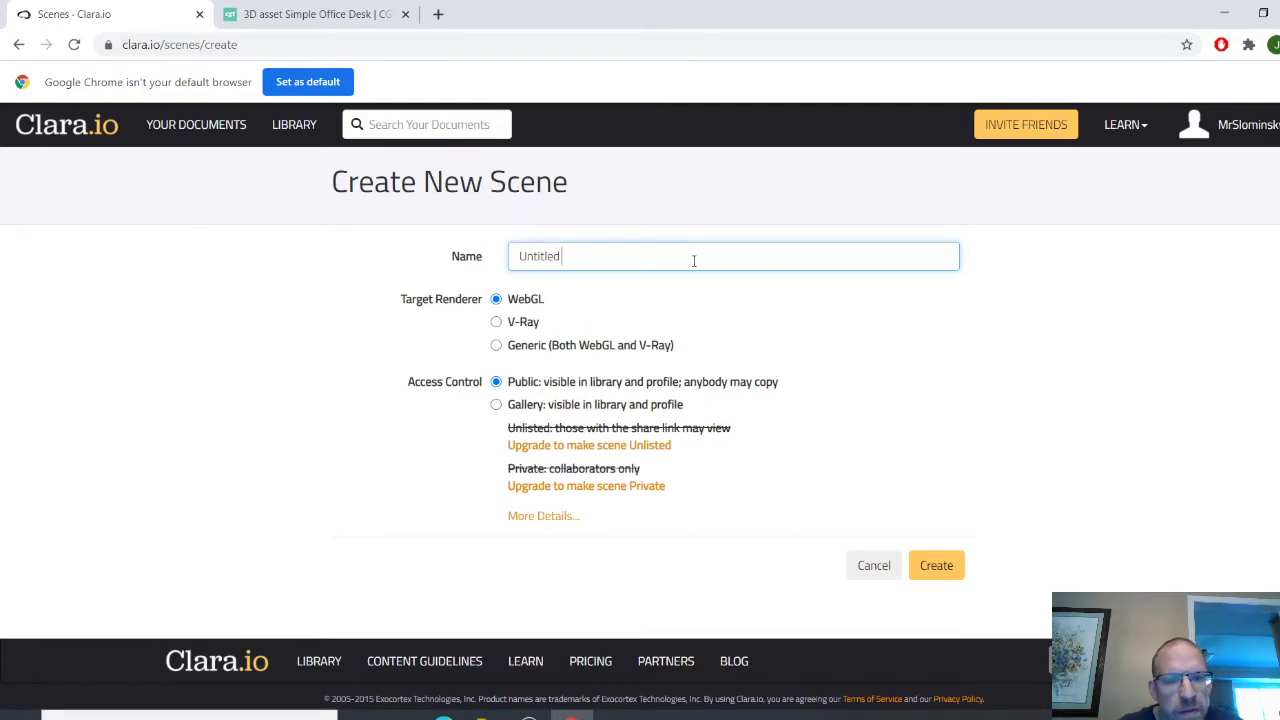
{"action": "key", "text": "BackSpace"}
{"action": "key", "text": "BackSpace"}
{"action": "key", "text": "BackSpace"}
{"action": "key", "text": "BackSpace"}
{"action": "key", "text": "BackSpace"}
{"action": "key", "text": "BackSpace"}
{"action": "key", "text": "BackSpace"}
{"action": "key", "text": "BackSpace"}
{"action": "key", "text": "BackSpace"}
{"action": "type", "text": "simple"}
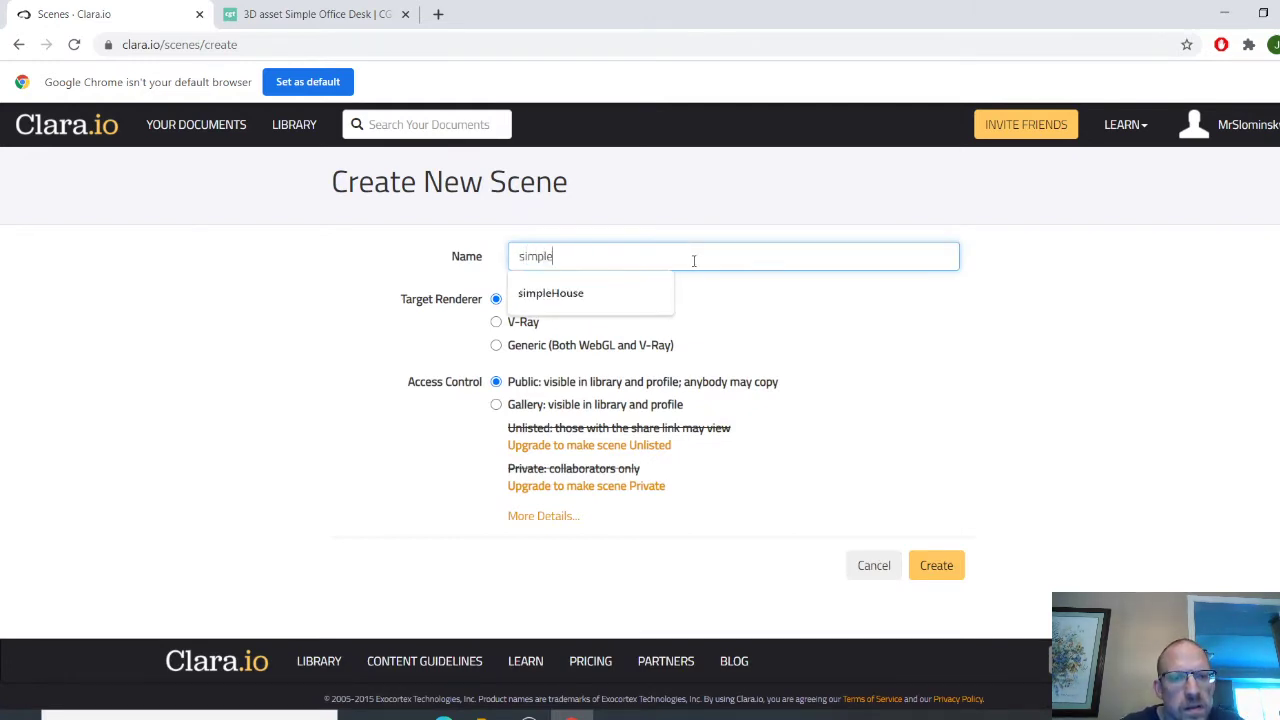
{"action": "type", "text": " table"}
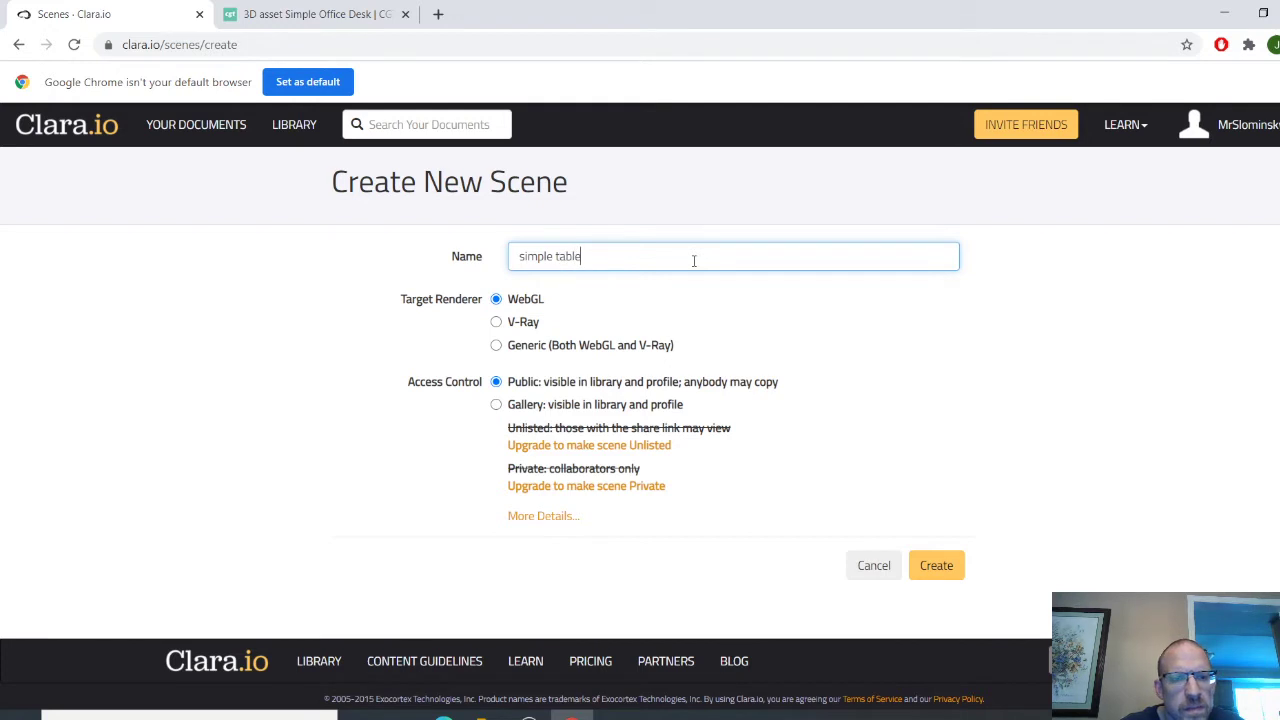
{"action": "left_click", "coordinate": [930, 565]}
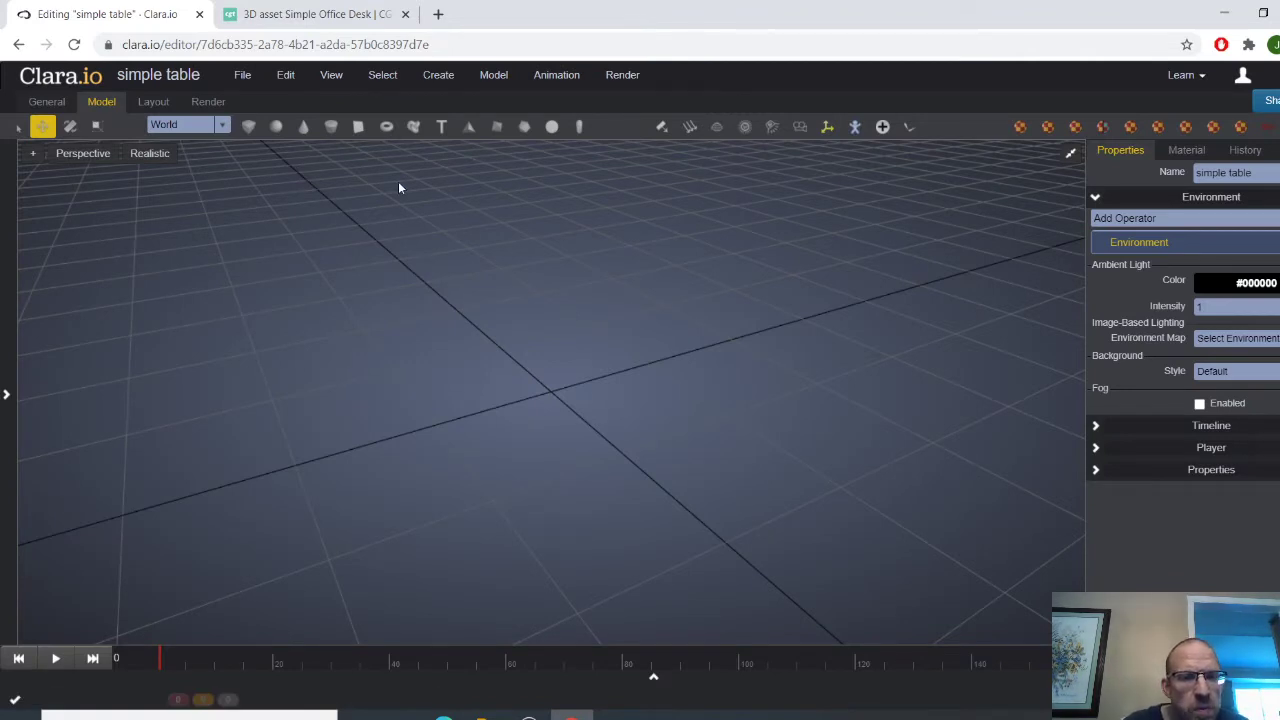
Review the user interface and viewport preferences, including the shortcut and navigation styles, and close them without changes
{"action": "left_click", "coordinate": [285, 84]}
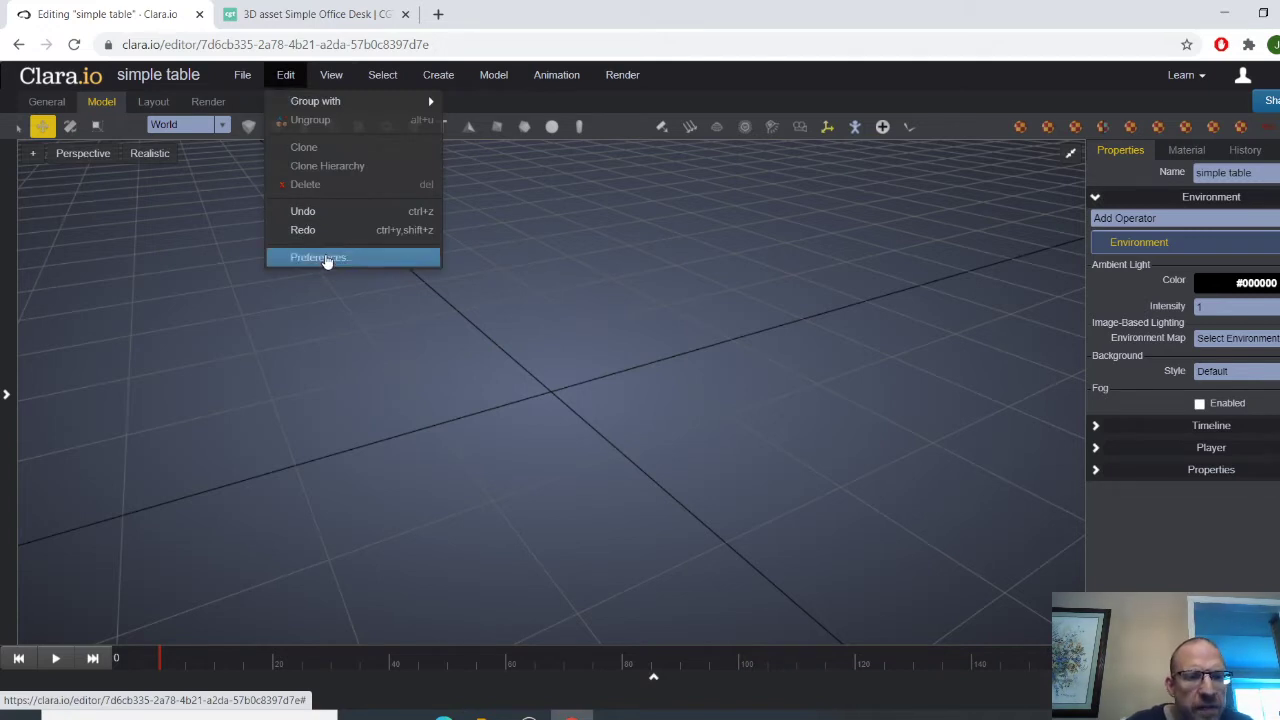
{"action": "left_click", "coordinate": [325, 257]}
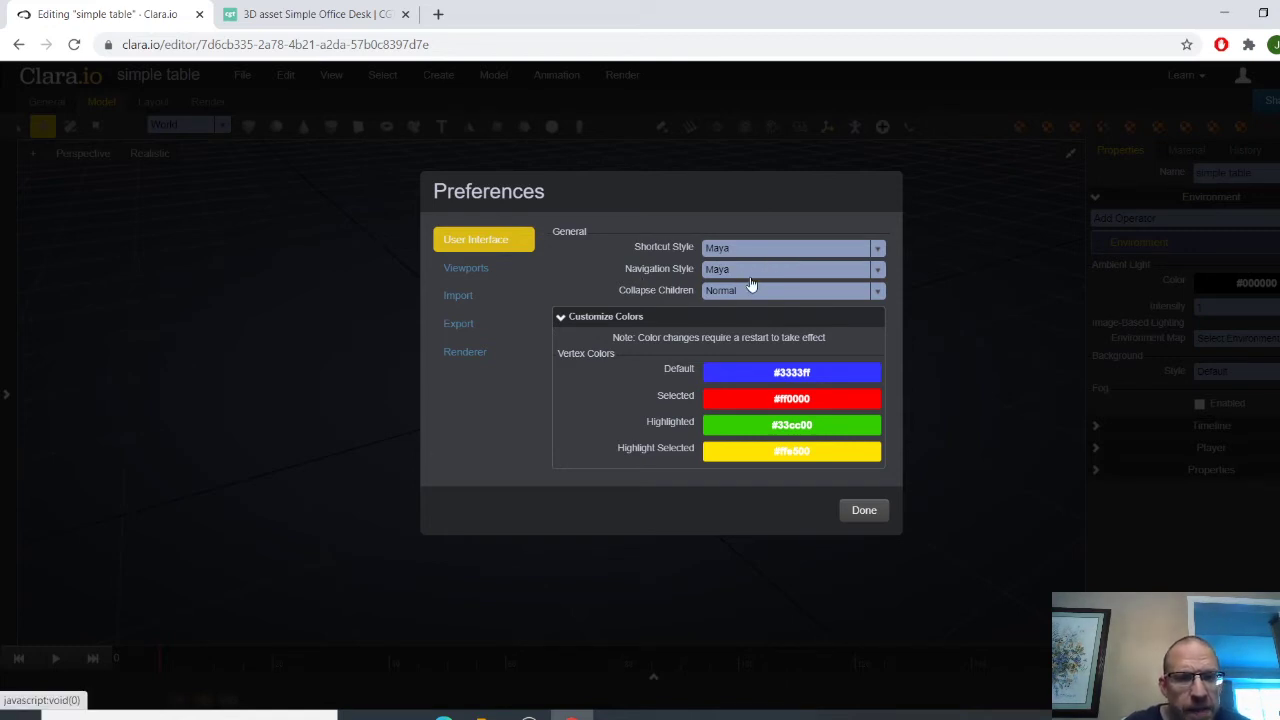
{"action": "left_click", "coordinate": [446, 279]}
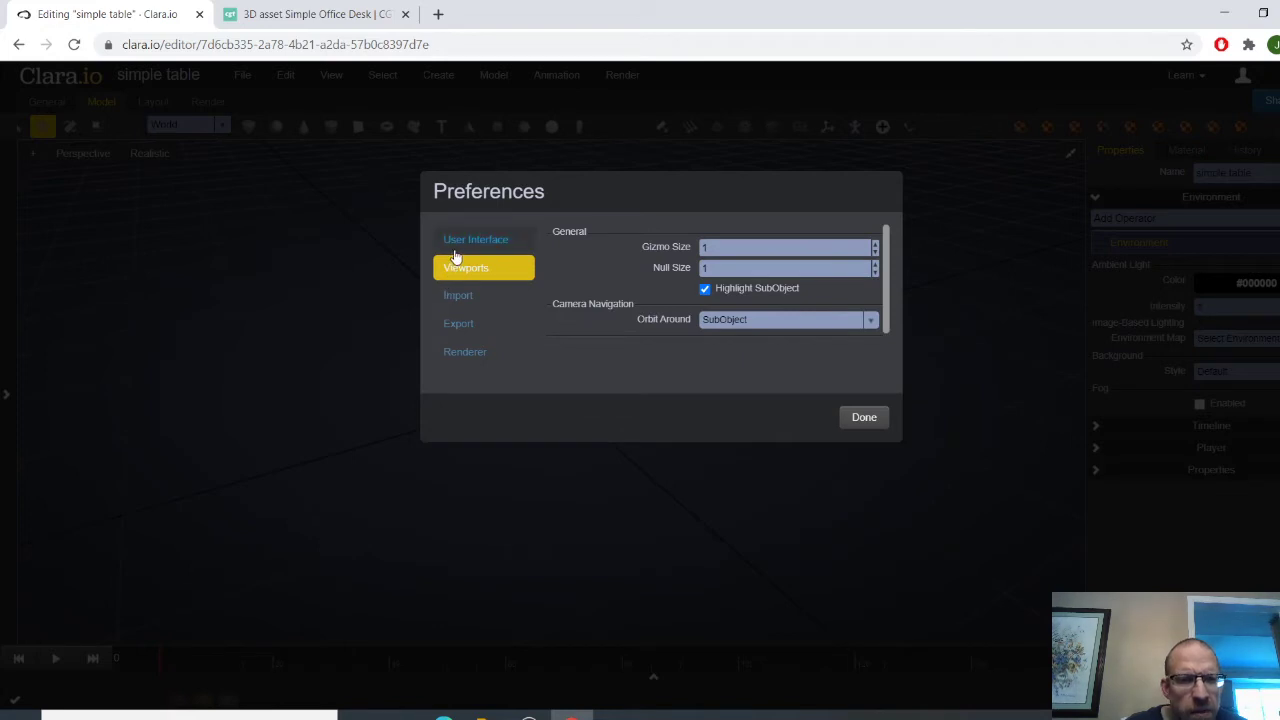
{"action": "left_click", "coordinate": [457, 248]}
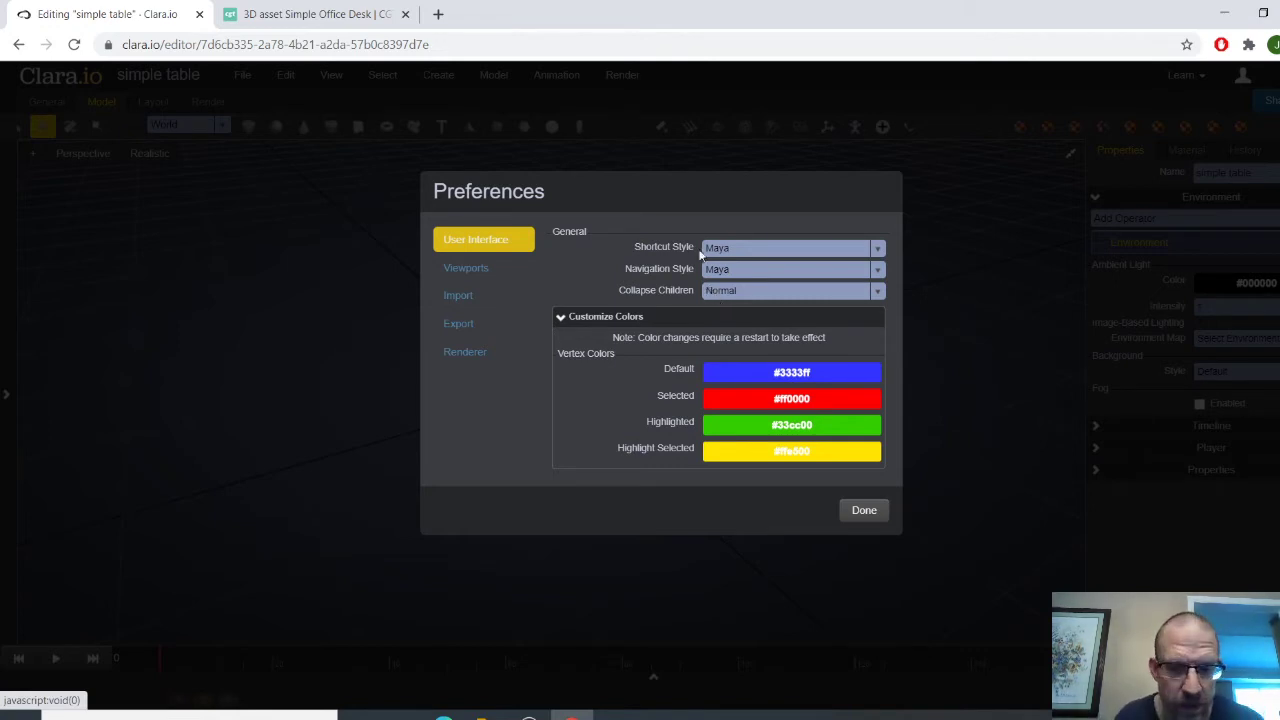
{"action": "left_click", "coordinate": [863, 511]}
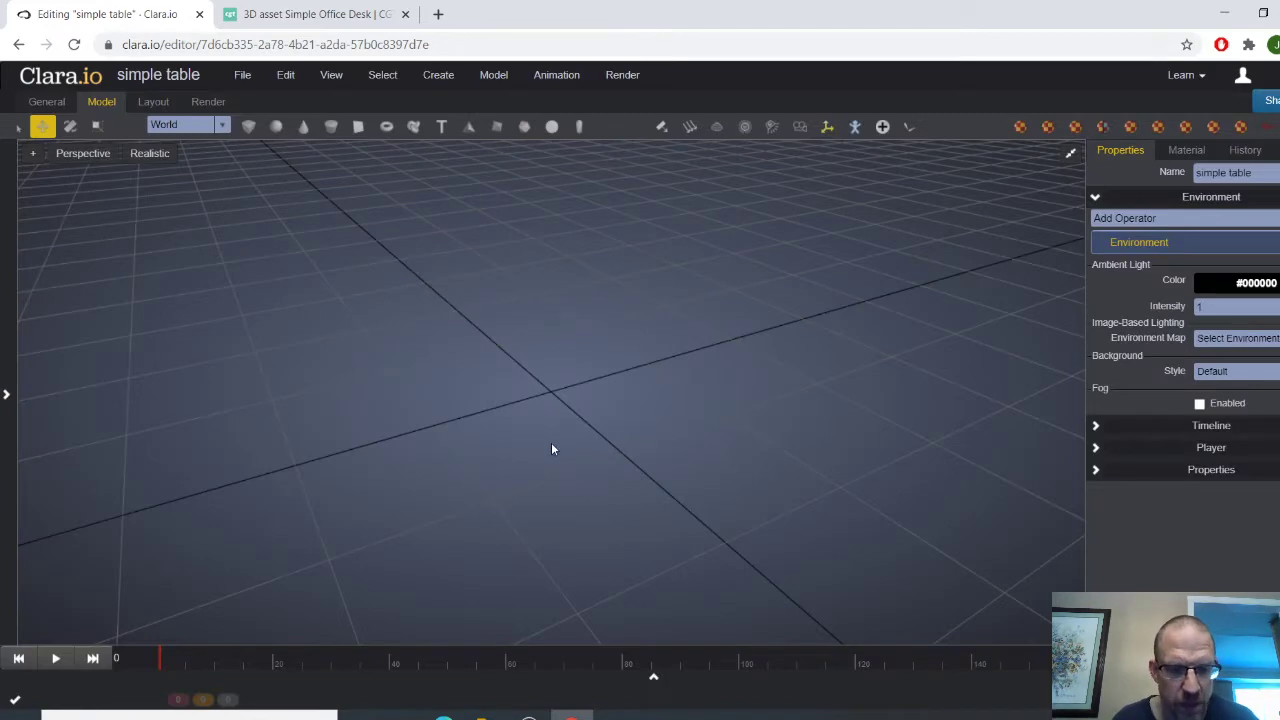
{"action": "scroll", "coordinate": [568, 482], "scroll_direction": "down", "scroll_amount": 3}
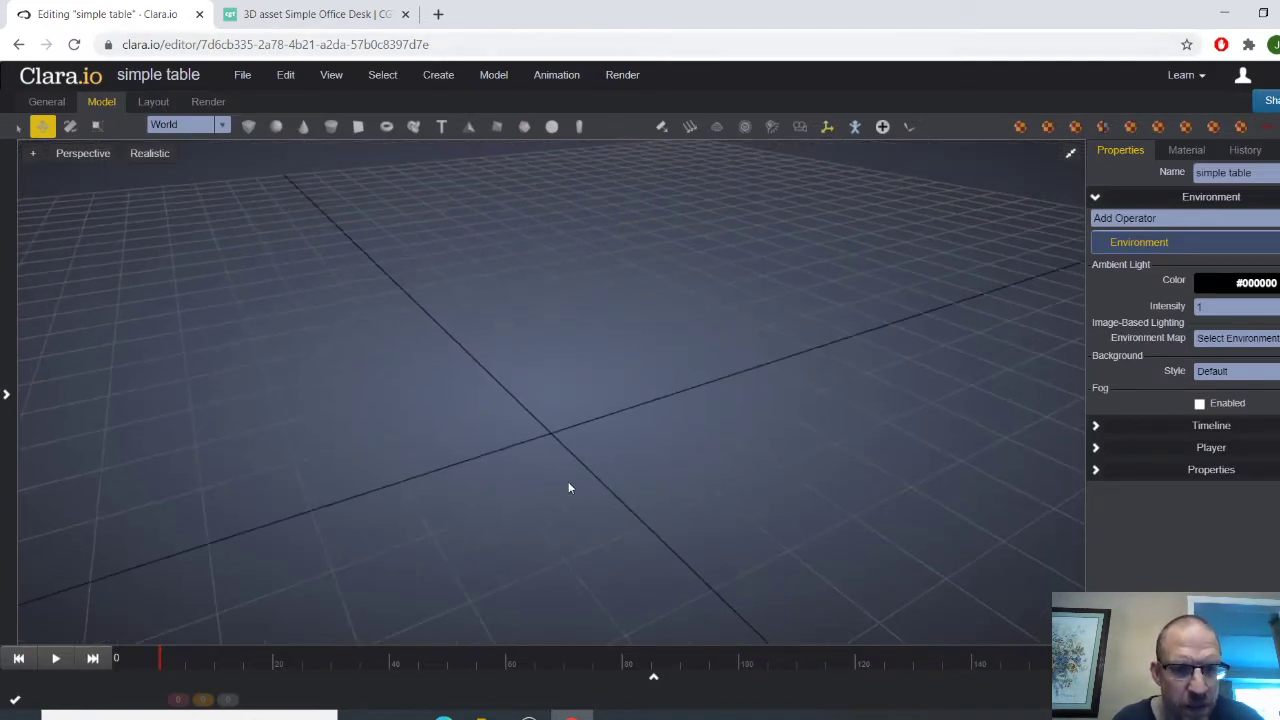
{"action": "middle_click_drag", "start_coordinate": [568, 482], "coordinate": [539, 443]}
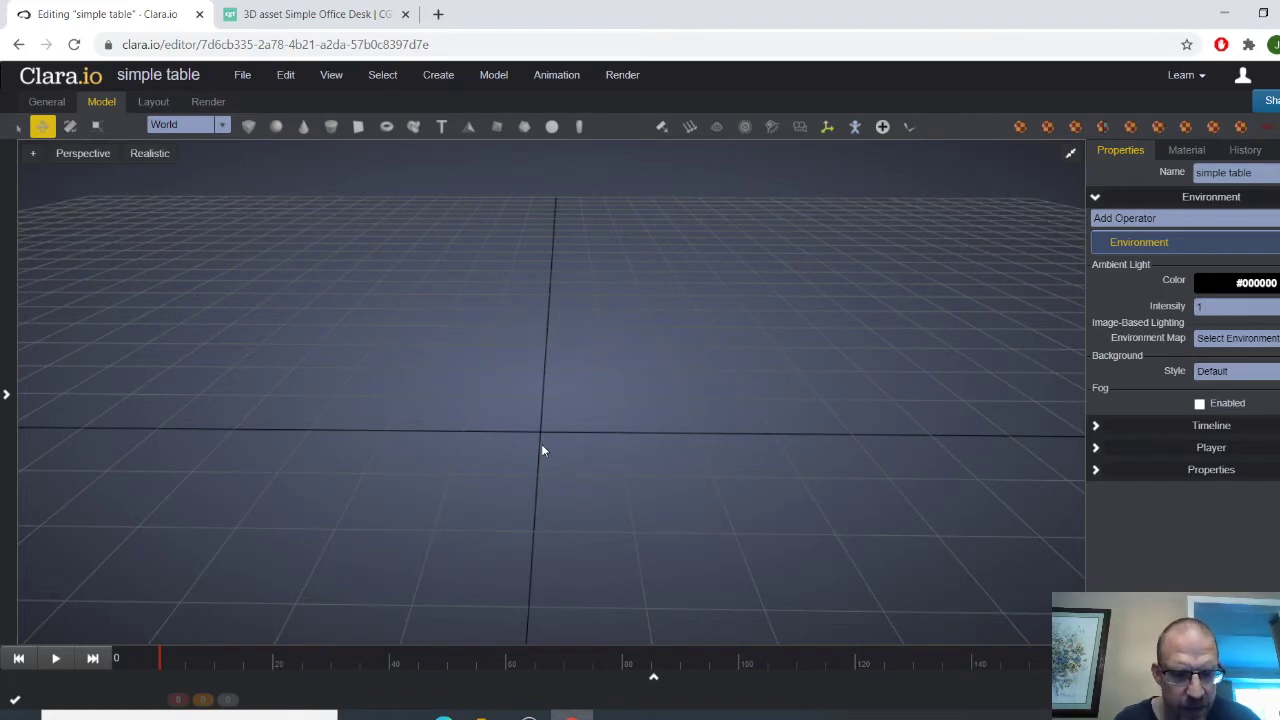
{"action": "middle_click_drag", "start_coordinate": [543, 435], "coordinate": [537, 423]}
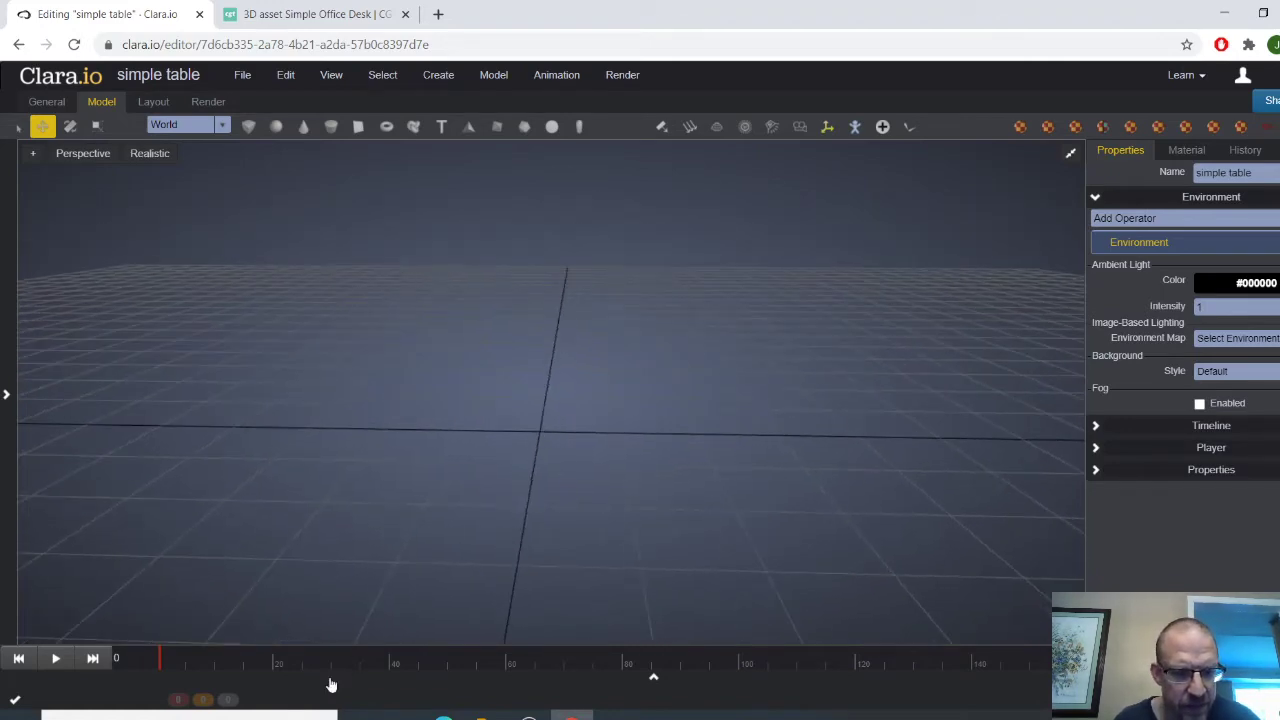
Find and launch ThrottleStop.exe on the computer, and return to the scene editor
{"action": "left_click", "coordinate": [286, 714]}
{"action": "type", "text": "throttlestop"}
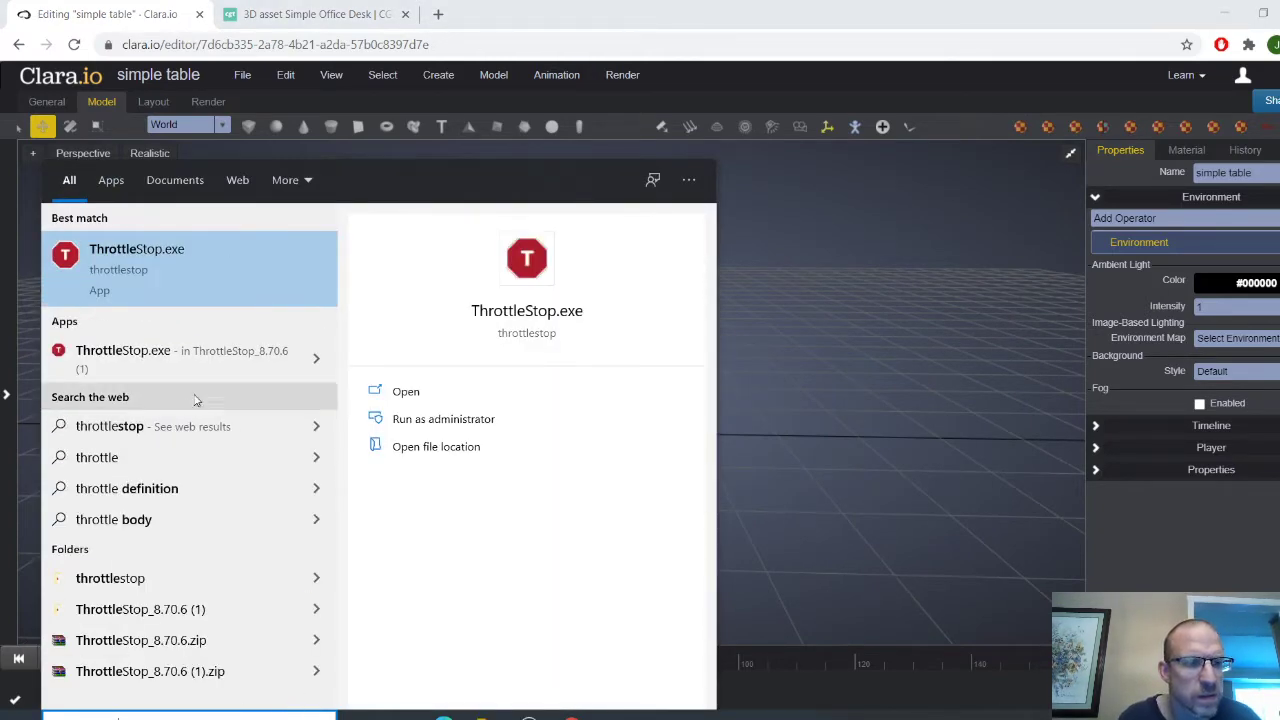
{"action": "left_click", "coordinate": [208, 292]}
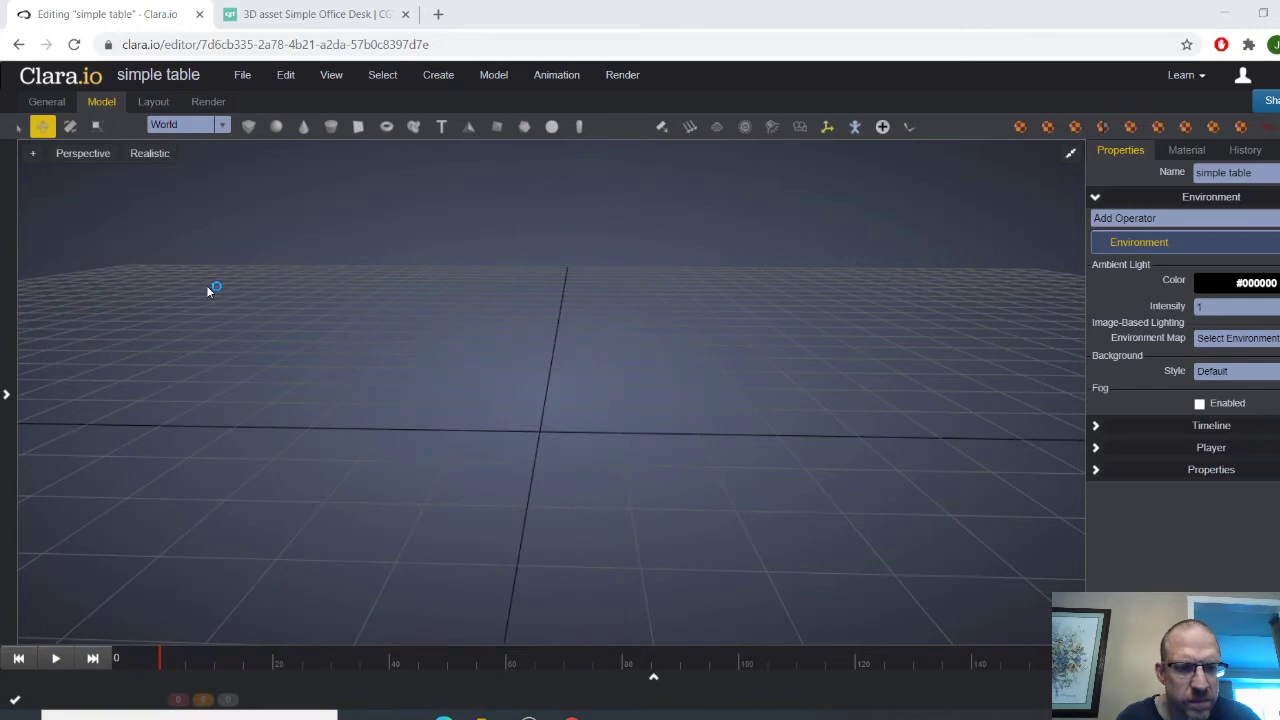
{"action": "left_click", "coordinate": [793, 166]}
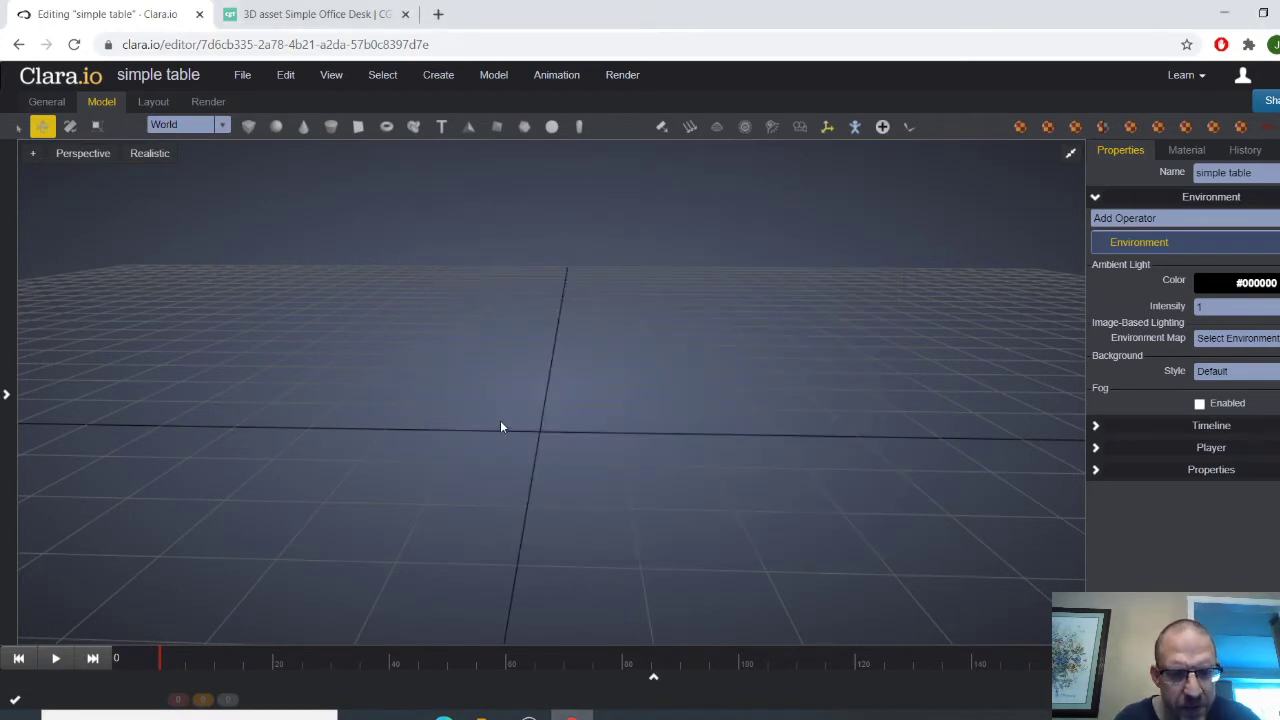
Examine the empty scene's ground grid from several angles and distances
{"action": "right_click_drag", "start_coordinate": [501, 427], "coordinate": [551, 401]}
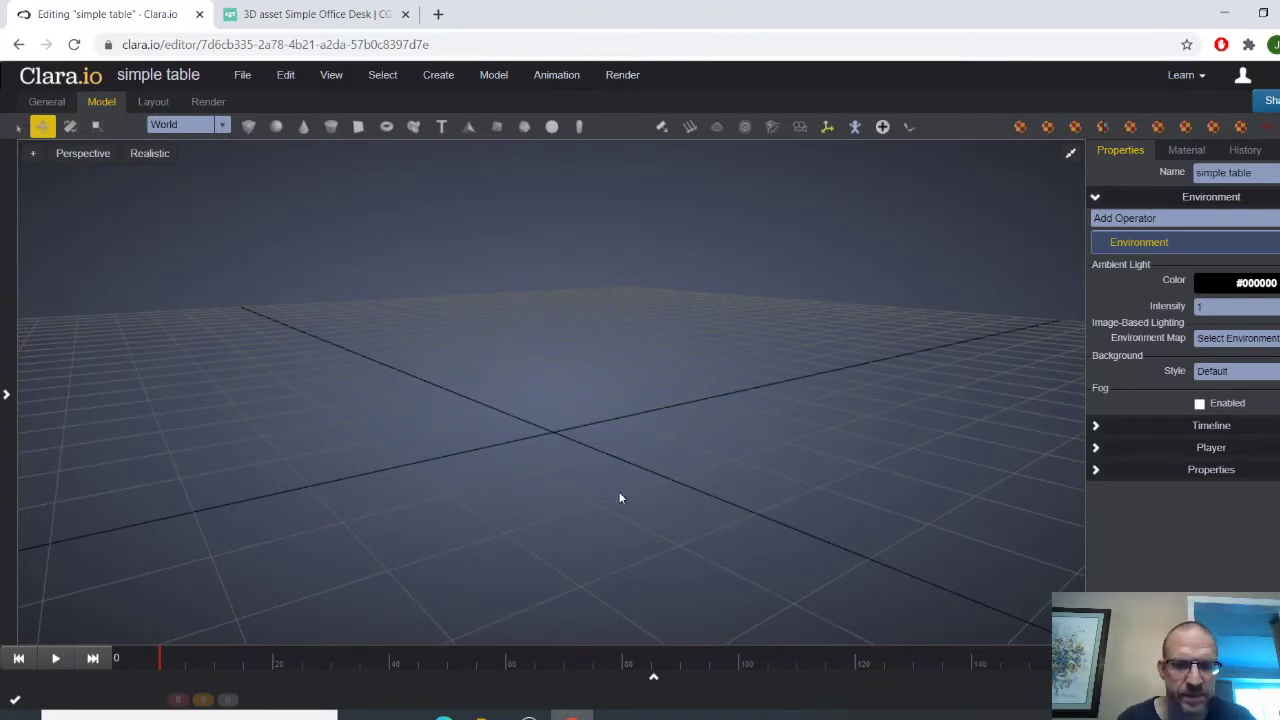
{"action": "right_click_drag", "start_coordinate": [620, 498], "coordinate": [575, 510]}
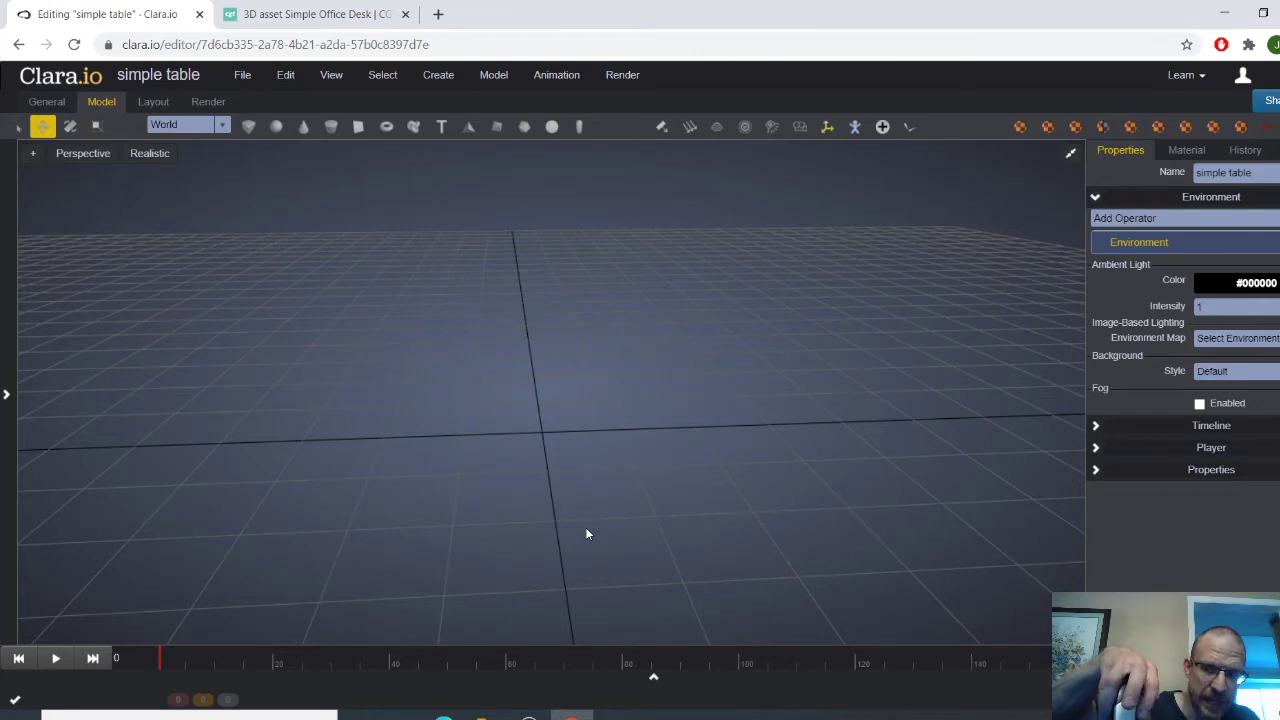
{"action": "right_click_drag", "start_coordinate": [586, 531], "coordinate": [651, 525]}
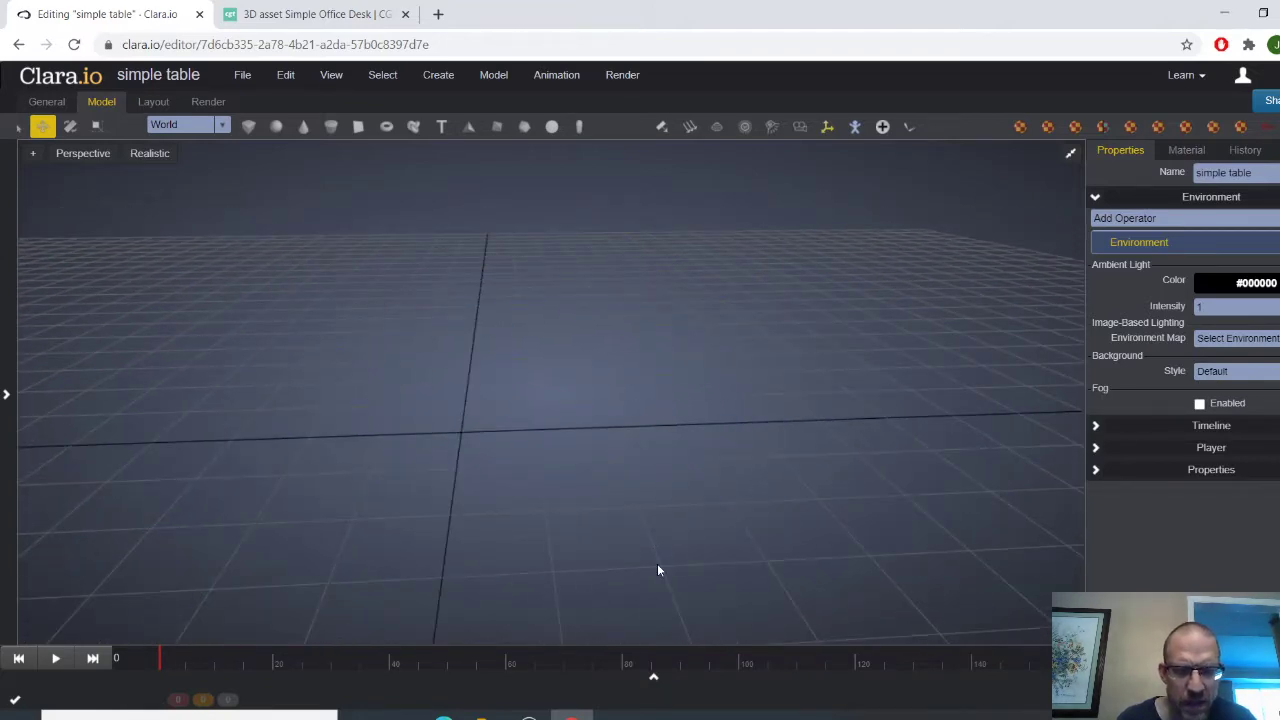
{"action": "right_click_drag", "start_coordinate": [657, 570], "coordinate": [549, 500]}
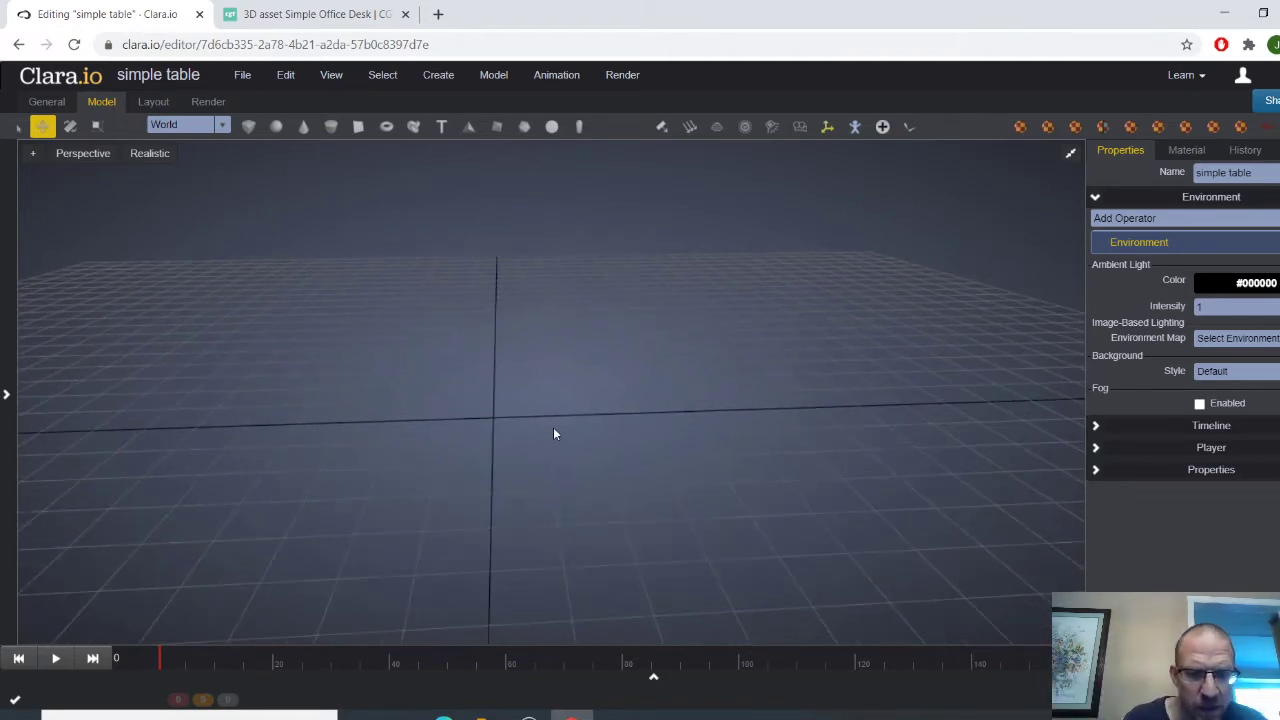
{"action": "right_click_drag", "start_coordinate": [553, 433], "coordinate": [550, 375]}
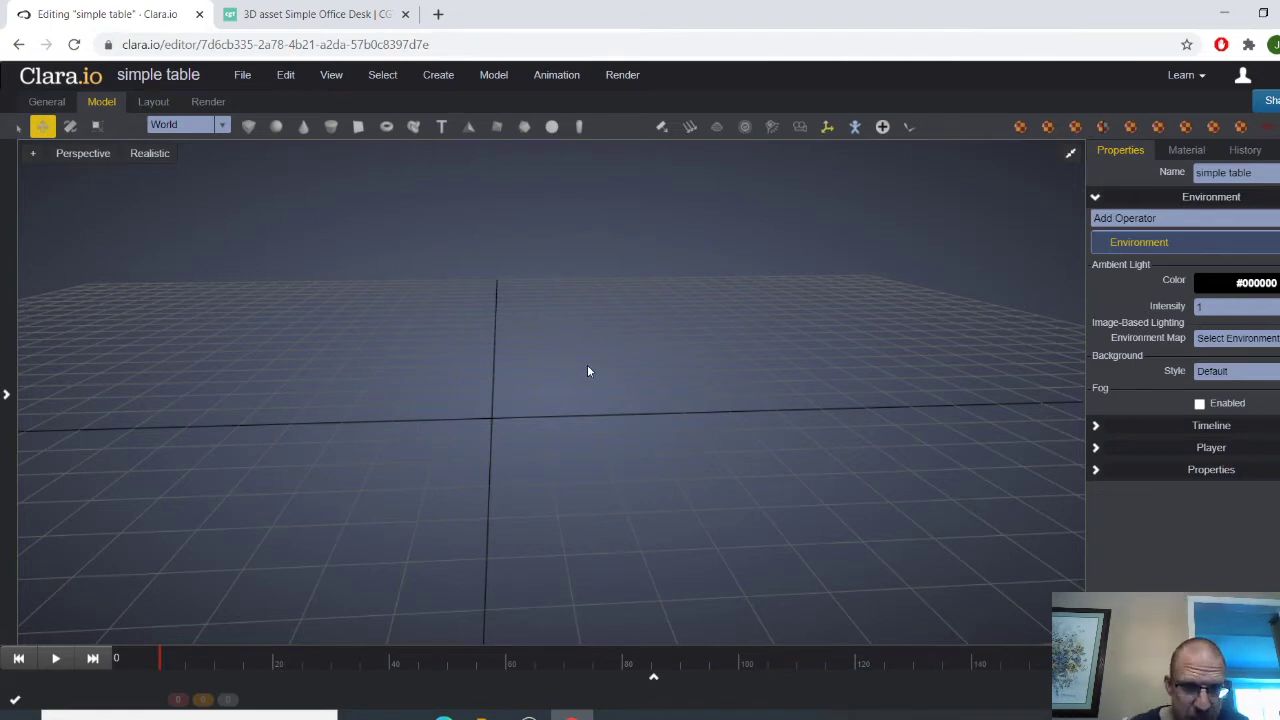
{"action": "right_click_drag", "start_coordinate": [589, 369], "coordinate": [604, 420]}
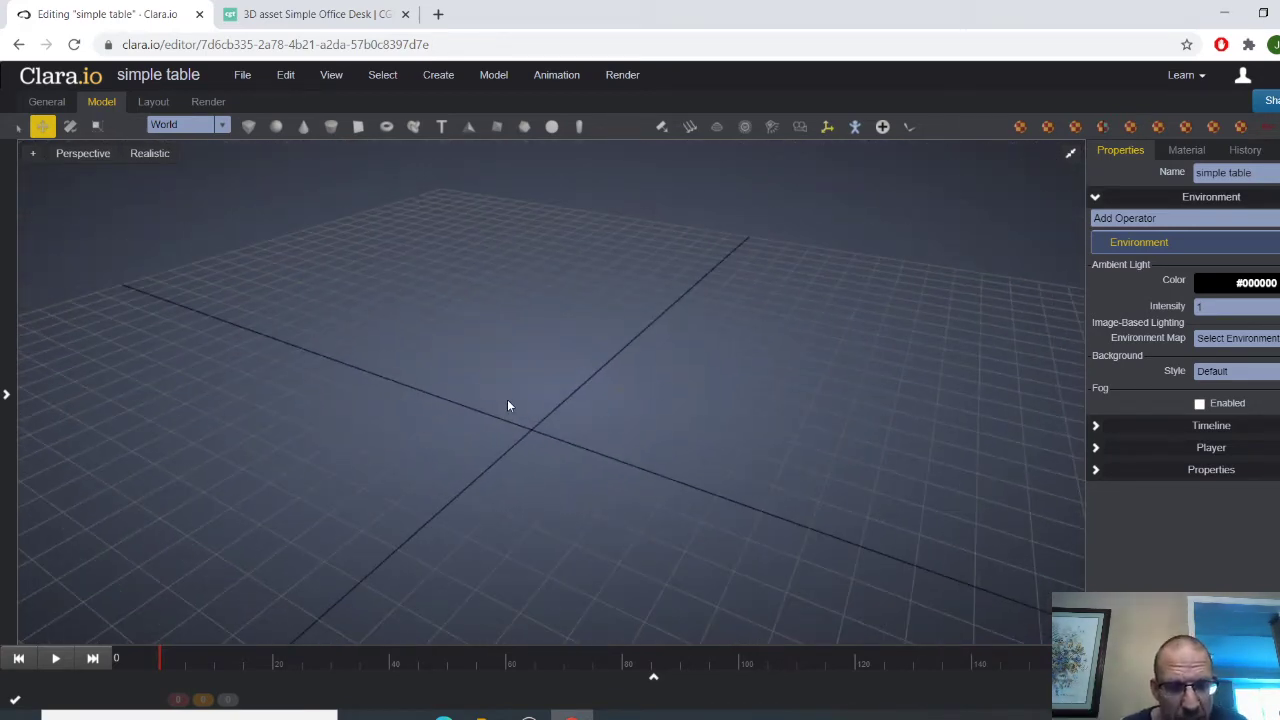
{"action": "right_click_drag", "start_coordinate": [509, 403], "coordinate": [461, 450]}
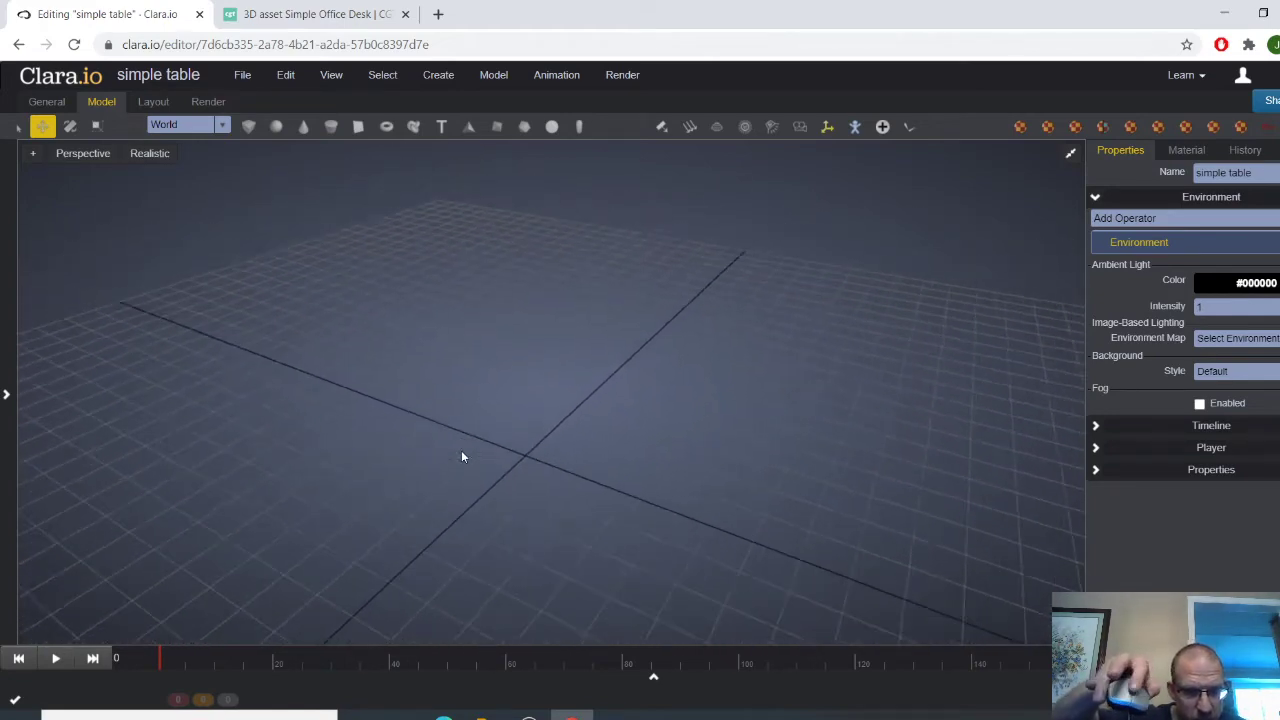
{"action": "right_click_drag", "start_coordinate": [473, 308], "coordinate": [571, 417]}
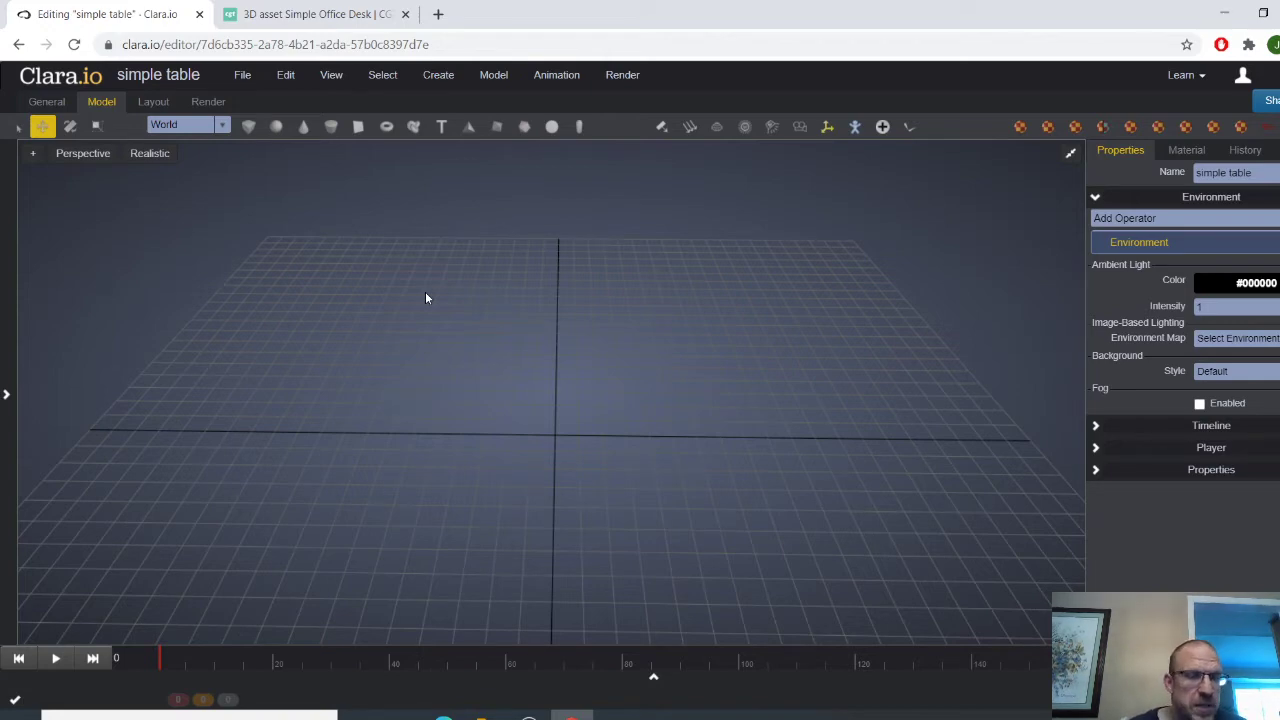
Add a box primitive to the scene and split the view into four viewports
{"action": "left_click", "coordinate": [249, 128]}
{"action": "scroll", "coordinate": [716, 536], "scroll_direction": "up", "scroll_amount": 1}
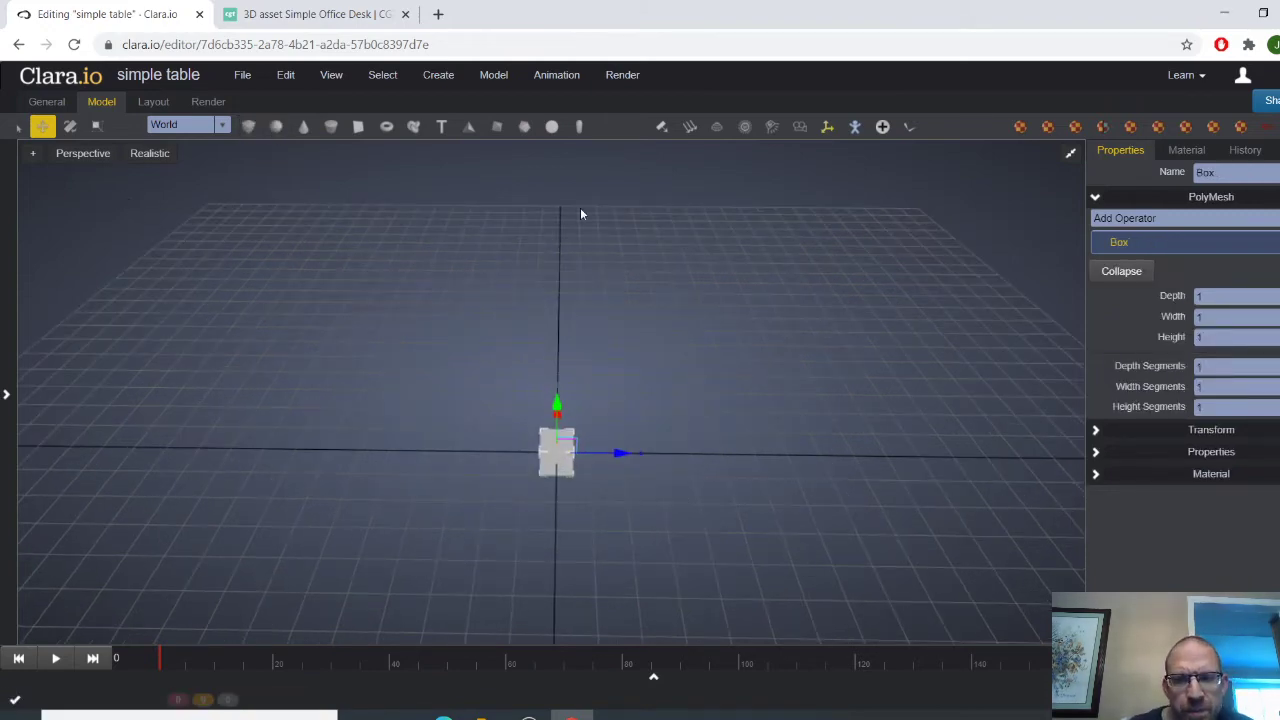
{"action": "left_click", "coordinate": [1070, 156]}
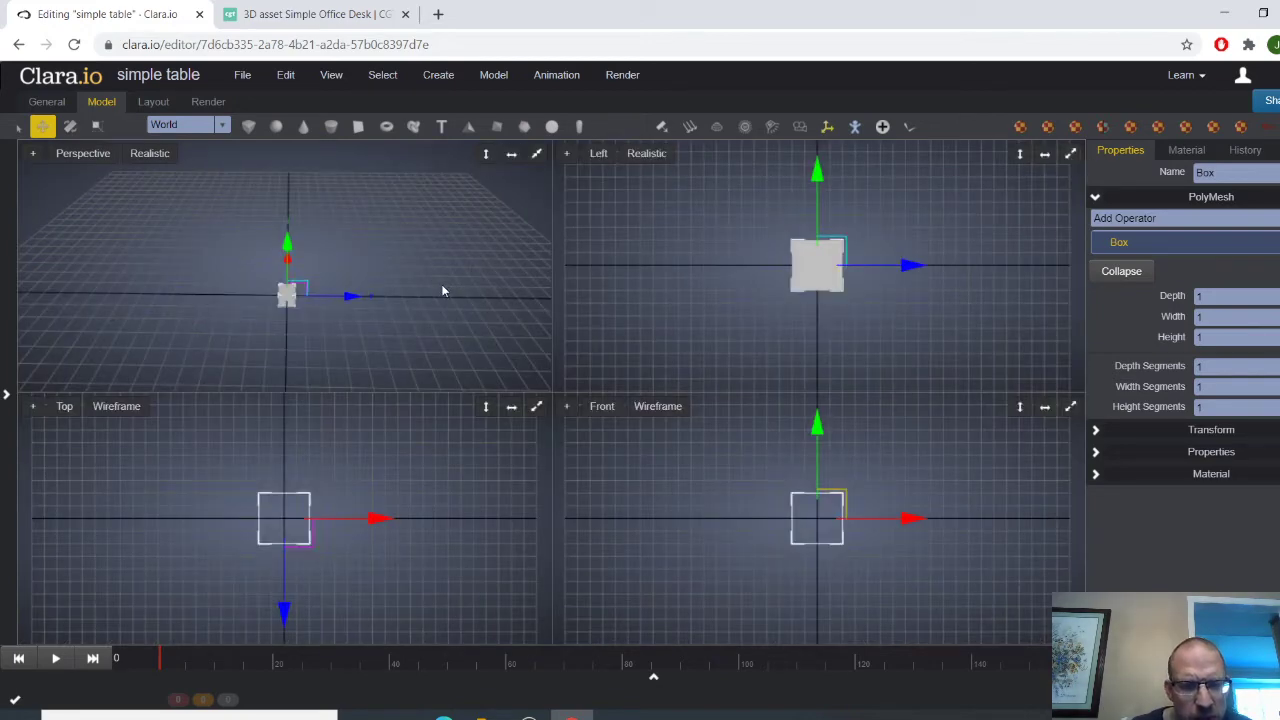
Toggle the viewport shading, setting the Top view to Realistic and the Perspective view to Wireframe
{"action": "scroll", "coordinate": [350, 515], "scroll_direction": "up", "scroll_amount": 1}
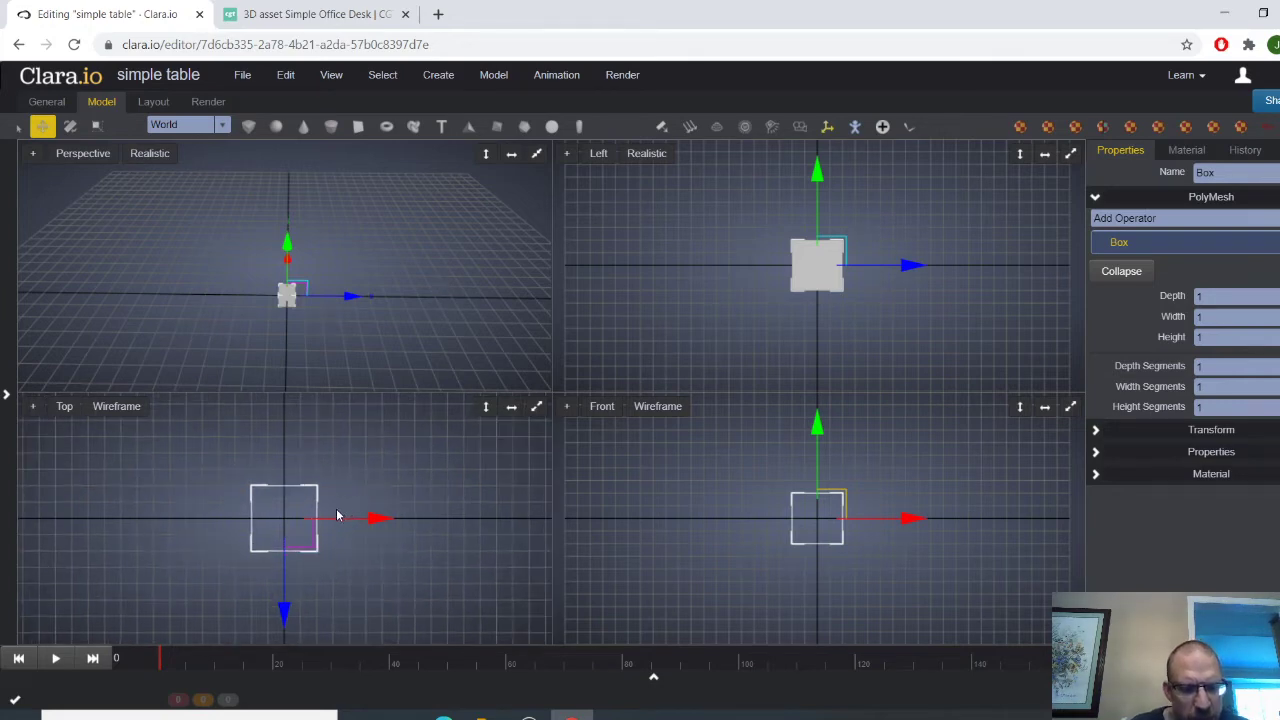
{"action": "key", "text": "F3"}
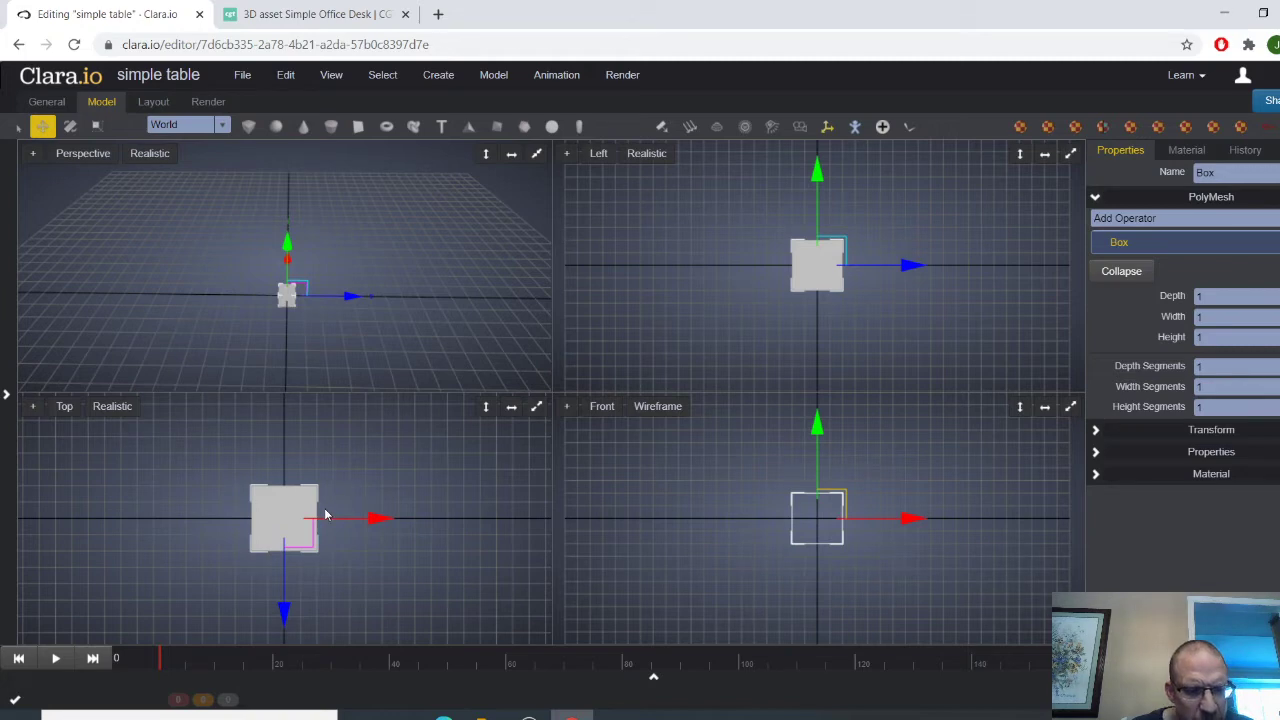
{"action": "key", "text": "F3"}
{"action": "key", "text": "F3"}
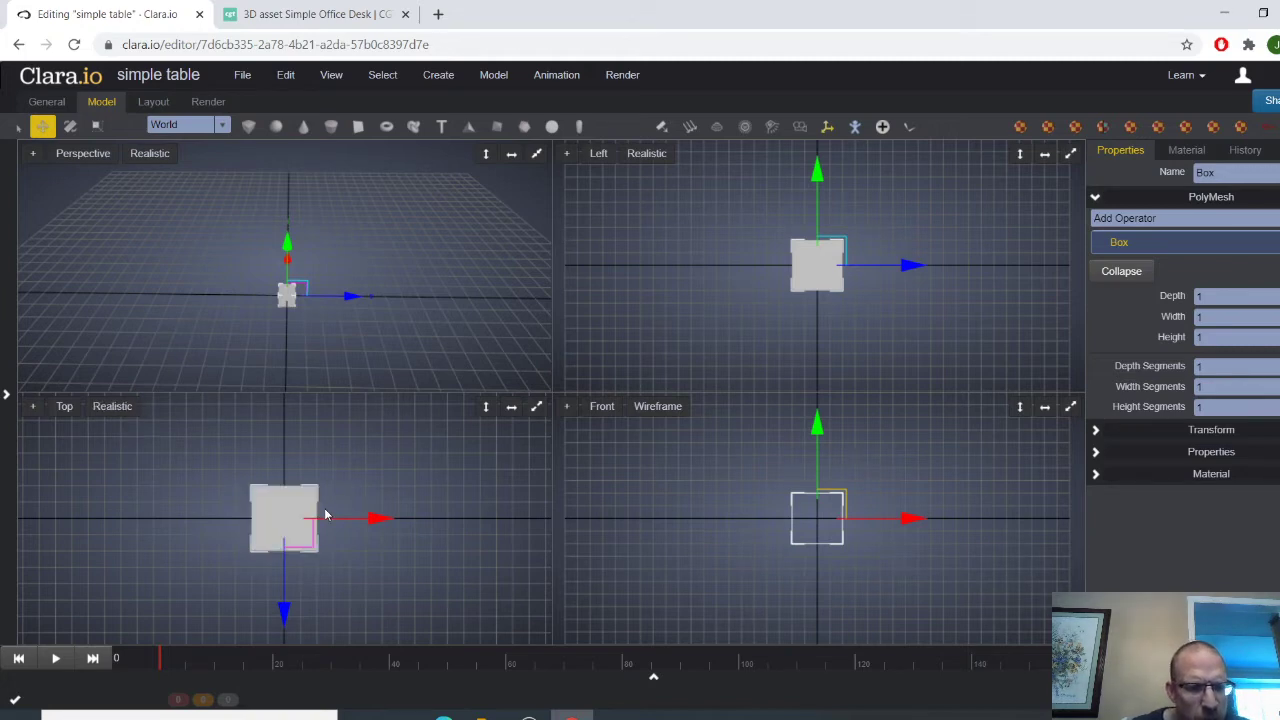
{"action": "key", "text": "F3"}
{"action": "key", "text": "F3"}
{"action": "key", "text": "F3"}
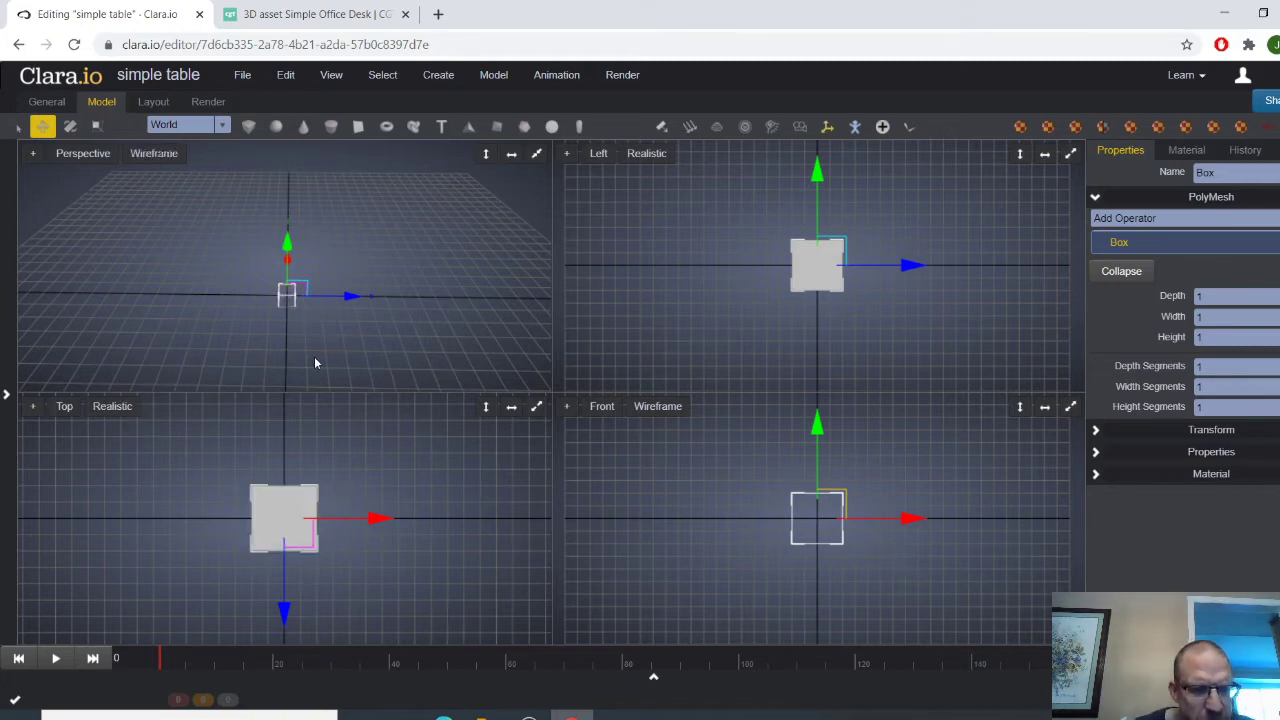
Set the Perspective view's shading to Realistic, check the view direction choices of the Left and Perspective viewports, and deselect the box
{"action": "key", "text": "F3"}
{"action": "key", "text": "F3"}
{"action": "key", "text": "F3"}
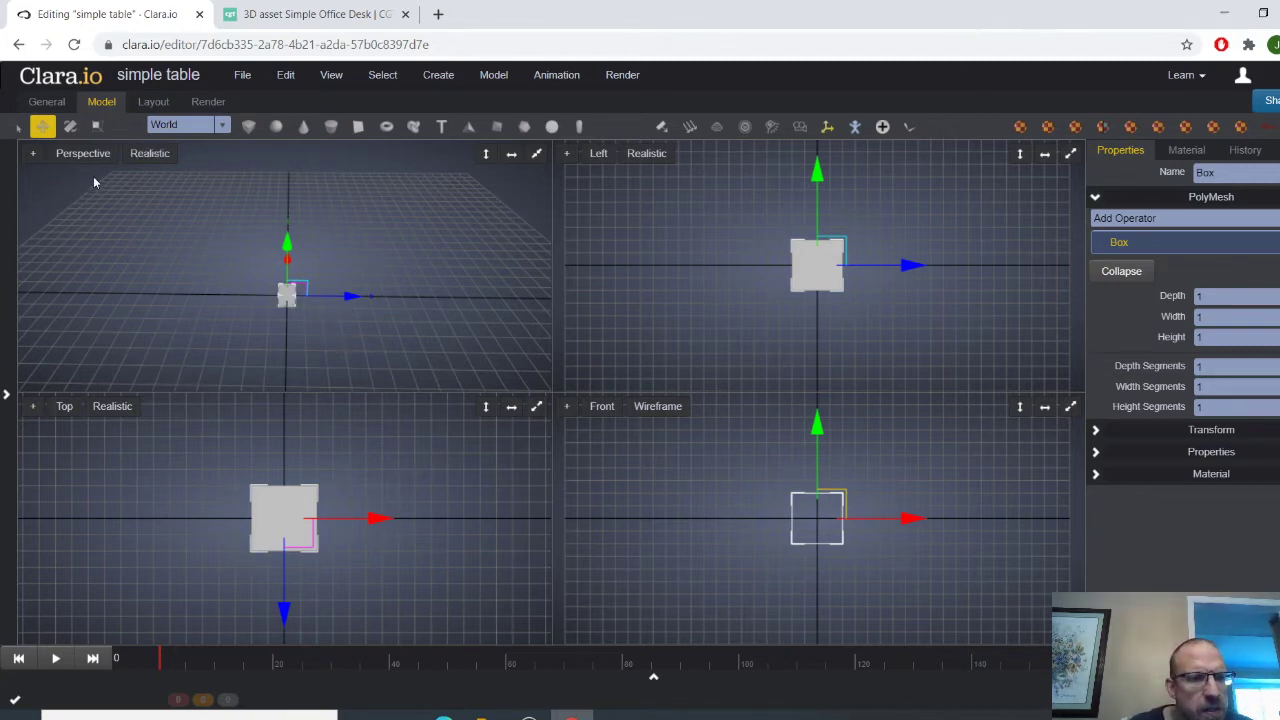
{"action": "left_click", "coordinate": [597, 154]}
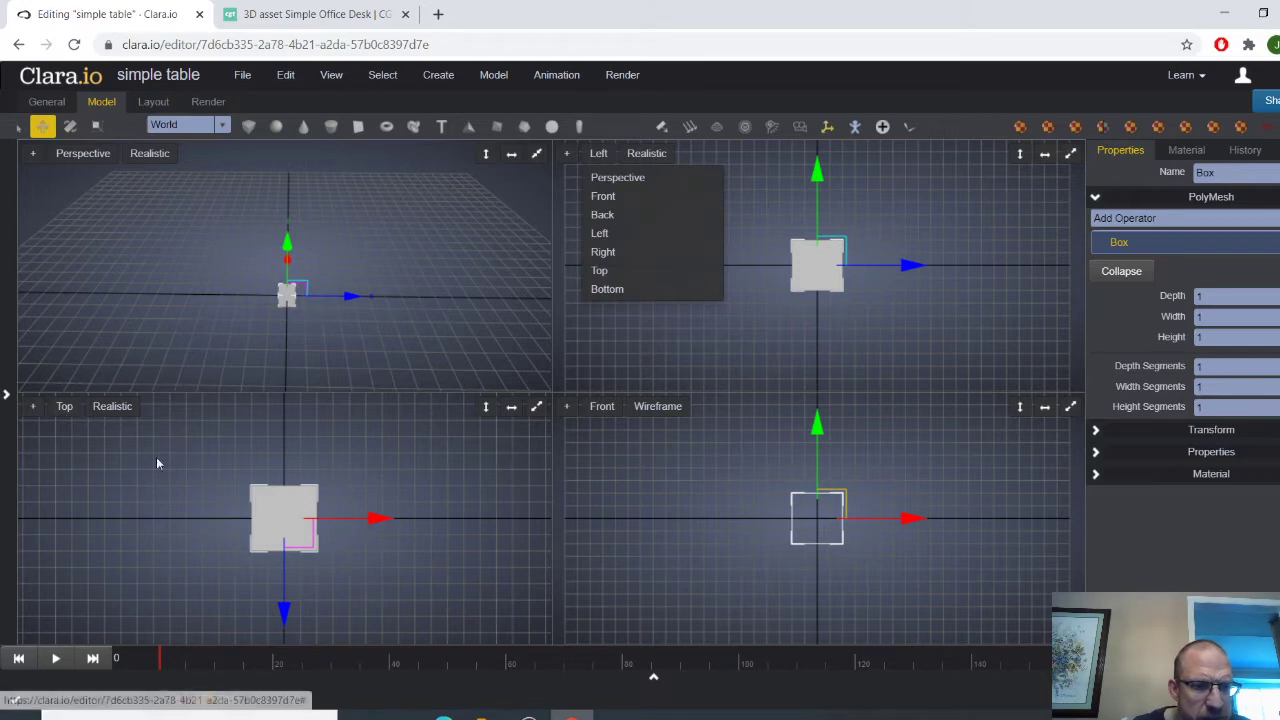
{"action": "left_click", "coordinate": [399, 367]}
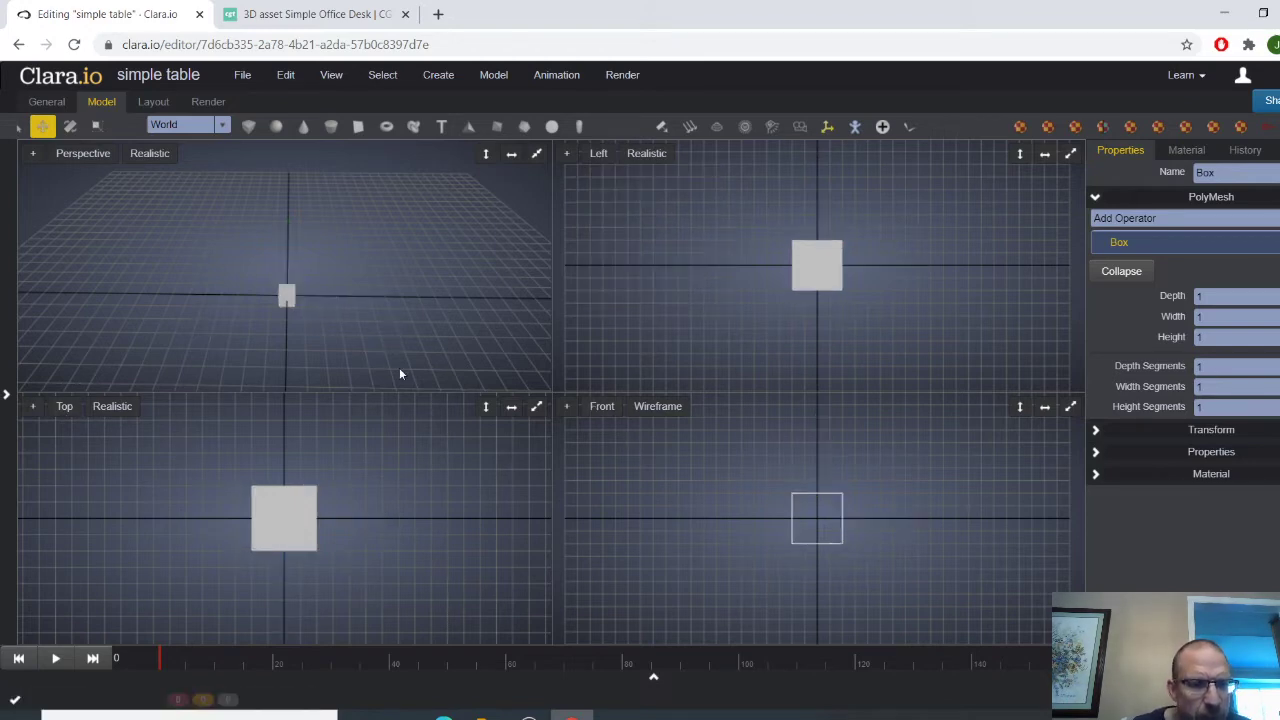
{"action": "left_click", "coordinate": [100, 158]}
{"action": "left_click", "coordinate": [95, 177]}
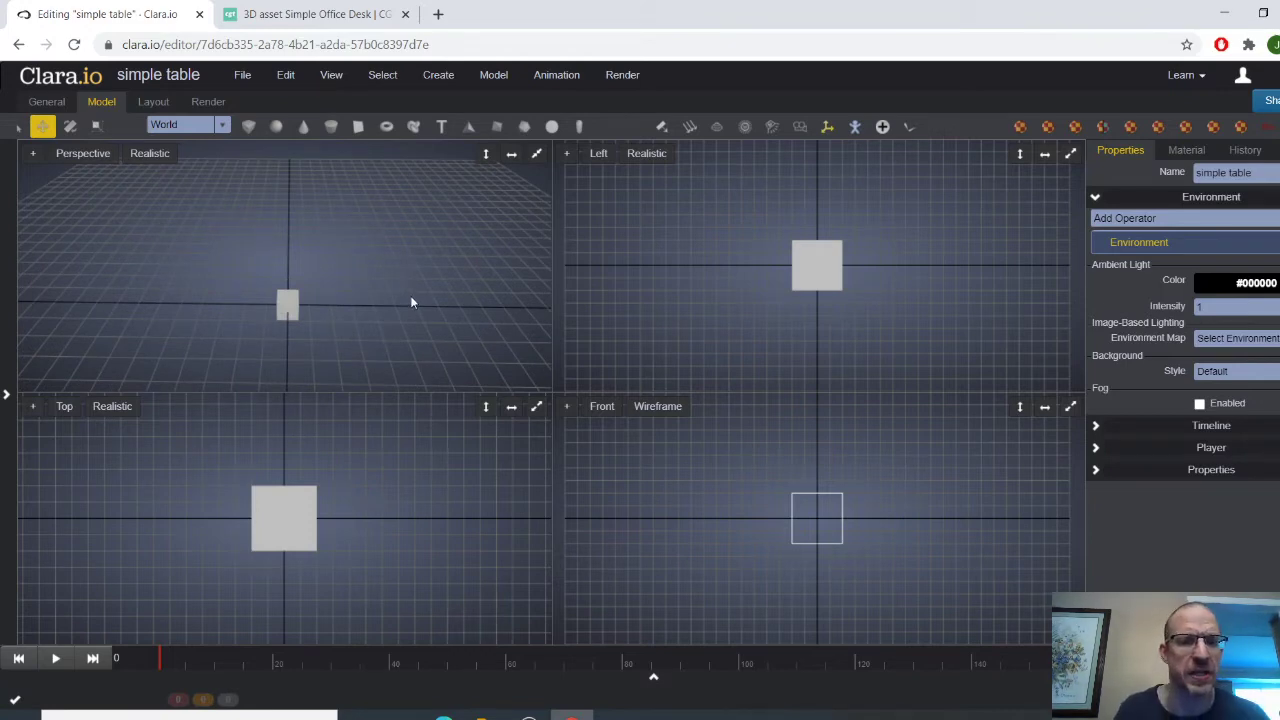
Try enlarging the Perspective view to the full workspace and to full height, restoring the four-viewport layout each time
{"action": "left_click", "coordinate": [536, 154]}
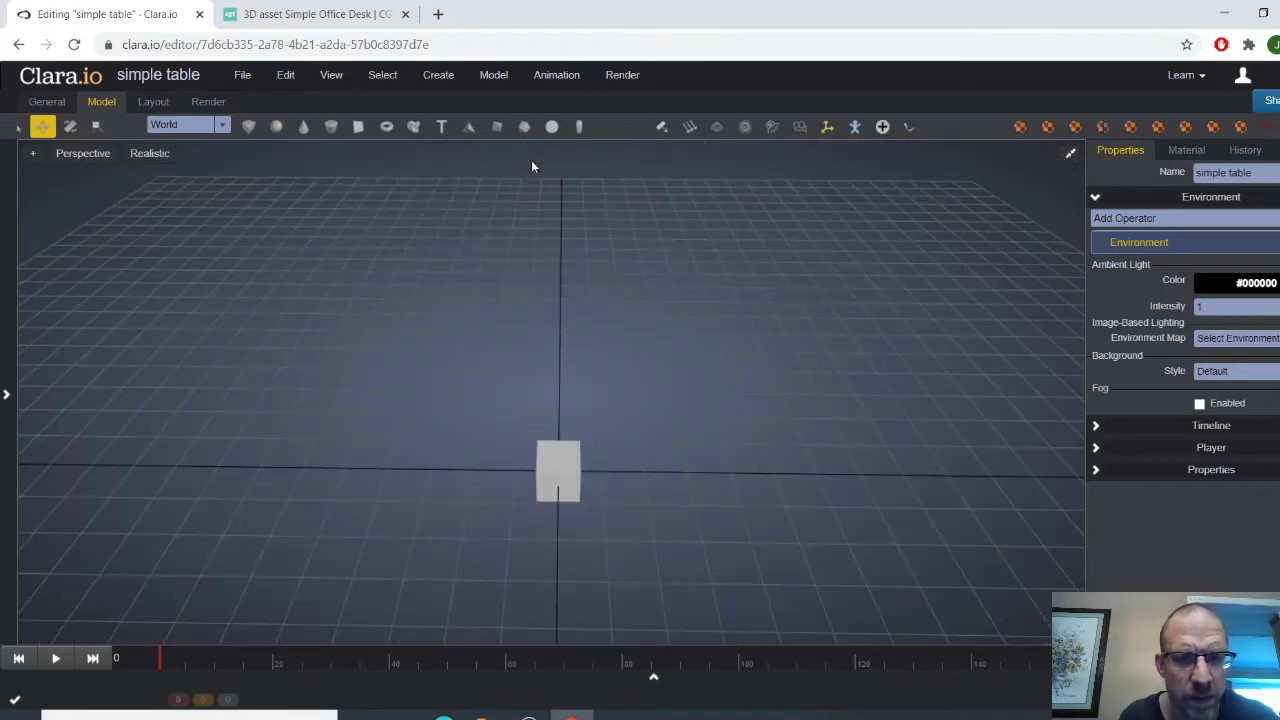
{"action": "left_click", "coordinate": [1070, 153]}
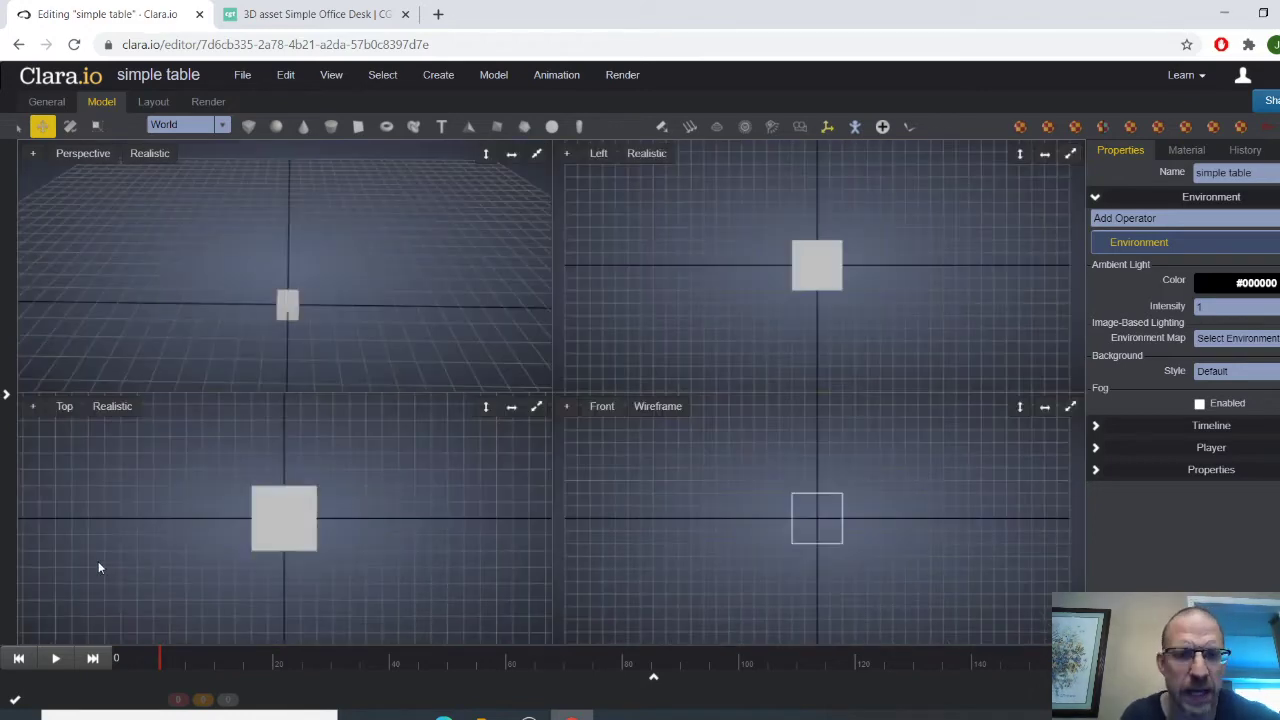
{"action": "left_click", "coordinate": [511, 155]}
{"action": "left_click", "coordinate": [1044, 155]}
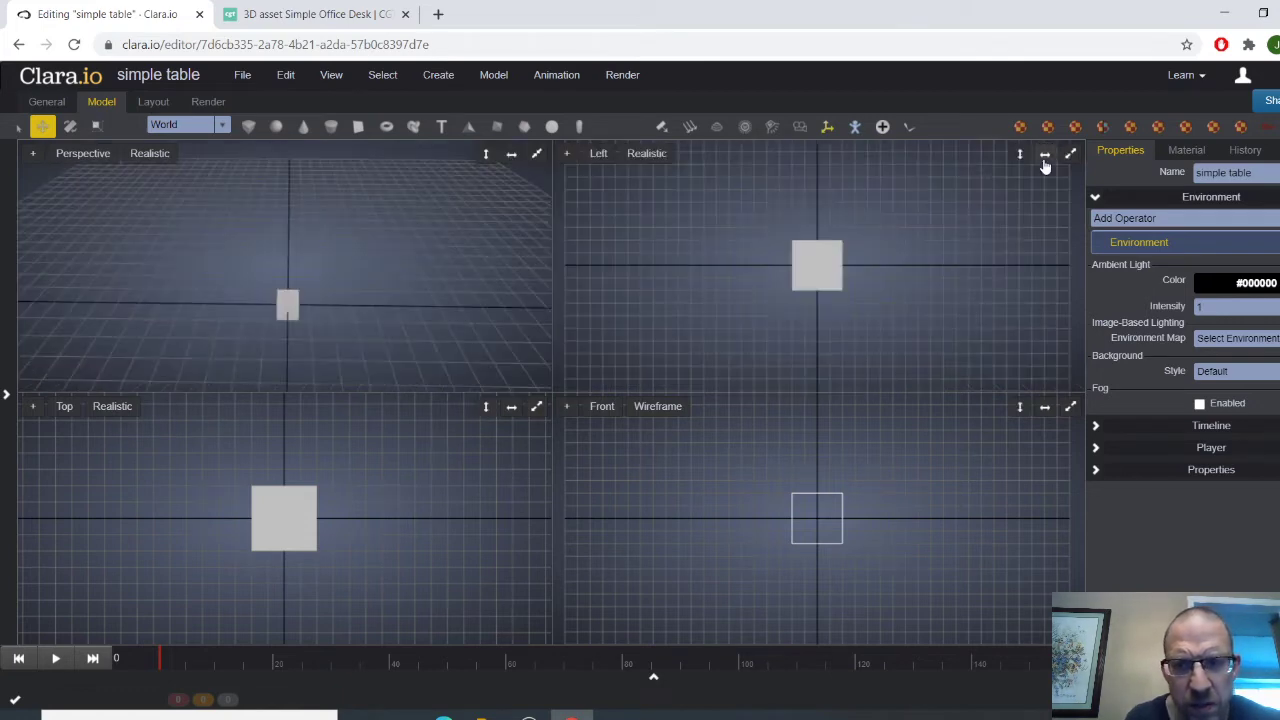
{"action": "left_click", "coordinate": [485, 155]}
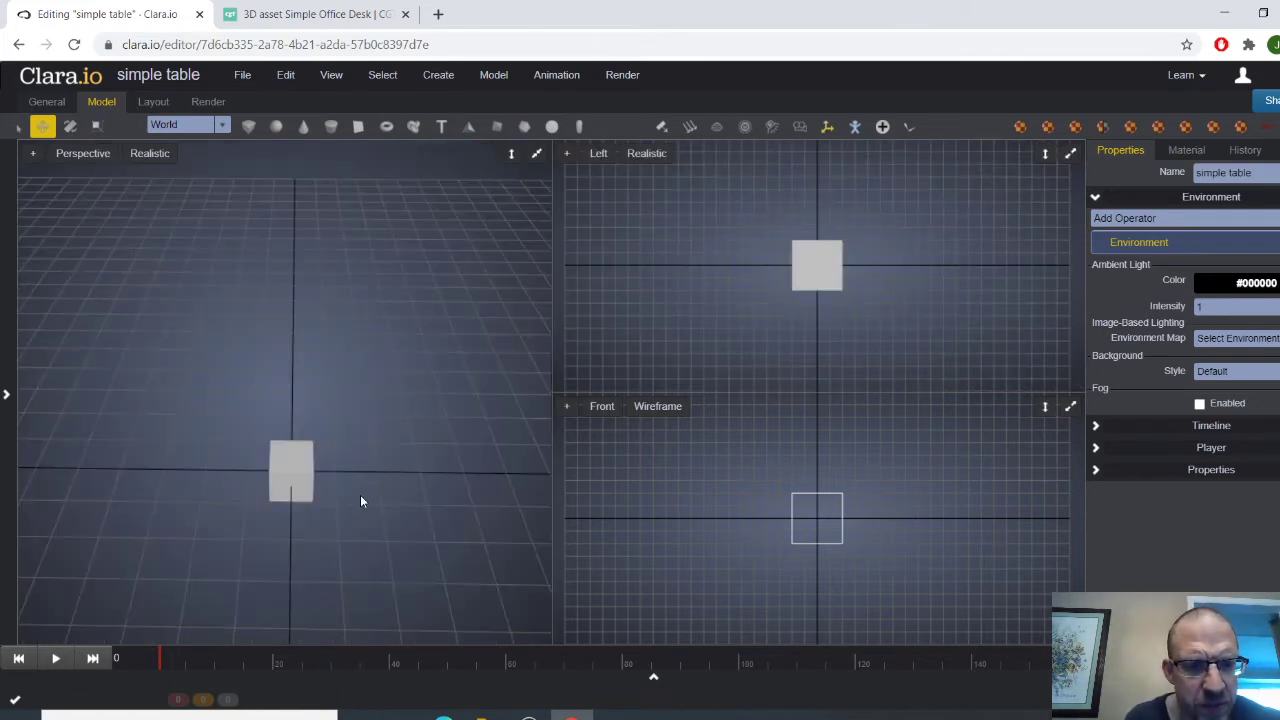
{"action": "left_click", "coordinate": [511, 156]}
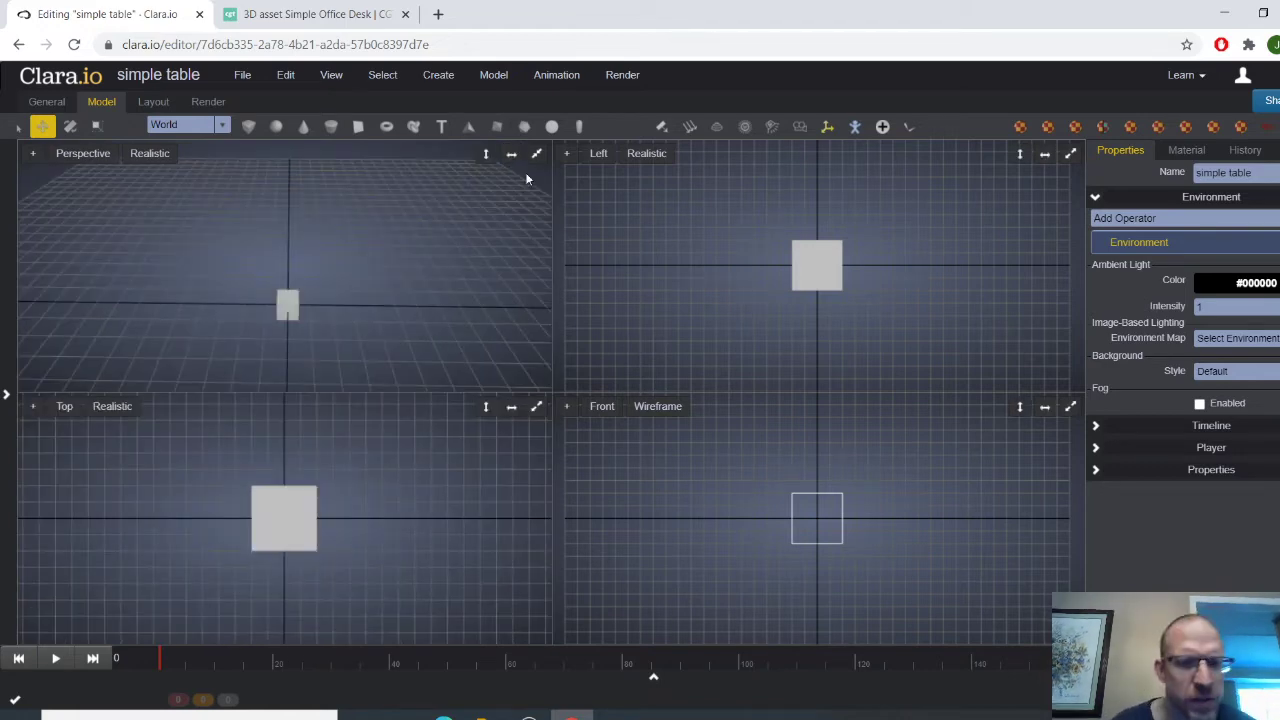
Maximize the Perspective view and turn on Show Edges for its Realistic shading
{"action": "left_click", "coordinate": [537, 158]}
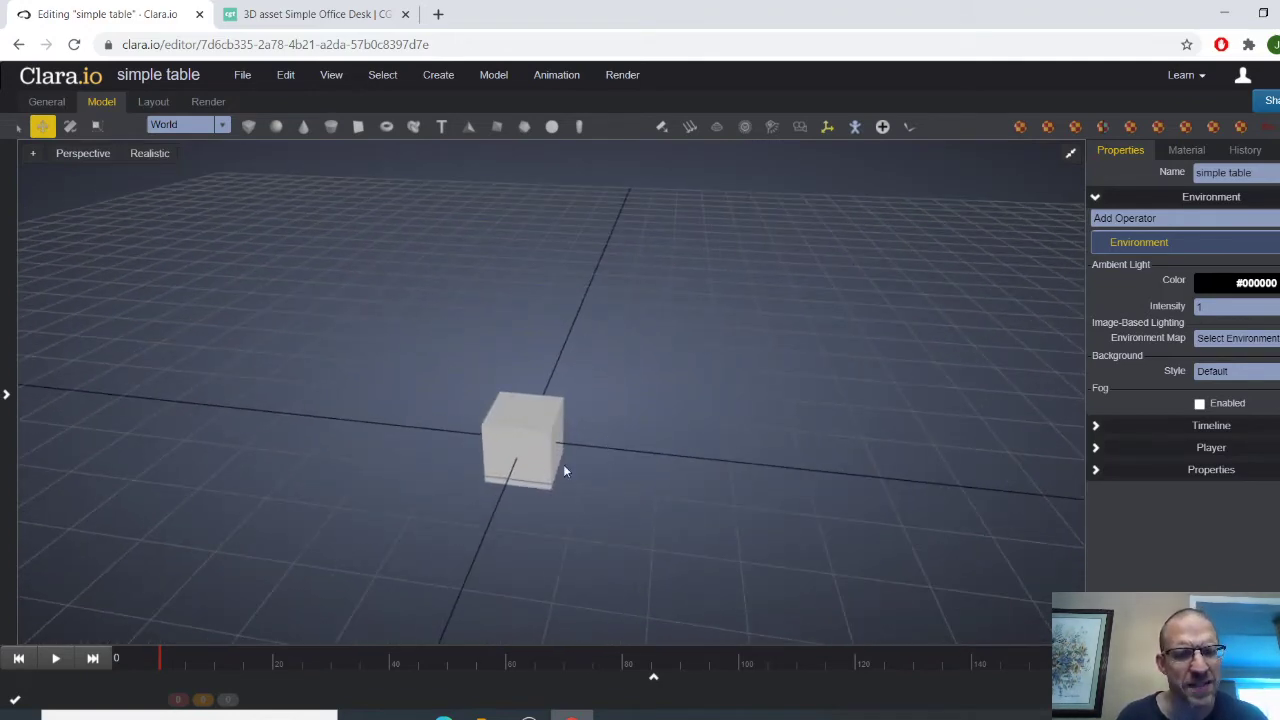
{"action": "left_click", "coordinate": [523, 455]}
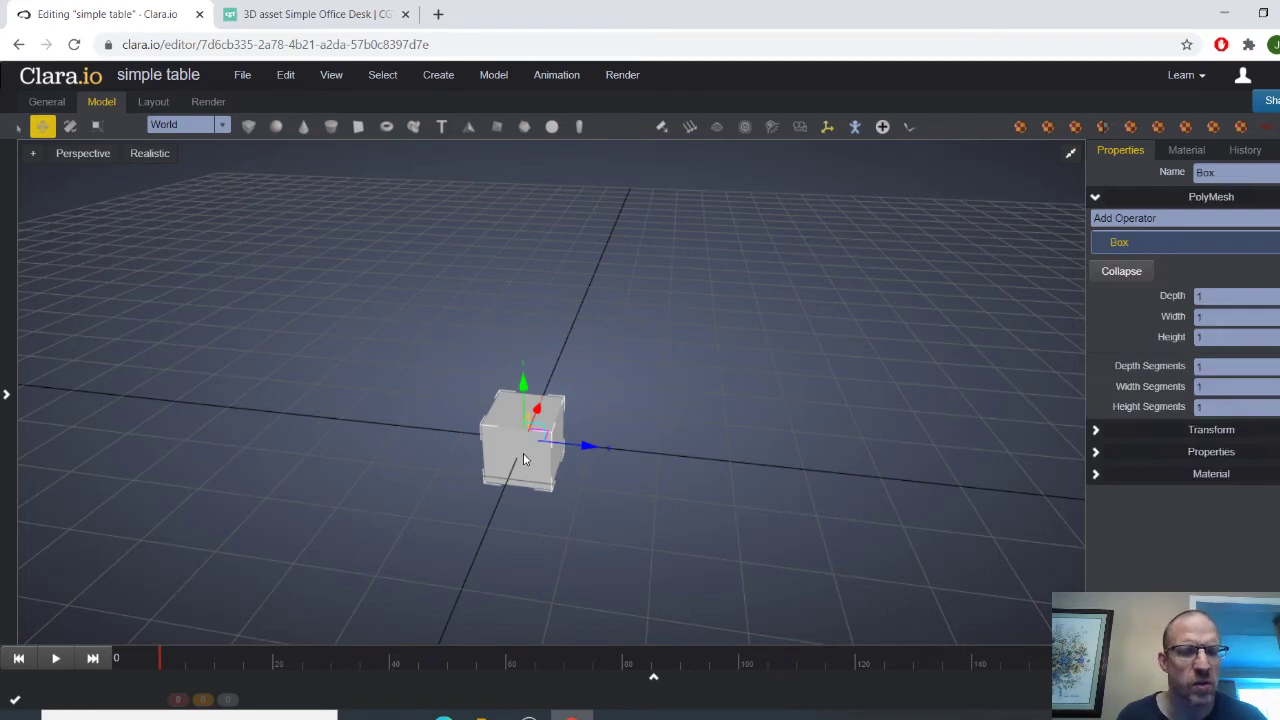
{"action": "left_click", "coordinate": [150, 153]}
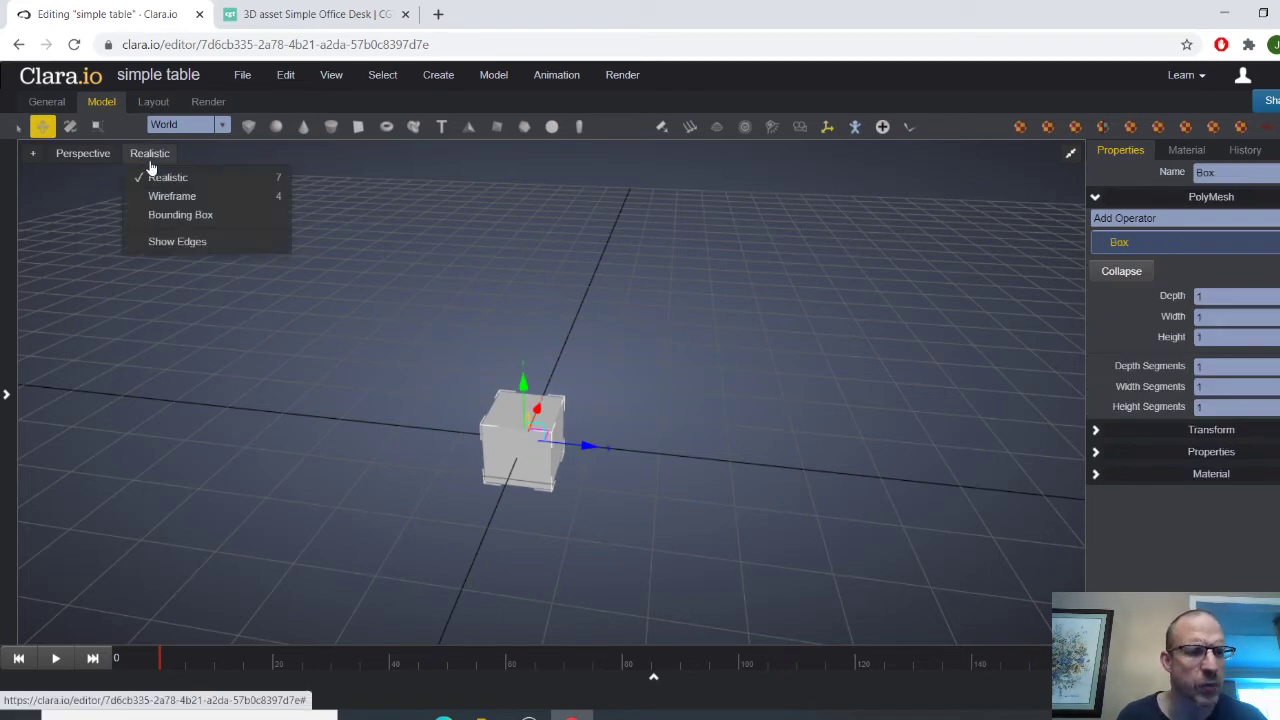
{"action": "left_click", "coordinate": [167, 247]}
{"action": "scroll", "coordinate": [669, 391], "scroll_direction": "up", "scroll_amount": 2}
{"action": "left_click", "coordinate": [669, 391]}
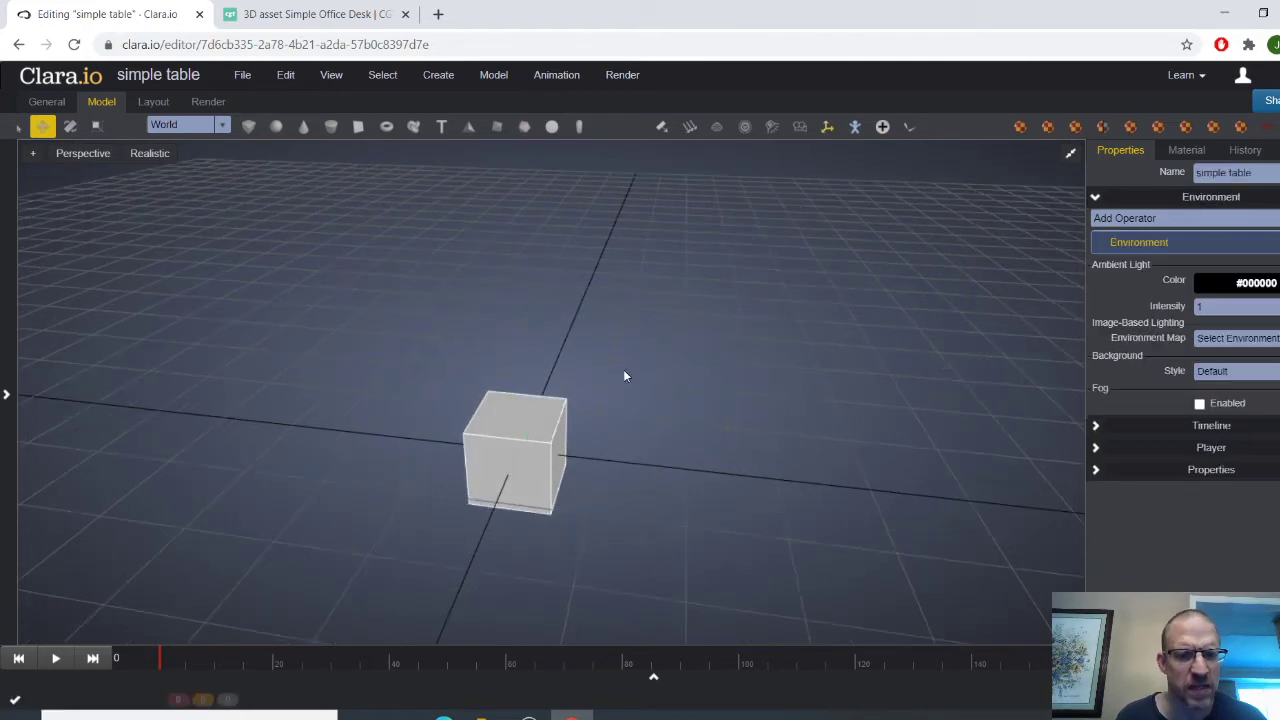
Move the box up along the vertical axis so it rests roughly on the ground grid, and inspect it from several sides
{"action": "left_click_drag", "start_coordinate": [623, 369], "coordinate": [714, 417]}
{"action": "left_click", "coordinate": [501, 405]}
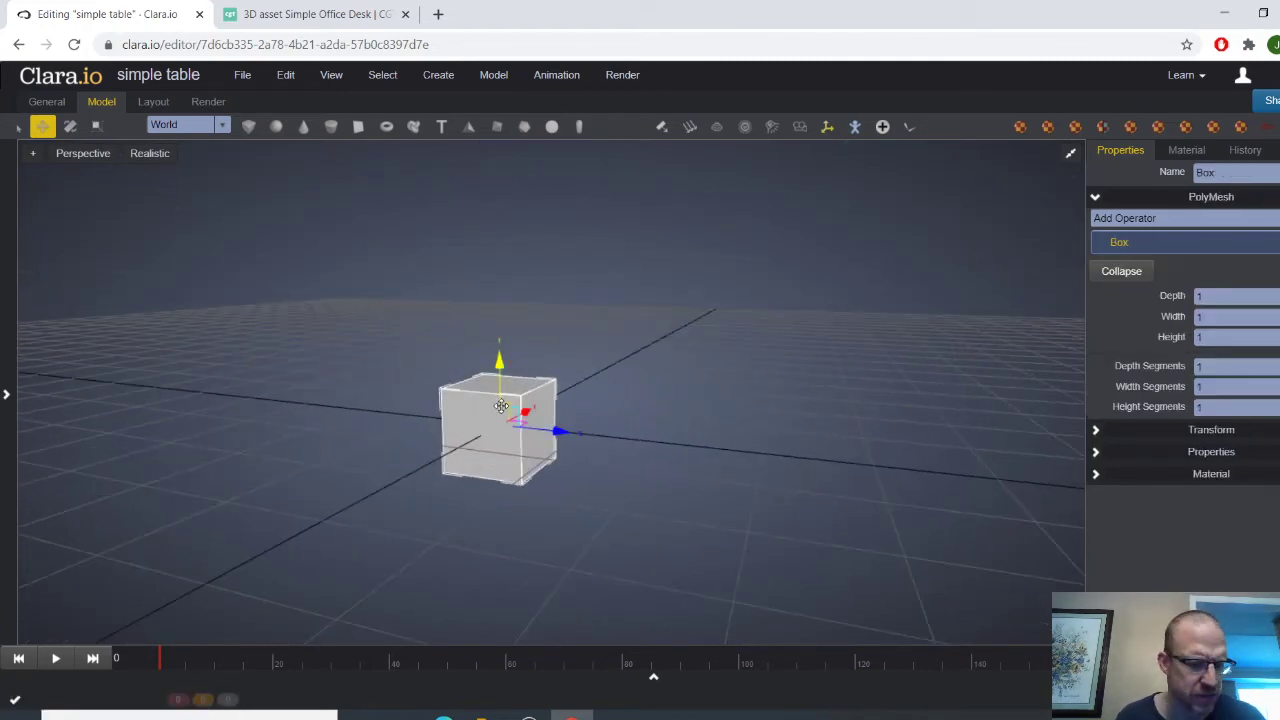
{"action": "left_click_drag", "start_coordinate": [499, 362], "coordinate": [499, 282]}
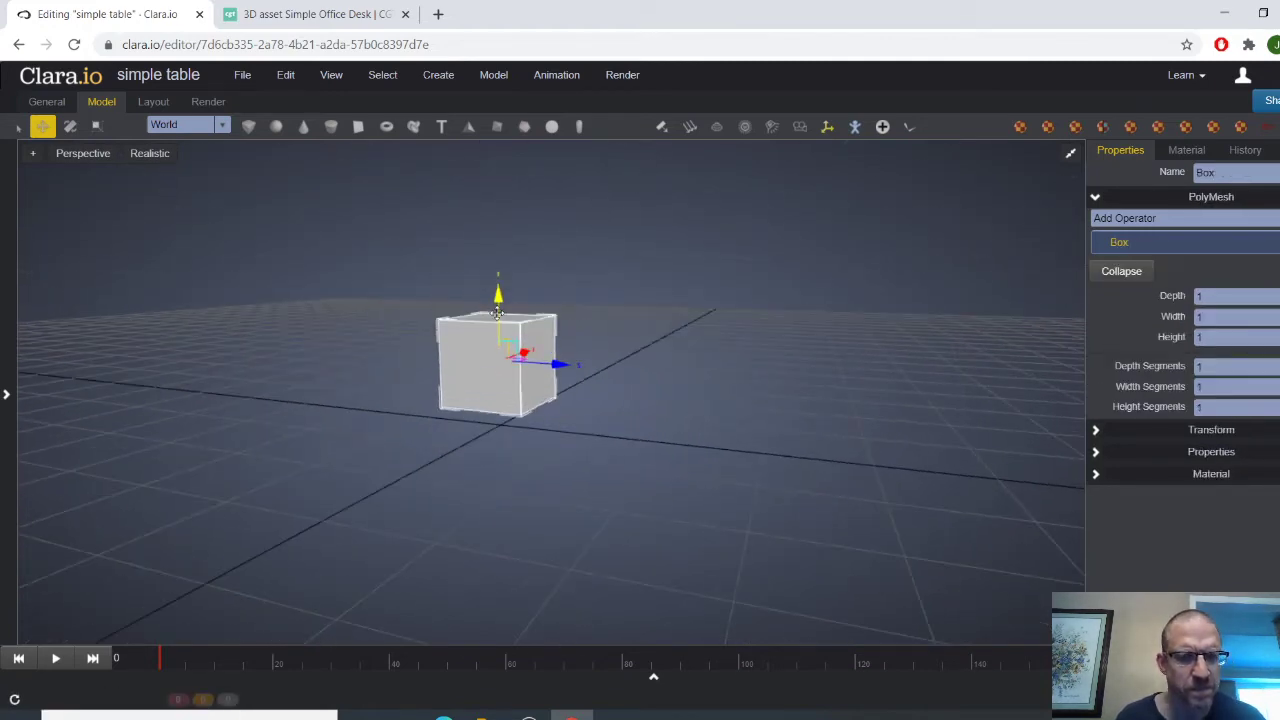
{"action": "left_click_drag", "start_coordinate": [620, 380], "coordinate": [591, 402]}
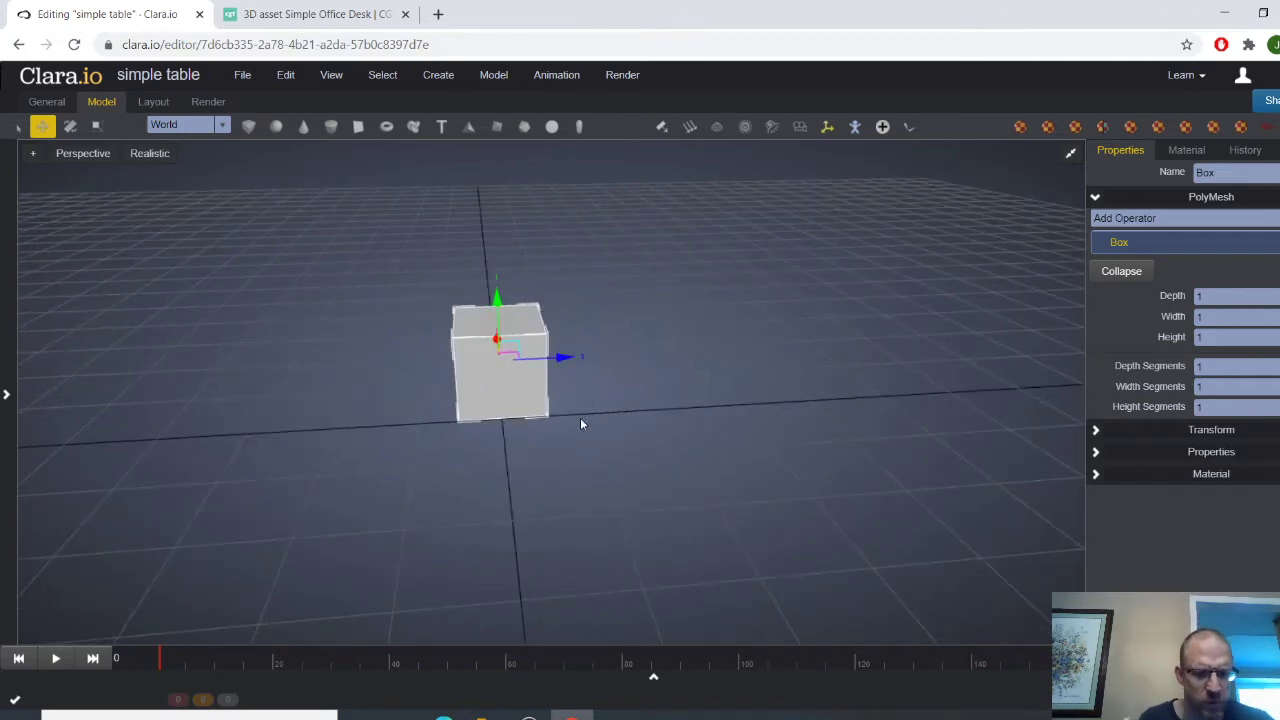
{"action": "left_click", "coordinate": [41, 127]}
{"action": "left_click_drag", "start_coordinate": [686, 332], "coordinate": [594, 360]}
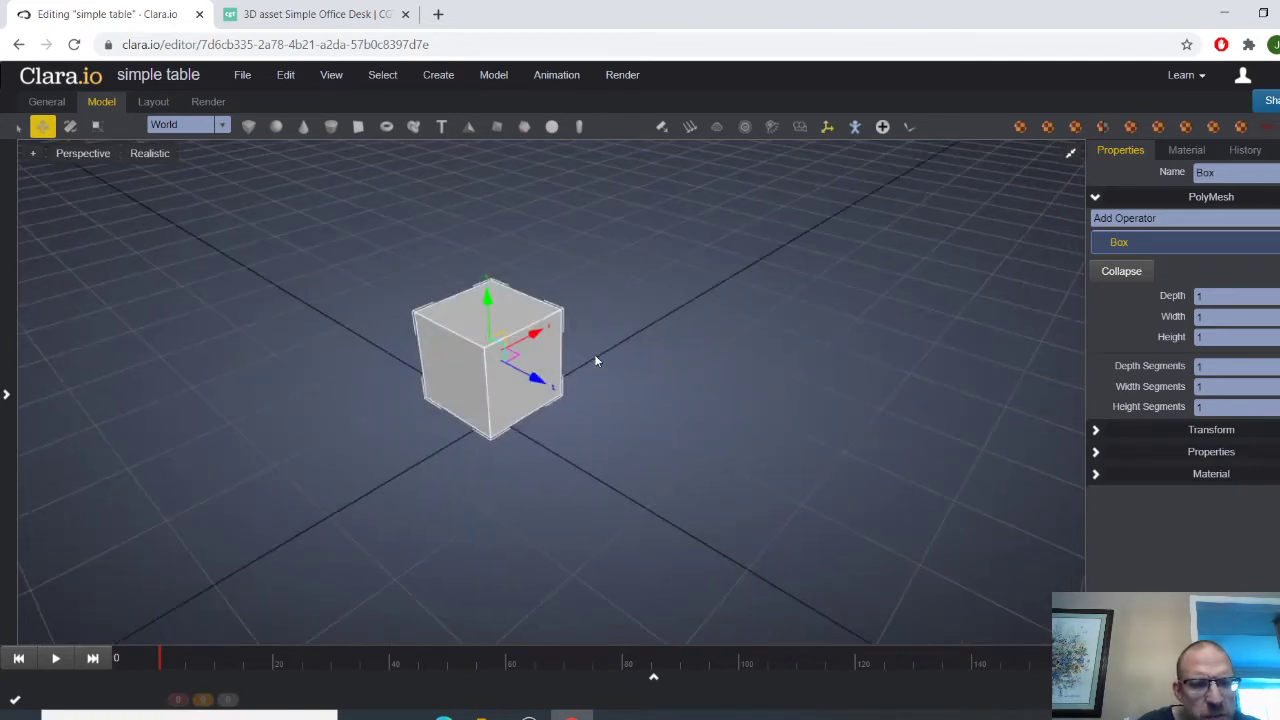
{"action": "left_click_drag", "start_coordinate": [433, 432], "coordinate": [553, 357]}
{"action": "left_click_drag", "start_coordinate": [435, 402], "coordinate": [587, 408]}
{"action": "left_click_drag", "start_coordinate": [449, 373], "coordinate": [537, 343]}
{"action": "scroll", "coordinate": [535, 343], "scroll_direction": "down", "scroll_amount": 3}
Try rotating the box around its axes with the Rotate tool
{"action": "left_click", "coordinate": [70, 126]}
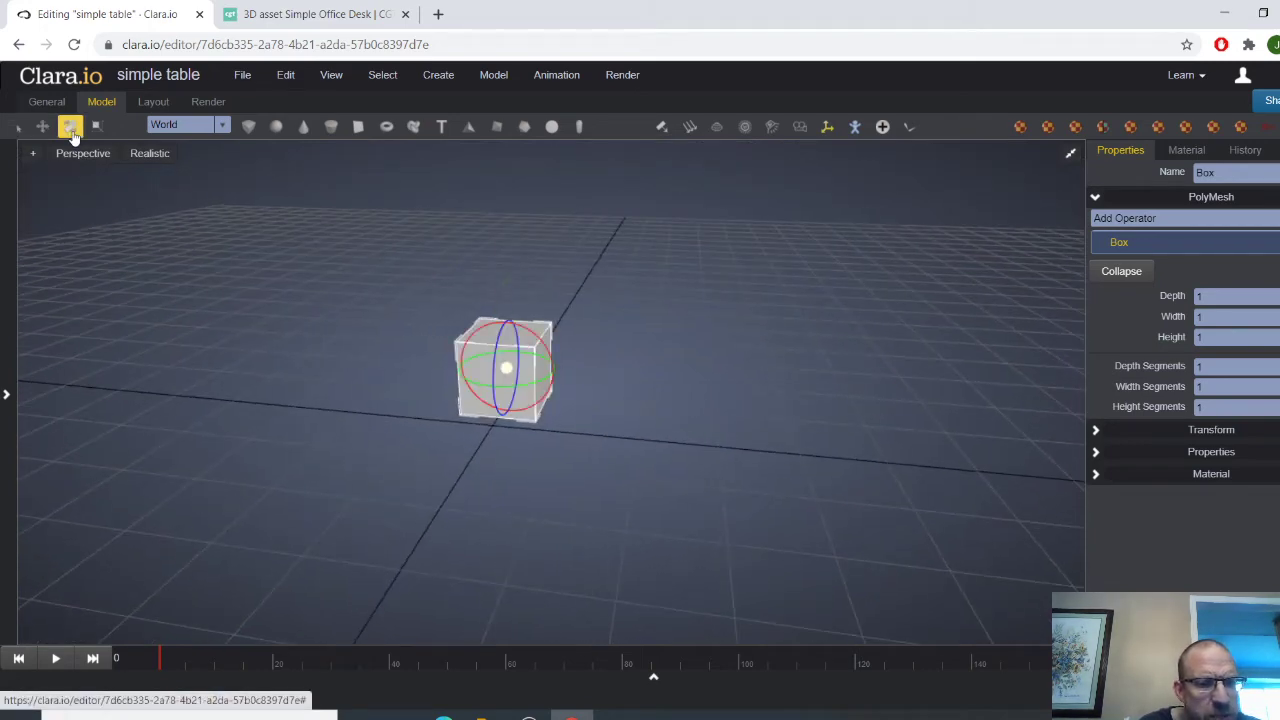
{"action": "scroll", "coordinate": [206, 364], "scroll_direction": "up", "scroll_amount": 3}
{"action": "left_click_drag", "start_coordinate": [233, 359], "coordinate": [262, 365], "text": "alt"}
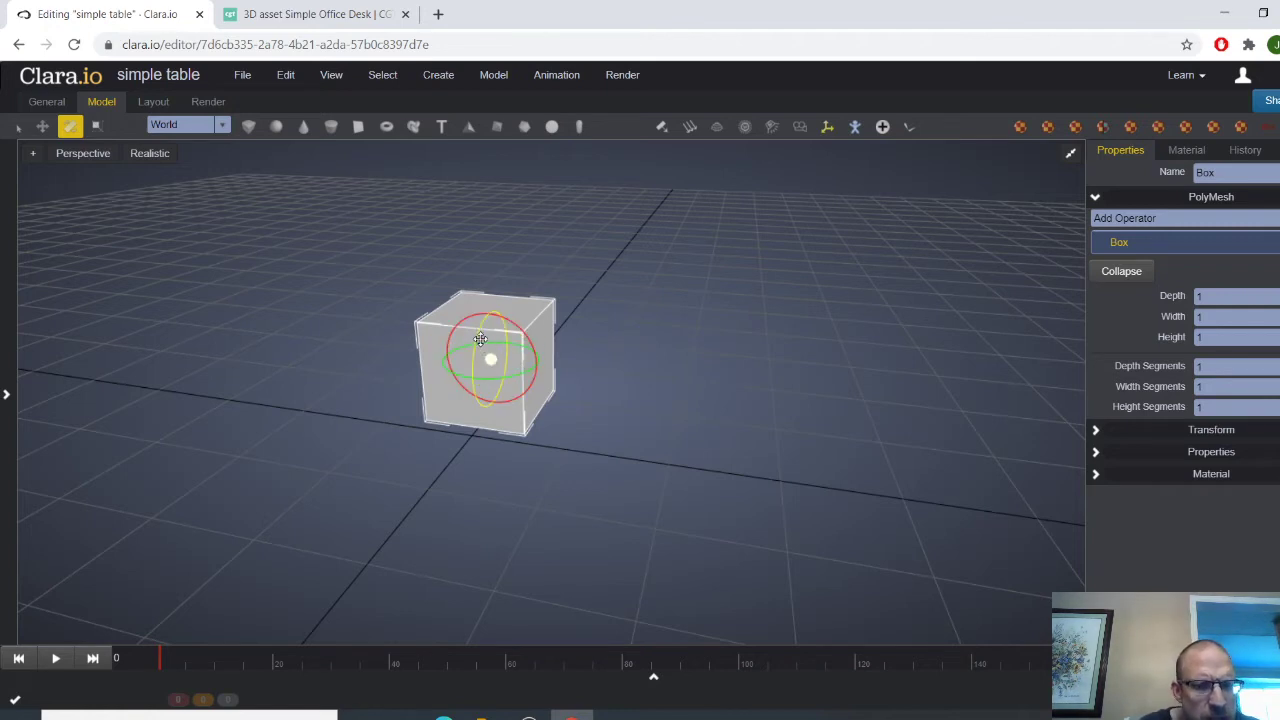
{"action": "mouse_move", "coordinate": [479, 335]}
{"action": "left_mouse_down"}
{"action": "mouse_move", "coordinate": [478, 428]}
{"action": "mouse_move", "coordinate": [483, 332]}
{"action": "left_mouse_up"}
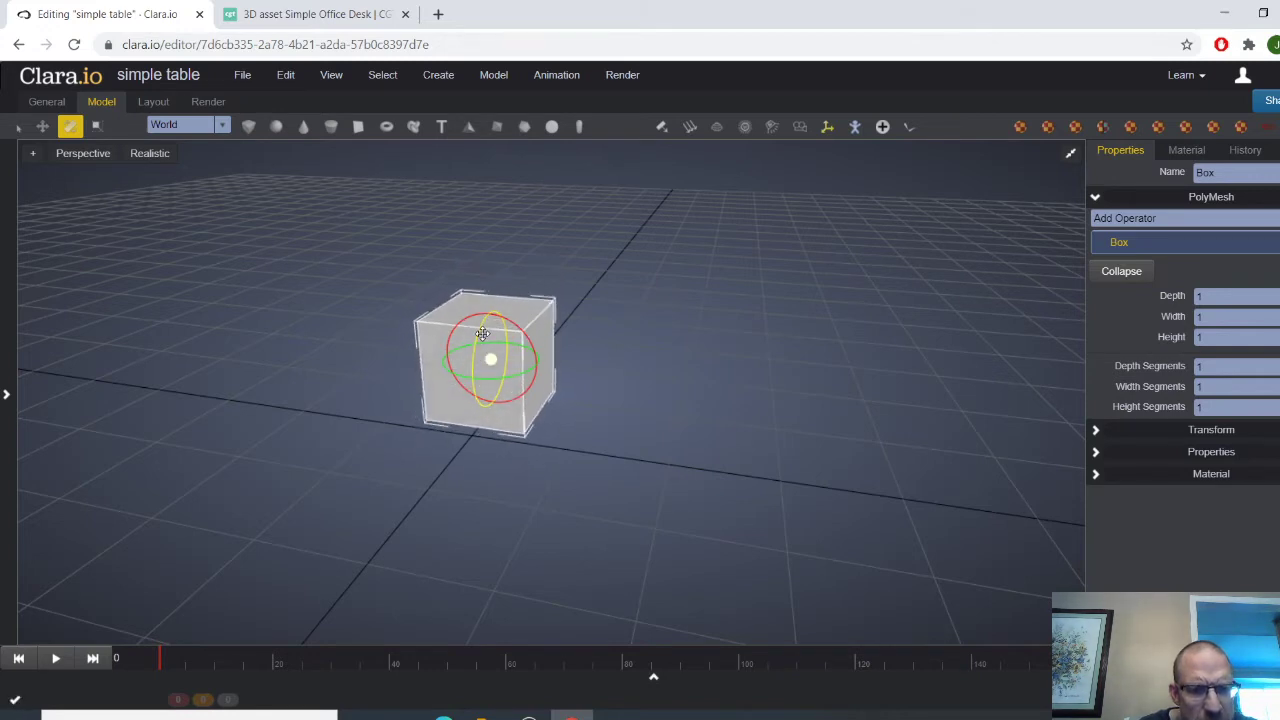
{"action": "left_click", "coordinate": [690, 440]}
{"action": "left_click", "coordinate": [505, 382]}
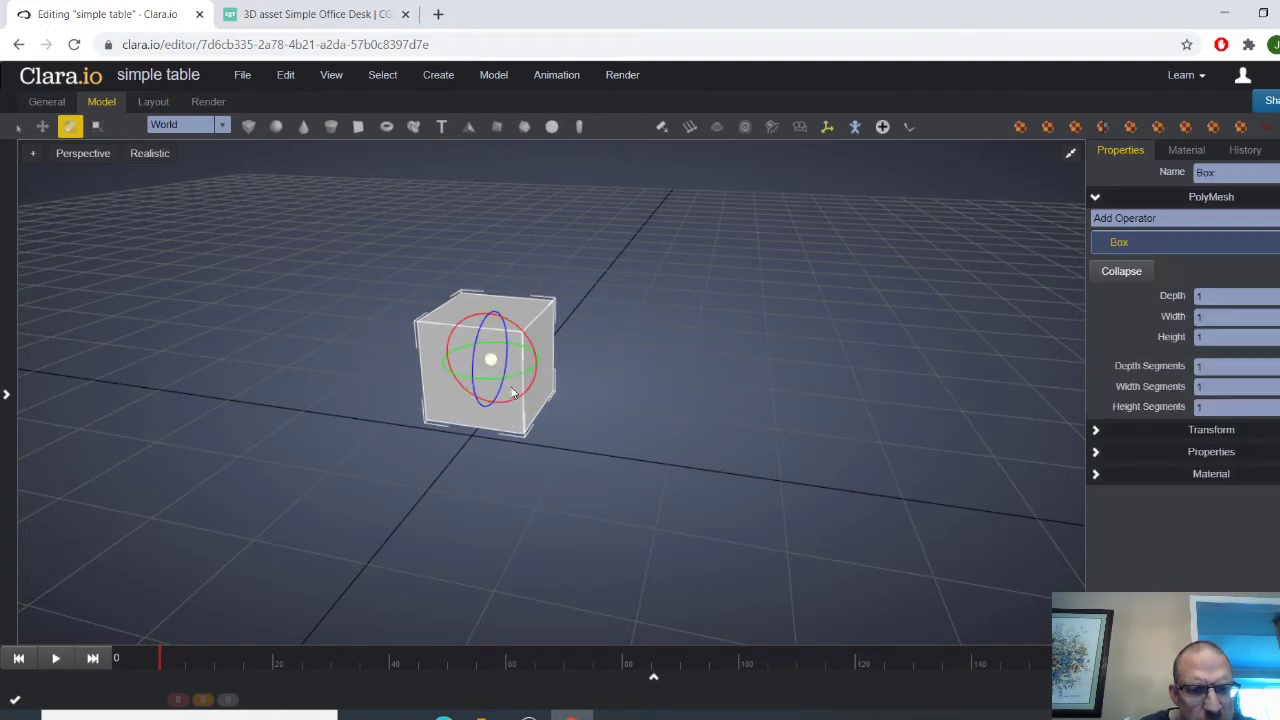
{"action": "left_click_drag", "start_coordinate": [485, 375], "coordinate": [453, 349]}
{"action": "left_click", "coordinate": [586, 434]}
{"action": "left_click", "coordinate": [532, 372]}
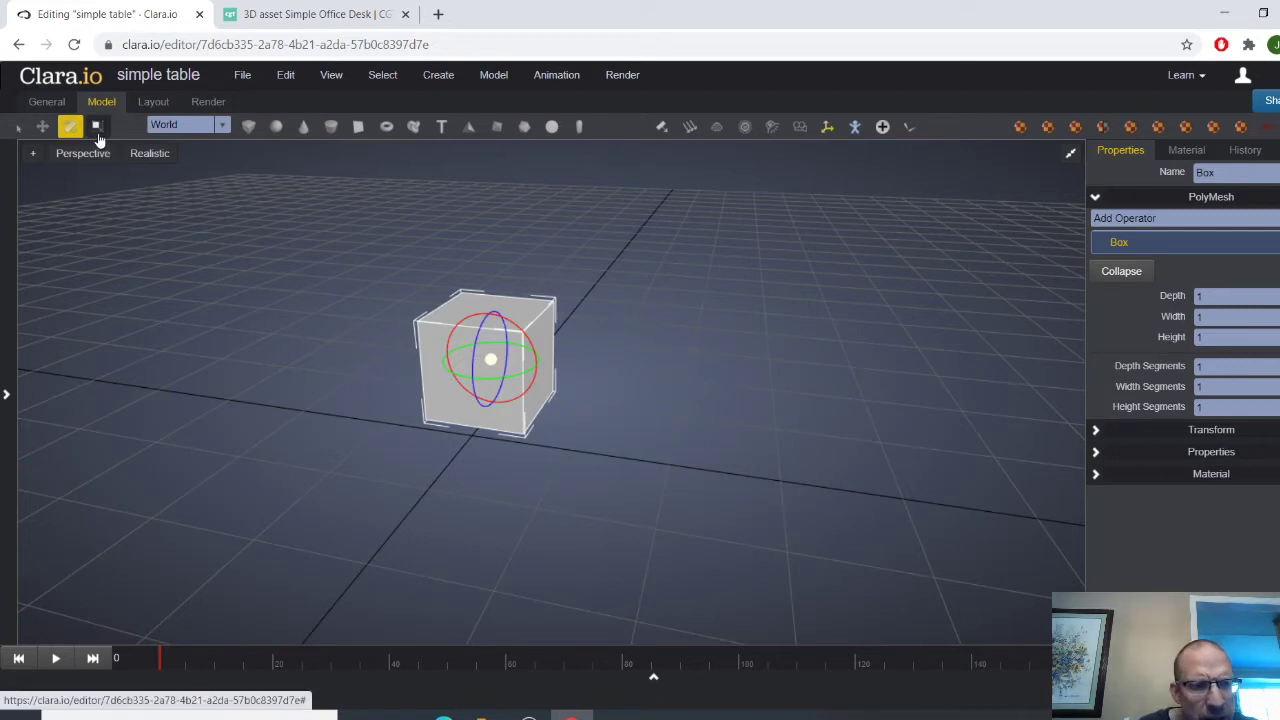
Stretch the box along the Z axis with the Scale tool and slightly reduce its height
{"action": "left_click", "coordinate": [97, 128]}
{"action": "left_click_drag", "start_coordinate": [556, 366], "coordinate": [585, 368]}
{"action": "left_click_drag", "start_coordinate": [747, 385], "coordinate": [639, 398]}
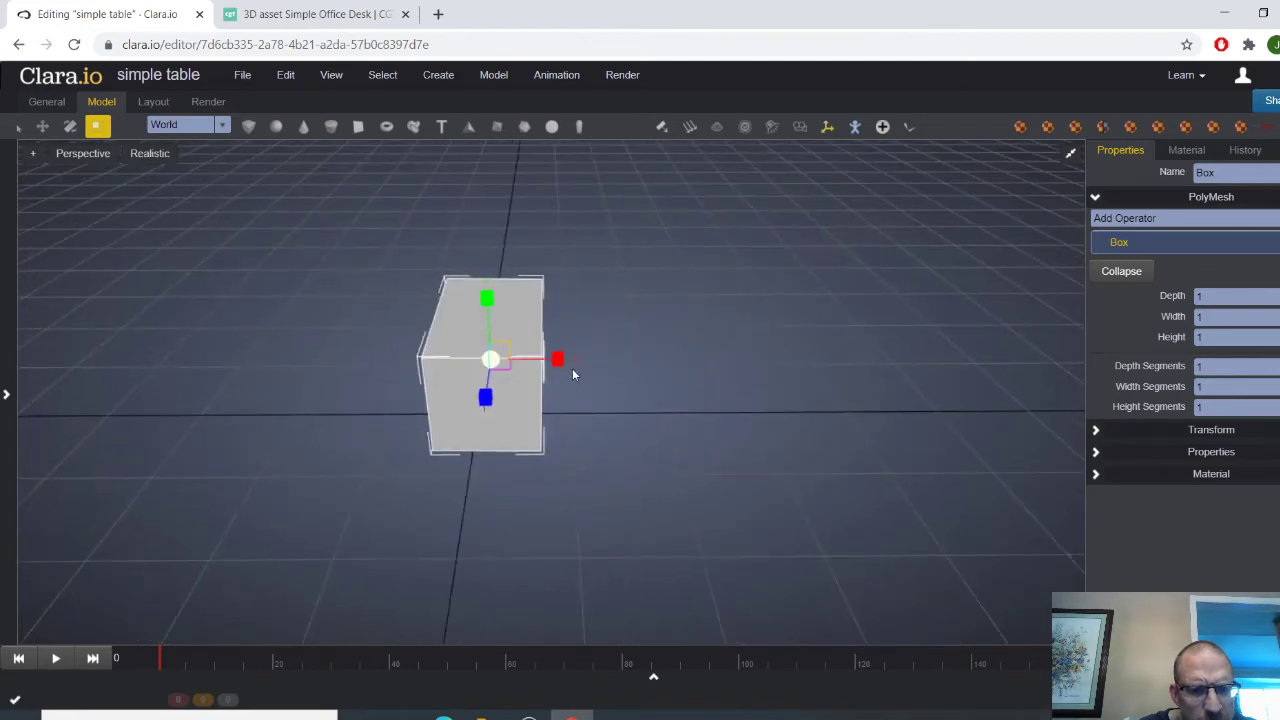
{"action": "left_click", "coordinate": [614, 364]}
{"action": "left_click", "coordinate": [534, 371]}
{"action": "mouse_move", "coordinate": [558, 358]}
{"action": "left_mouse_down"}
{"action": "mouse_move", "coordinate": [928, 340]}
{"action": "mouse_move", "coordinate": [576, 358]}
{"action": "left_mouse_up"}
{"action": "left_click_drag", "start_coordinate": [262, 437], "coordinate": [432, 350]}
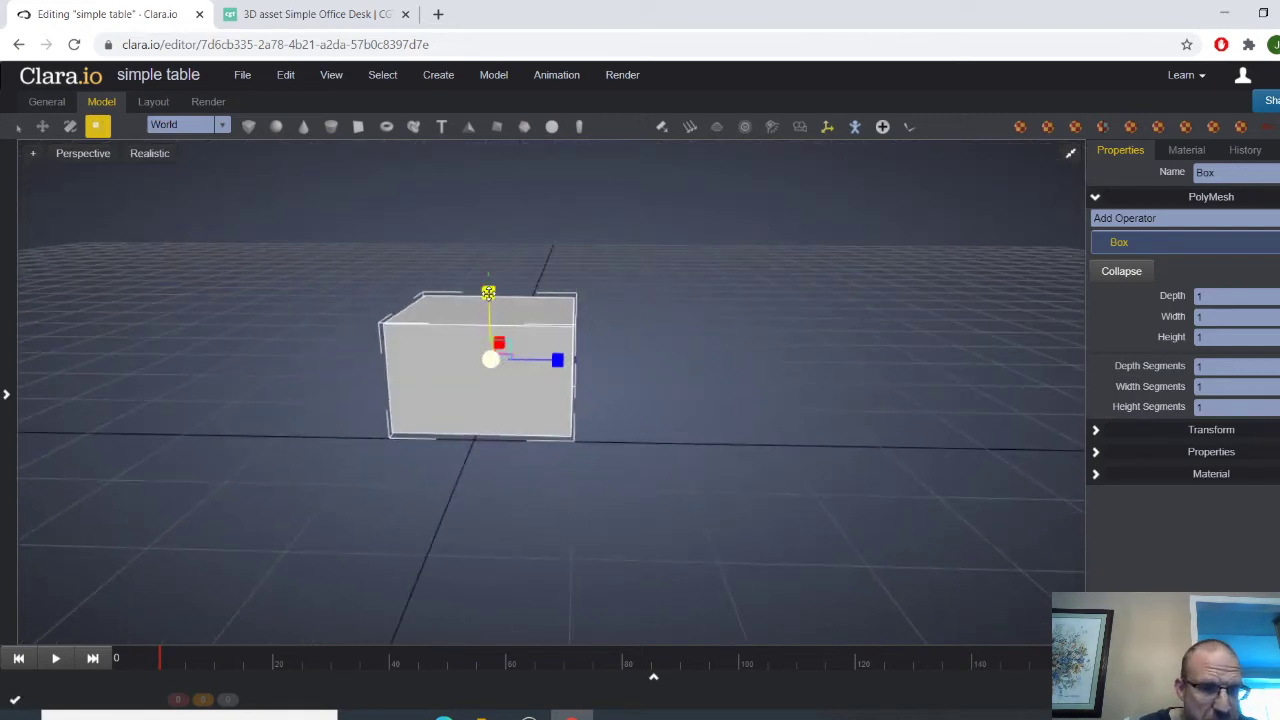
{"action": "mouse_move", "coordinate": [488, 292]}
{"action": "left_mouse_down"}
{"action": "mouse_move", "coordinate": [471, 109]}
{"action": "mouse_move", "coordinate": [488, 300]}
{"action": "left_mouse_up"}
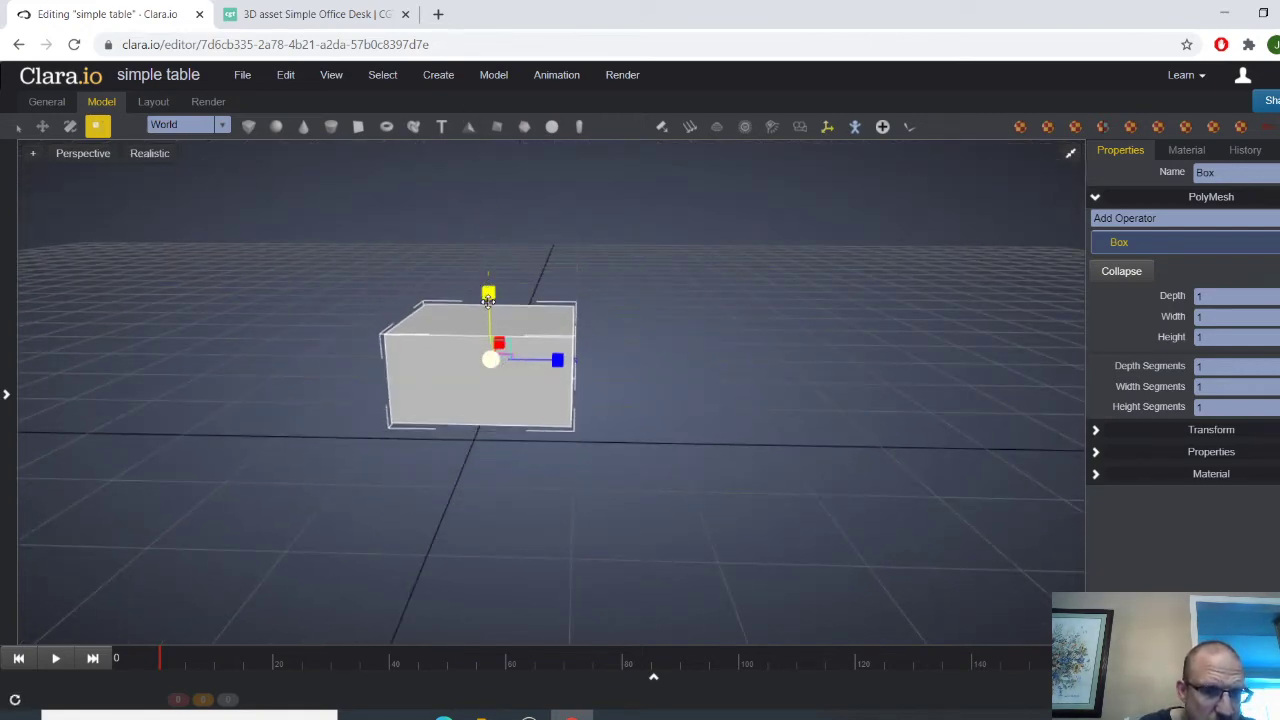
{"action": "left_click_drag", "start_coordinate": [651, 323], "coordinate": [500, 360]}
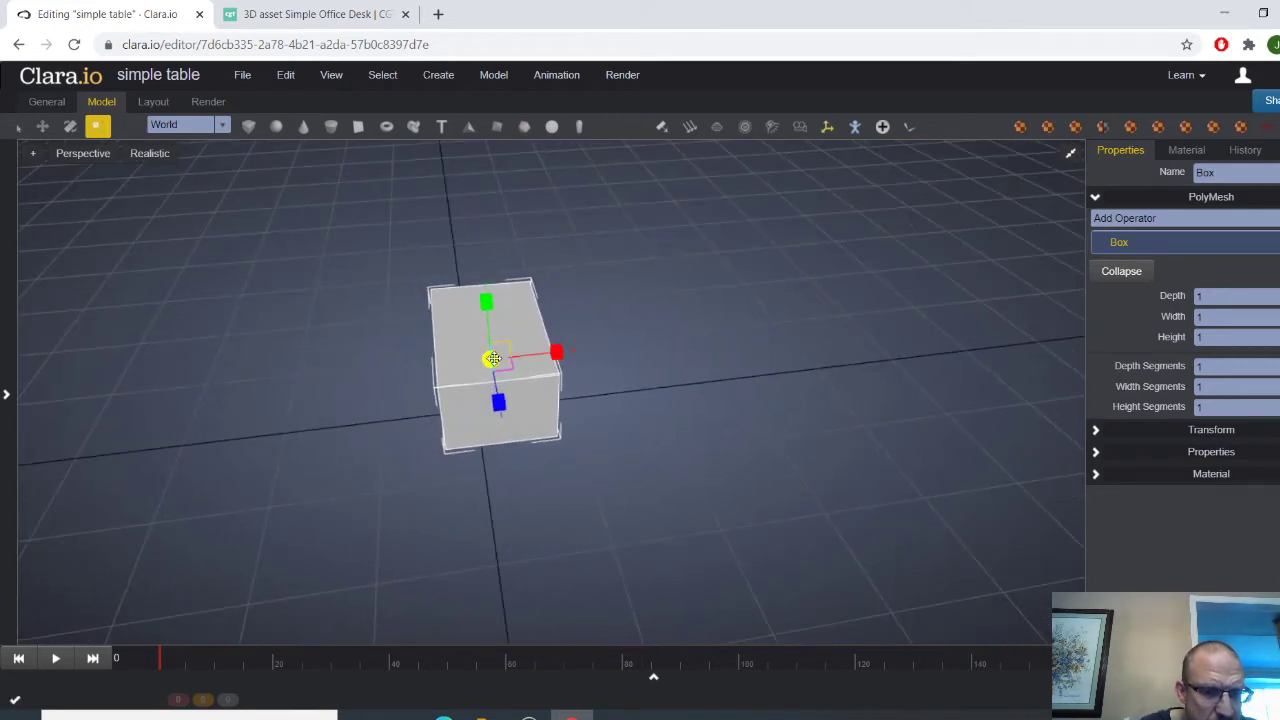
Scale the box uniformly up and back down while viewing it up close
{"action": "scroll", "coordinate": [493, 404], "scroll_direction": "up", "scroll_amount": 2}
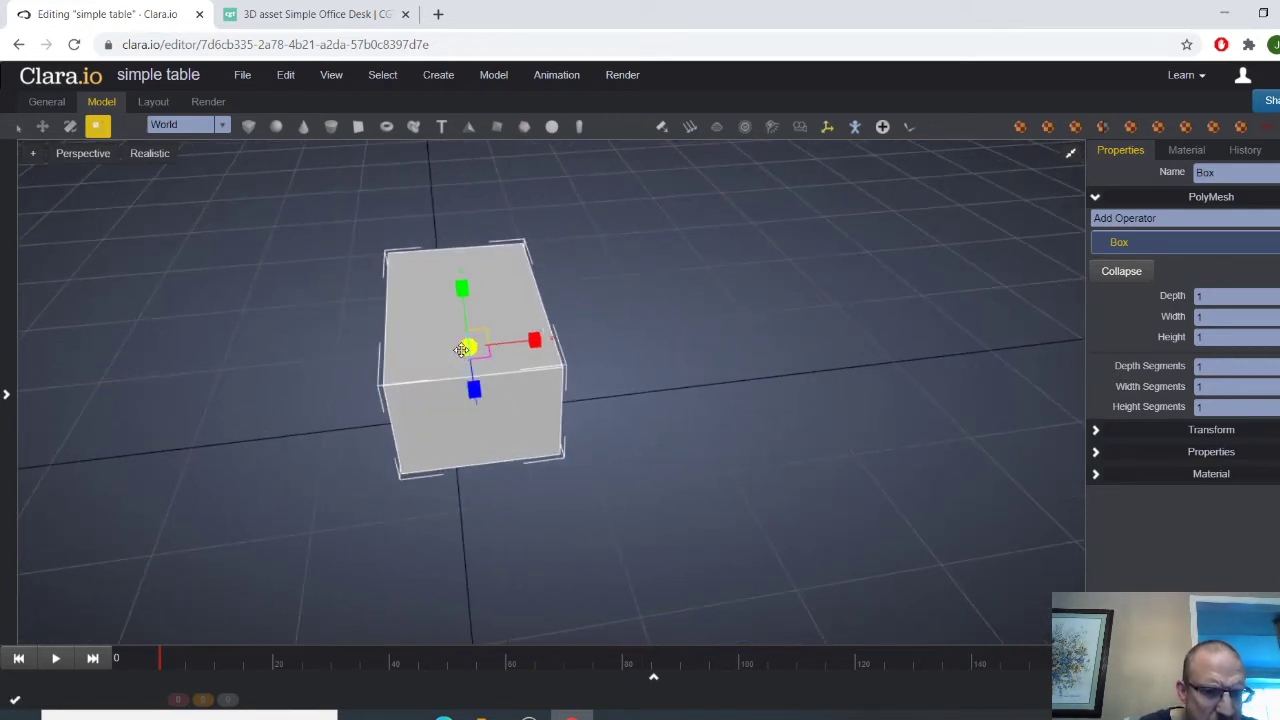
{"action": "scroll", "coordinate": [334, 426], "scroll_direction": "up", "scroll_amount": 3}
{"action": "middle_click_drag", "start_coordinate": [334, 426], "coordinate": [411, 392]}
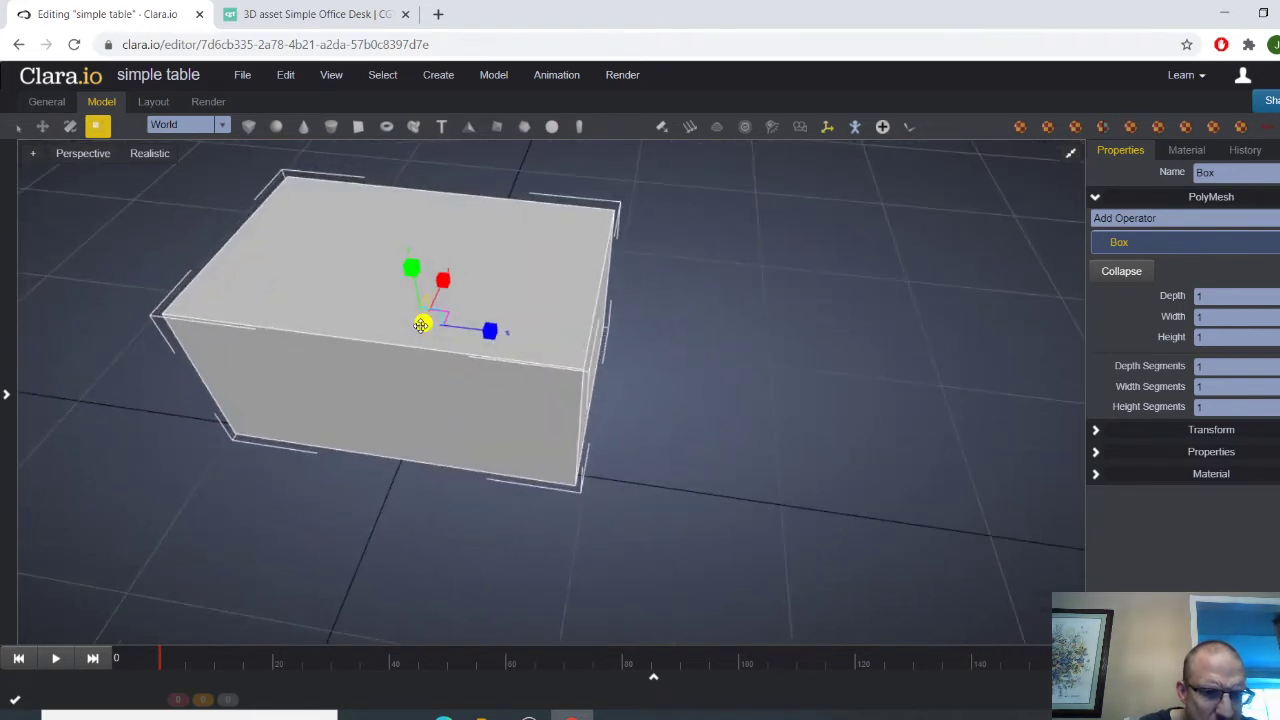
{"action": "scroll", "coordinate": [422, 325], "scroll_direction": "up", "scroll_amount": 4}
{"action": "scroll", "coordinate": [502, 376], "scroll_direction": "down", "scroll_amount": 5}
{"action": "middle_click_drag", "start_coordinate": [502, 376], "coordinate": [503, 371]}
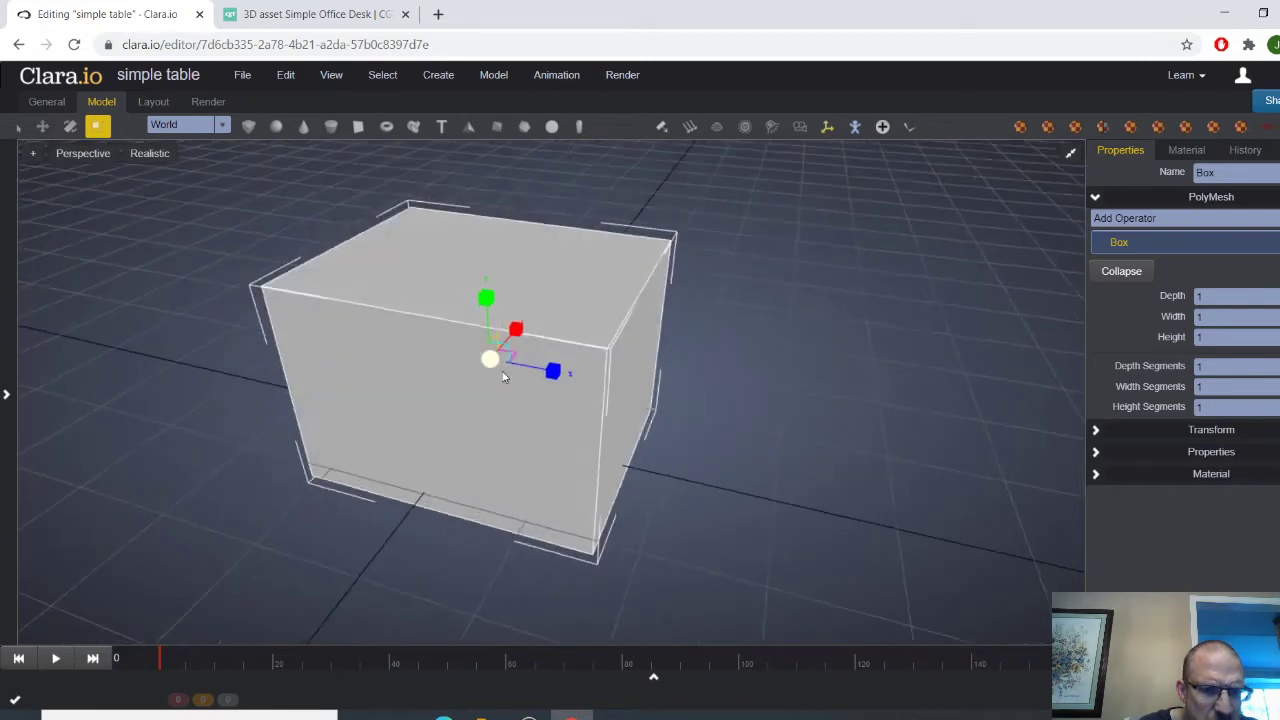
{"action": "left_click_drag", "start_coordinate": [502, 376], "coordinate": [343, 337]}
Increase the box's height slightly and stretch it a little longer along the Z axis
{"action": "scroll", "coordinate": [437, 368], "scroll_direction": "up", "scroll_amount": 2}
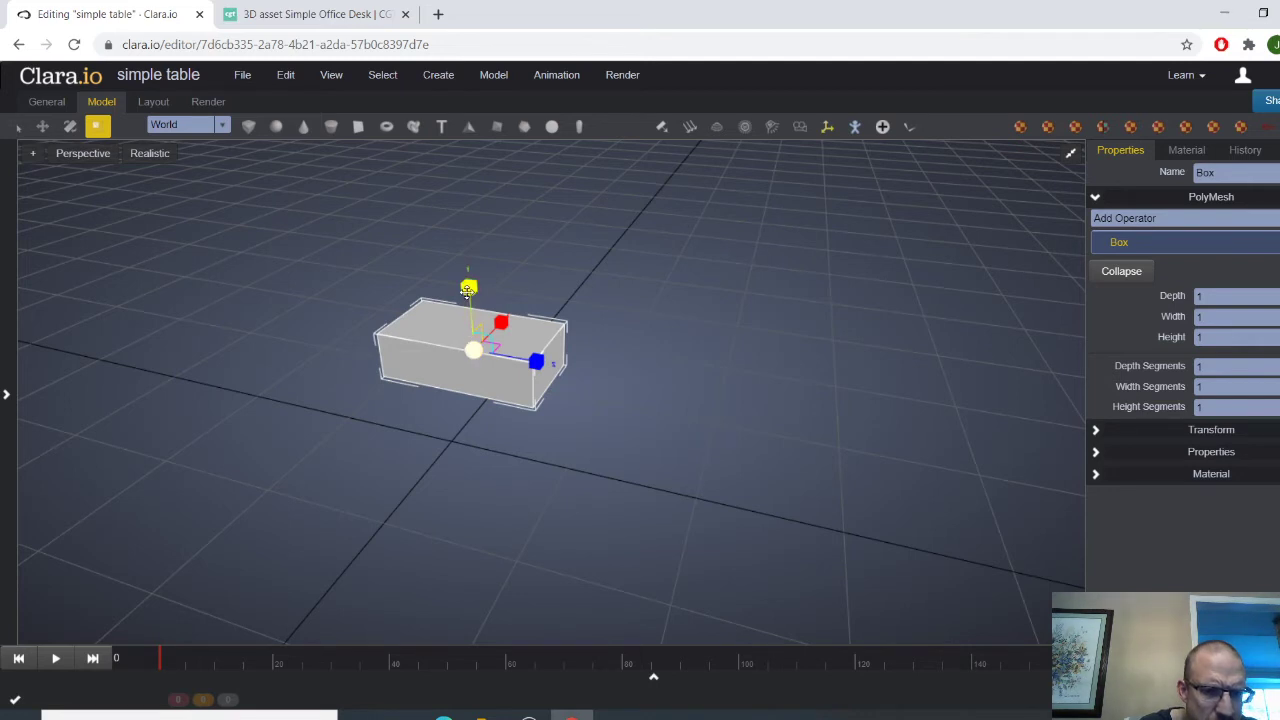
{"action": "left_click_drag", "start_coordinate": [468, 290], "coordinate": [506, 318]}
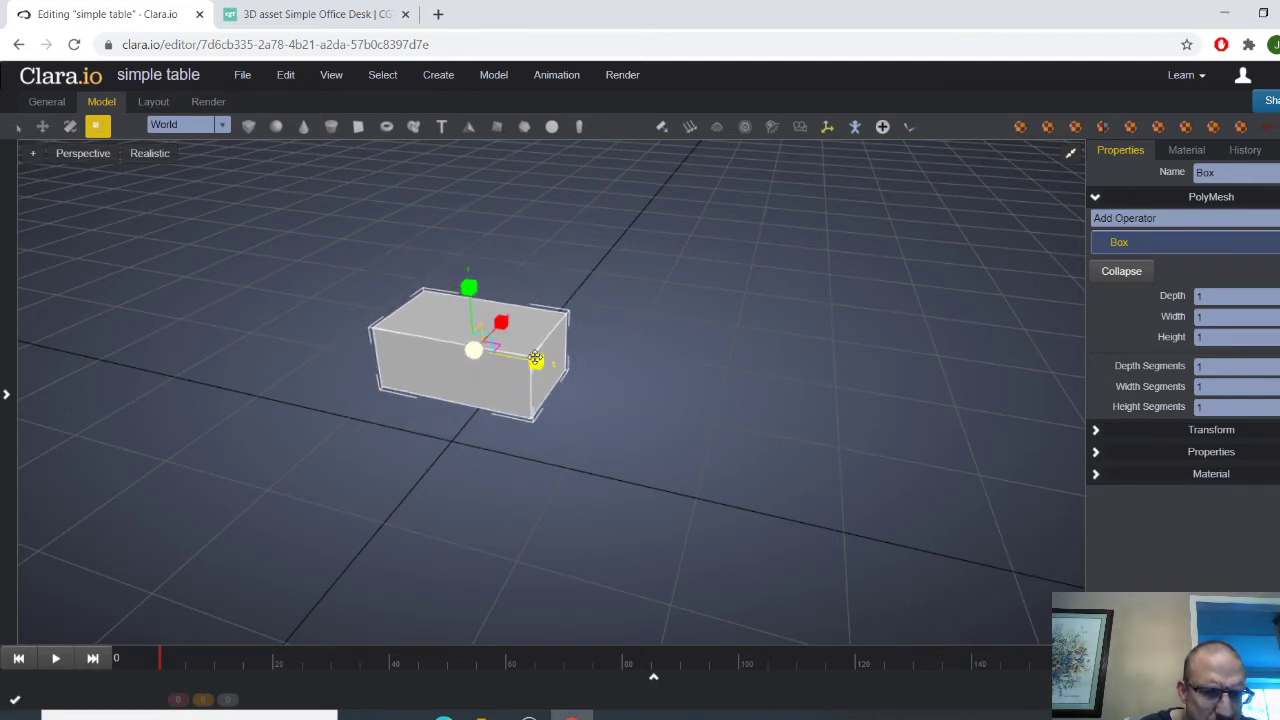
{"action": "left_click_drag", "start_coordinate": [536, 359], "coordinate": [575, 365]}
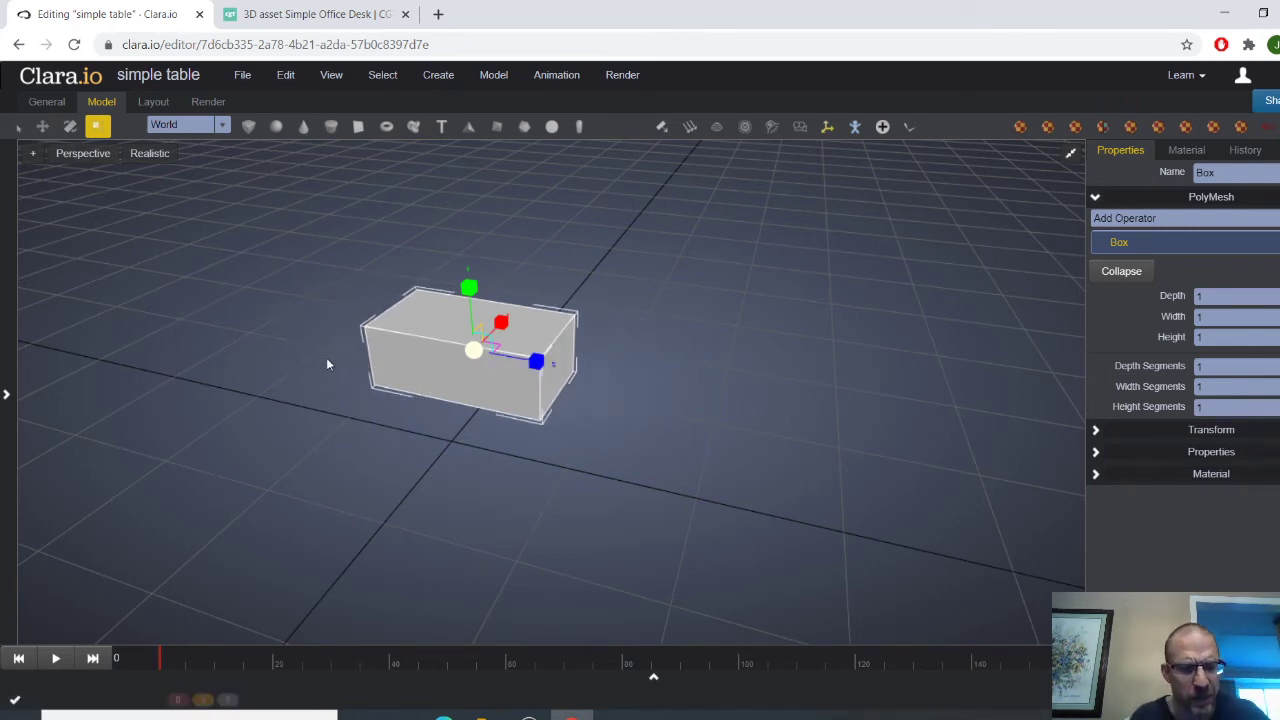
Switch through the Move, Rotate and Scale tools in turn, ending with the Select tool active
{"action": "key", "text": "w"}
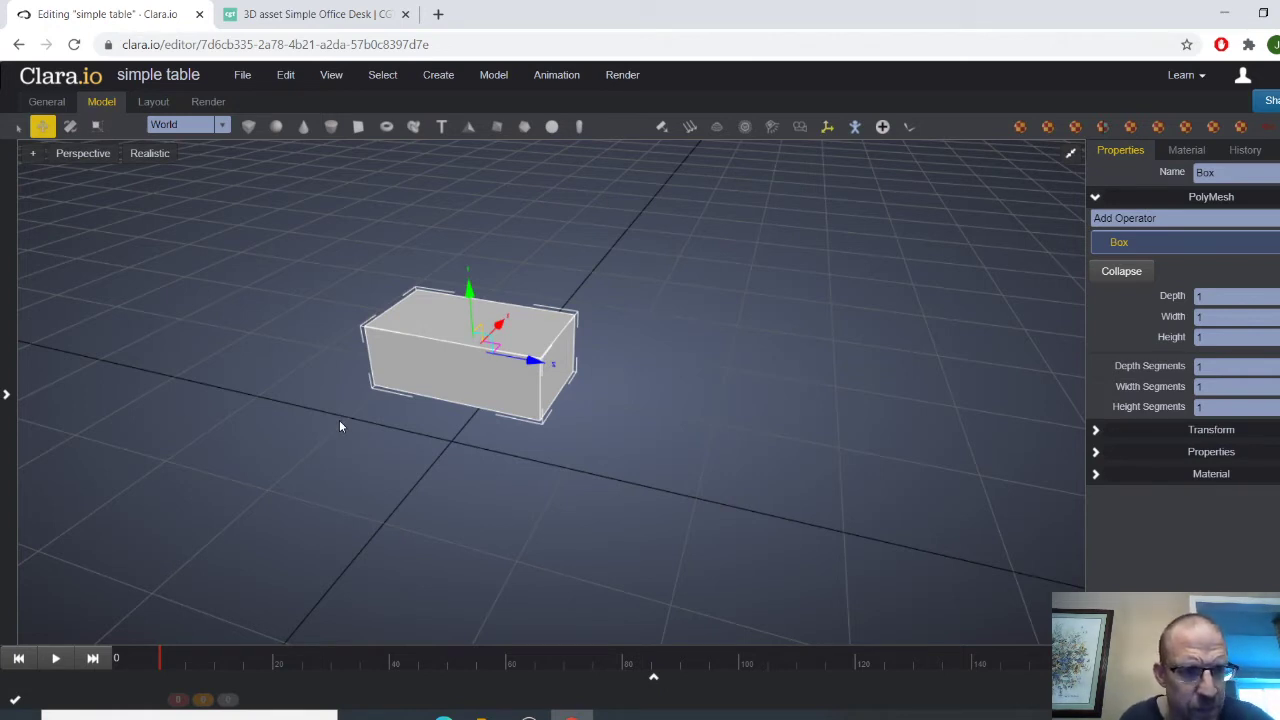
{"action": "key", "text": "e"}
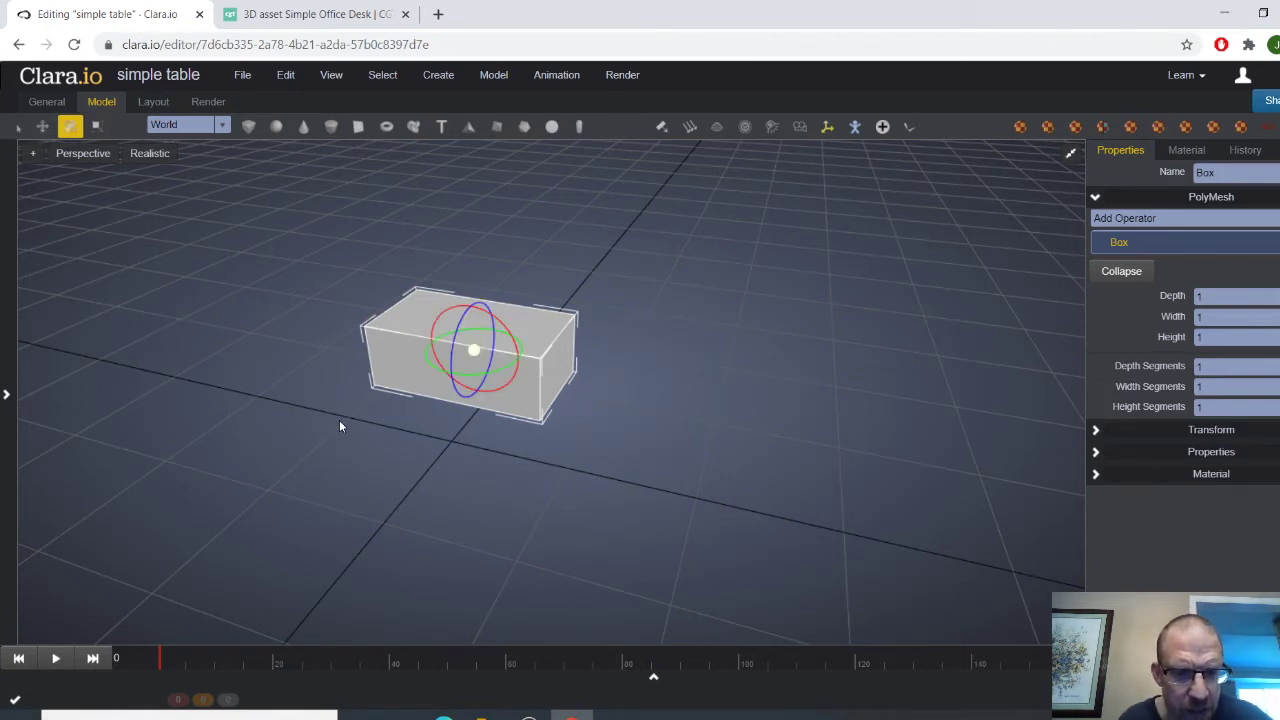
{"action": "key", "text": "r"}
{"action": "key", "text": "q"}
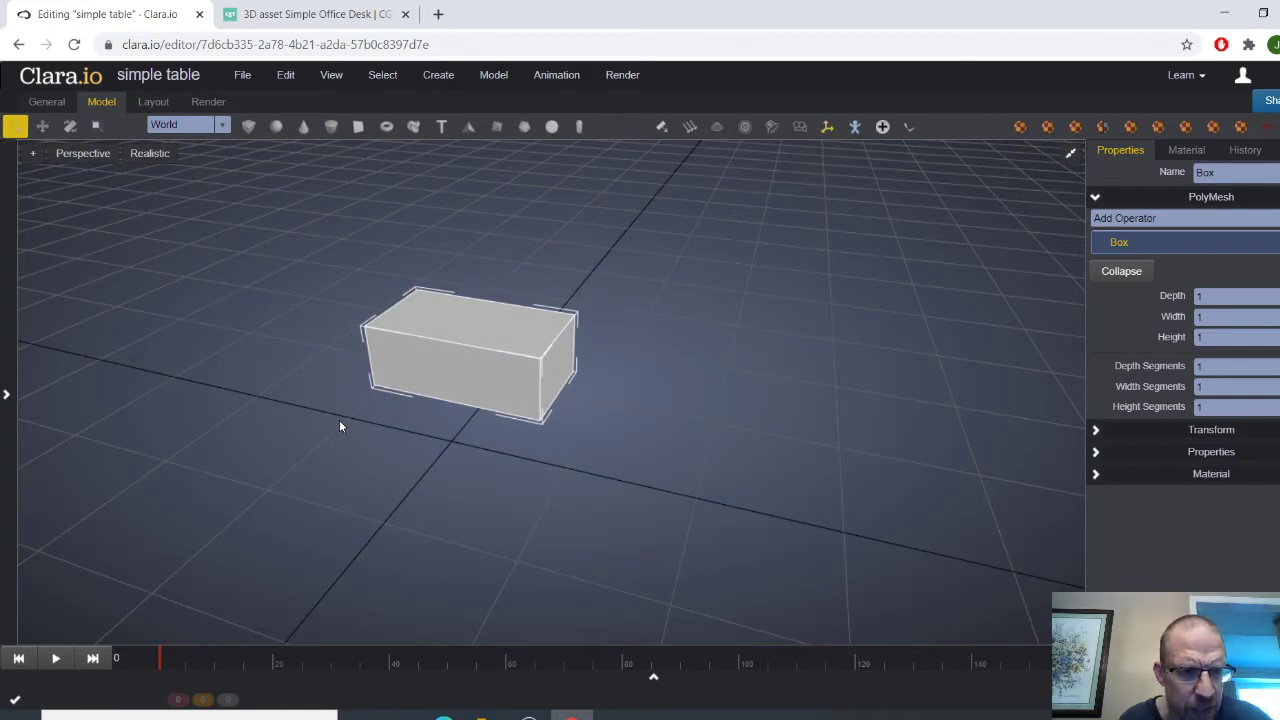
Switch through the Move and Rotate tools and activate the Scale tool for the box
{"action": "left_click", "coordinate": [43, 138]}
{"action": "left_click", "coordinate": [70, 126]}
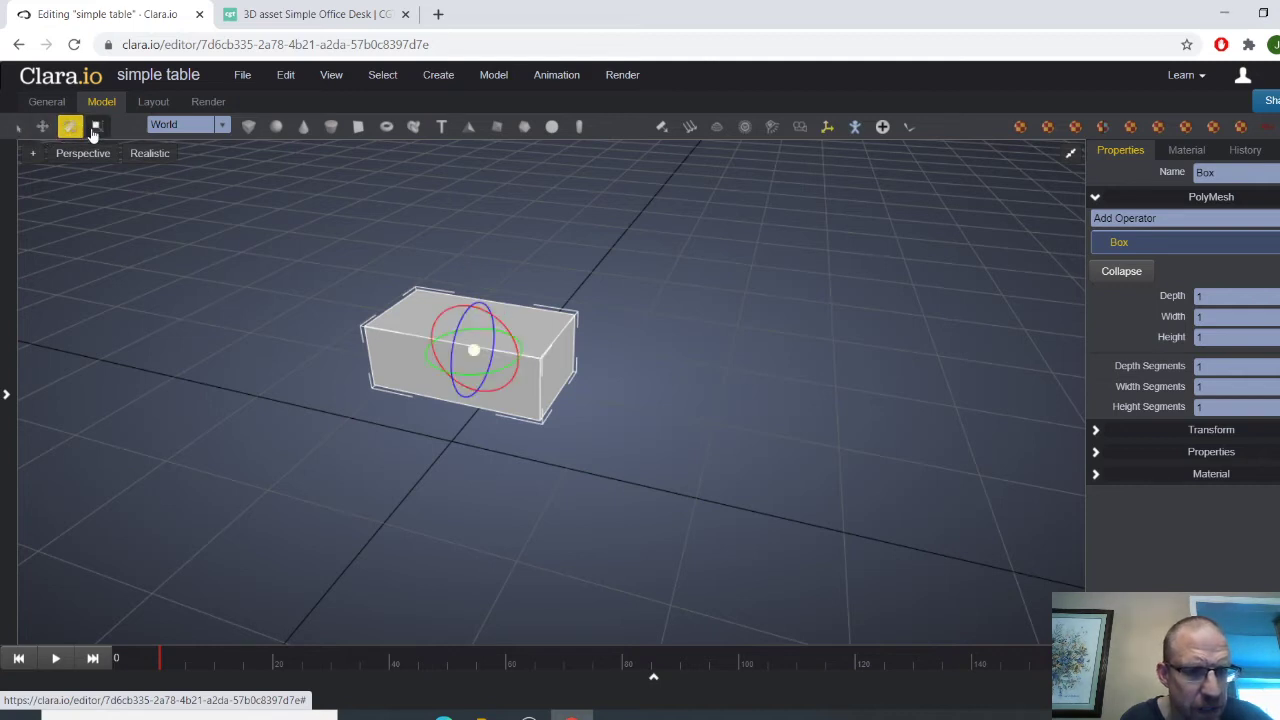
{"action": "left_click", "coordinate": [96, 126]}
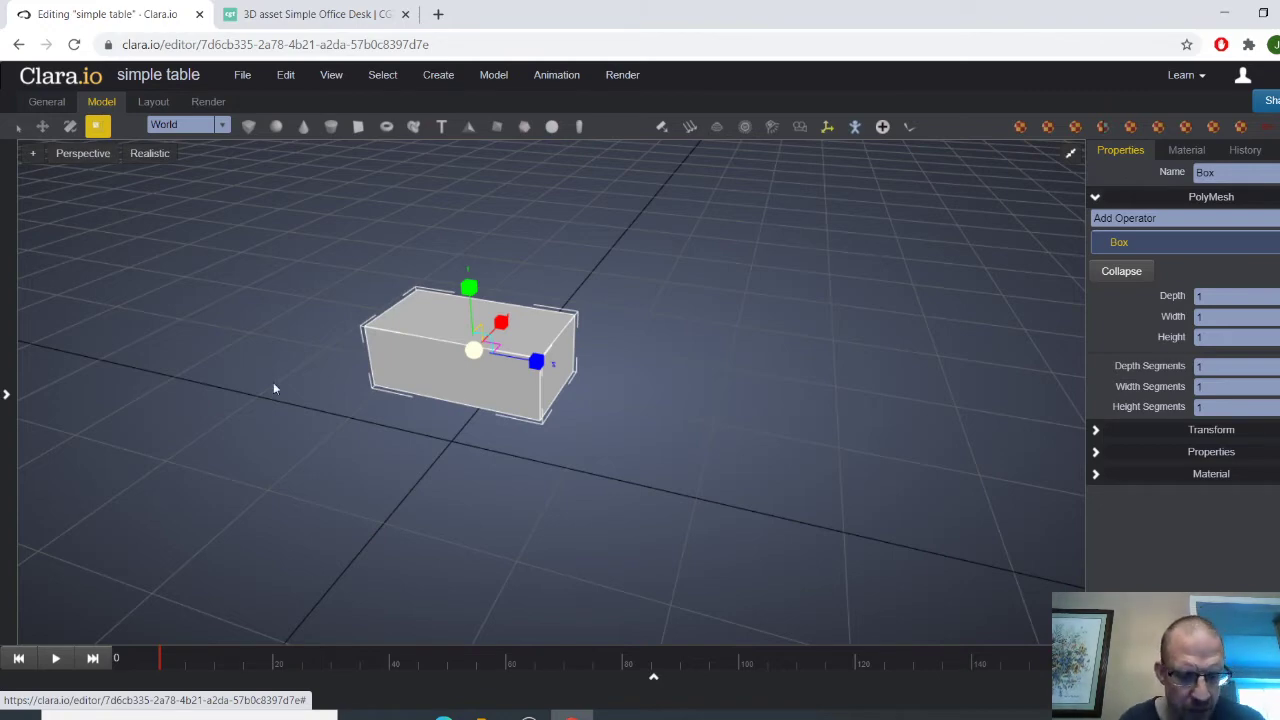
Examine the box from several angles and distances, and check the reference office desk image on the CGTrader page
{"action": "left_click_drag", "start_coordinate": [340, 351], "coordinate": [385, 370]}
{"action": "scroll", "coordinate": [359, 345], "scroll_direction": "down", "scroll_amount": 1}
{"action": "scroll", "coordinate": [357, 342], "scroll_direction": "up", "scroll_amount": 1}
{"action": "scroll", "coordinate": [356, 341], "scroll_direction": "down", "scroll_amount": 3}
{"action": "scroll", "coordinate": [471, 338], "scroll_direction": "up", "scroll_amount": 2}
{"action": "scroll", "coordinate": [380, 346], "scroll_direction": "down", "scroll_amount": 2}
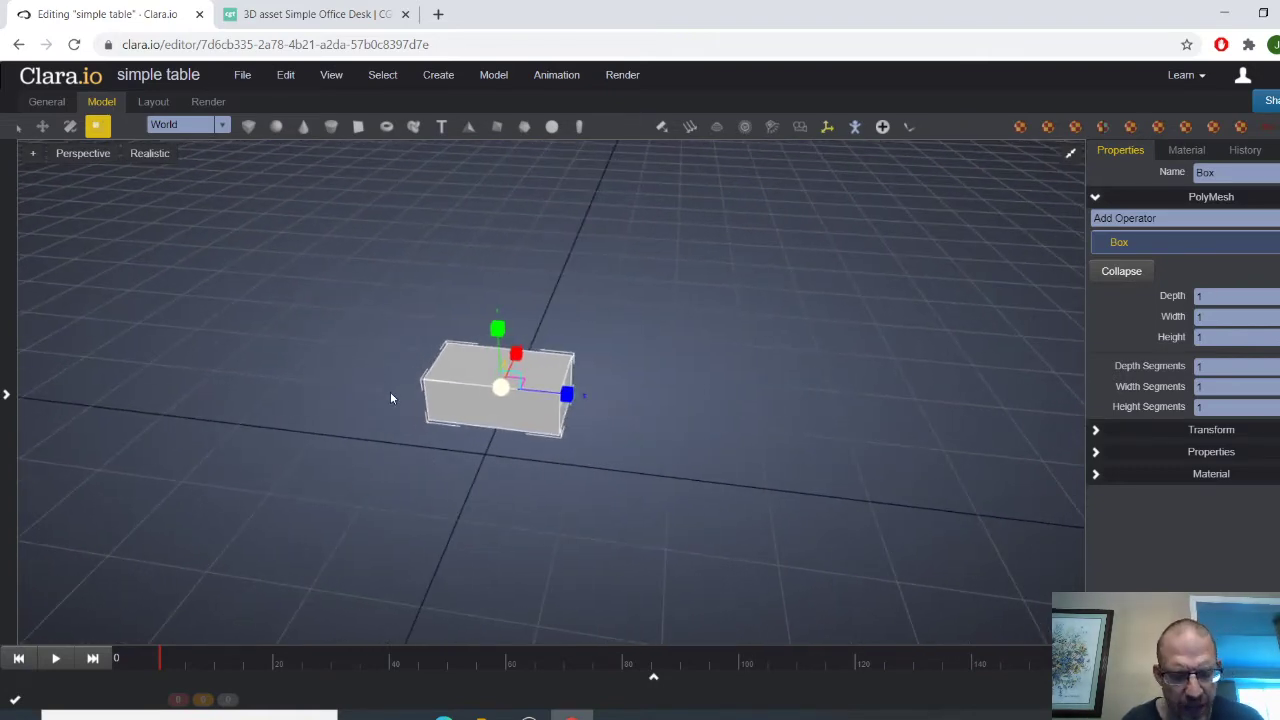
{"action": "left_click_drag", "start_coordinate": [391, 397], "coordinate": [641, 422]}
{"action": "scroll", "coordinate": [486, 425], "scroll_direction": "up", "scroll_amount": 4}
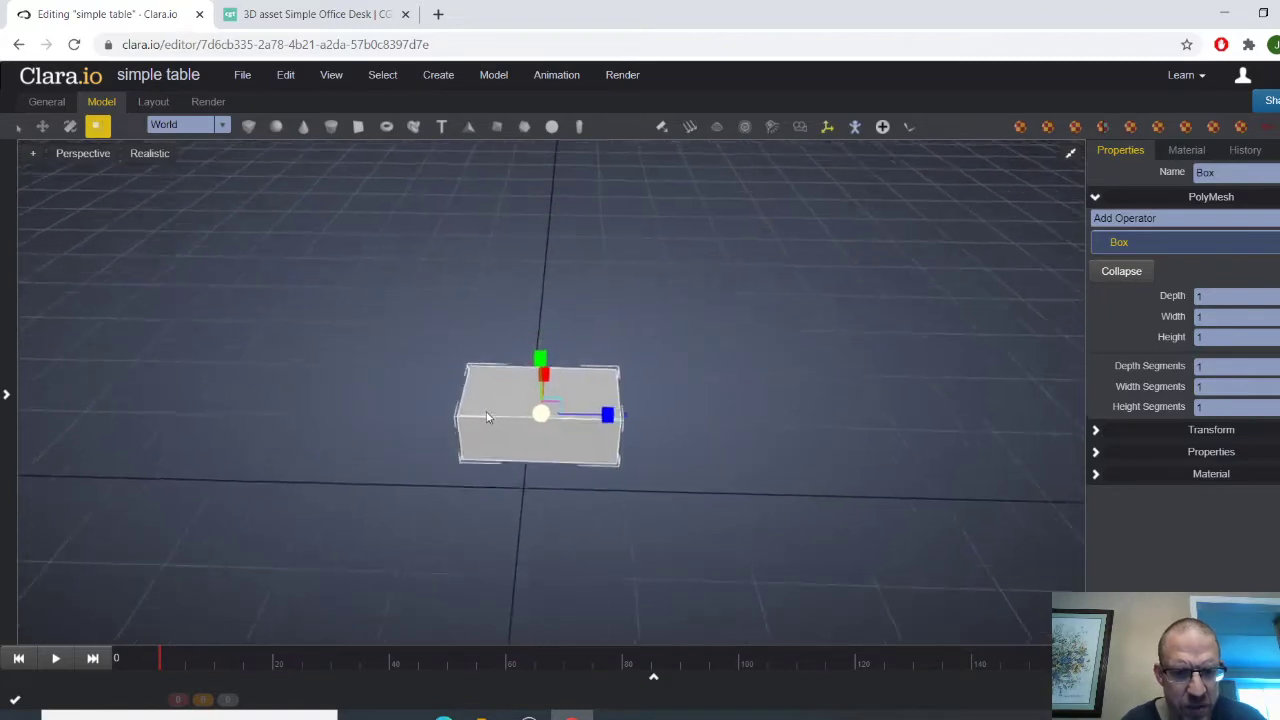
{"action": "scroll", "coordinate": [488, 426], "scroll_direction": "down", "scroll_amount": 3}
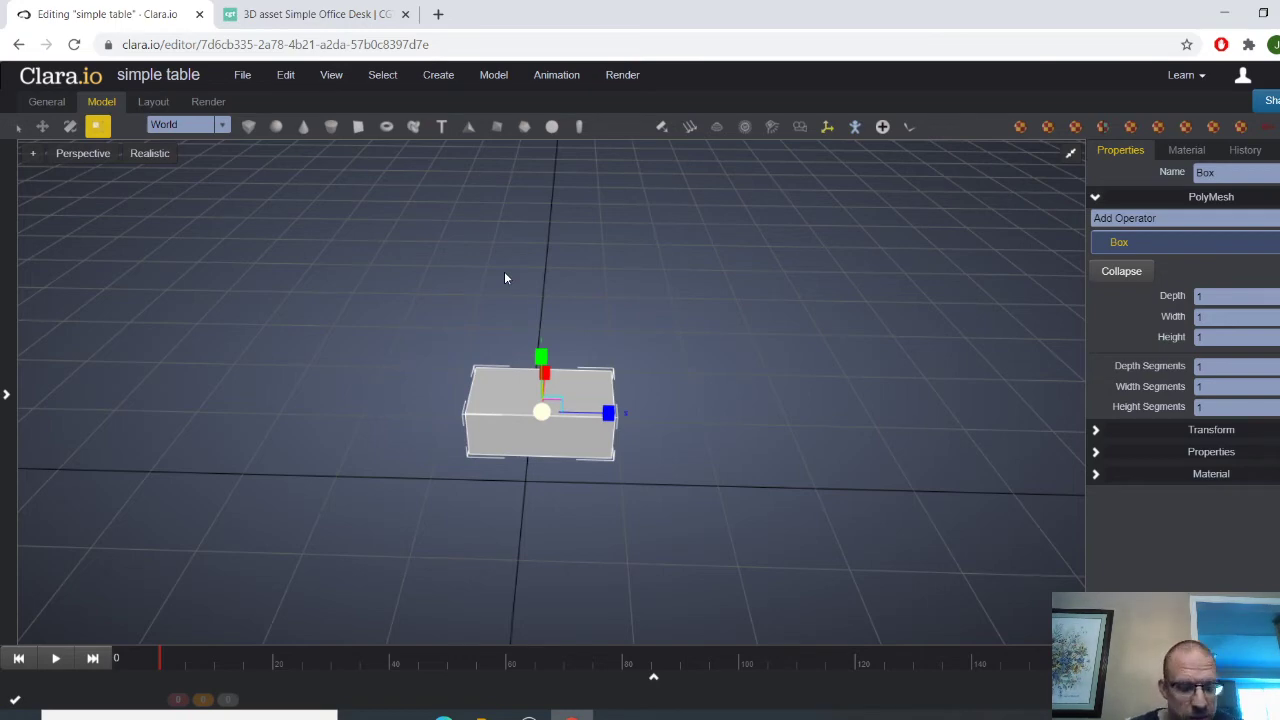
{"action": "left_click", "coordinate": [284, 22]}
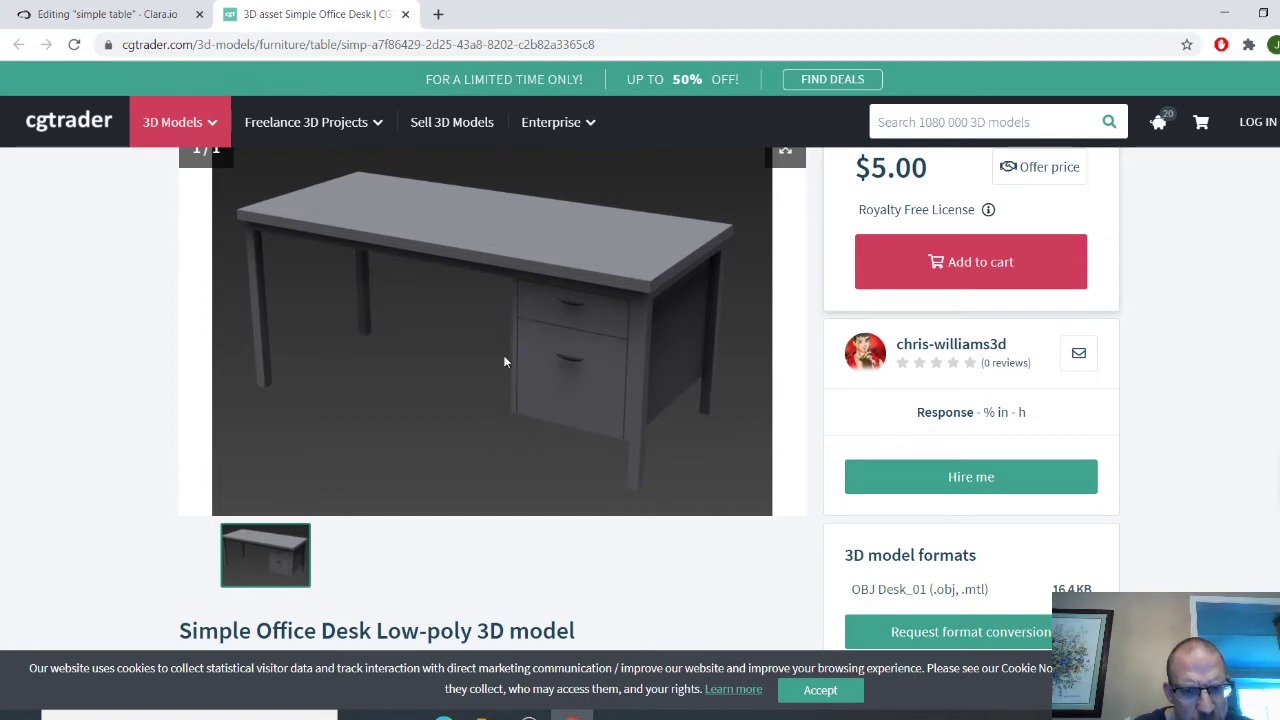
{"action": "left_click", "coordinate": [176, 15]}
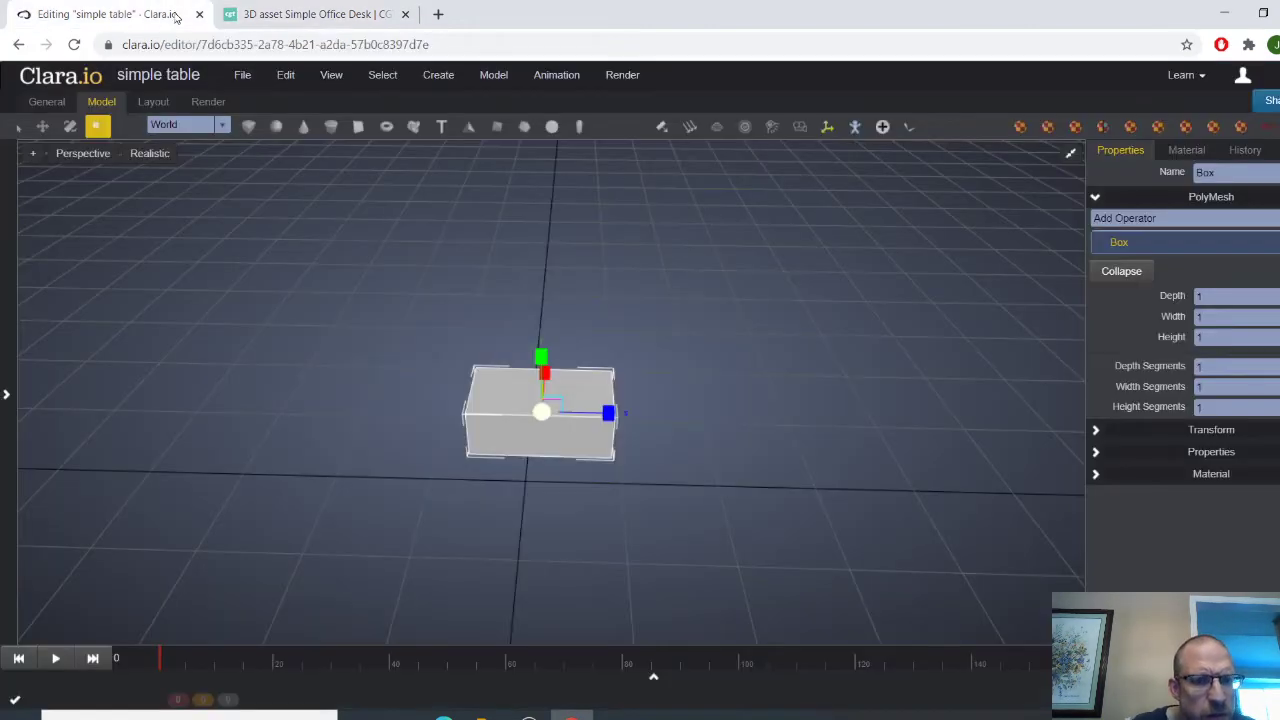
Scale the box down uniformly and shorten it along the Z and X axes into a small block
{"action": "middle_click_drag", "start_coordinate": [593, 452], "coordinate": [559, 471]}
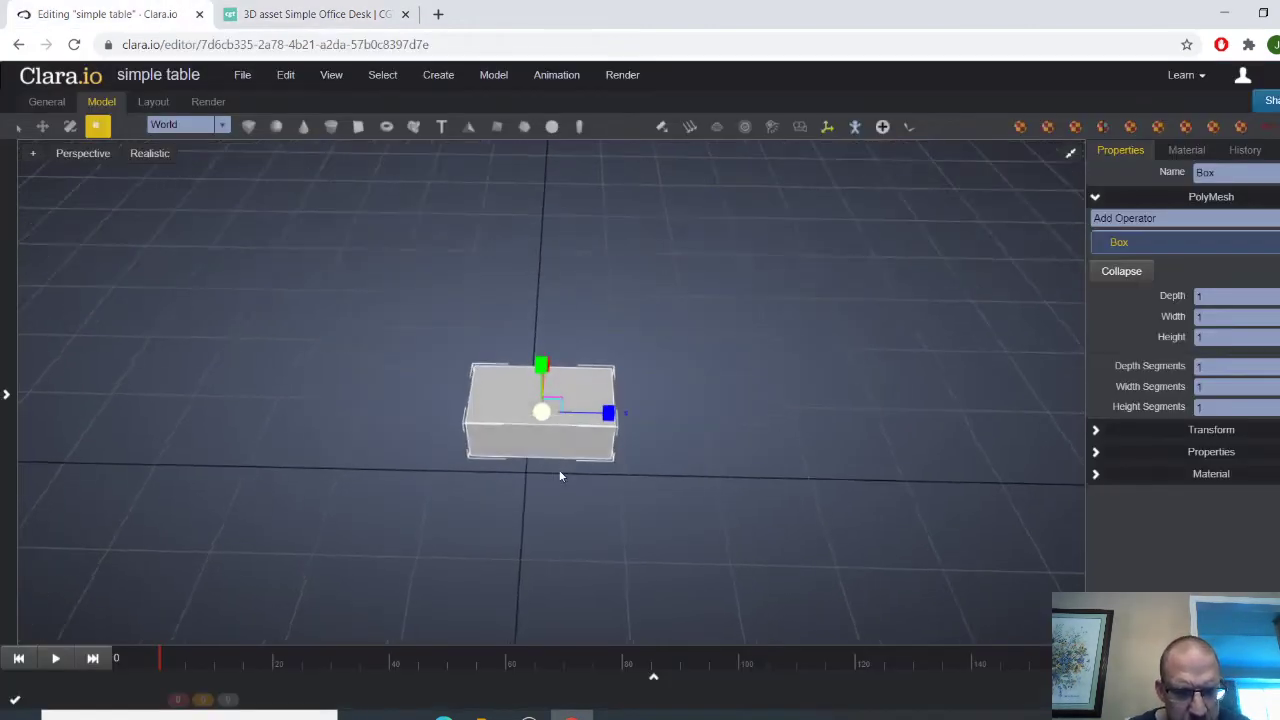
{"action": "mouse_move", "coordinate": [543, 416]}
{"action": "left_mouse_down"}
{"action": "mouse_move", "coordinate": [509, 405]}
{"action": "mouse_move", "coordinate": [525, 413]}
{"action": "left_mouse_up"}
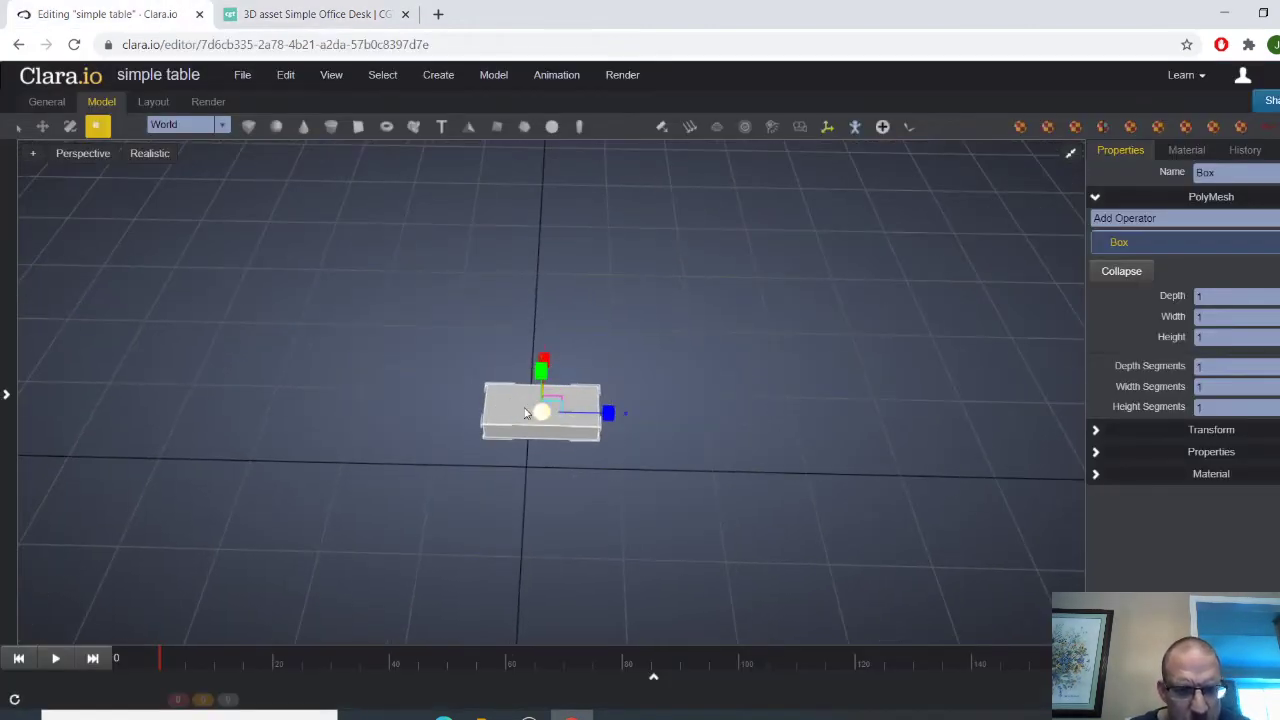
{"action": "left_click_drag", "start_coordinate": [610, 412], "coordinate": [586, 412]}
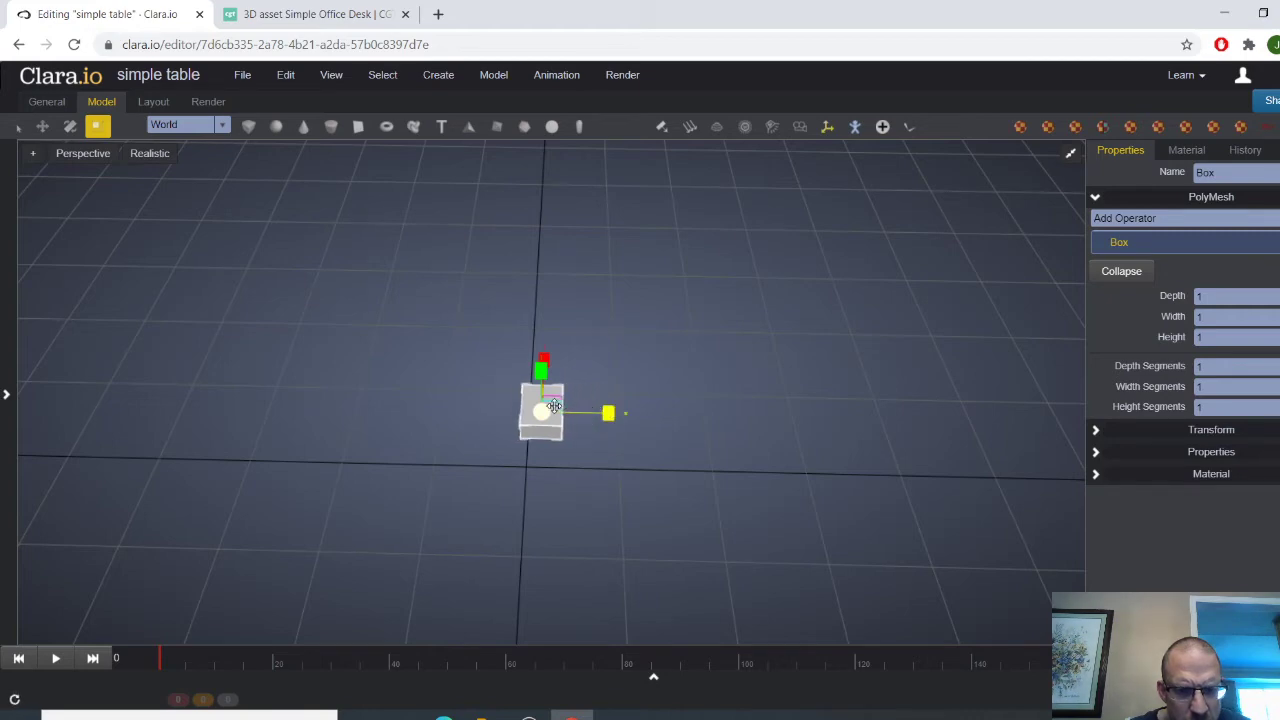
{"action": "mouse_move", "coordinate": [586, 412]}
{"action": "middle_mouse_down"}
{"action": "mouse_move", "coordinate": [570, 418]}
{"action": "mouse_move", "coordinate": [594, 410]}
{"action": "middle_mouse_up"}
{"action": "left_click_drag", "start_coordinate": [594, 410], "coordinate": [586, 409]}
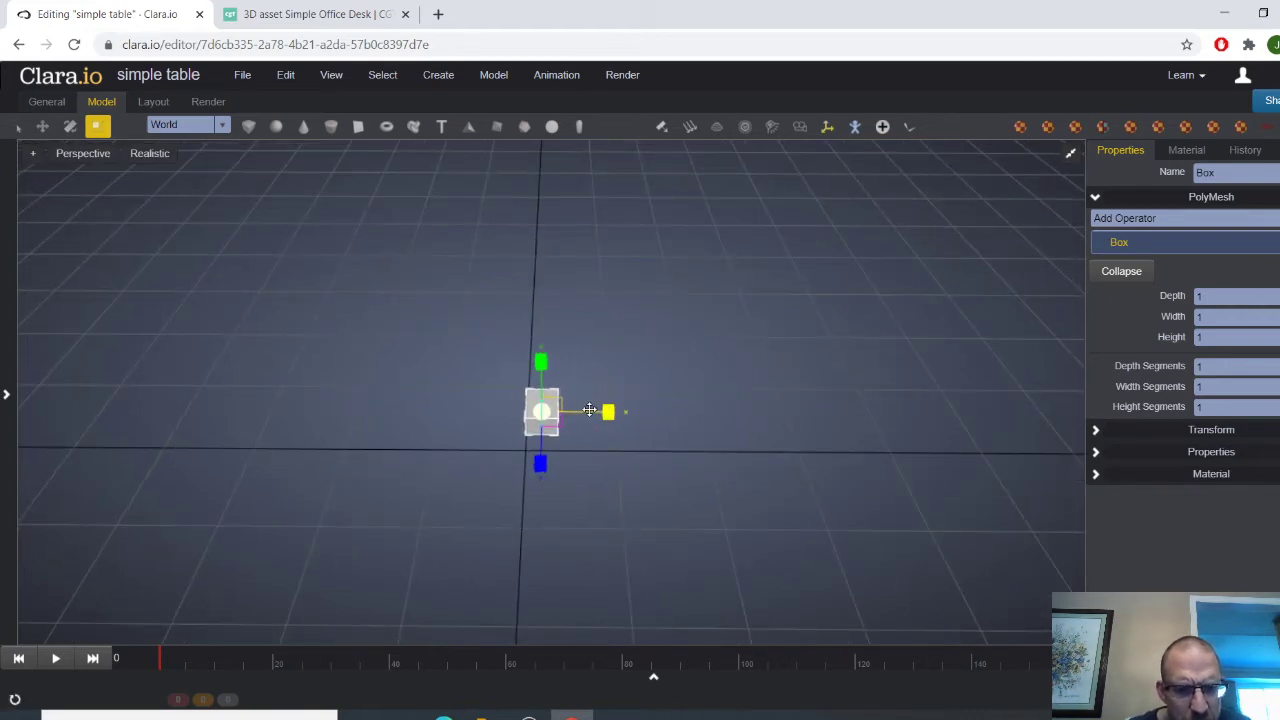
Stretch the block along the Y axis into a tall, narrow table leg
{"action": "middle_click_drag", "start_coordinate": [557, 478], "coordinate": [594, 391]}
{"action": "left_click_drag", "start_coordinate": [540, 346], "coordinate": [545, 288]}
{"action": "middle_click_drag", "start_coordinate": [610, 327], "coordinate": [543, 357]}
{"action": "left_click_drag", "start_coordinate": [540, 346], "coordinate": [538, 242]}
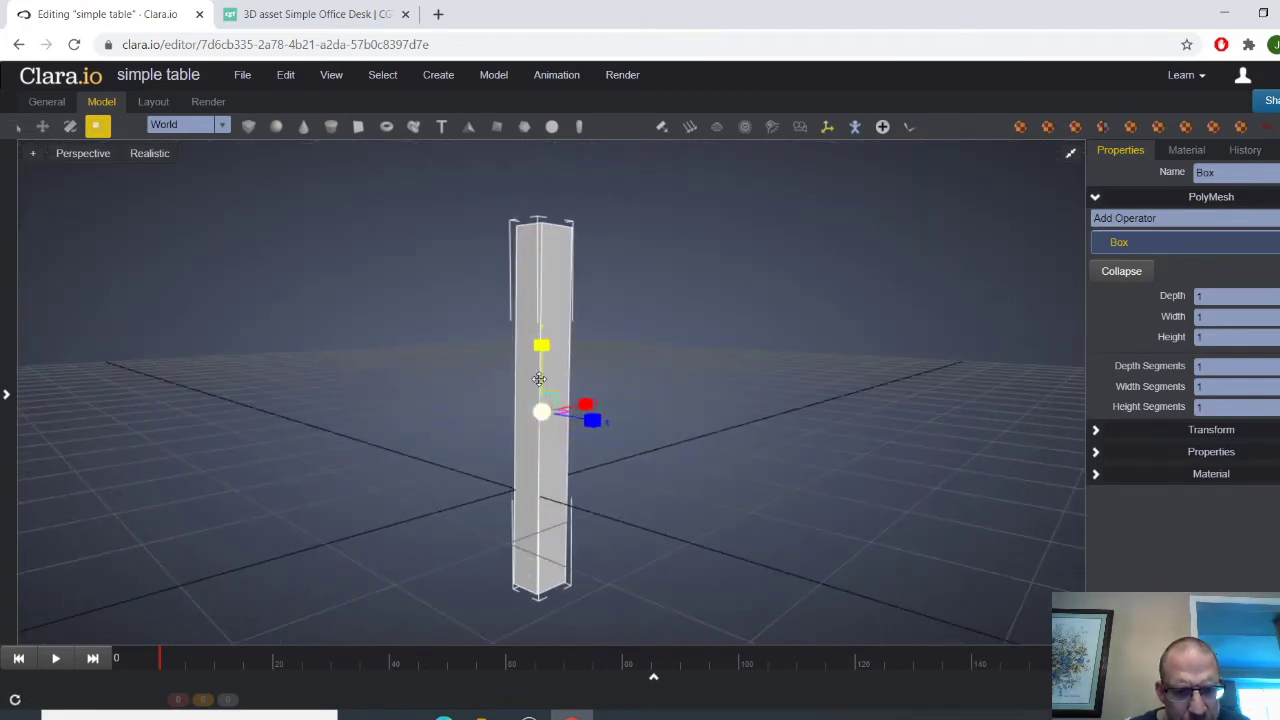
Scale the leg down uniformly and widen it slightly along the Z axis
{"action": "middle_click_drag", "start_coordinate": [526, 427], "coordinate": [543, 428]}
{"action": "left_click_drag", "start_coordinate": [541, 412], "coordinate": [523, 404]}
{"action": "middle_click_drag", "start_coordinate": [523, 404], "coordinate": [590, 505]}
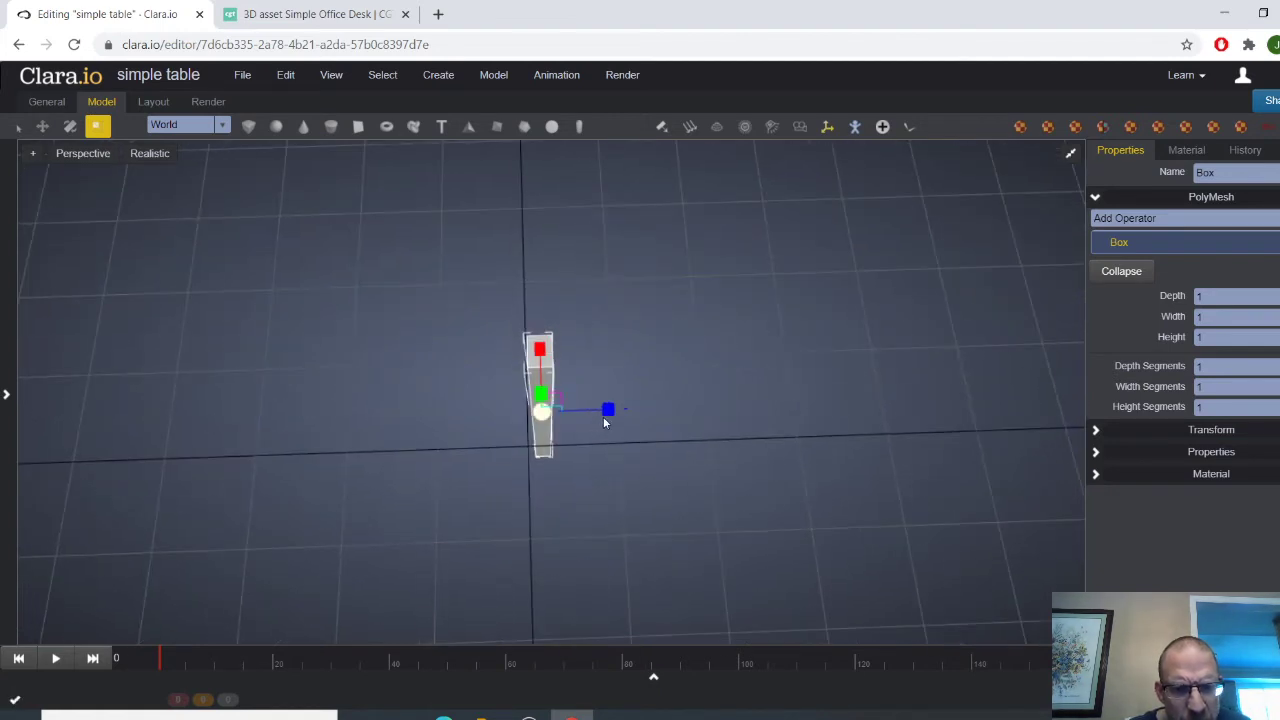
{"action": "left_click_drag", "start_coordinate": [607, 408], "coordinate": [614, 408]}
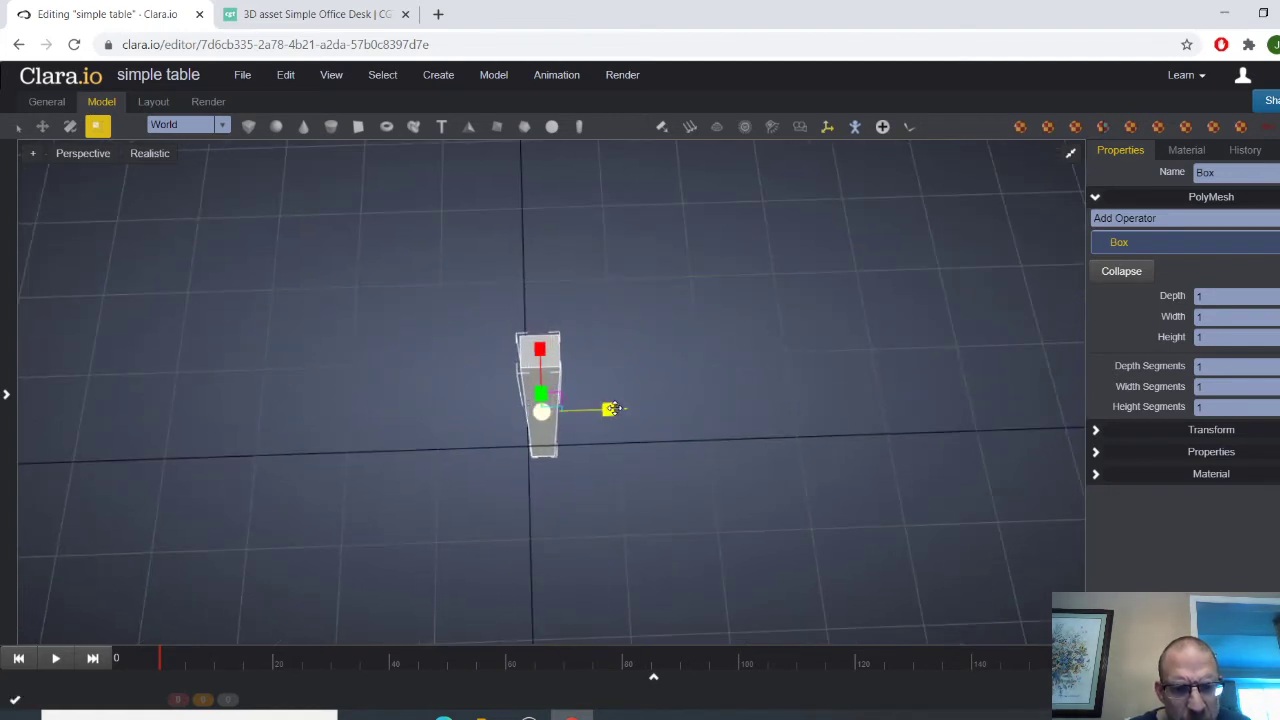
Move the leg away from the origin in the negative Z direction with the Move tool
{"action": "middle_click_drag", "start_coordinate": [612, 408], "coordinate": [602, 441]}
{"action": "key", "text": "w"}
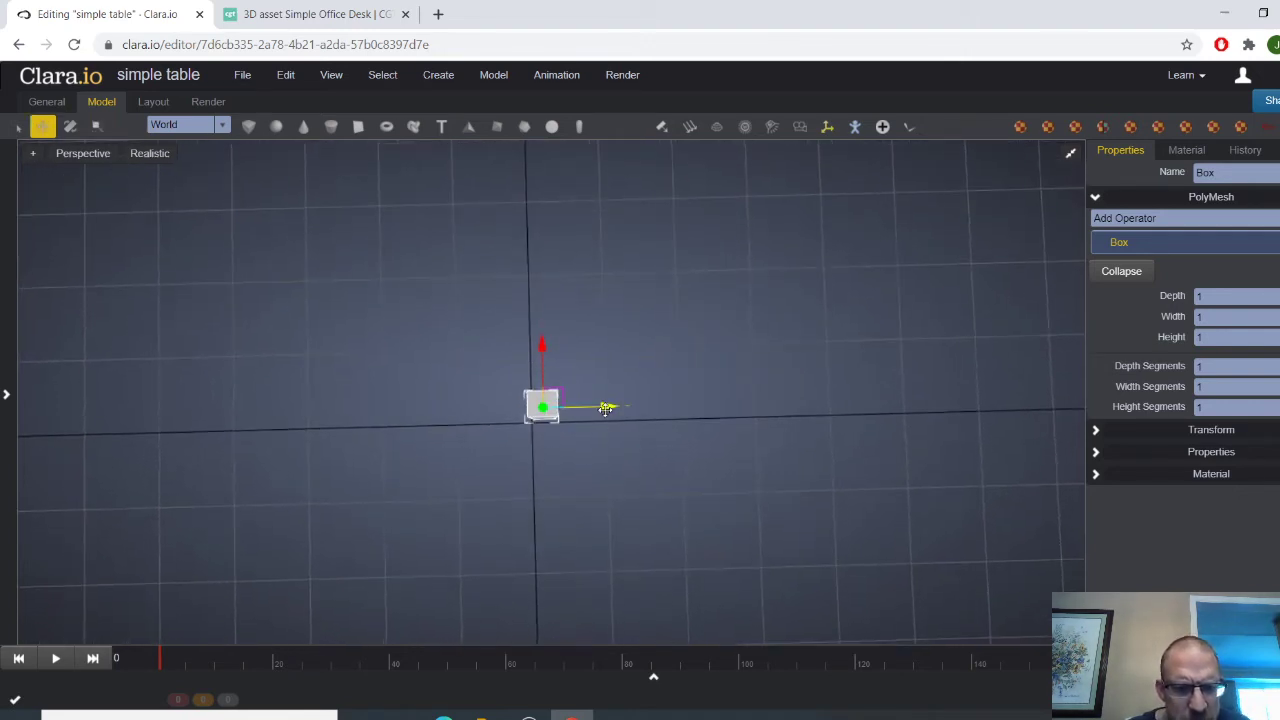
{"action": "left_click_drag", "start_coordinate": [606, 408], "coordinate": [485, 435]}
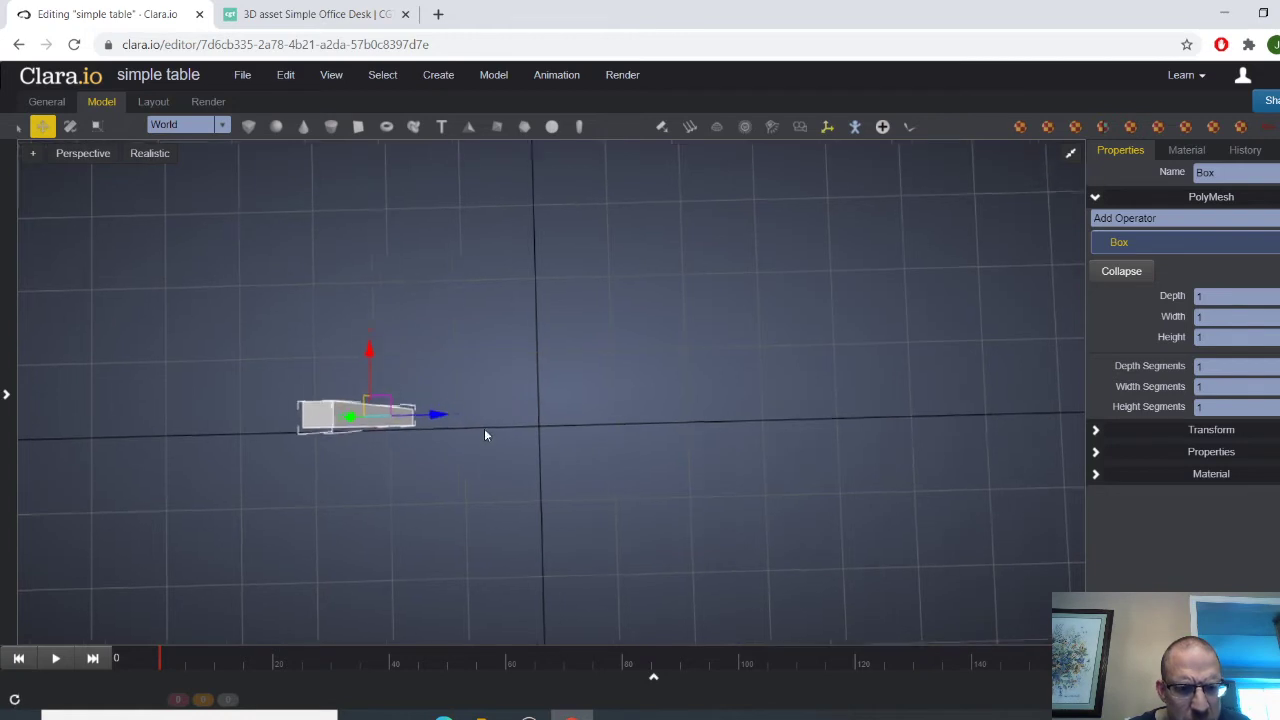
{"action": "right_click_drag", "start_coordinate": [485, 435], "coordinate": [710, 436]}
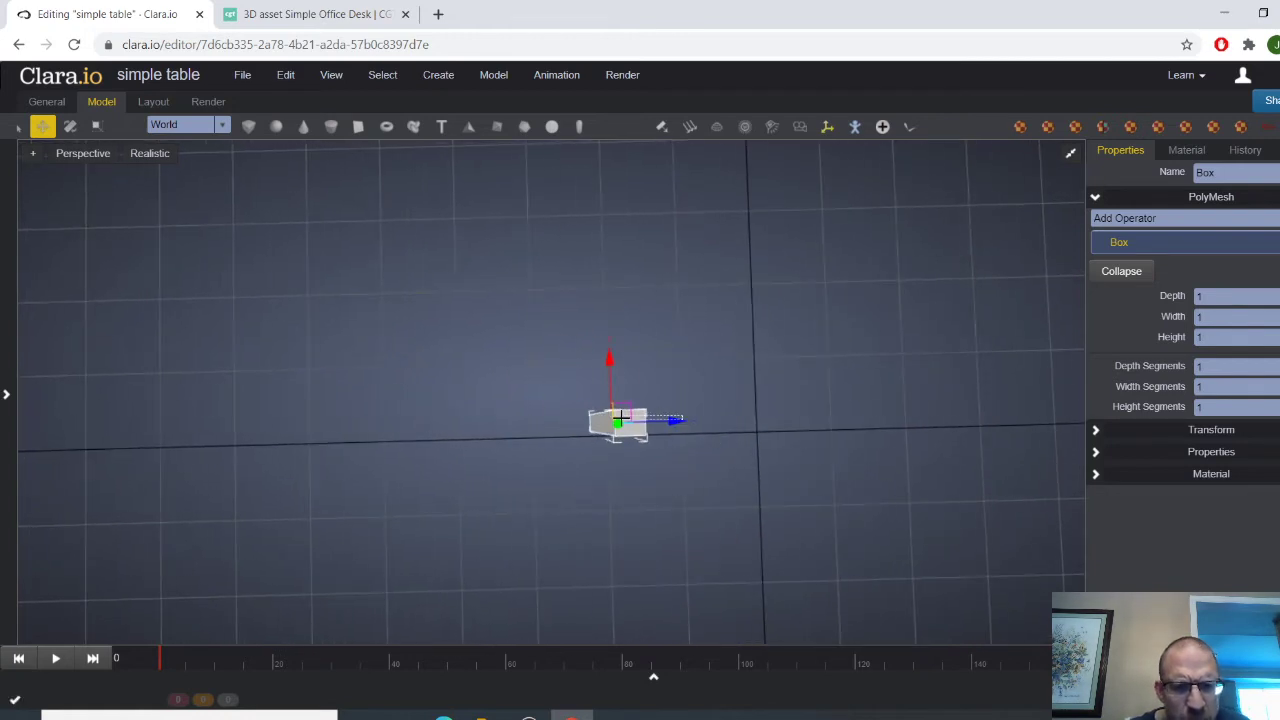
{"action": "left_click_drag", "start_coordinate": [670, 421], "coordinate": [438, 317]}
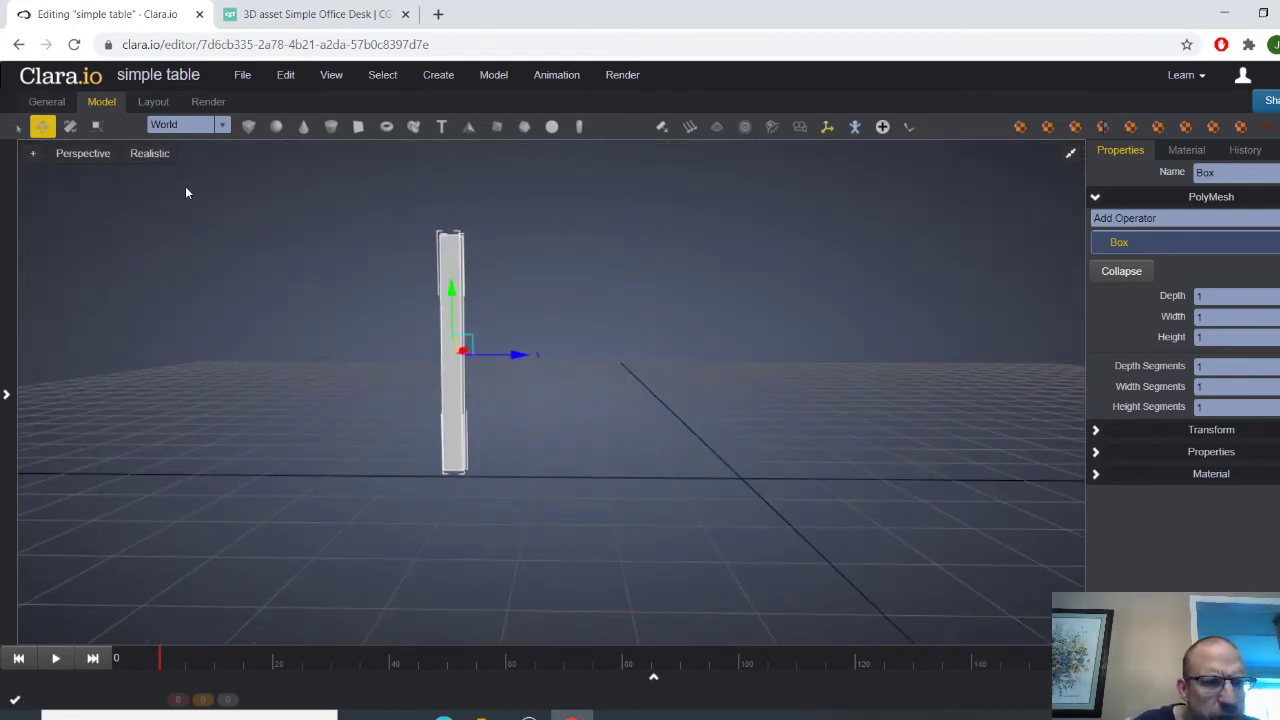
Switch to the four-viewport layout and move the leg back along Z close to the origin in the Top view
{"action": "left_click", "coordinate": [1069, 154]}
{"action": "scroll", "coordinate": [399, 526], "scroll_direction": "down", "scroll_amount": 6}
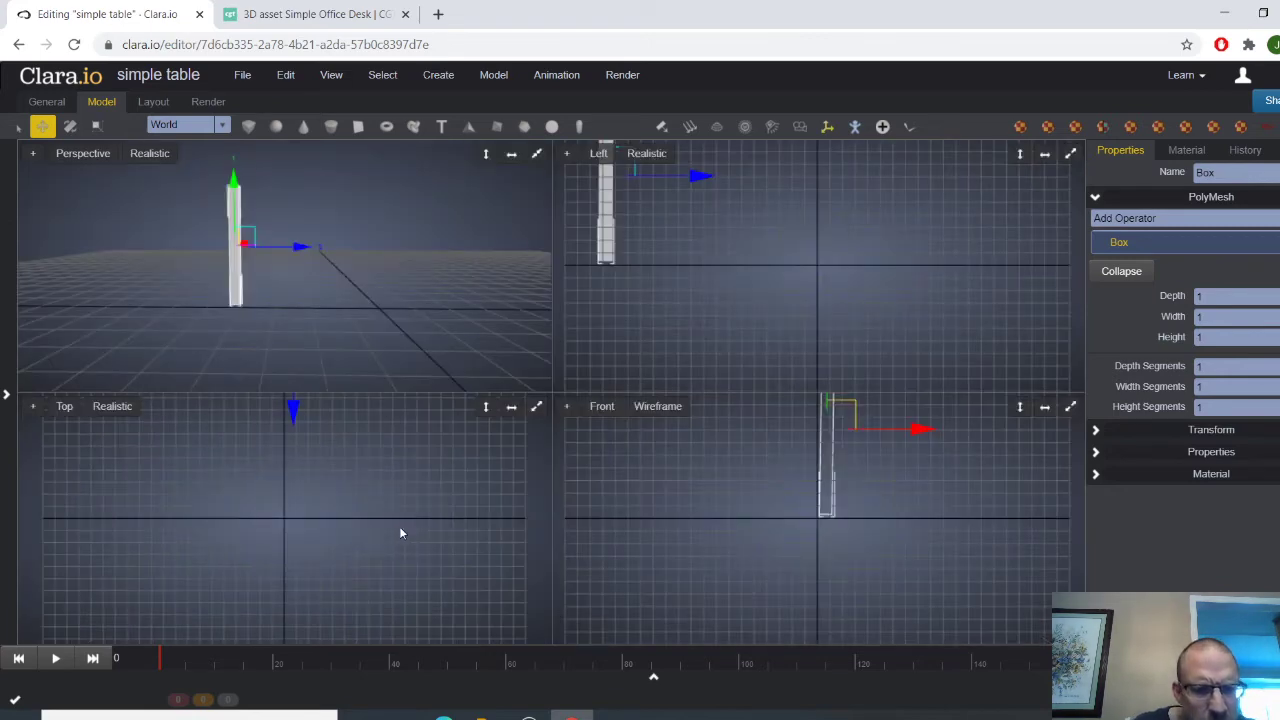
{"action": "right_click_drag", "start_coordinate": [353, 559], "coordinate": [378, 481]}
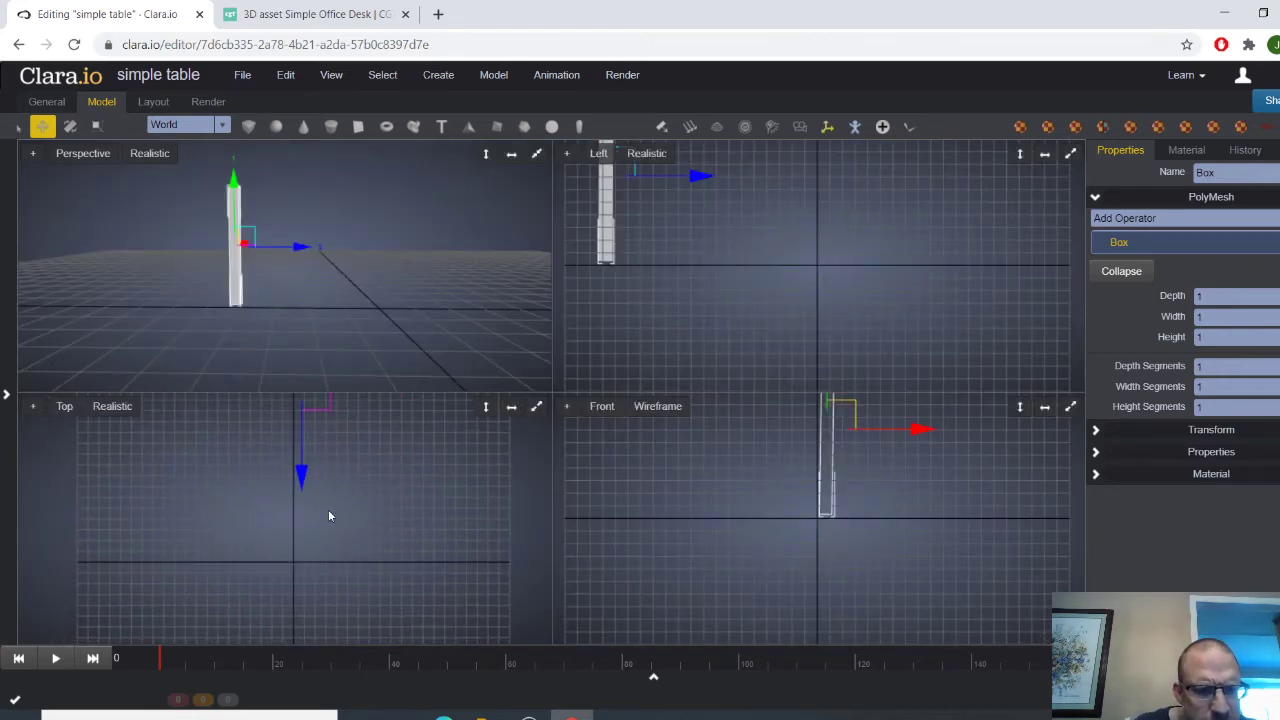
{"action": "left_click_drag", "start_coordinate": [302, 465], "coordinate": [297, 611]}
{"action": "right_click_drag", "start_coordinate": [317, 601], "coordinate": [348, 586]}
{"action": "scroll", "coordinate": [336, 548], "scroll_direction": "up", "scroll_amount": 2}
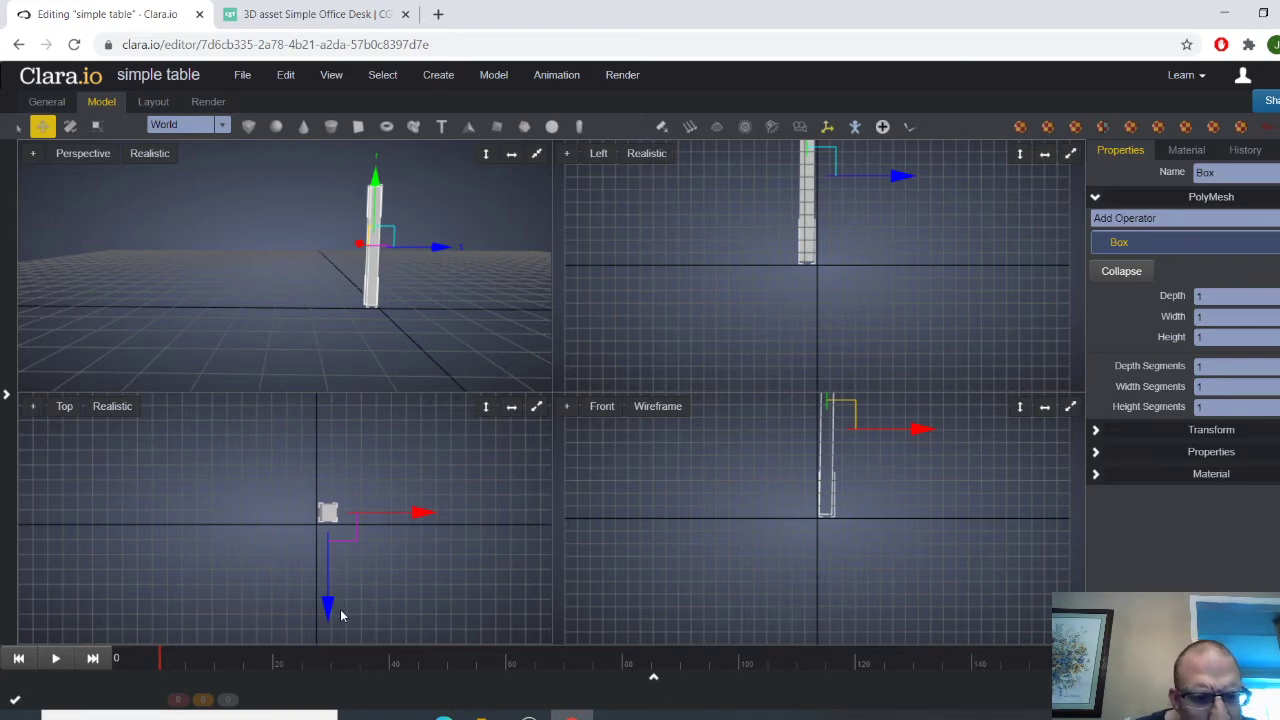
Reselect the leg in the Top view and move it away from the origin in the negative Z direction
{"action": "left_click", "coordinate": [346, 597]}
{"action": "scroll", "coordinate": [333, 530], "scroll_direction": "up", "scroll_amount": 1}
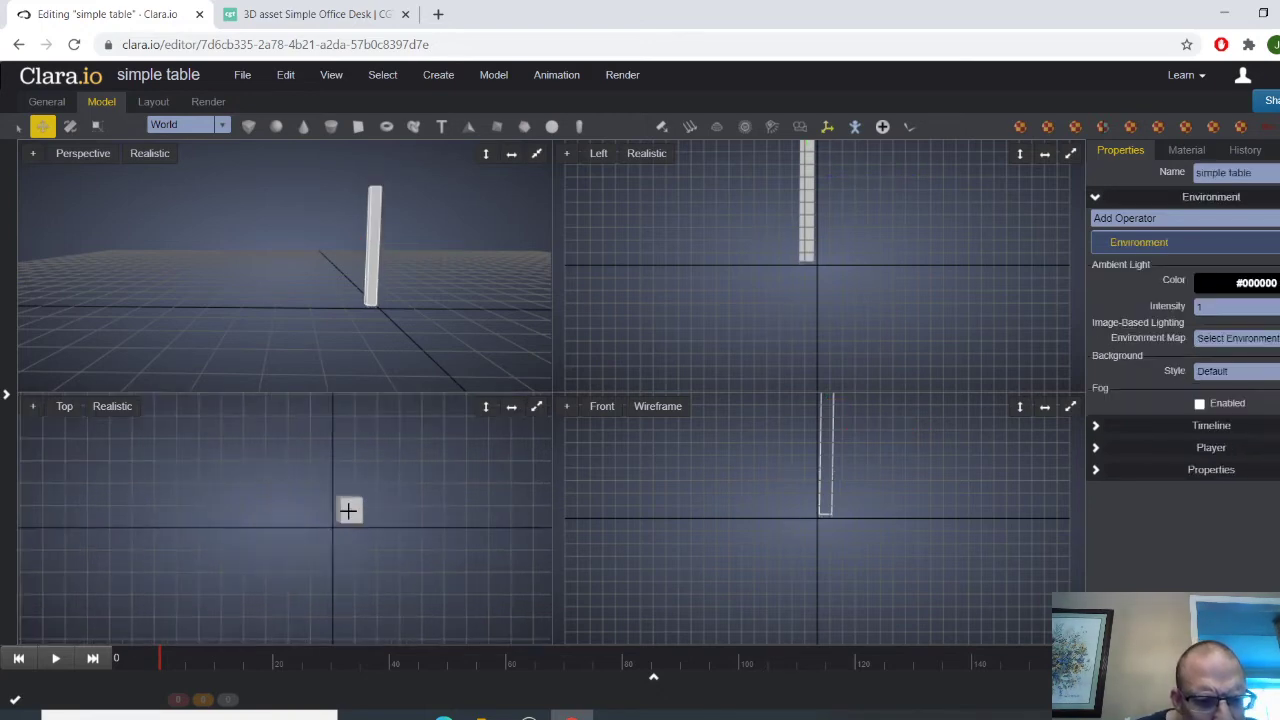
{"action": "left_click", "coordinate": [348, 511]}
{"action": "left_click_drag", "start_coordinate": [368, 600], "coordinate": [380, 519]}
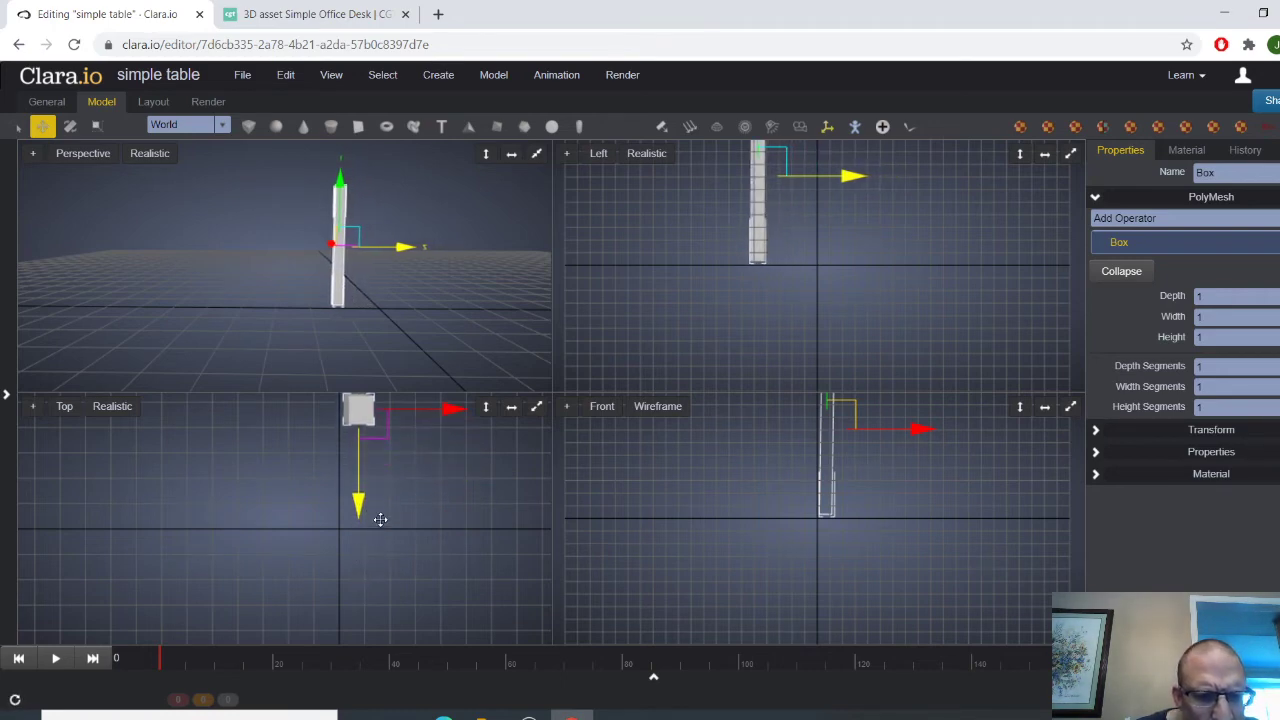
{"action": "left_click_drag", "start_coordinate": [369, 331], "coordinate": [387, 351]}
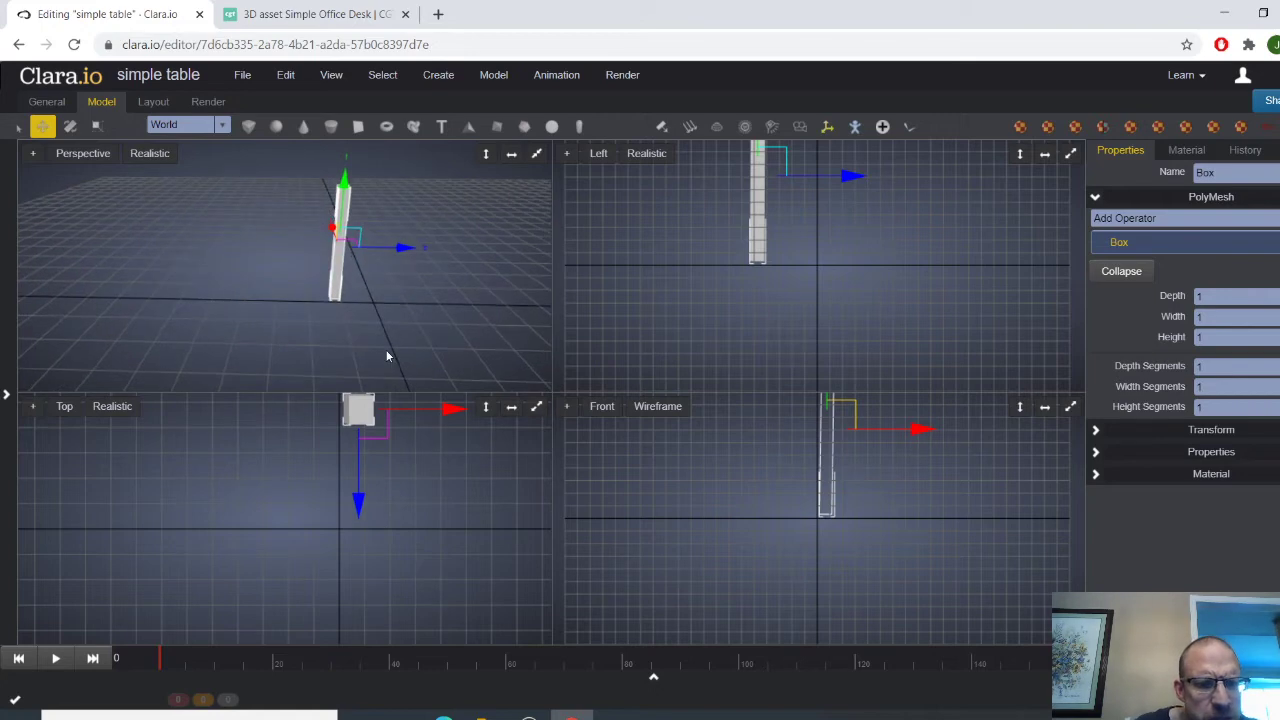
{"action": "middle_click_drag", "start_coordinate": [390, 476], "coordinate": [392, 553]}
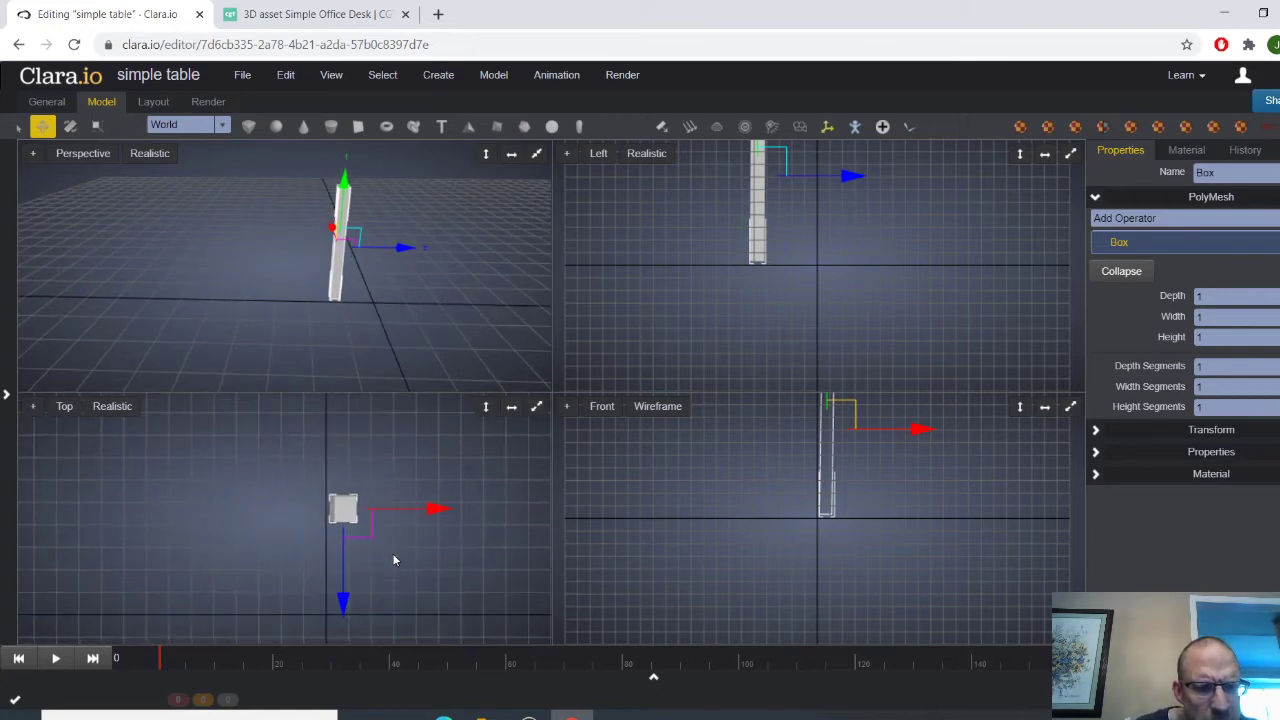
{"action": "left_click_drag", "start_coordinate": [346, 596], "coordinate": [367, 522]}
{"action": "middle_click_drag", "start_coordinate": [382, 354], "coordinate": [390, 366]}
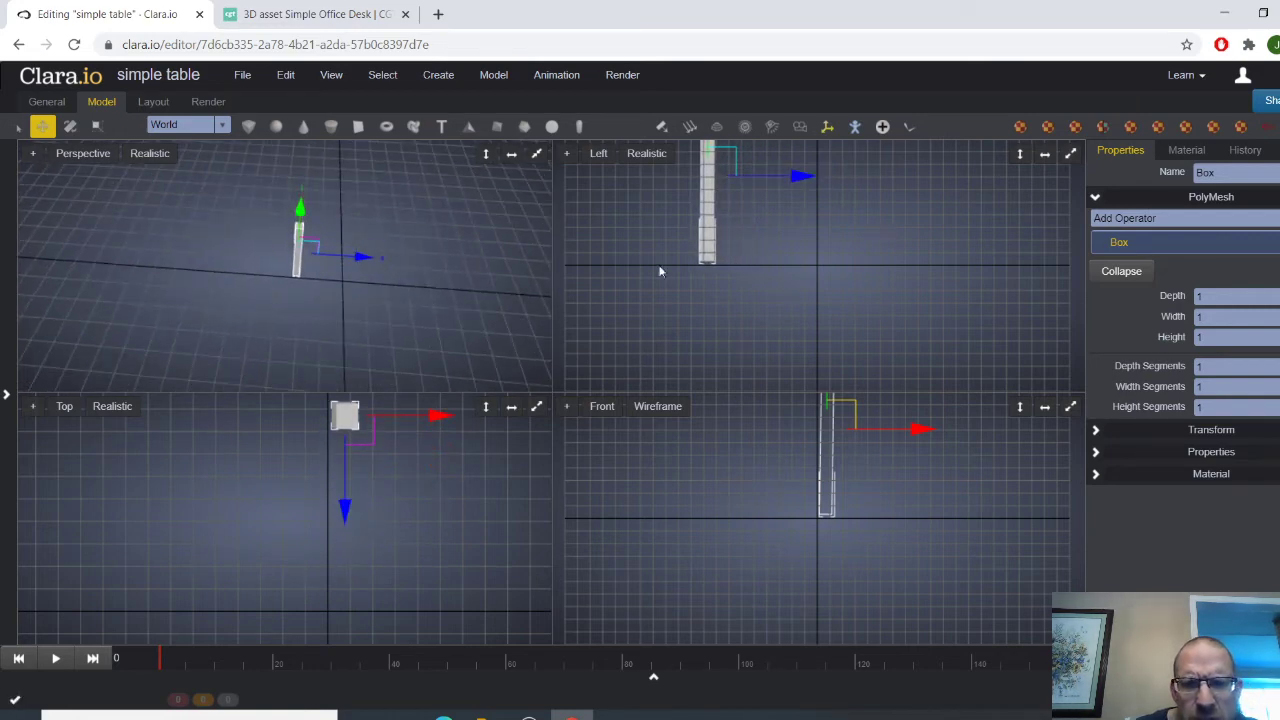
Move the leg farther along negative Z in the Perspective view and bring it back into sight in the Top view
{"action": "scroll", "coordinate": [752, 276], "scroll_direction": "up", "scroll_amount": 1}
{"action": "middle_click_drag", "start_coordinate": [739, 272], "coordinate": [737, 318]}
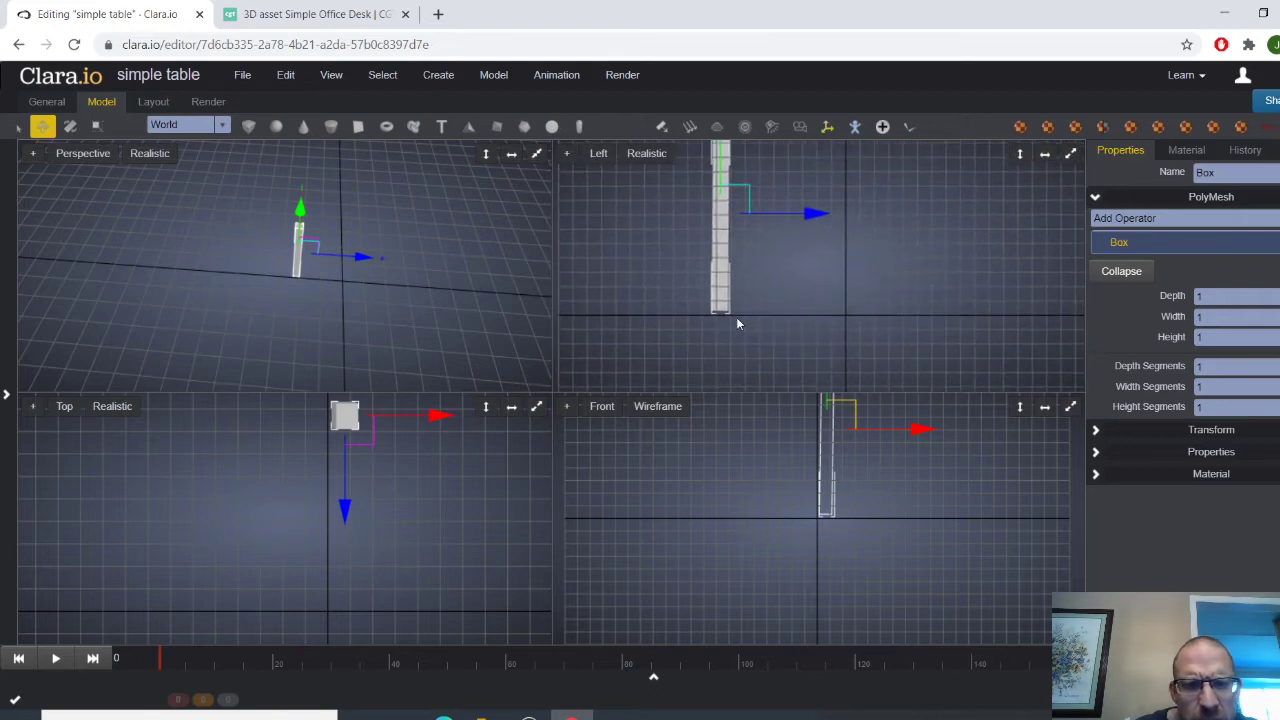
{"action": "middle_click_drag", "start_coordinate": [338, 293], "coordinate": [243, 253]}
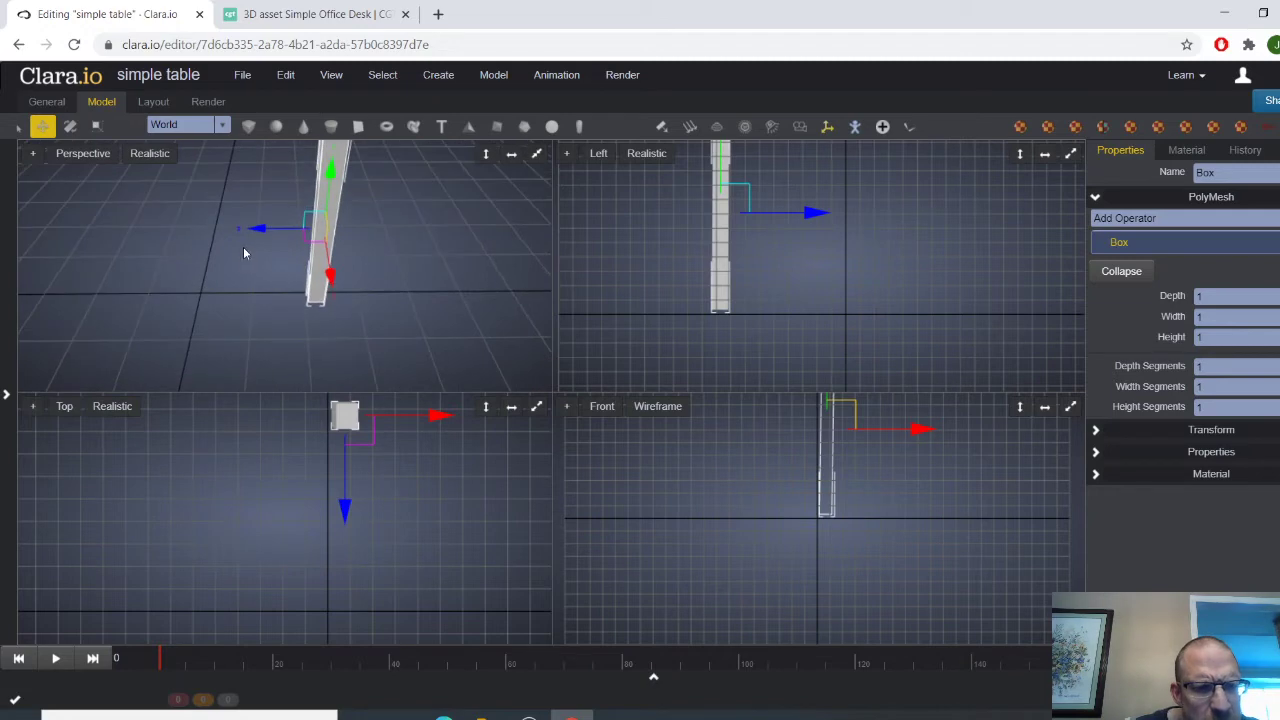
{"action": "left_click_drag", "start_coordinate": [257, 229], "coordinate": [361, 240]}
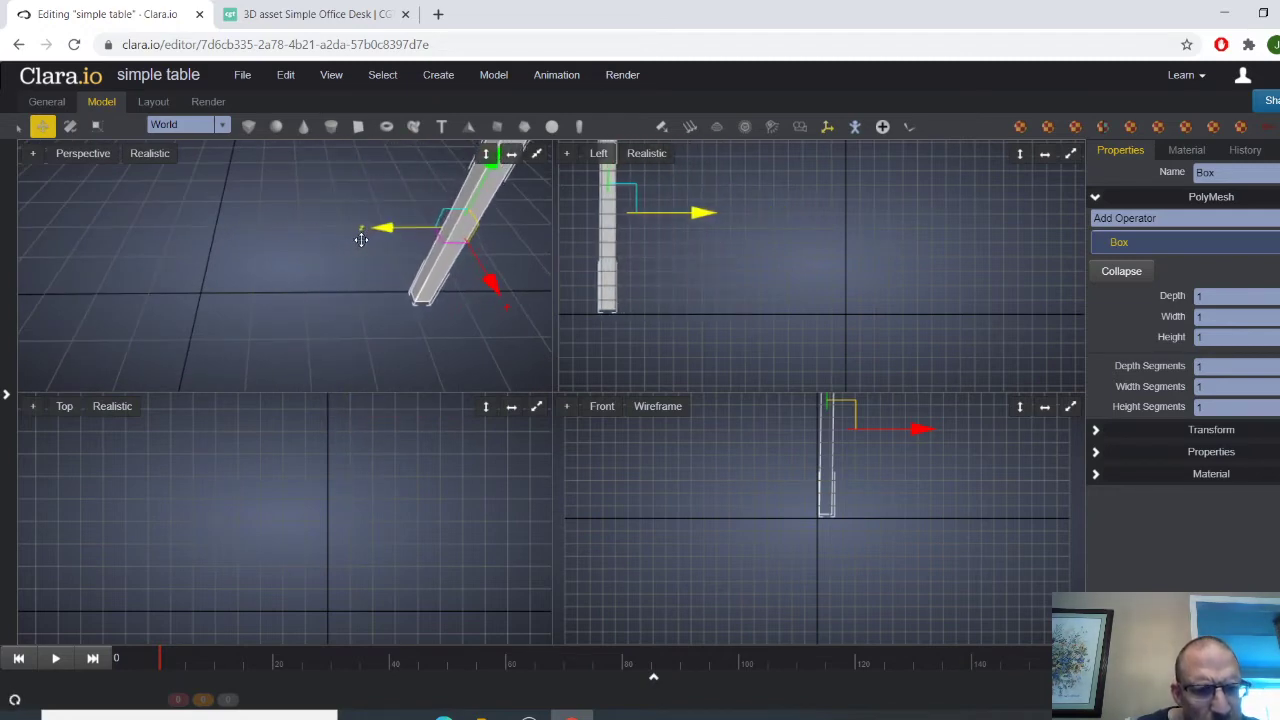
{"action": "scroll", "coordinate": [357, 334], "scroll_direction": "down", "scroll_amount": 2}
{"action": "scroll", "coordinate": [362, 427], "scroll_direction": "down", "scroll_amount": 3}
{"action": "middle_click_drag", "start_coordinate": [362, 427], "coordinate": [354, 514]}
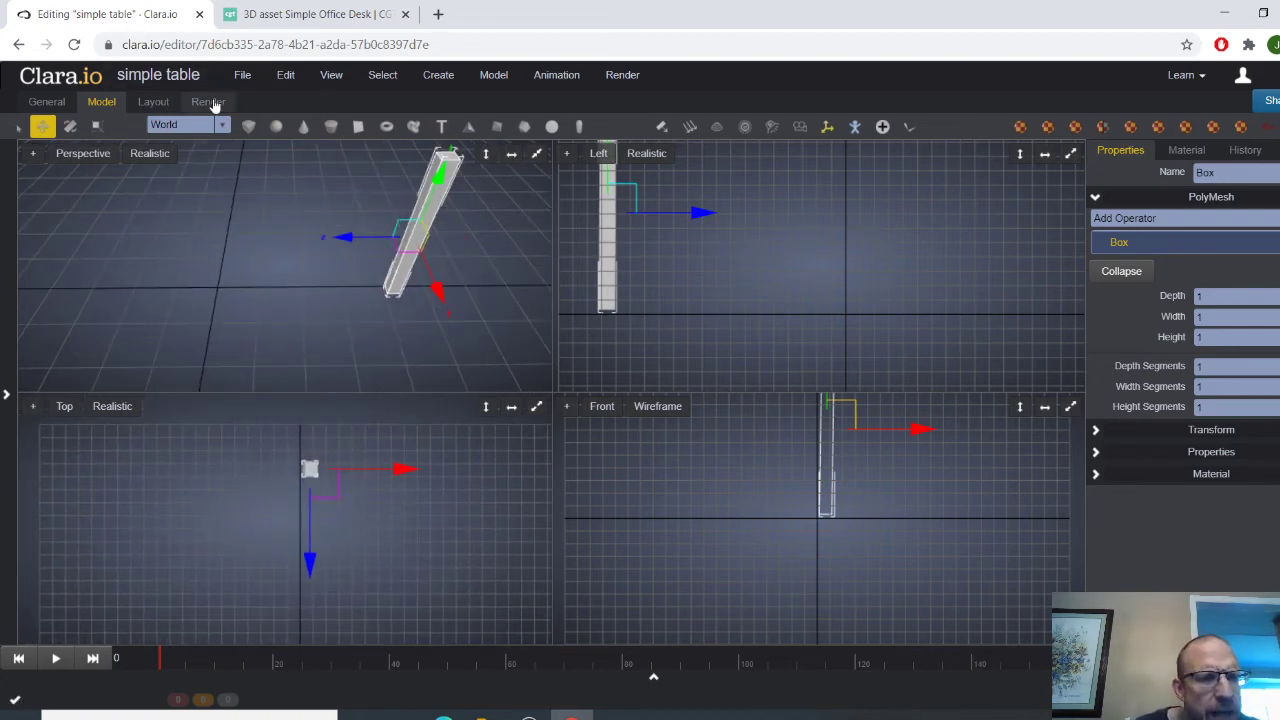
Clone the leg as a Copy and move the clone along the positive X axis to form a second leg
{"action": "left_click", "coordinate": [286, 78]}
{"action": "left_click", "coordinate": [303, 147]}
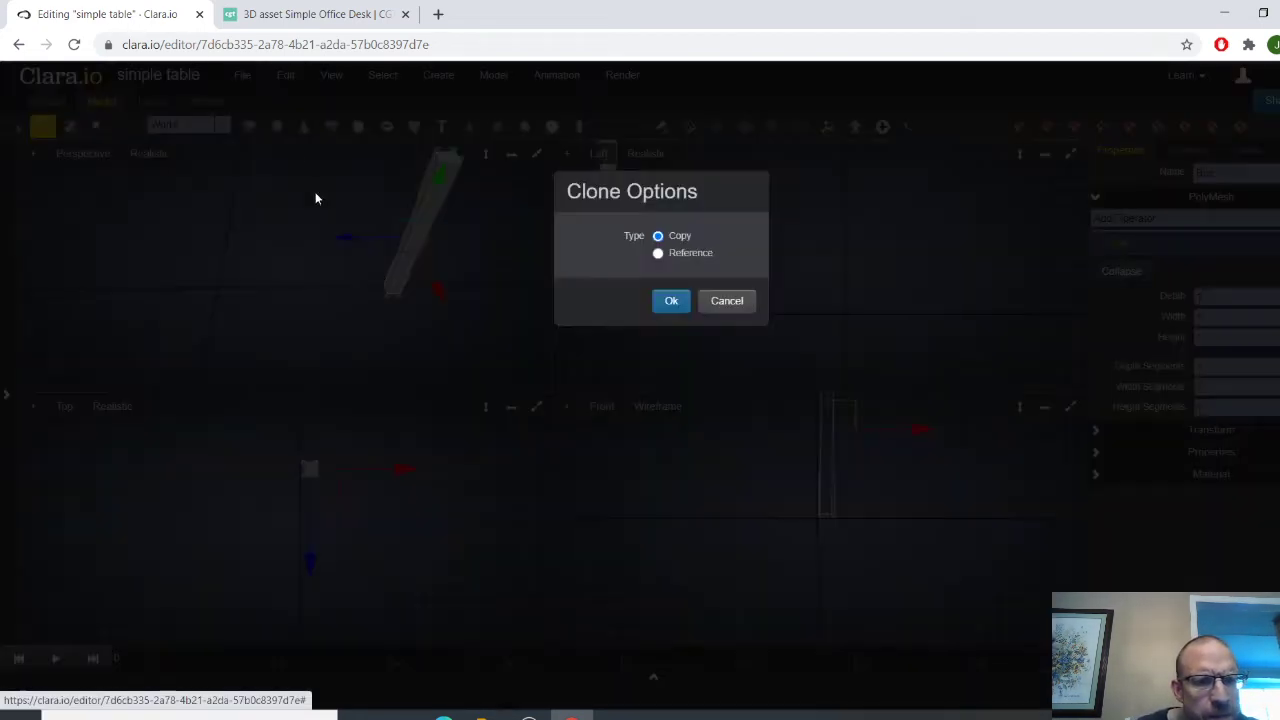
{"action": "left_click", "coordinate": [658, 301]}
{"action": "mouse_move", "coordinate": [450, 330]}
{"action": "right_mouse_down"}
{"action": "mouse_move", "coordinate": [424, 339]}
{"action": "mouse_move", "coordinate": [486, 303]}
{"action": "mouse_move", "coordinate": [414, 303]}
{"action": "mouse_move", "coordinate": [431, 264]}
{"action": "right_mouse_up"}
{"action": "left_click_drag", "start_coordinate": [400, 235], "coordinate": [464, 246]}
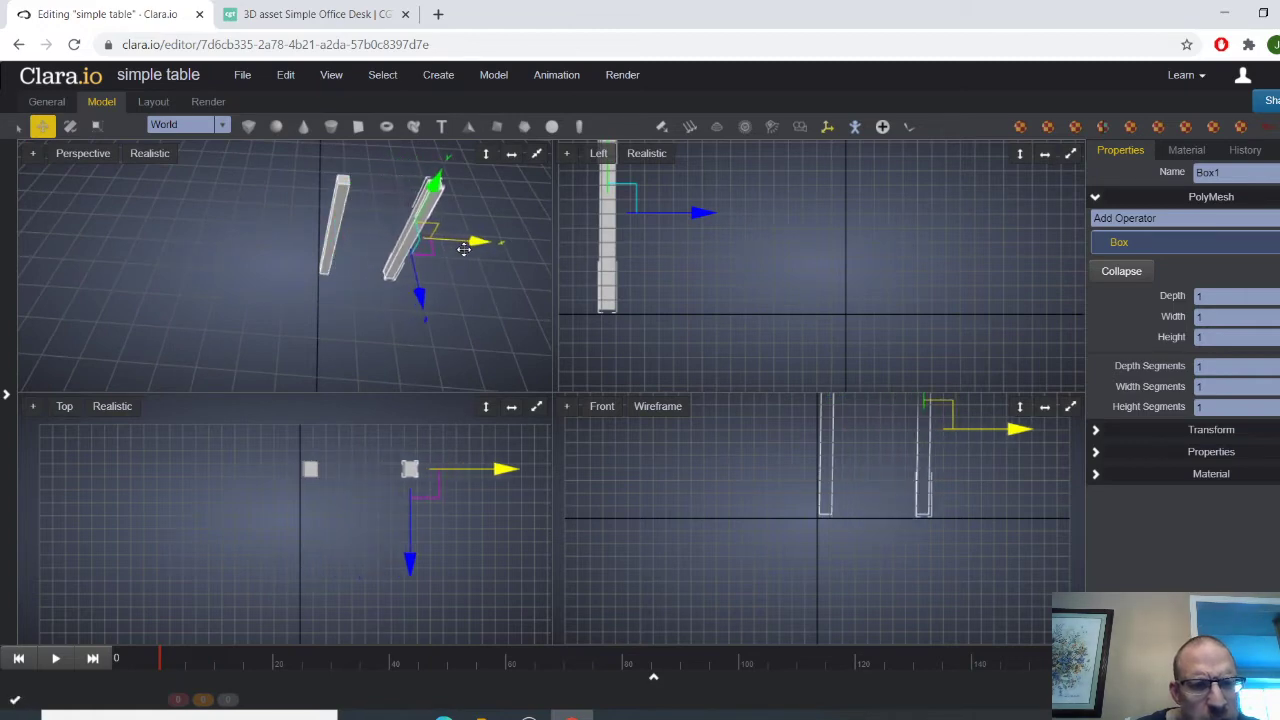
Compare the placement of the two legs with the reference office desk image on the CGTrader page
{"action": "right_click_drag", "start_coordinate": [464, 246], "coordinate": [366, 291]}
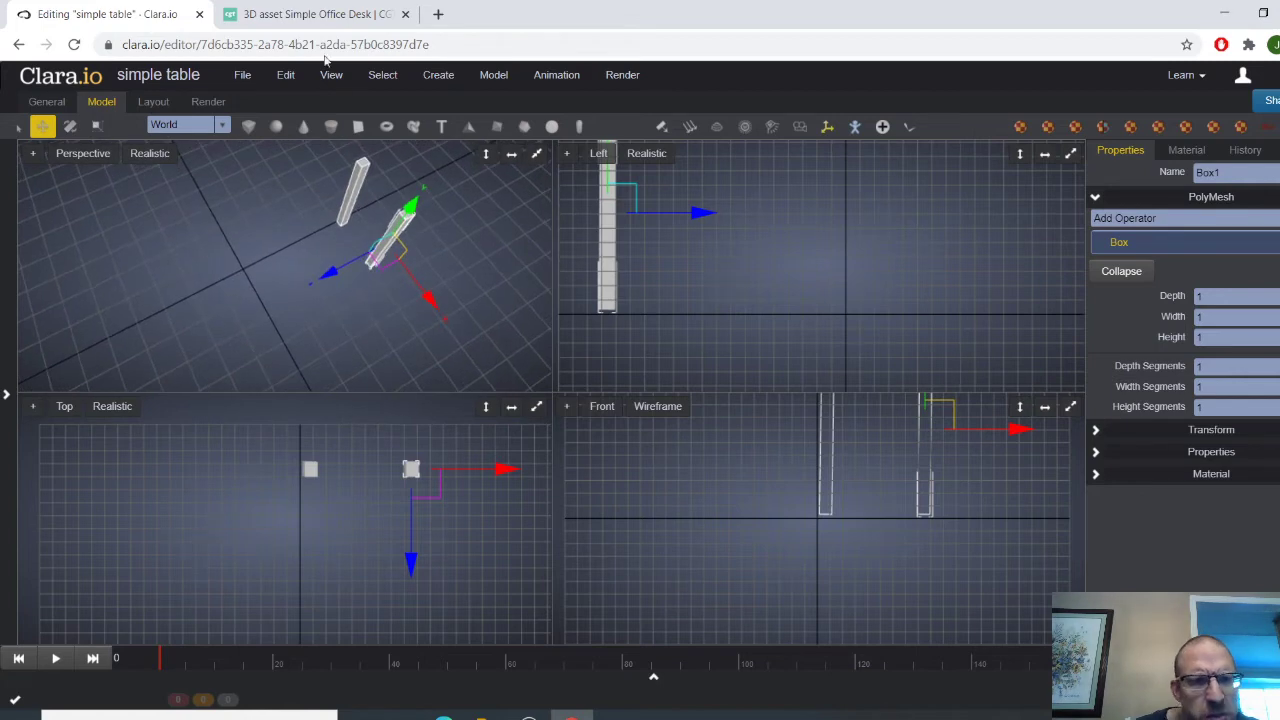
{"action": "left_click", "coordinate": [325, 15]}
{"action": "left_click", "coordinate": [178, 15]}
{"action": "right_click_drag", "start_coordinate": [457, 288], "coordinate": [423, 289]}
{"action": "right_click_drag", "start_coordinate": [353, 207], "coordinate": [372, 280]}
{"action": "left_click", "coordinate": [305, 15]}
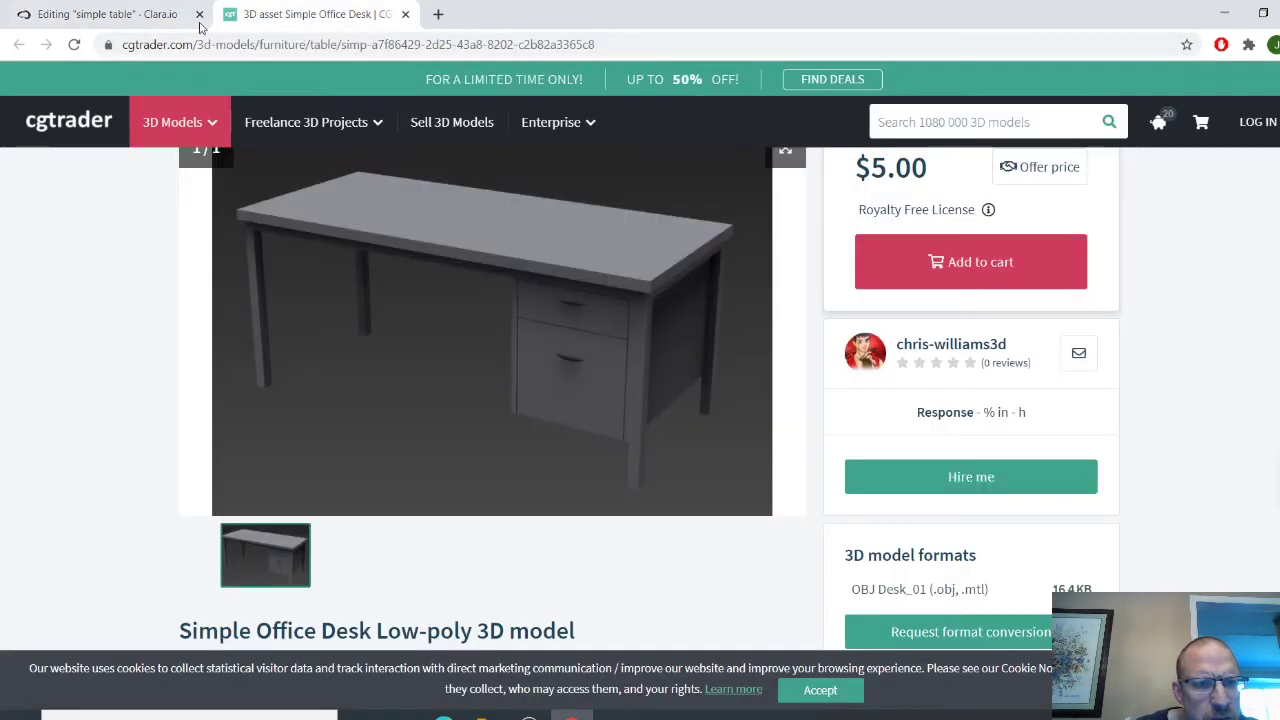
{"action": "left_click", "coordinate": [178, 15]}
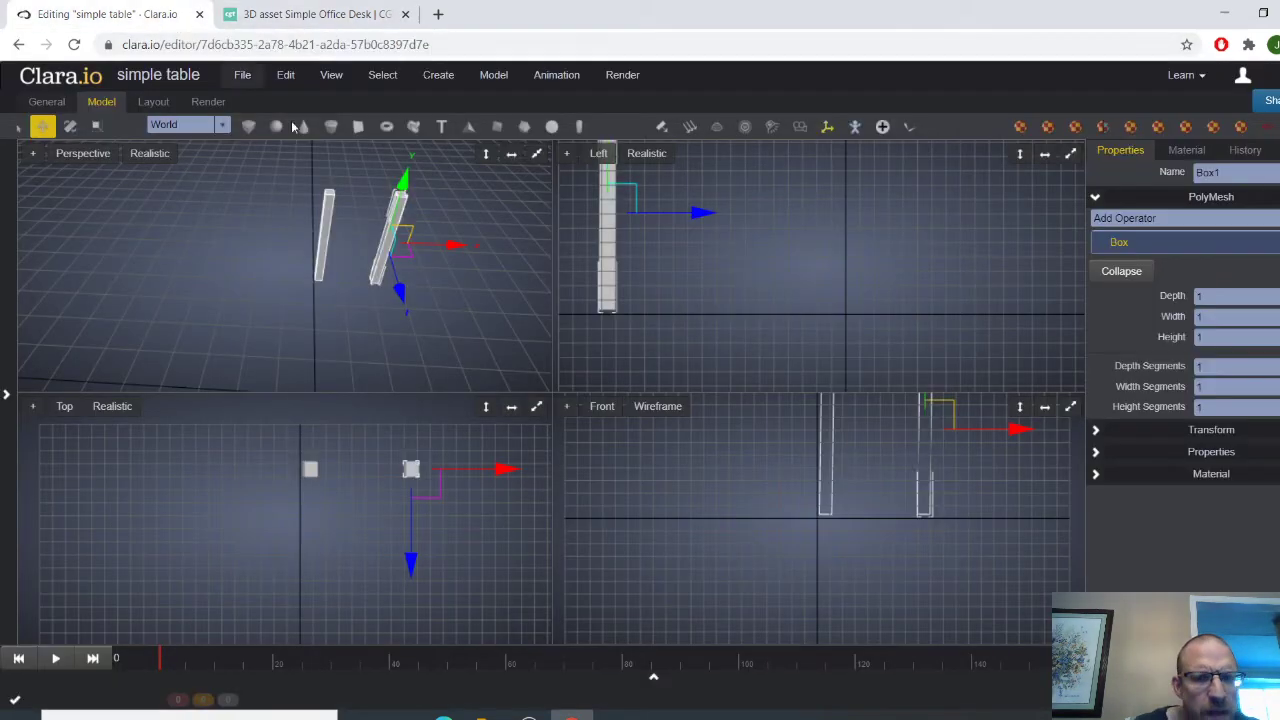
Clone the original leg near the Z axis and move the clone along the positive Z axis to form a third leg
{"action": "left_click", "coordinate": [334, 265]}
{"action": "left_click", "coordinate": [326, 244]}
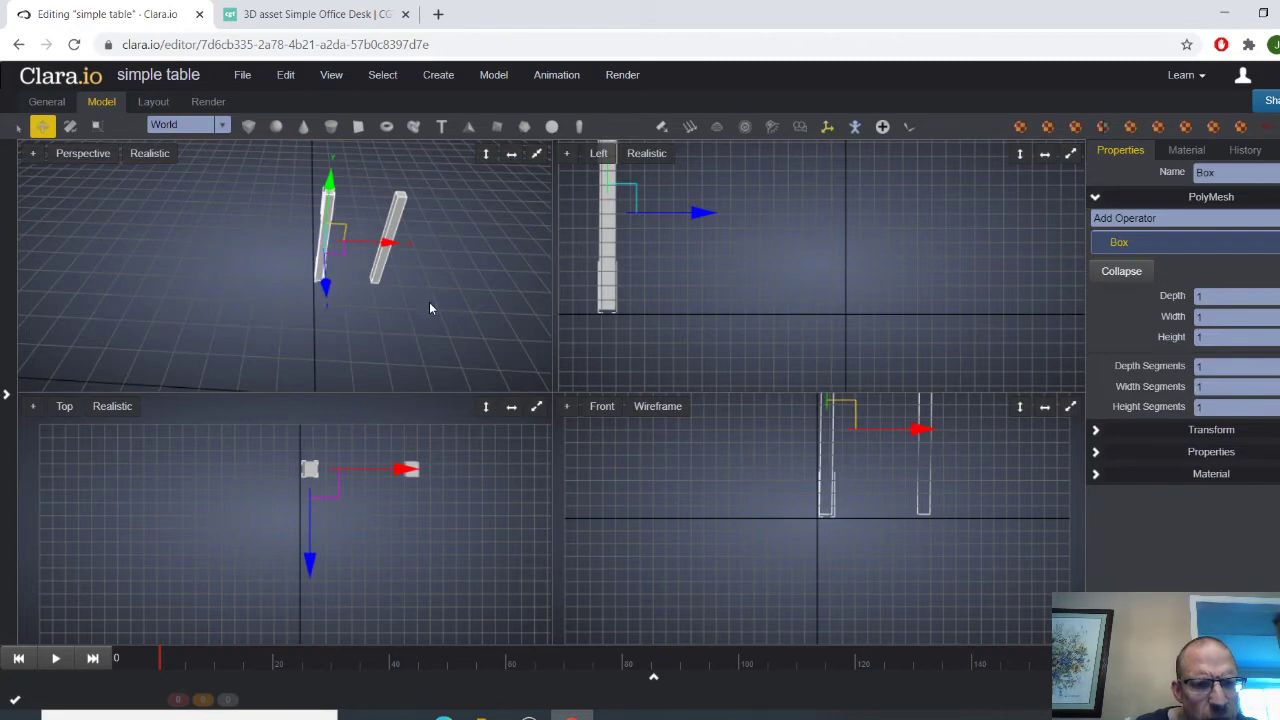
{"action": "right_click_drag", "start_coordinate": [429, 302], "coordinate": [345, 310]}
{"action": "left_click", "coordinate": [285, 77]}
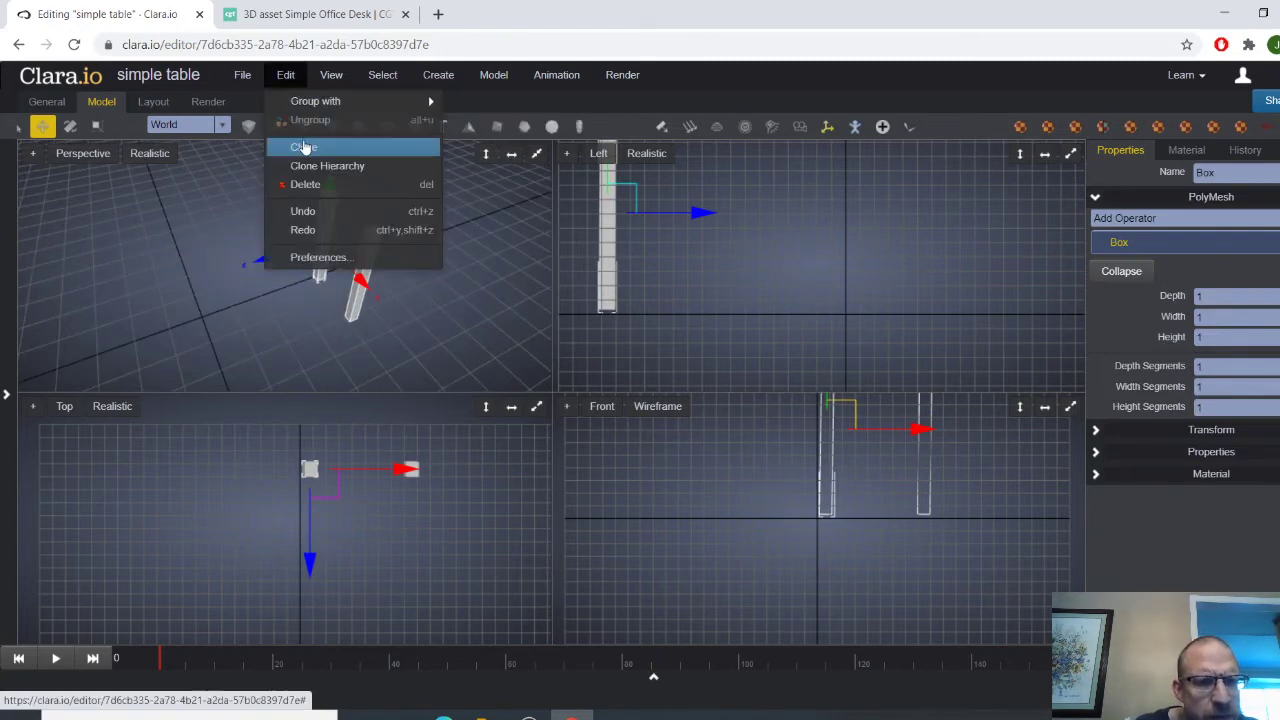
{"action": "left_click", "coordinate": [303, 146]}
{"action": "left_click", "coordinate": [667, 301]}
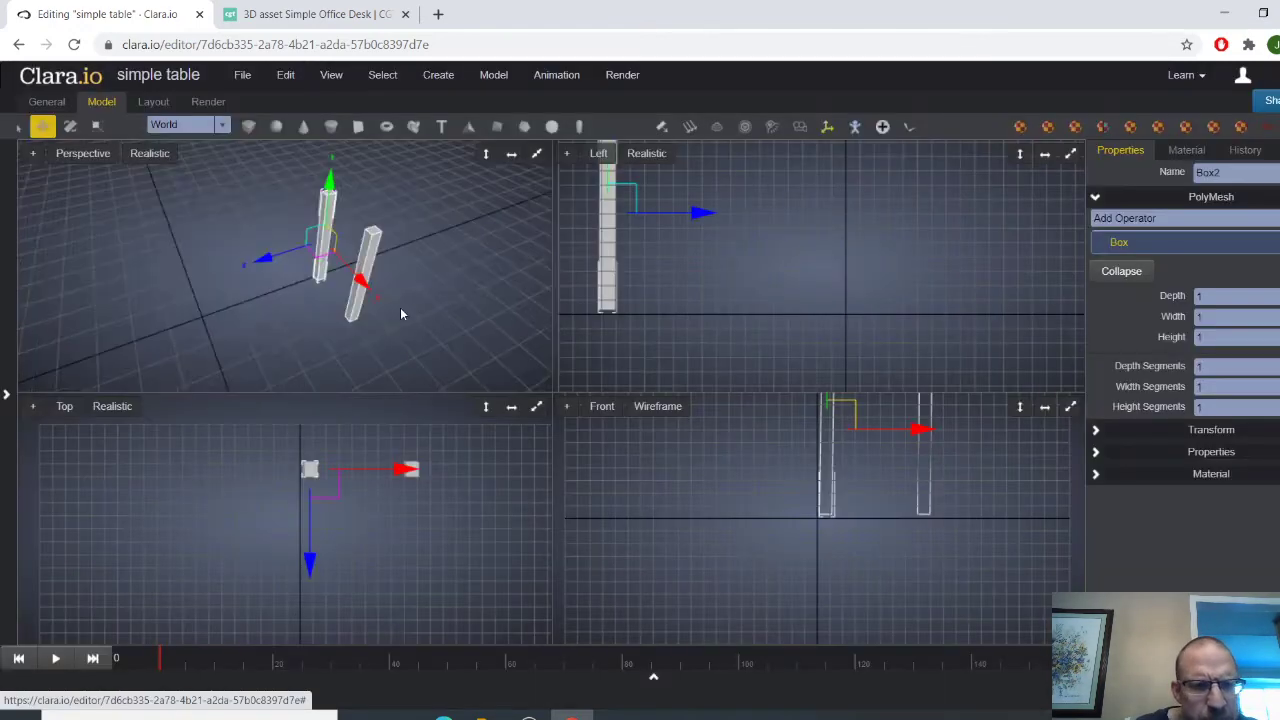
{"action": "left_click_drag", "start_coordinate": [260, 284], "coordinate": [140, 297]}
{"action": "middle_click_drag", "start_coordinate": [218, 303], "coordinate": [301, 304]}
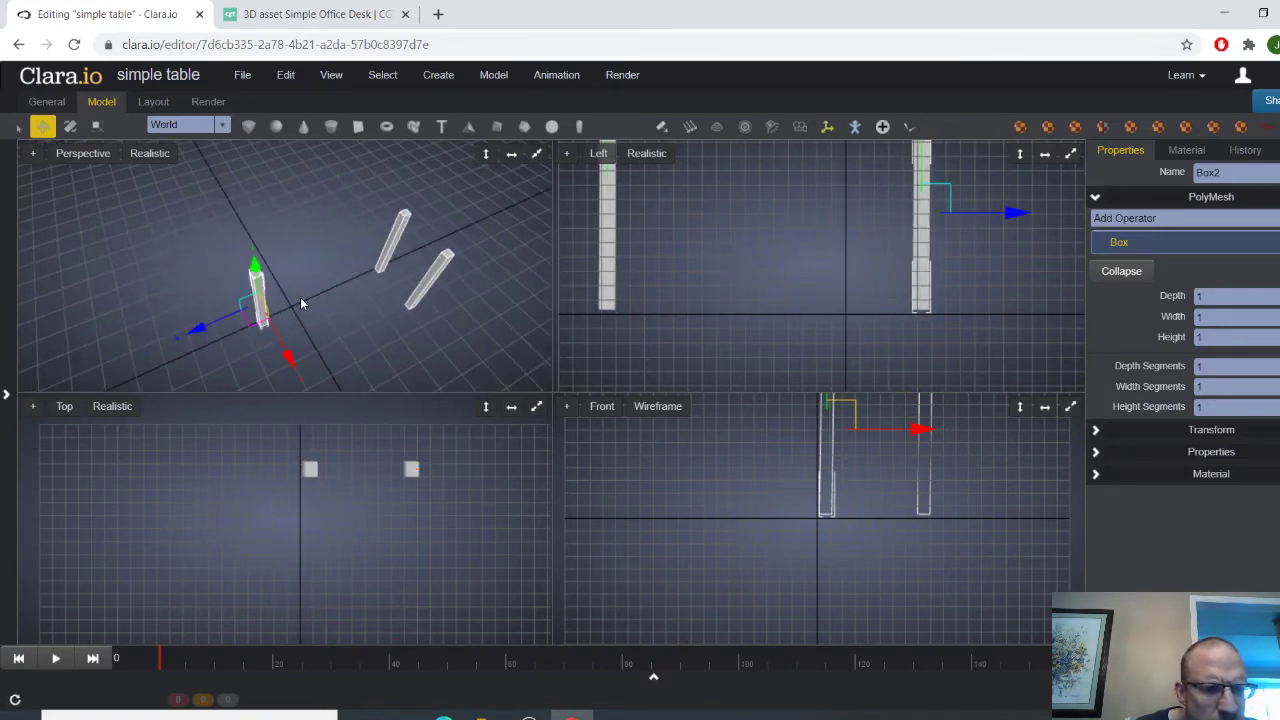
Maximize the Perspective view and move the third leg farther along positive Z, away from the first pair
{"action": "left_click", "coordinate": [536, 153]}
{"action": "middle_click_drag", "start_coordinate": [445, 466], "coordinate": [423, 358]}
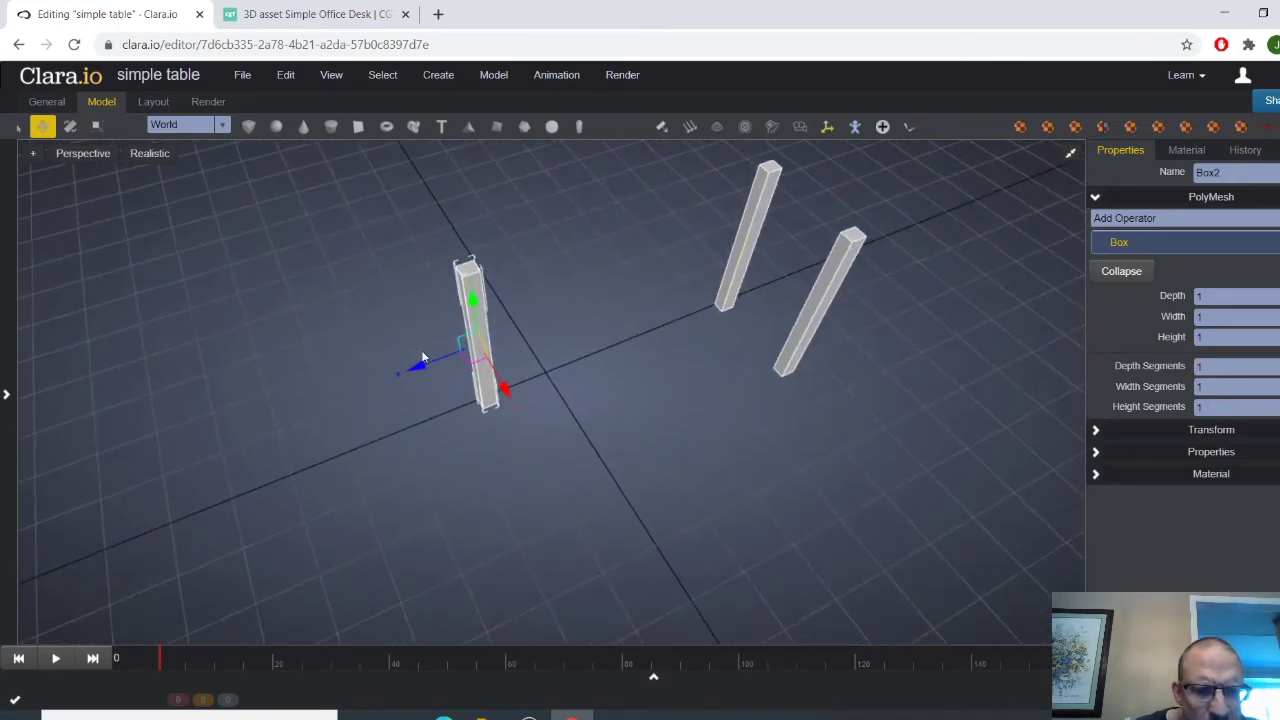
{"action": "left_click", "coordinate": [409, 359]}
{"action": "left_click", "coordinate": [471, 340]}
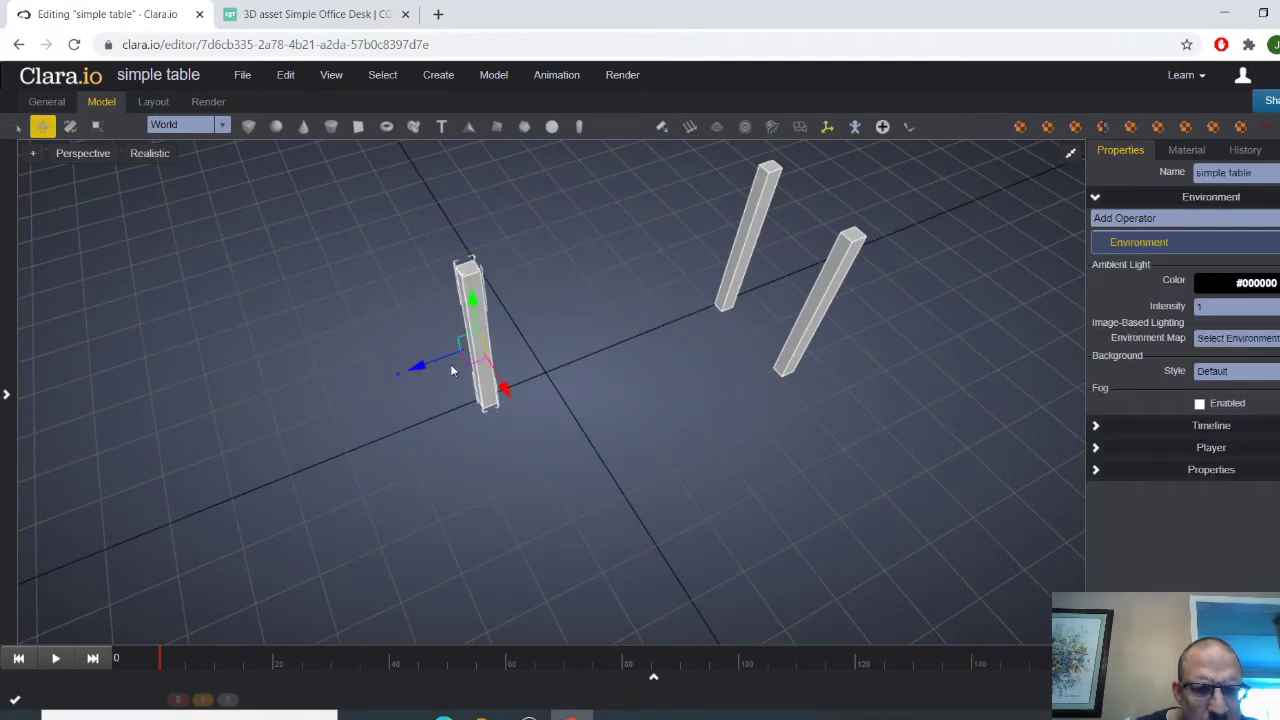
{"action": "left_click_drag", "start_coordinate": [430, 364], "coordinate": [286, 390]}
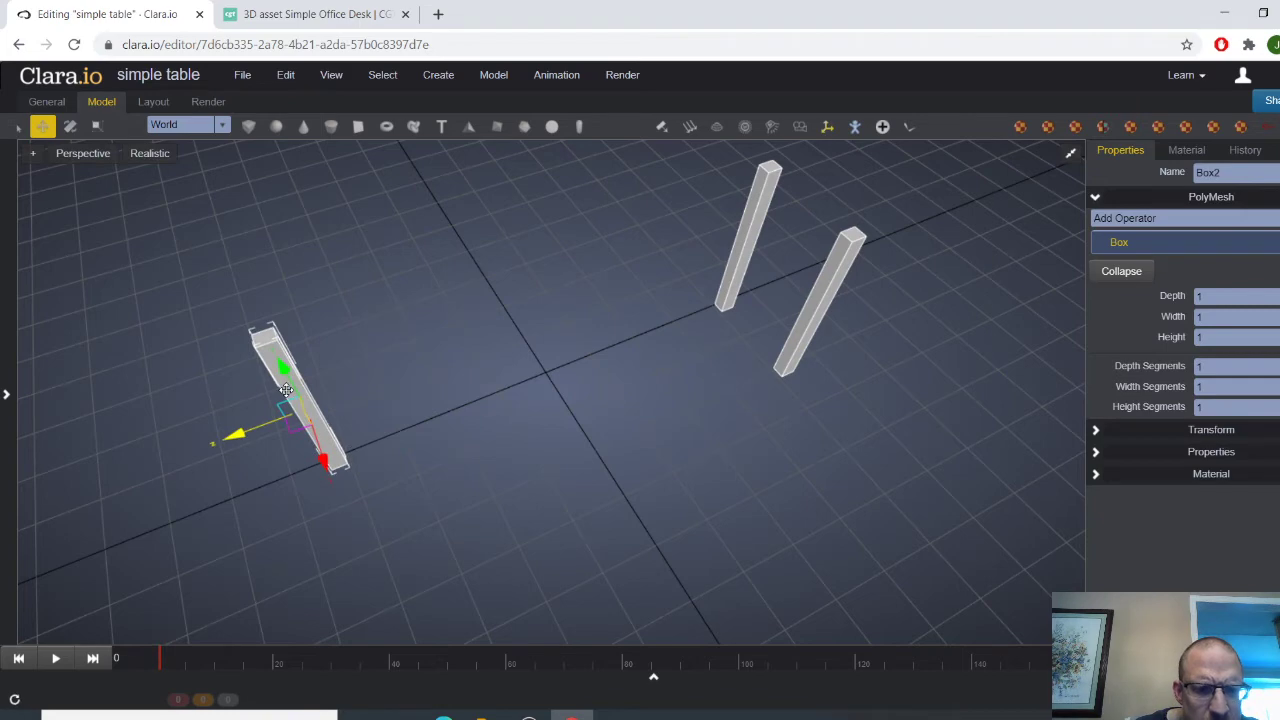
Clone the third leg and move one of the two overlapping legs along positive X to form the fourth leg
{"action": "left_click_drag", "start_coordinate": [578, 356], "coordinate": [477, 317]}
{"action": "left_click", "coordinate": [287, 76]}
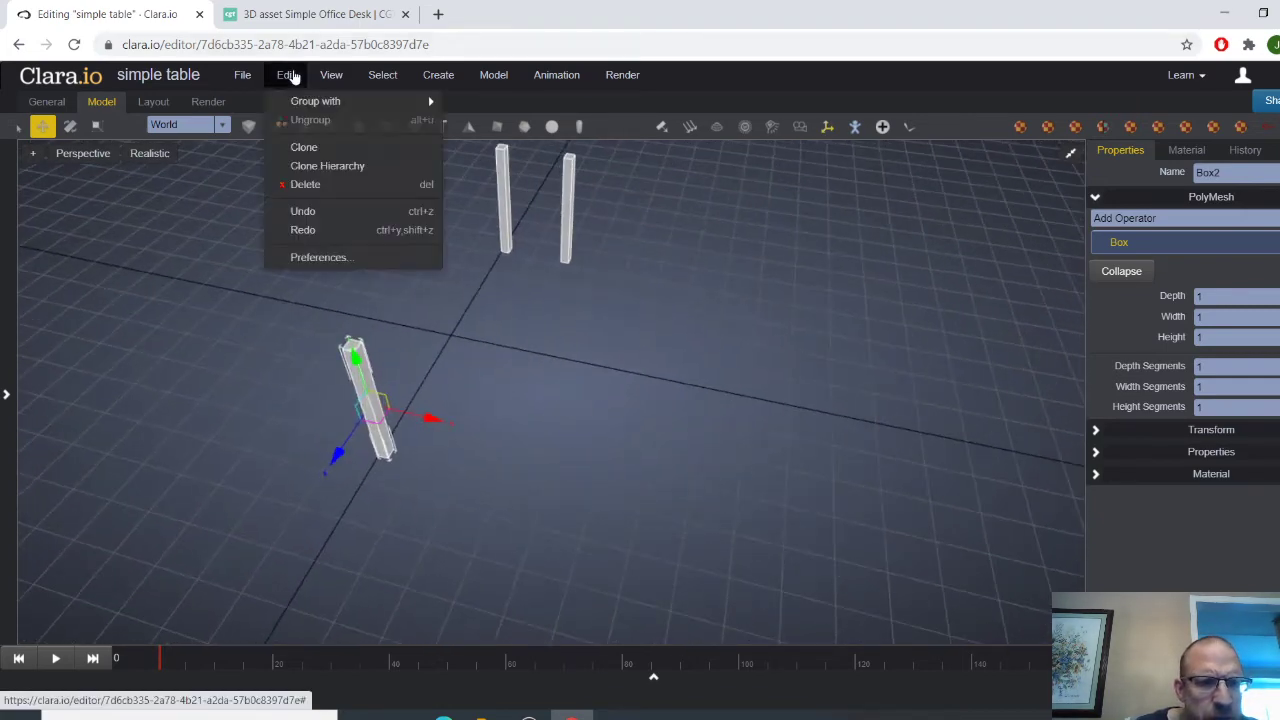
{"action": "left_click", "coordinate": [305, 145]}
{"action": "left_click", "coordinate": [672, 302]}
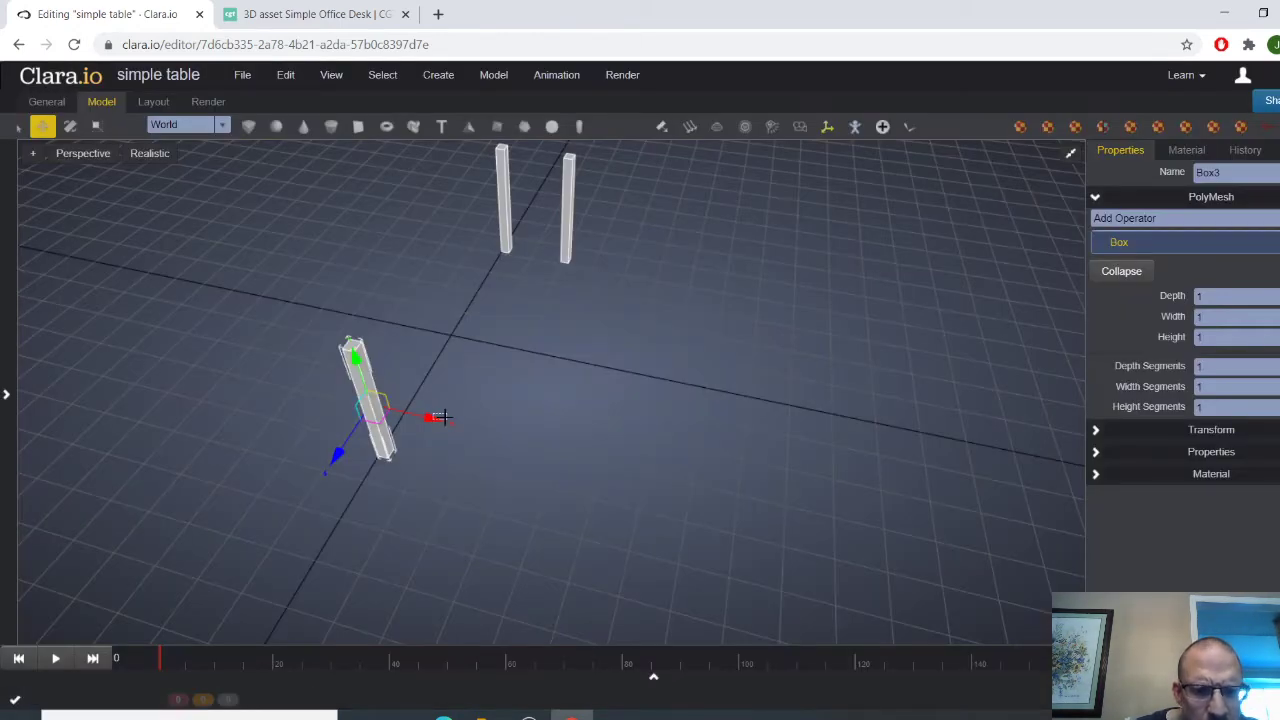
{"action": "left_click", "coordinate": [388, 409]}
{"action": "left_click", "coordinate": [380, 409]}
{"action": "left_click_drag", "start_coordinate": [420, 422], "coordinate": [541, 463]}
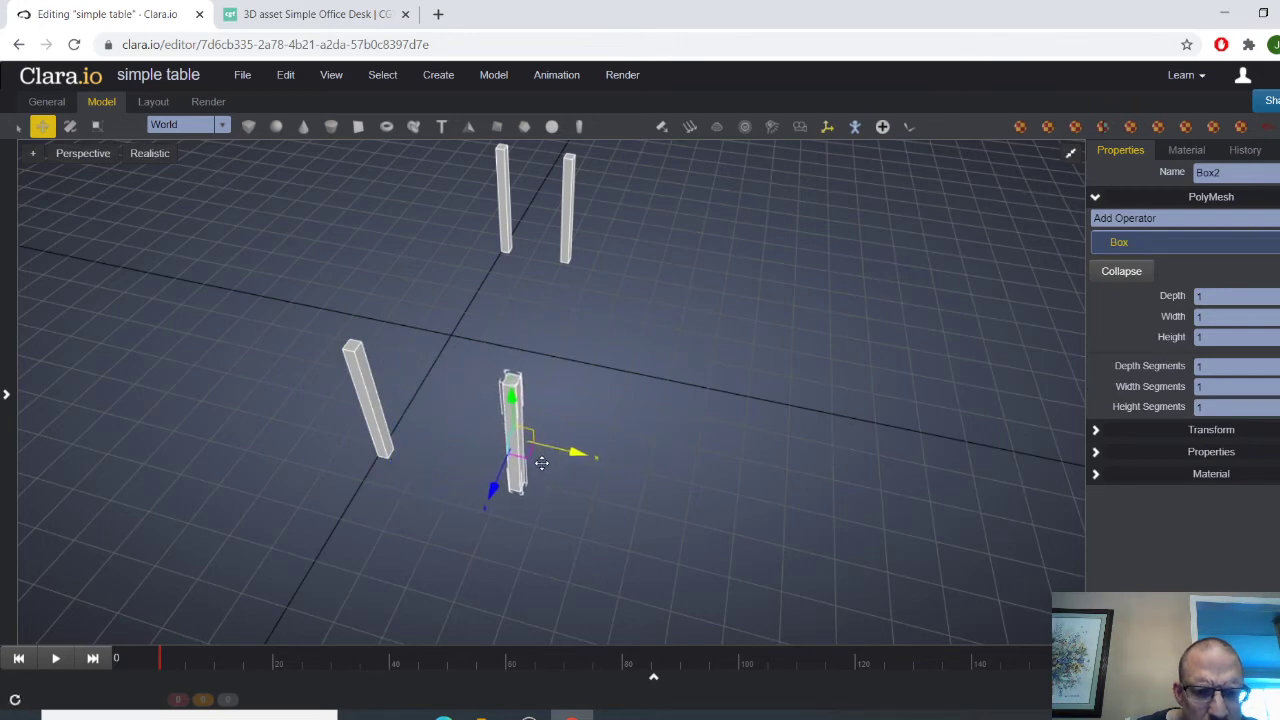
{"action": "middle_click_drag", "start_coordinate": [541, 463], "coordinate": [557, 436]}
{"action": "left_click_drag", "start_coordinate": [573, 435], "coordinate": [568, 436]}
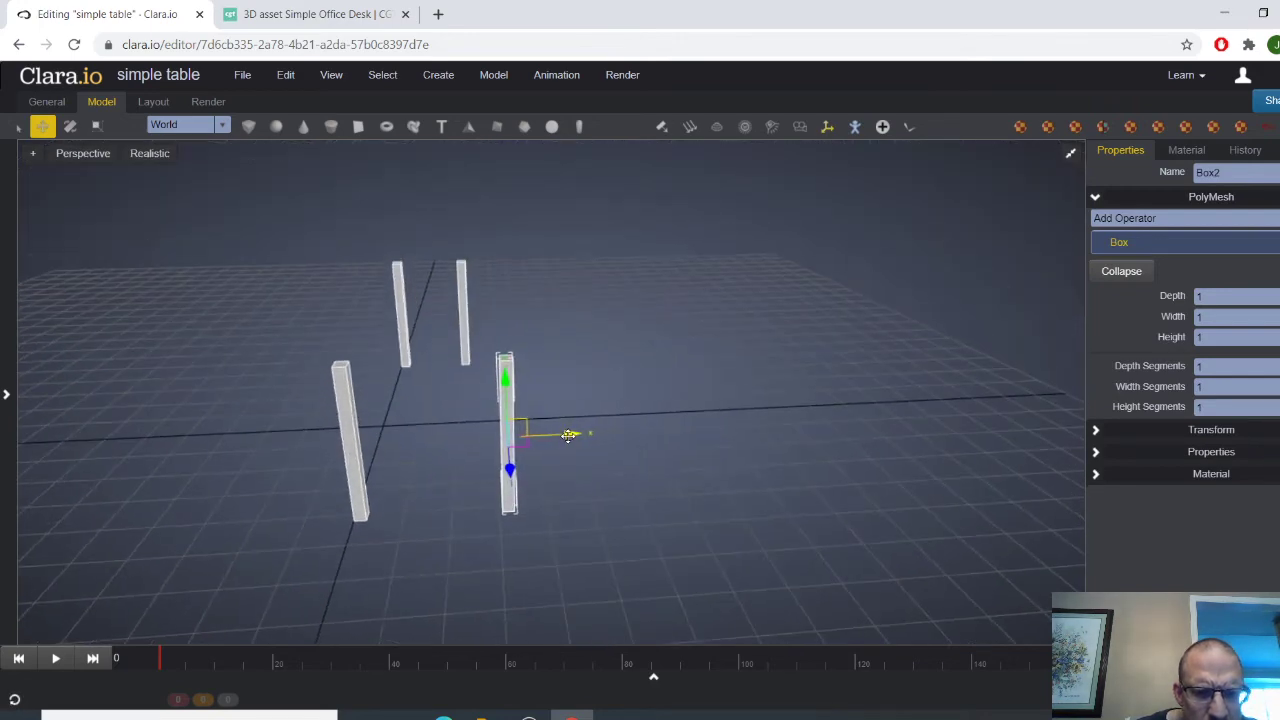
Move the second leg, Box1, farther along positive X so it lines up with the opposite outer leg
{"action": "left_click", "coordinate": [466, 323]}
{"action": "middle_click_drag", "start_coordinate": [466, 323], "coordinate": [507, 331]}
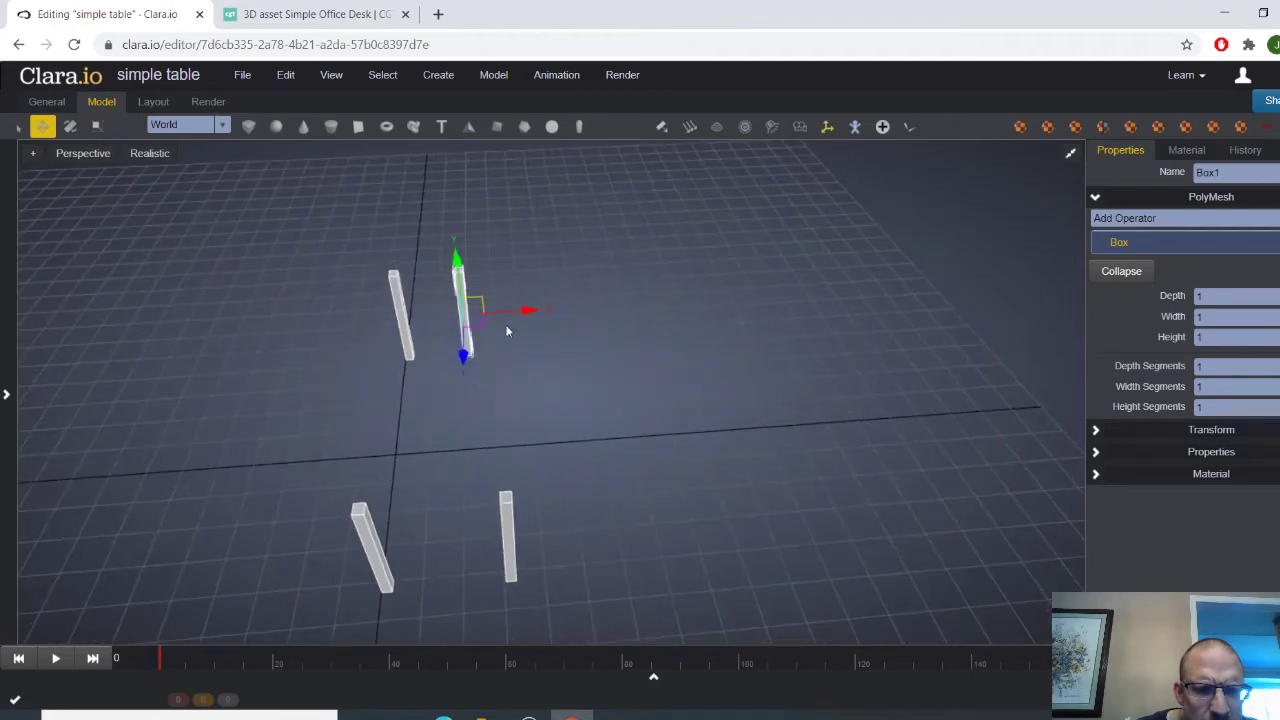
{"action": "scroll", "coordinate": [500, 360], "scroll_direction": "up", "scroll_amount": 5}
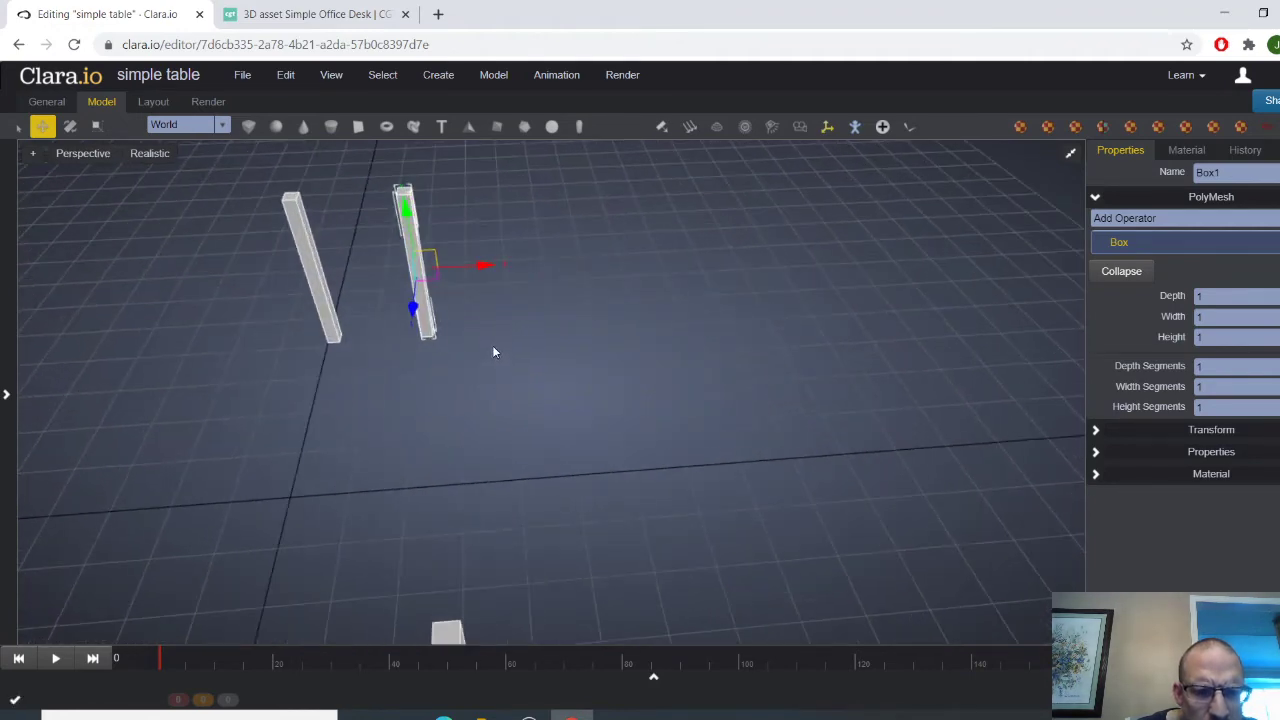
{"action": "left_click_drag", "start_coordinate": [457, 240], "coordinate": [514, 240]}
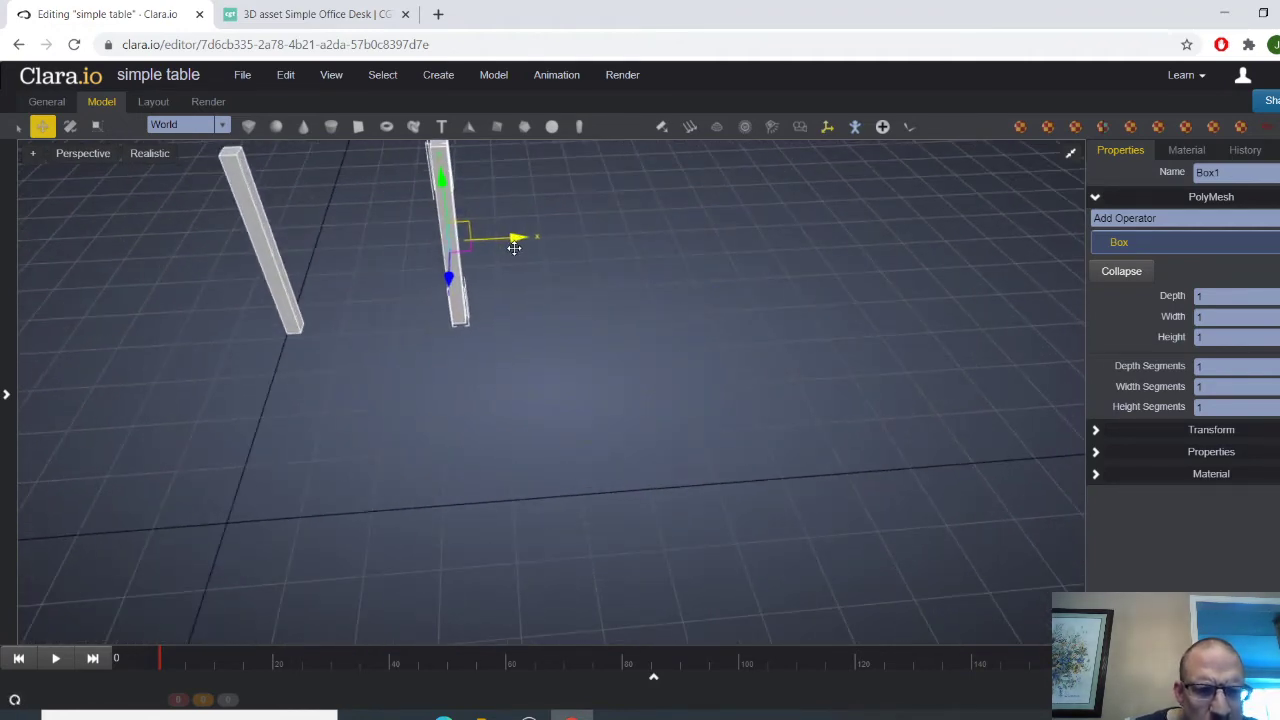
{"action": "middle_click_drag", "start_coordinate": [393, 325], "coordinate": [634, 309]}
{"action": "left_click", "coordinate": [611, 337]}
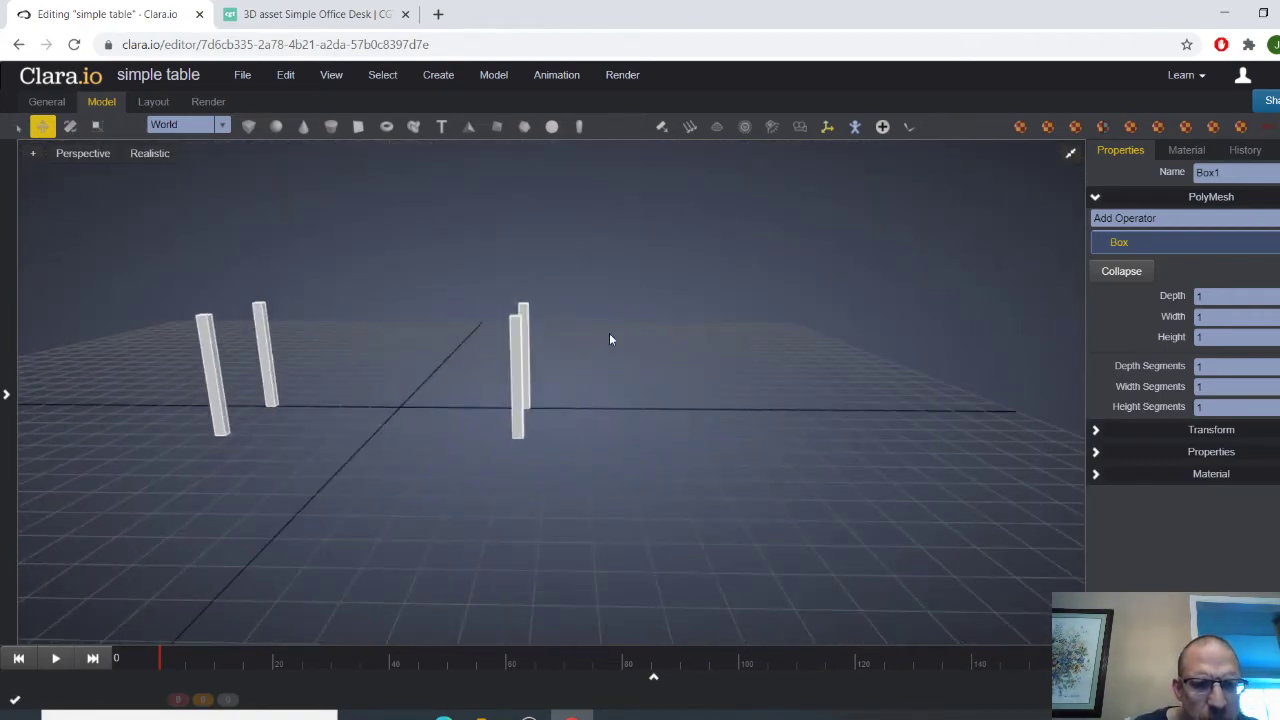
{"action": "middle_click_drag", "start_coordinate": [647, 401], "coordinate": [610, 375]}
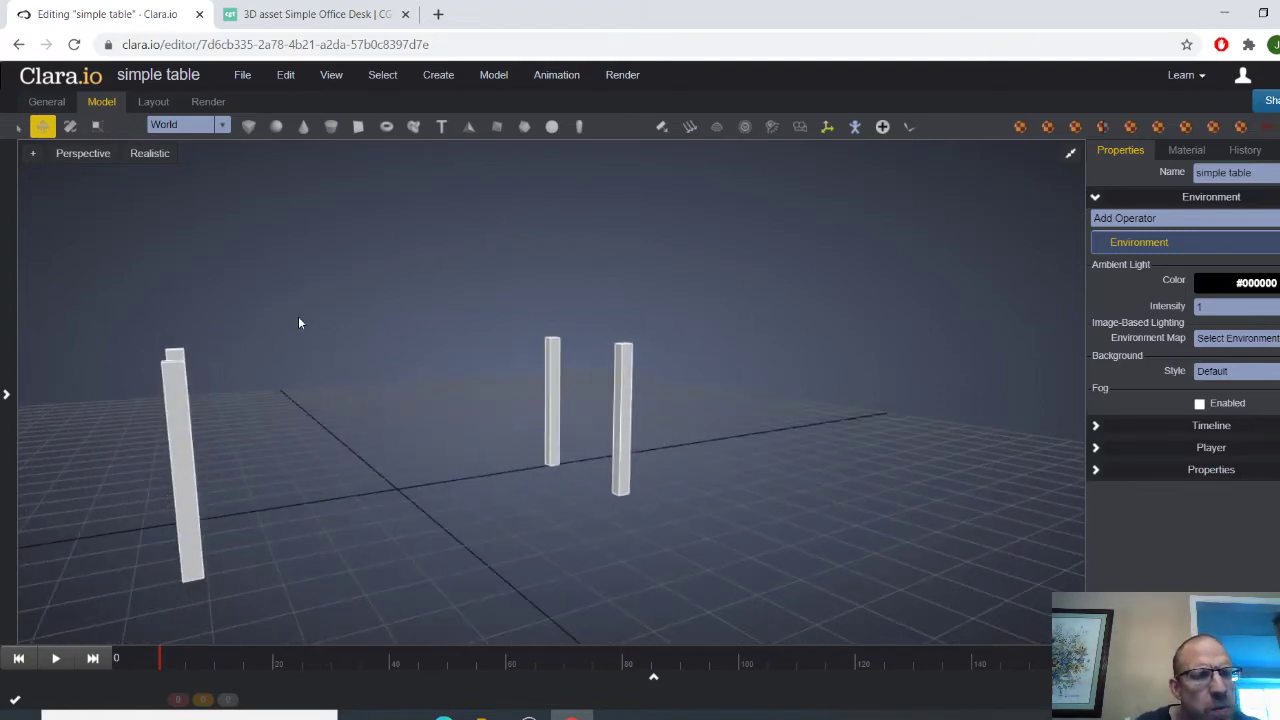
Show the scene's object list and select the Box objects to identify which leg each one represents
{"action": "left_click", "coordinate": [10, 398]}
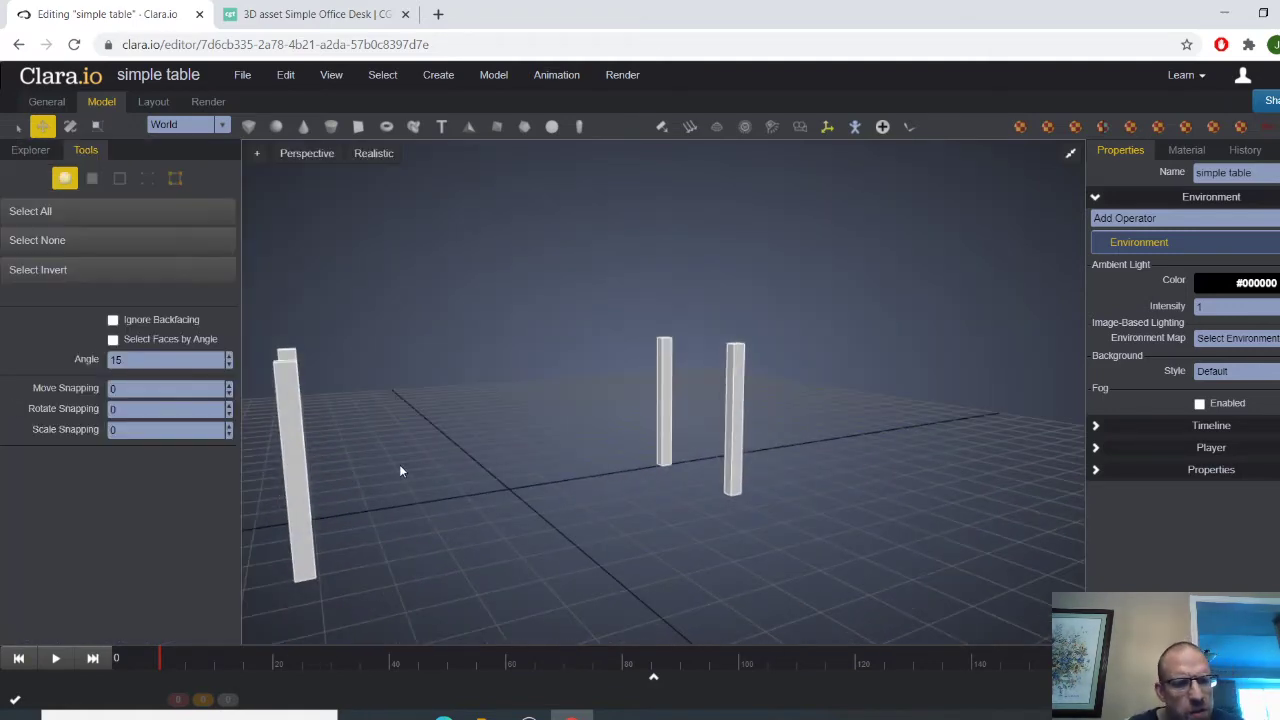
{"action": "middle_click_drag", "start_coordinate": [400, 470], "coordinate": [330, 340]}
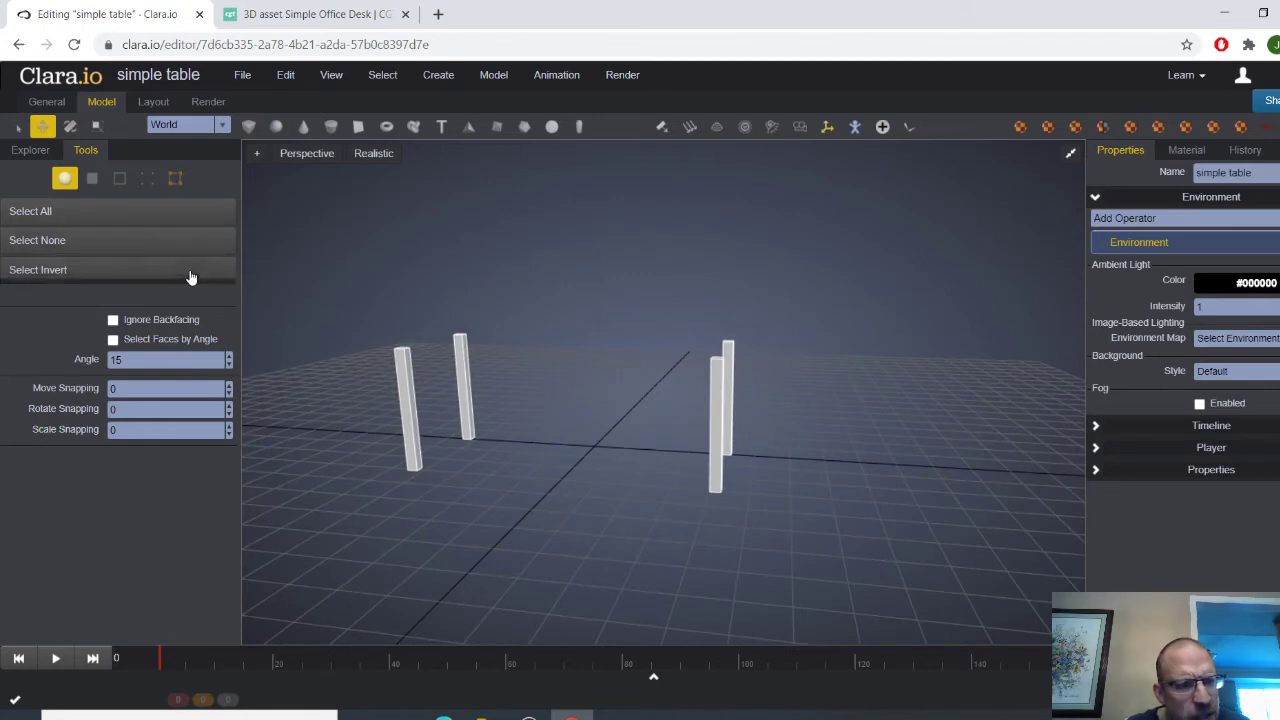
{"action": "left_click", "coordinate": [34, 156]}
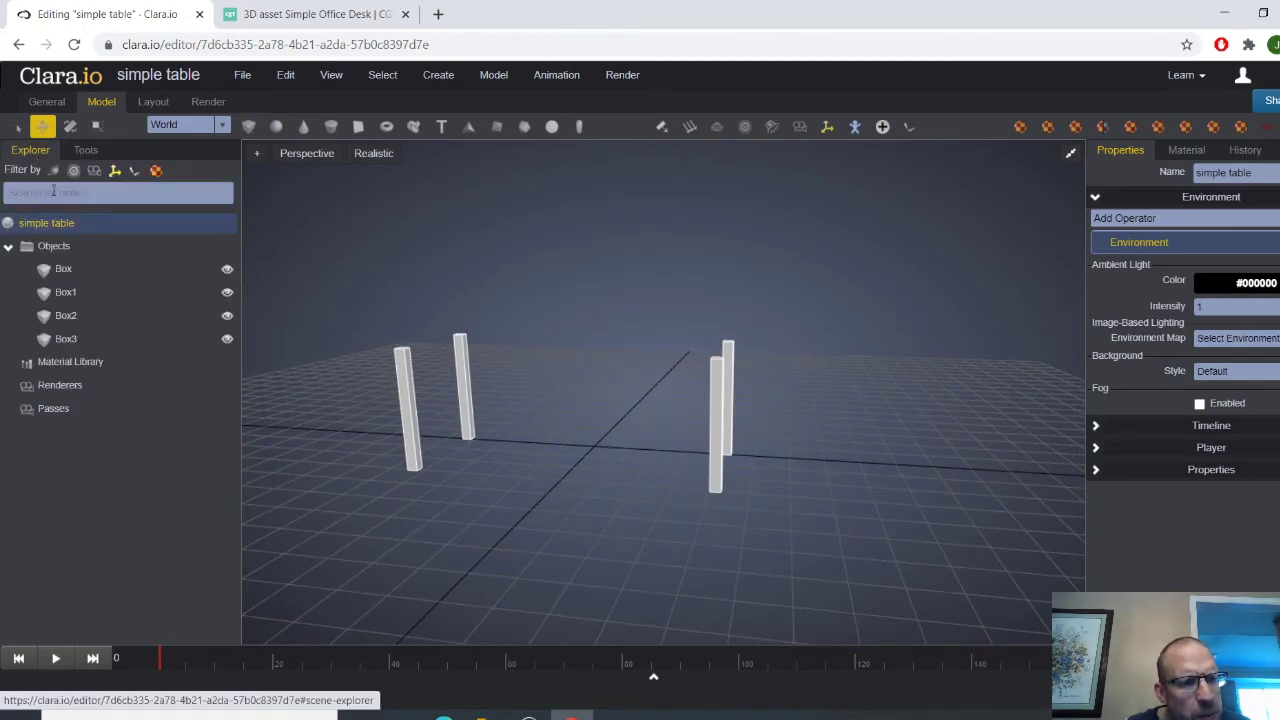
{"action": "left_click", "coordinate": [63, 270]}
{"action": "middle_click_drag", "start_coordinate": [618, 374], "coordinate": [595, 348]}
{"action": "left_click", "coordinate": [71, 294]}
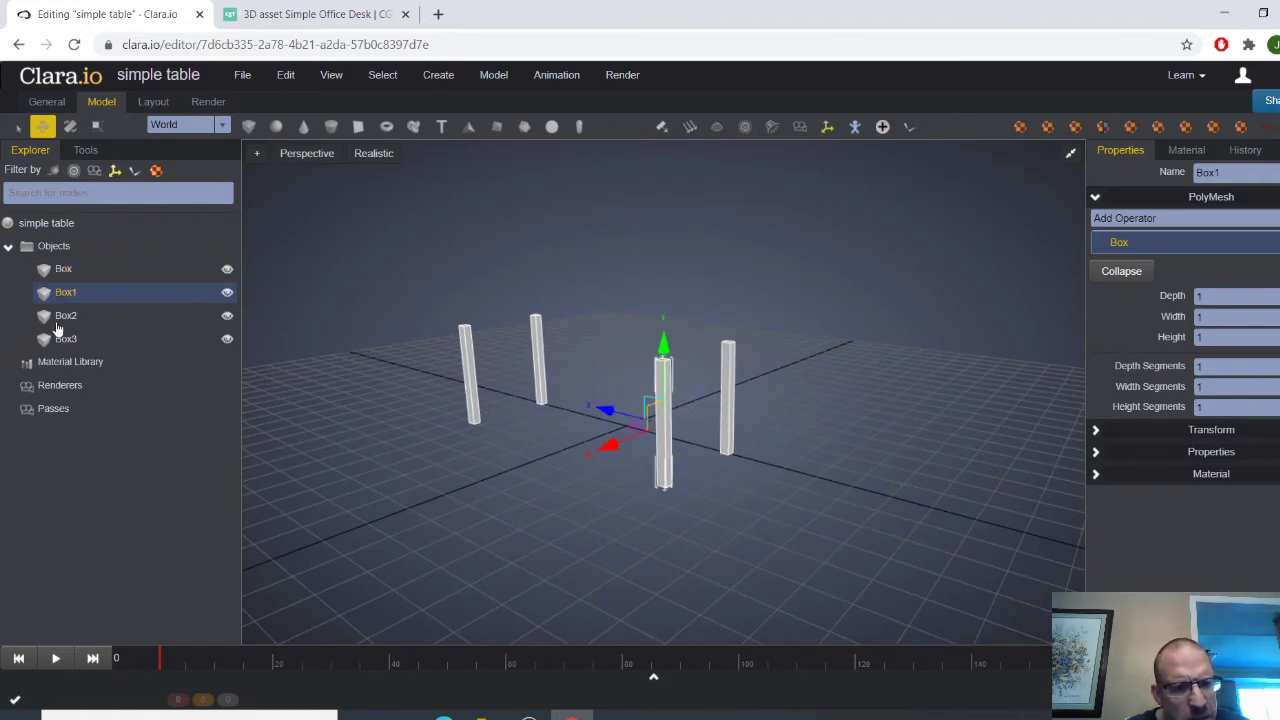
{"action": "left_click", "coordinate": [60, 320]}
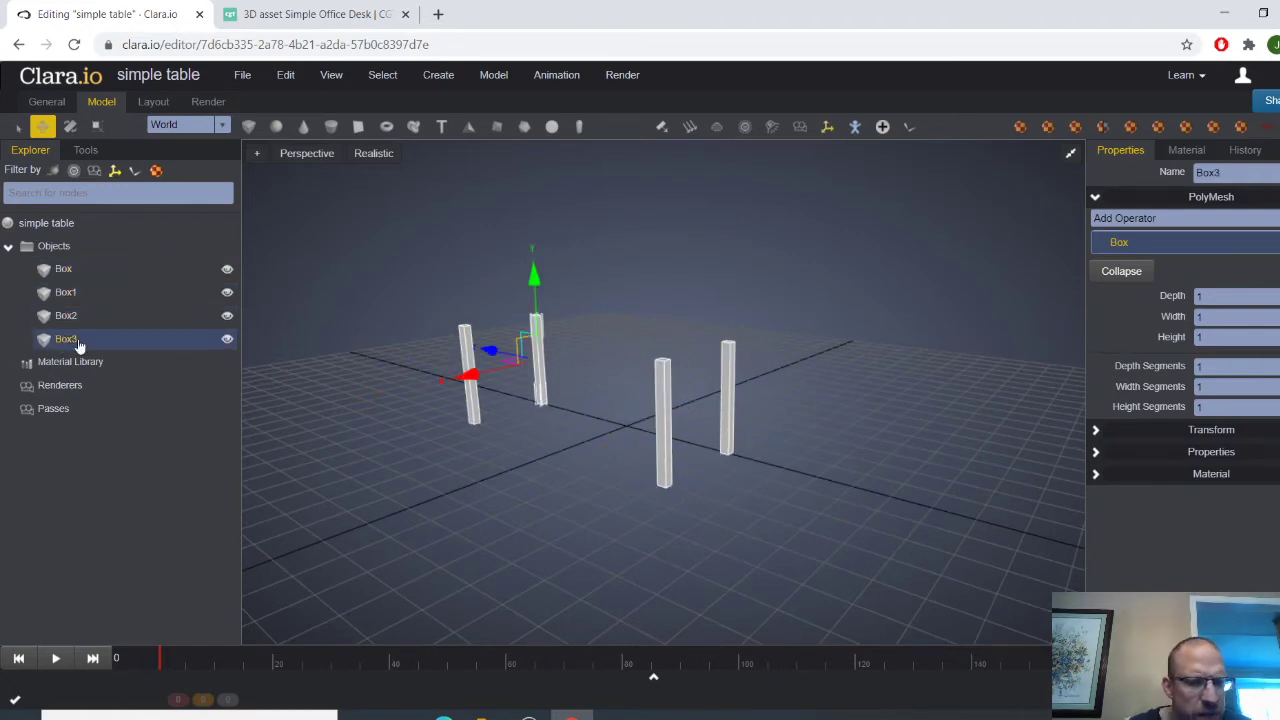
{"action": "middle_click_drag", "start_coordinate": [370, 396], "coordinate": [545, 433]}
Rename Box2 as LeftLegFront
{"action": "left_click", "coordinate": [66, 318]}
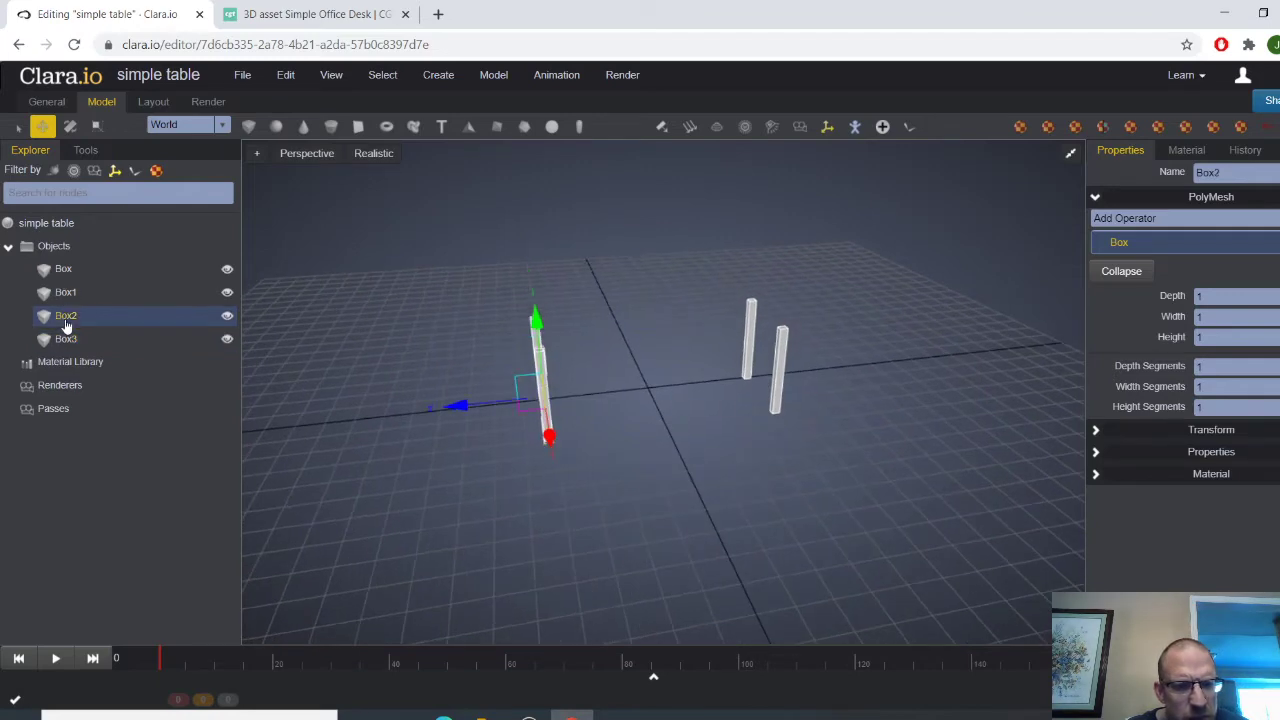
{"action": "right_click", "coordinate": [68, 322]}
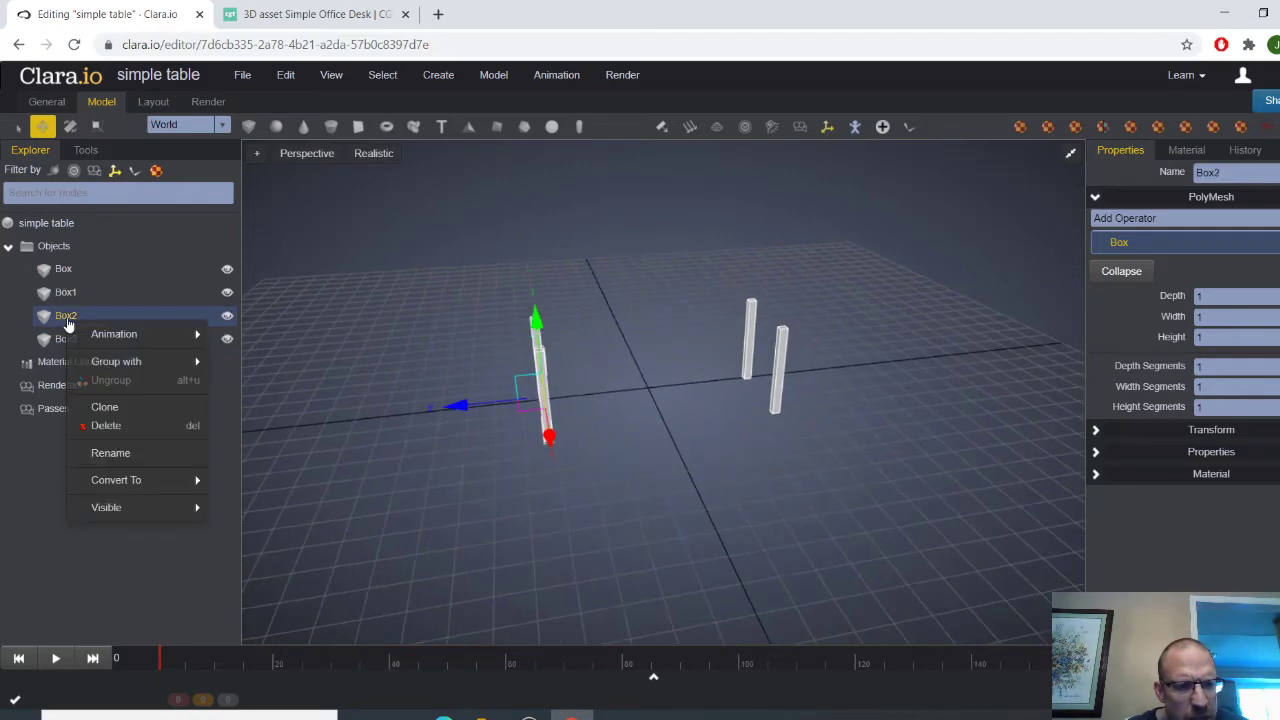
{"action": "left_click", "coordinate": [129, 453]}
{"action": "middle_click_drag", "start_coordinate": [444, 321], "coordinate": [428, 321]}
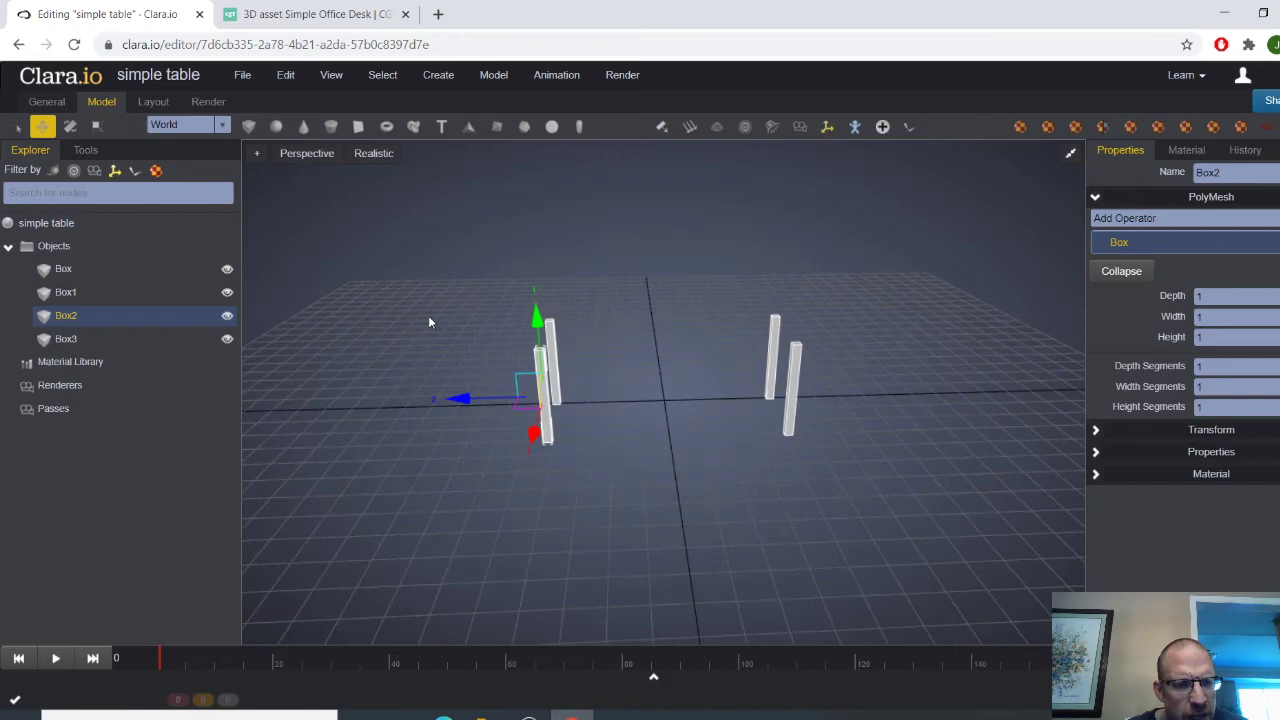
{"action": "right_click", "coordinate": [112, 322]}
{"action": "left_click", "coordinate": [142, 452]}
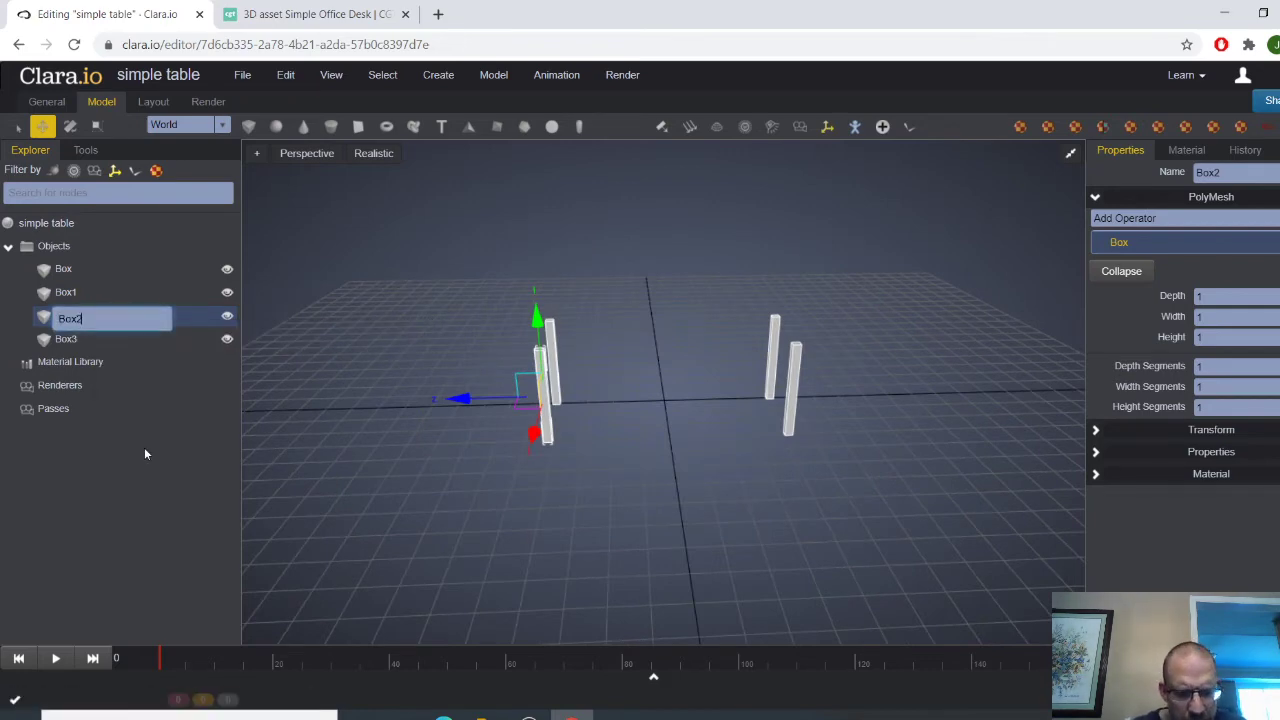
{"action": "key", "text": "BackSpace"}
{"action": "key", "text": "BackSpace"}
{"action": "key", "text": "BackSpace"}
{"action": "key", "text": "BackSpace"}
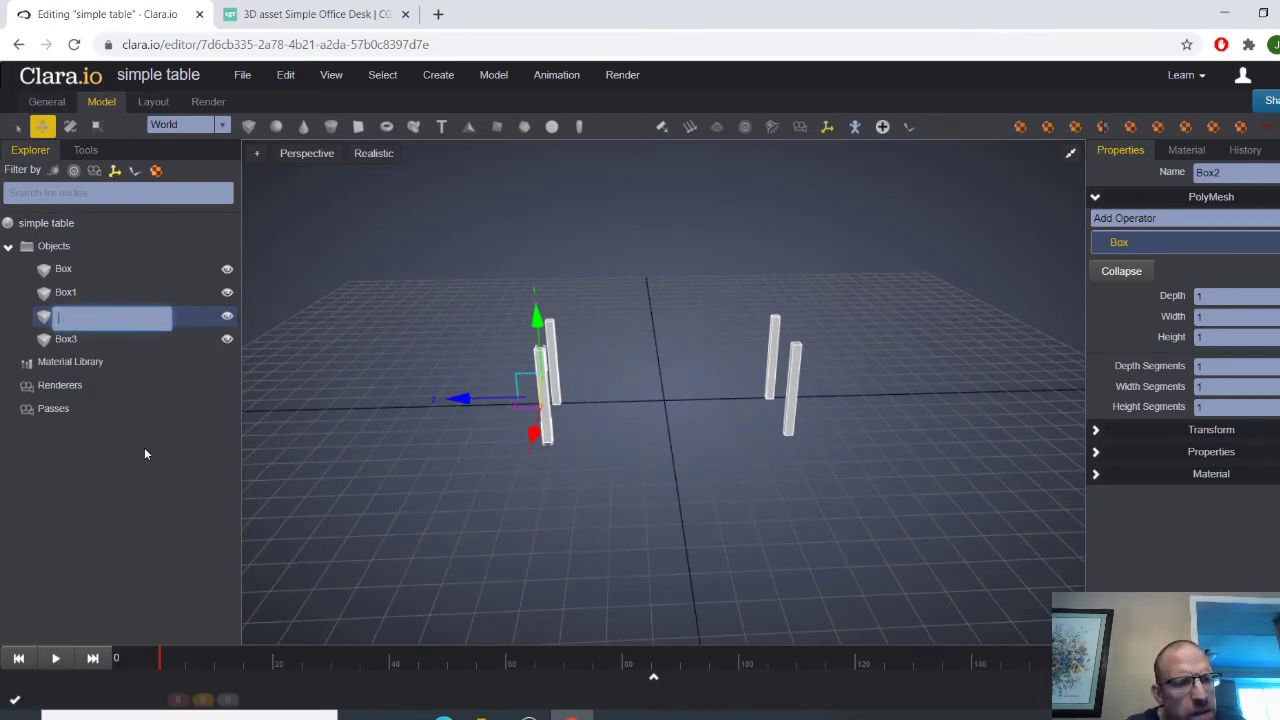
{"action": "type", "text": "LeftLe"}
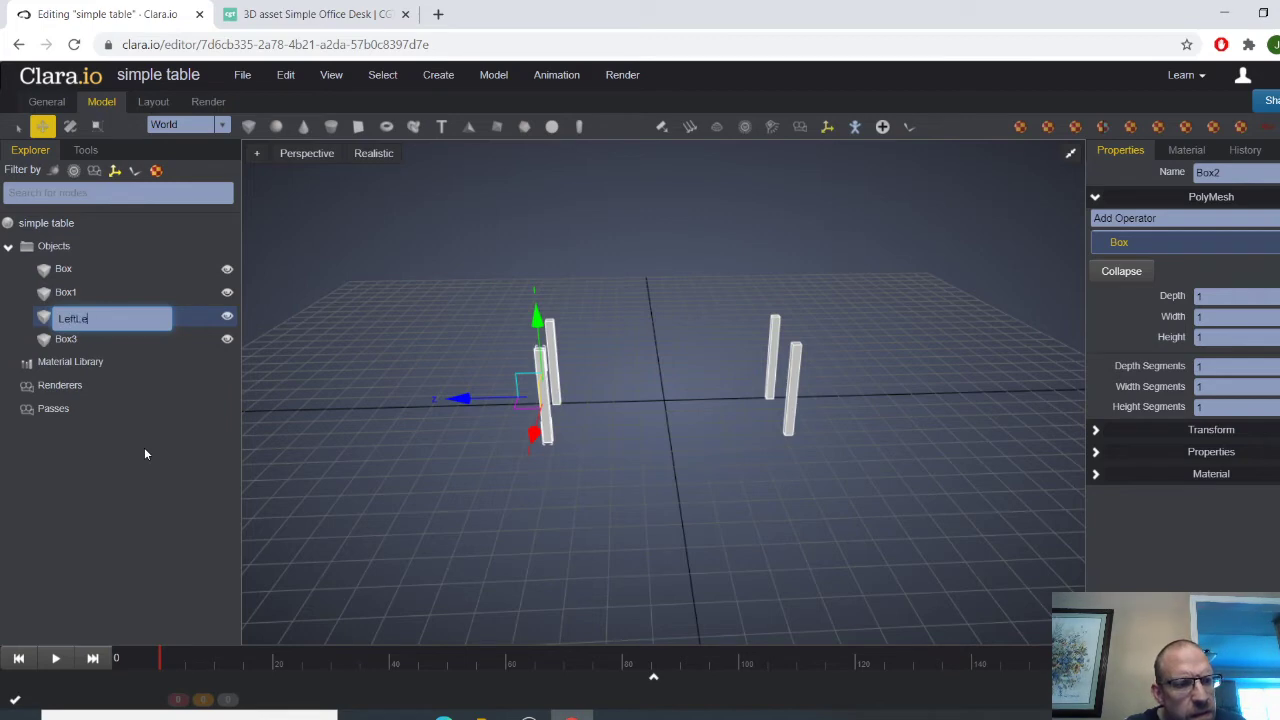
{"action": "type", "text": "gFro"}
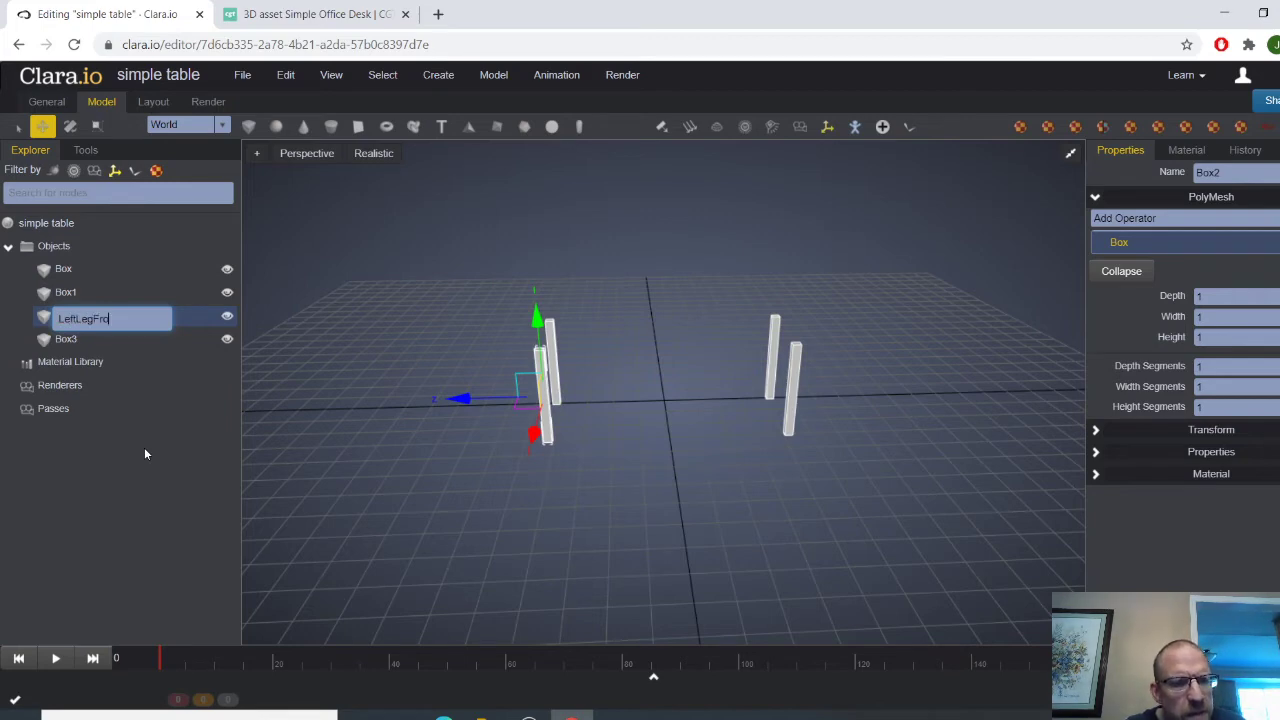
{"action": "type", "text": "nt"}
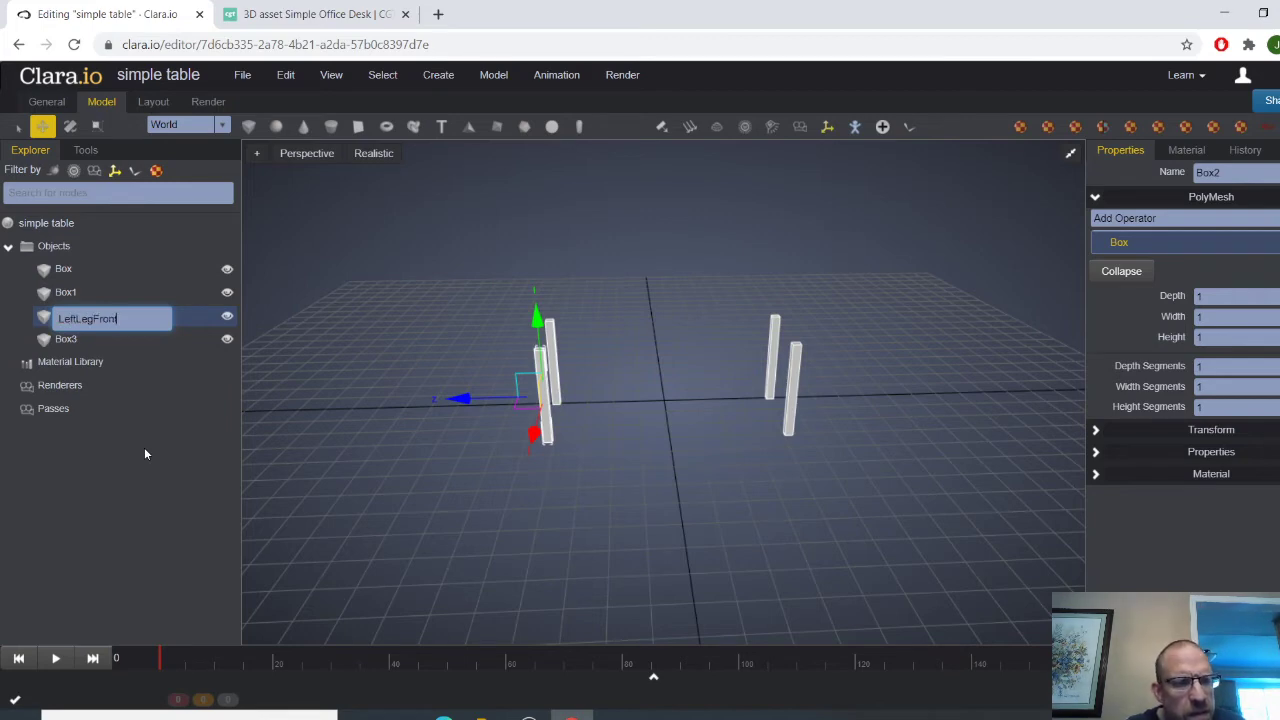
Rename Box3 as LeftLegBack
{"action": "left_click", "coordinate": [68, 343]}
{"action": "right_click", "coordinate": [68, 343]}
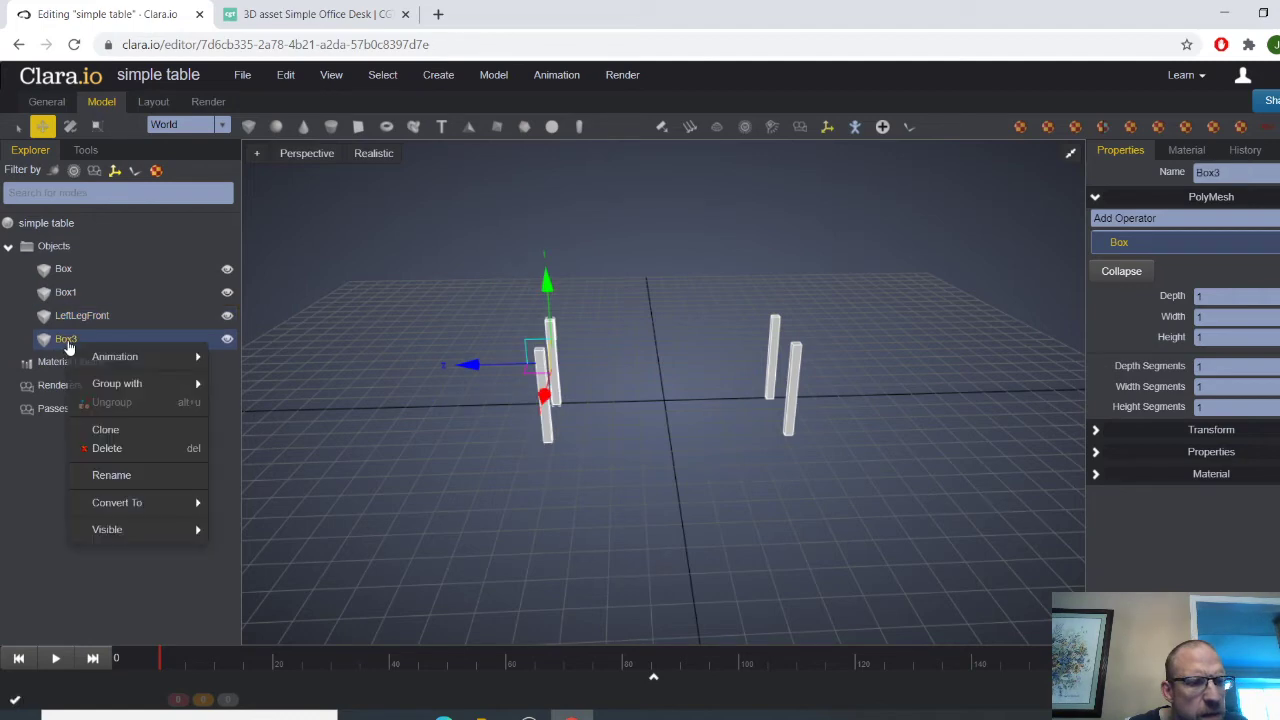
{"action": "left_click", "coordinate": [153, 474]}
{"action": "key", "text": "BackSpace"}
{"action": "type", "text": "L"}
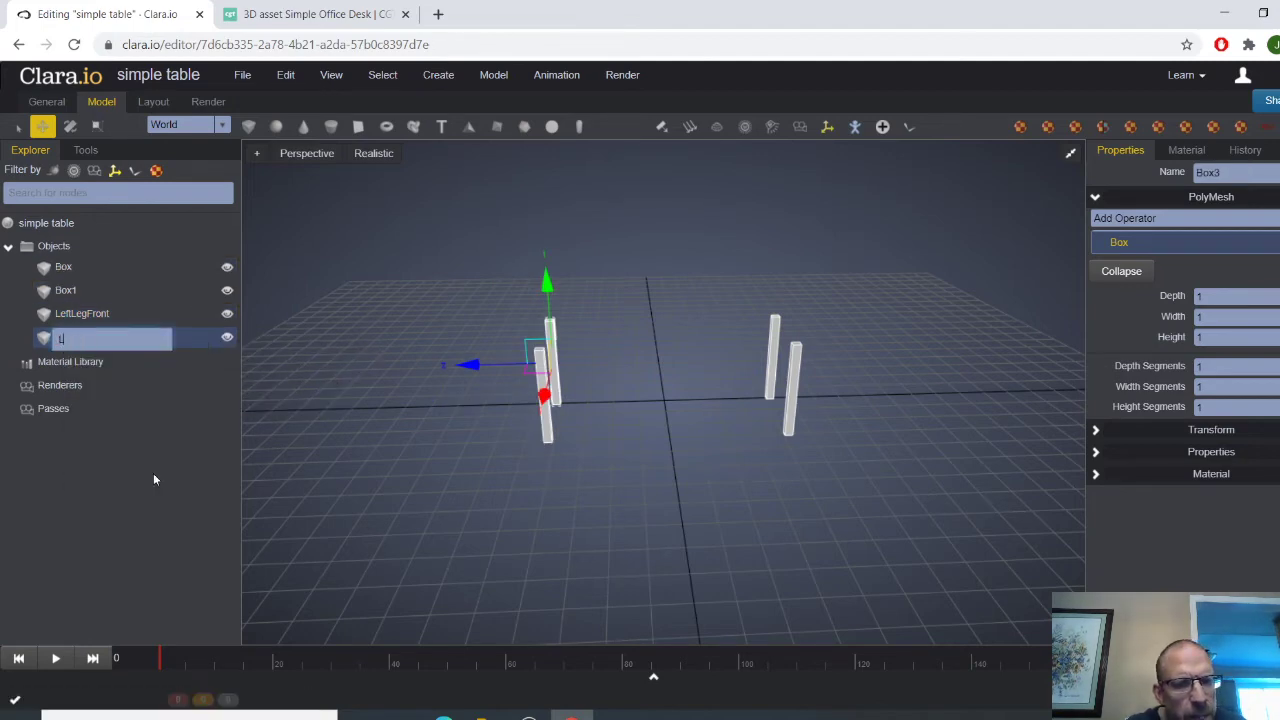
{"action": "type", "text": "eftLegBack"}
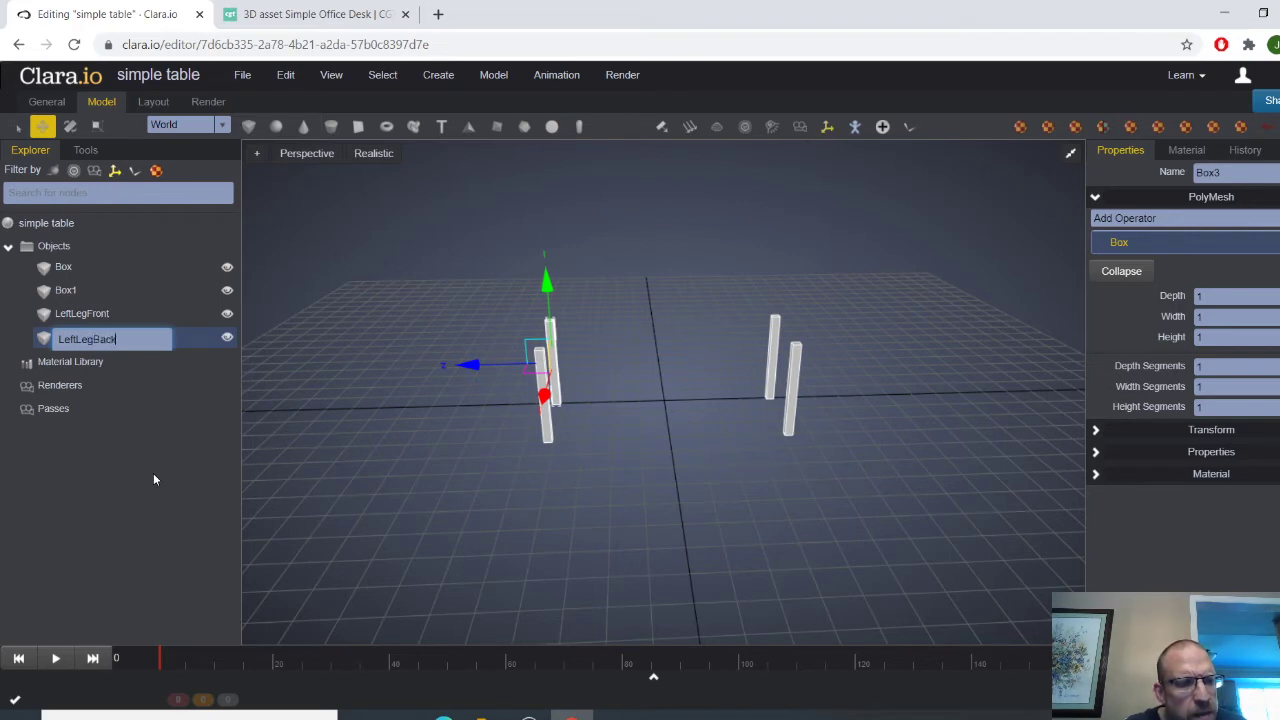
{"action": "key", "text": "Return"}
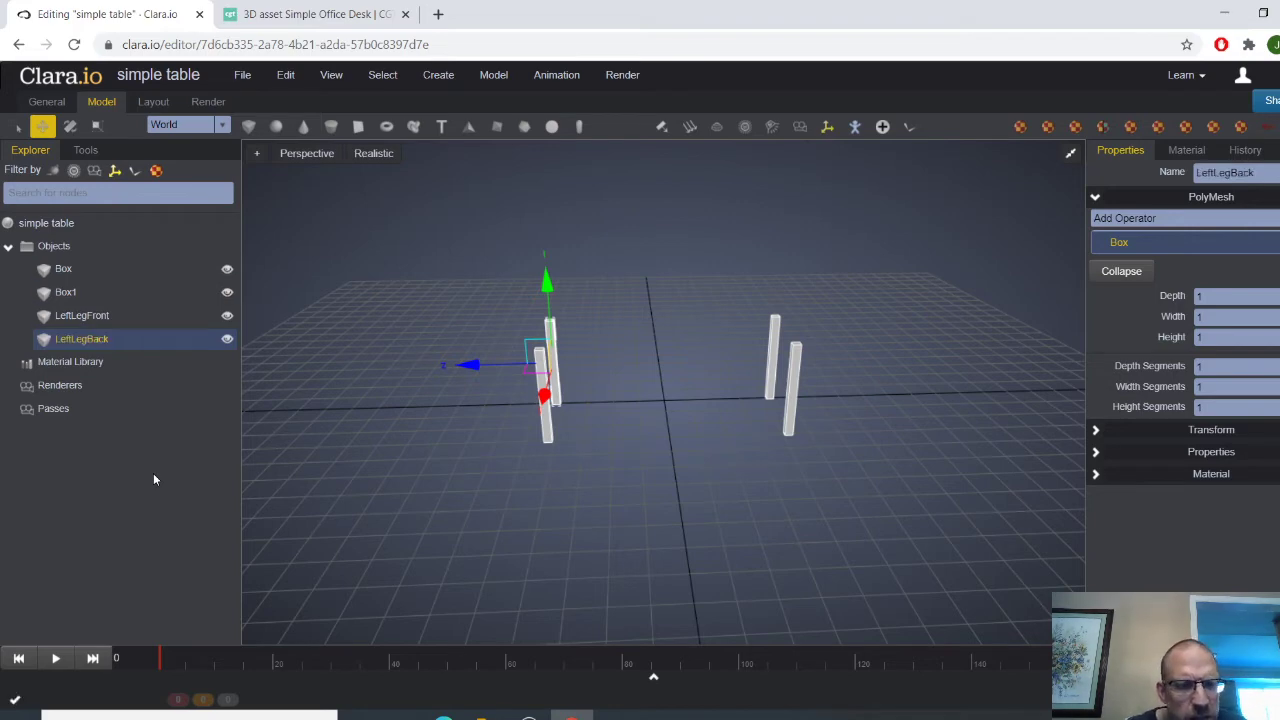
Rename Box1 as RightlegFrong
{"action": "left_click", "coordinate": [68, 296]}
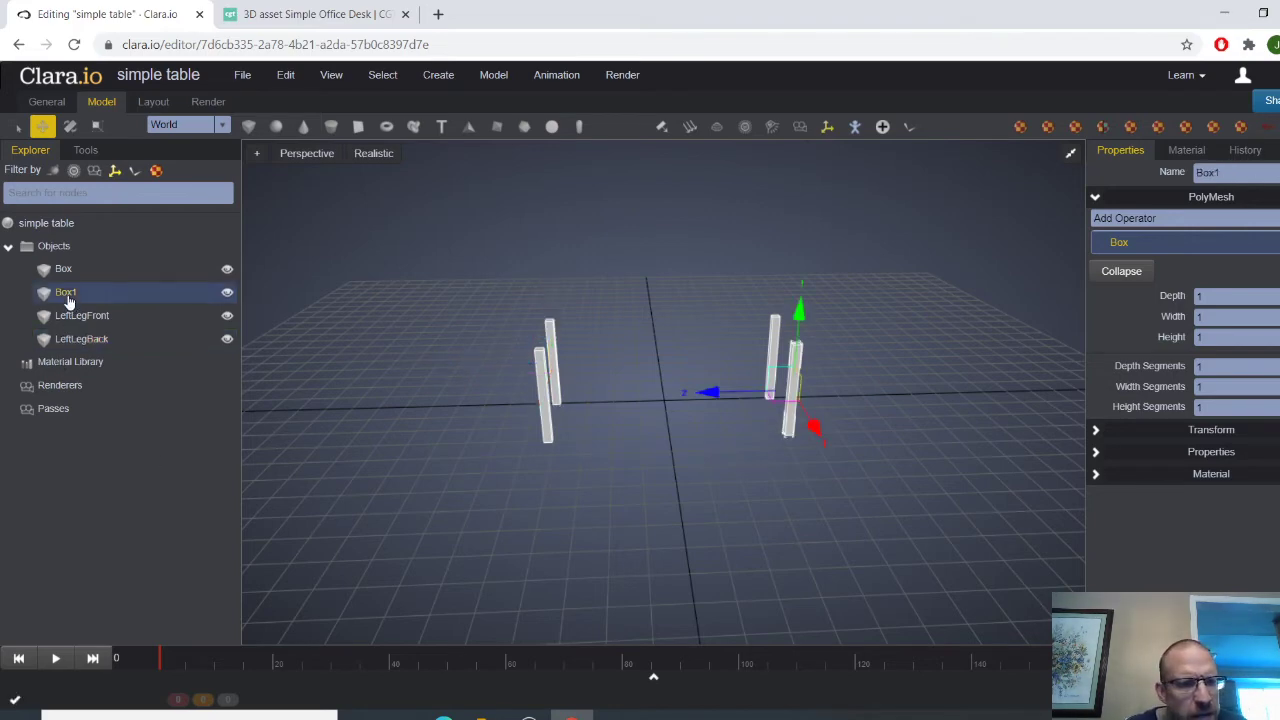
{"action": "right_click", "coordinate": [68, 300]}
{"action": "left_click", "coordinate": [122, 424]}
{"action": "key", "text": "BackSpace"}
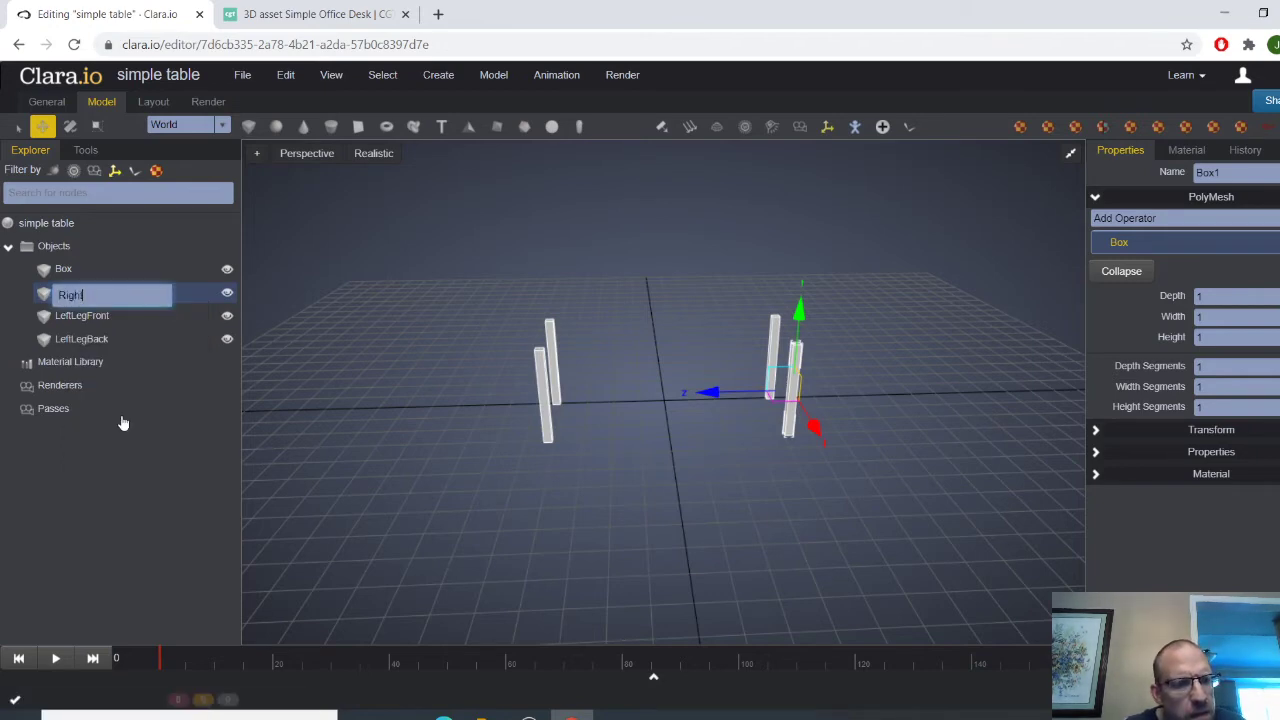
{"action": "type", "text": "RightlegFron"}
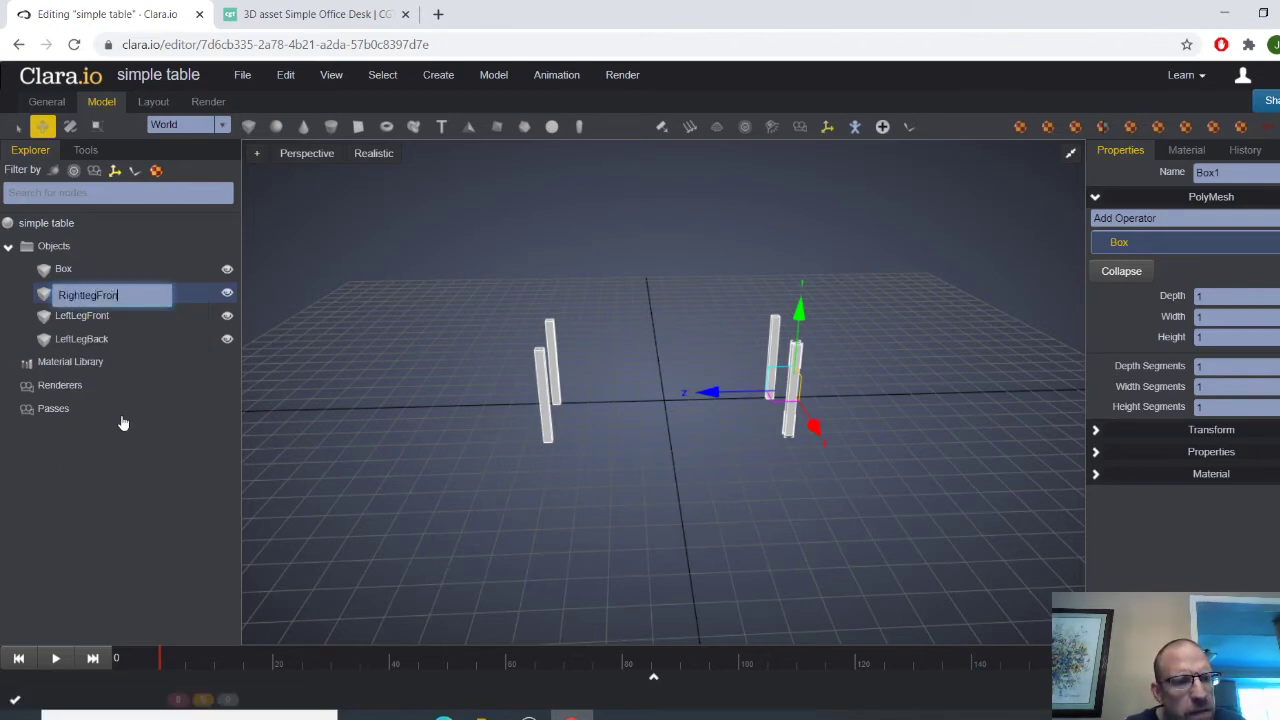
{"action": "type", "text": "g"}
{"action": "key", "text": "Return"}
Rename the remaining leg, Box, as RightLegBack
{"action": "left_click", "coordinate": [64, 270]}
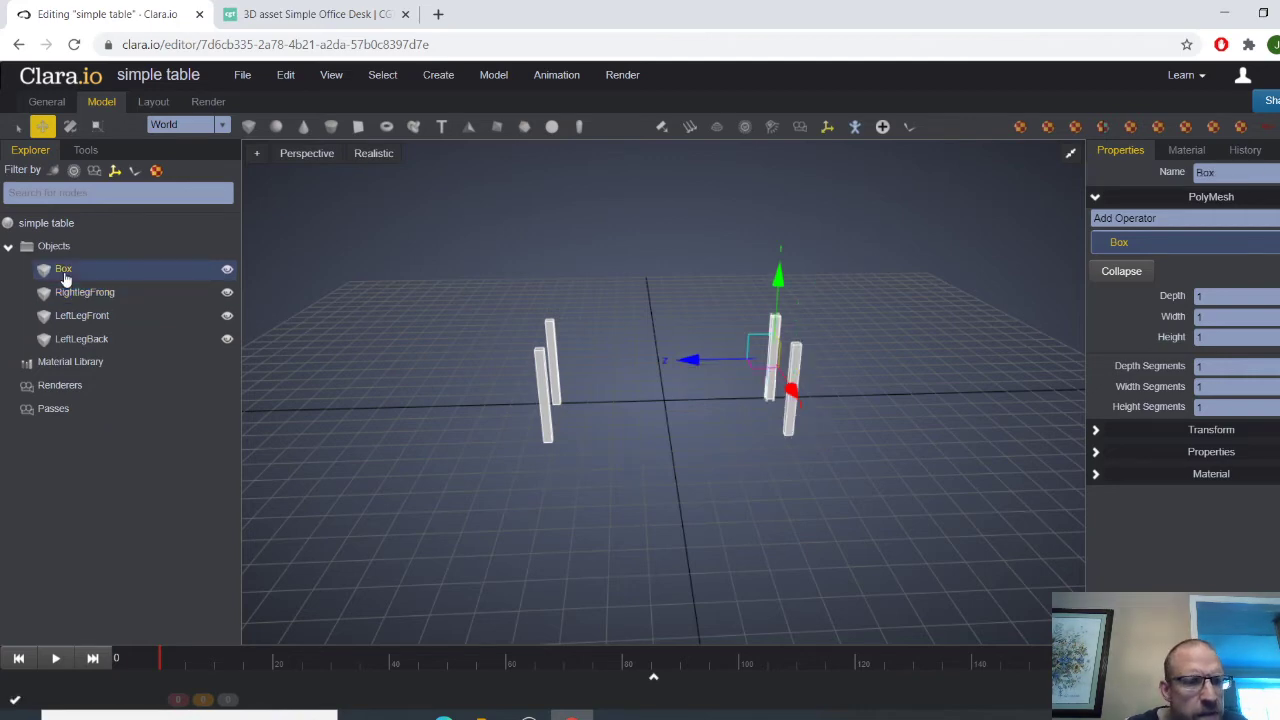
{"action": "right_click", "coordinate": [64, 272]}
{"action": "left_click", "coordinate": [128, 408]}
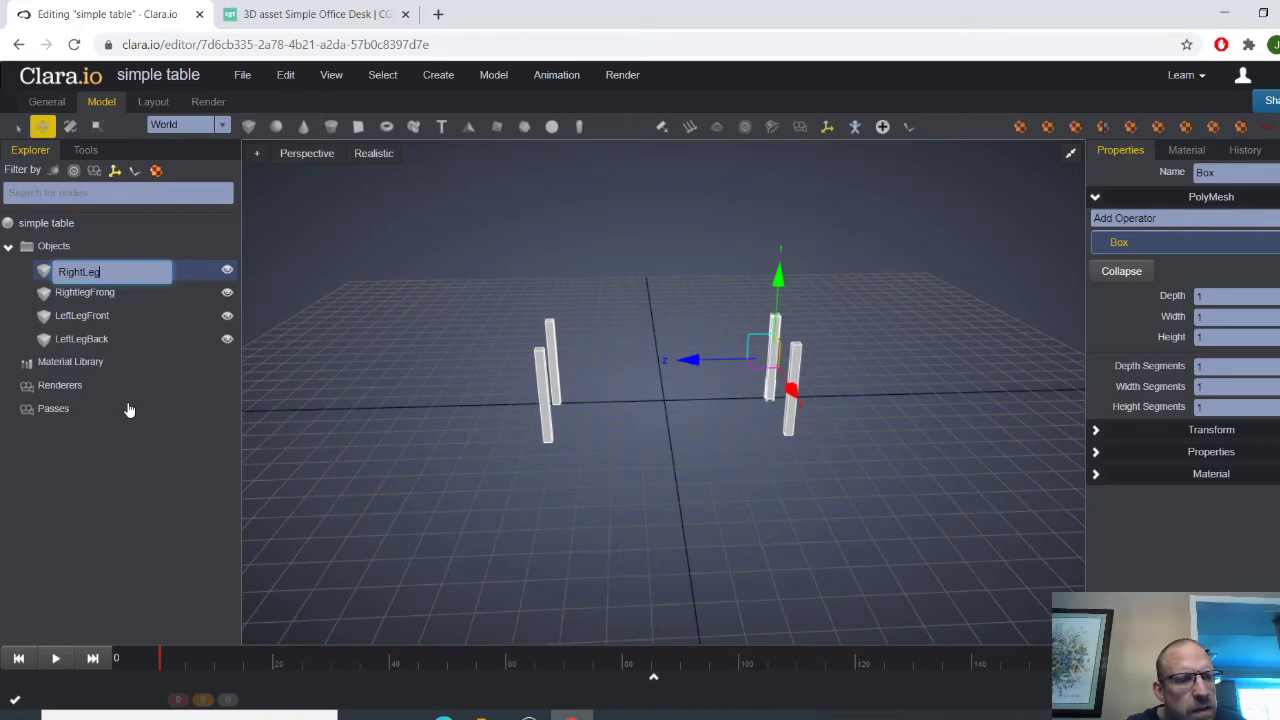
{"action": "type", "text": "RightLegBack"}
{"action": "key", "text": "Return"}
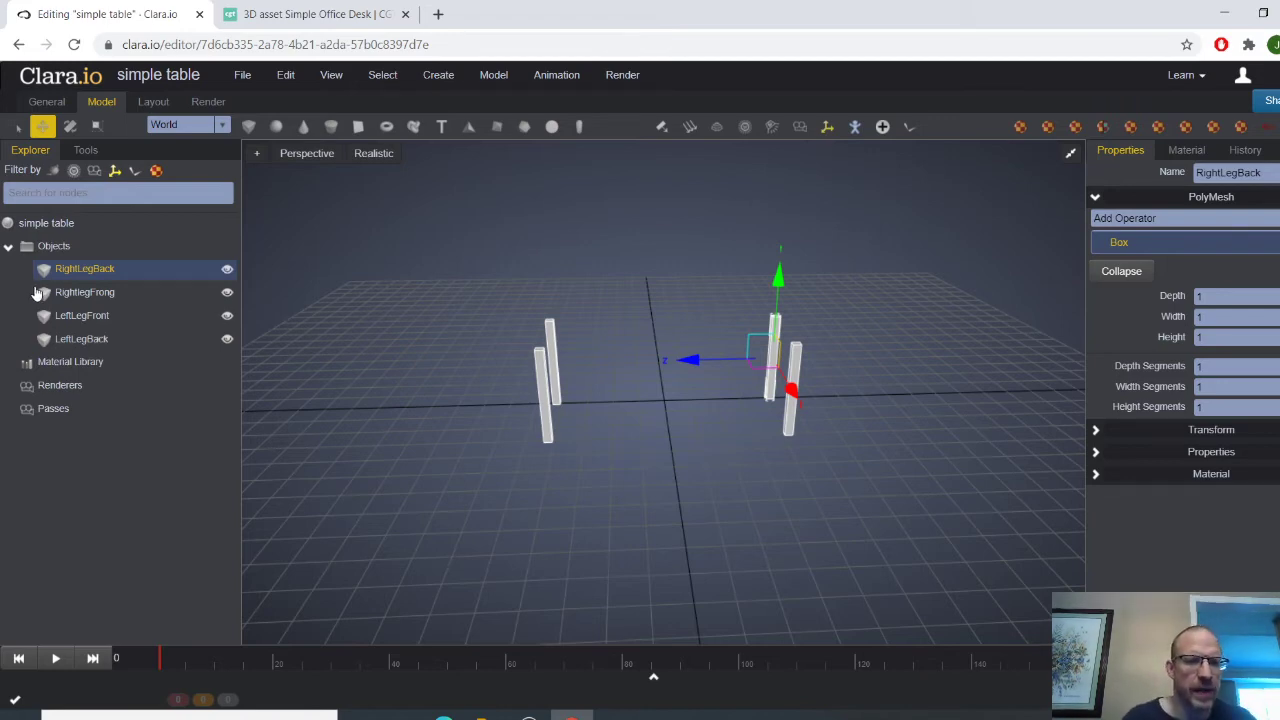
Collapse the scene's object list and create a new PolyMesh box for the tabletop
{"action": "left_click", "coordinate": [236, 410]}
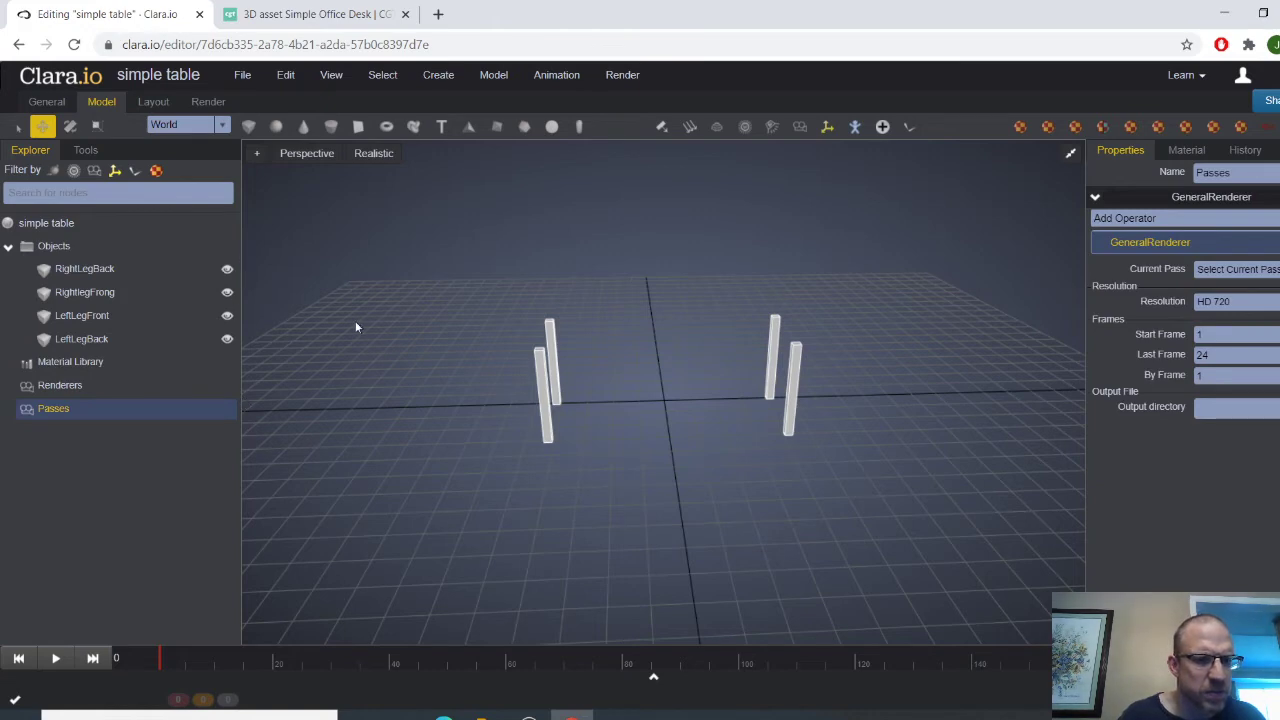
{"action": "scroll", "coordinate": [356, 322], "scroll_direction": "up", "scroll_amount": 1}
{"action": "left_click", "coordinate": [17, 127]}
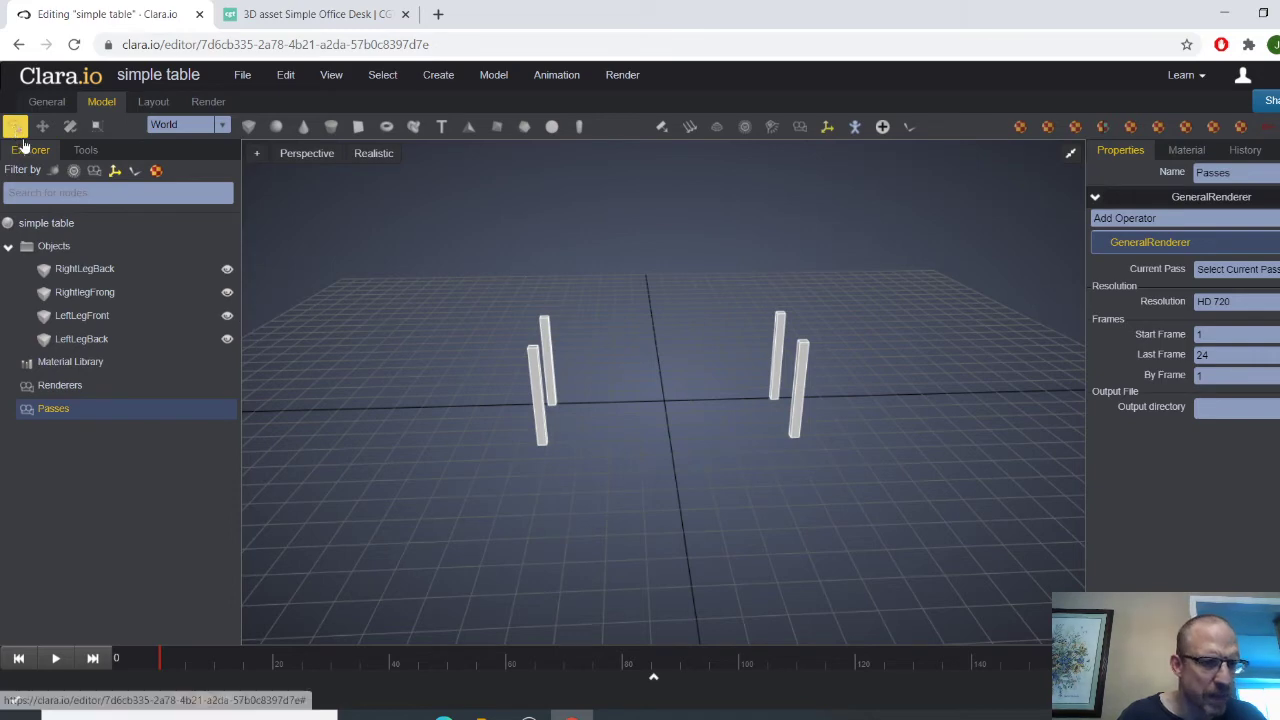
{"action": "left_click_drag", "start_coordinate": [244, 316], "coordinate": [77, 306]}
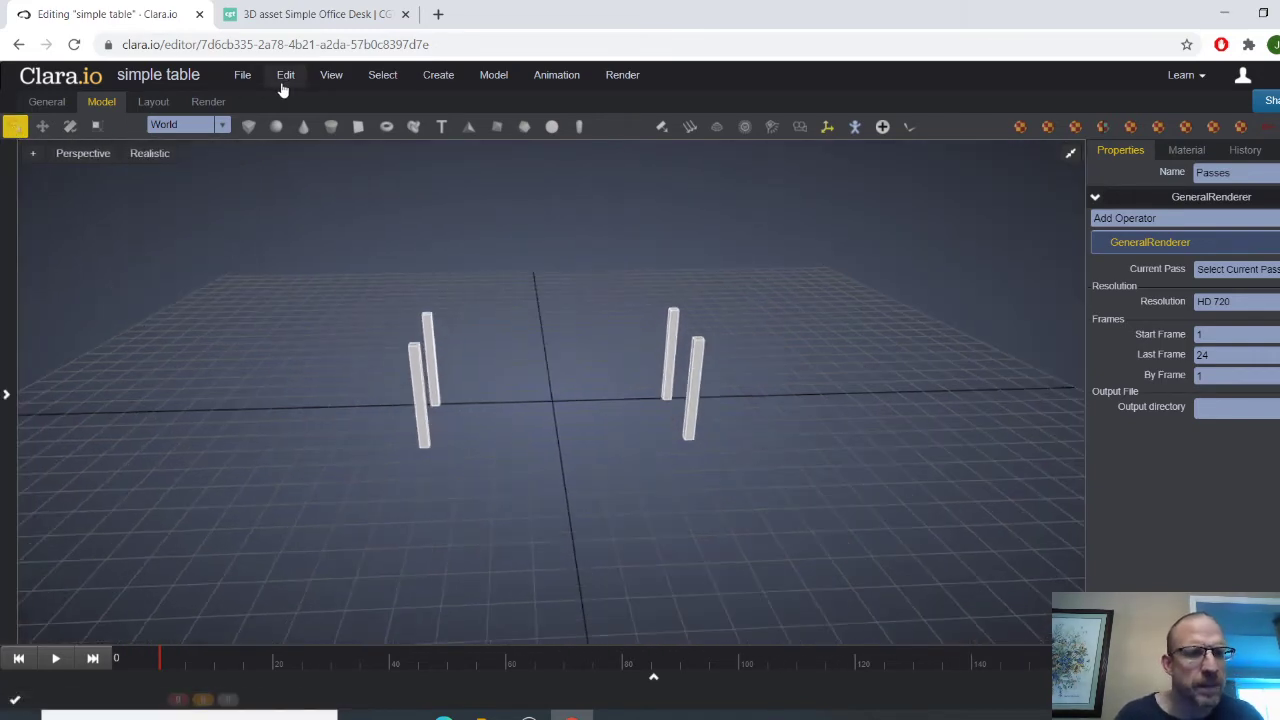
{"action": "left_click", "coordinate": [421, 86]}
{"action": "mouse_move", "coordinate": [491, 104]}
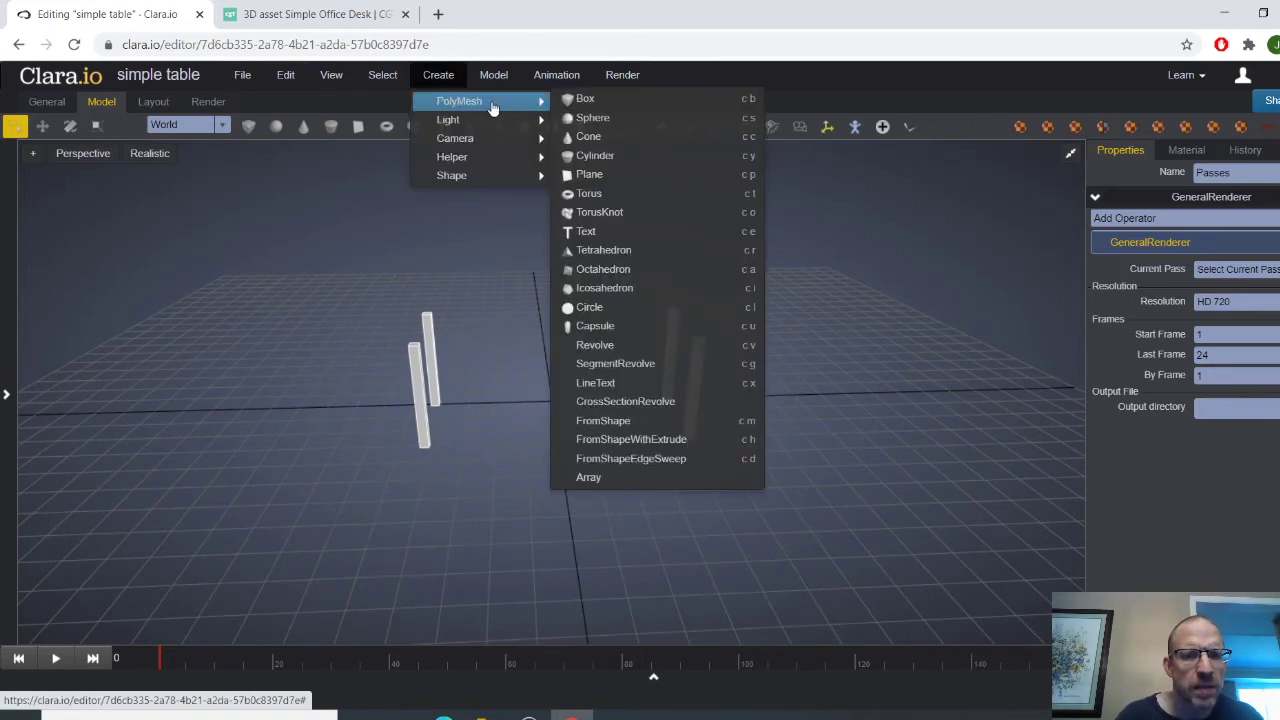
{"action": "left_click", "coordinate": [575, 100]}
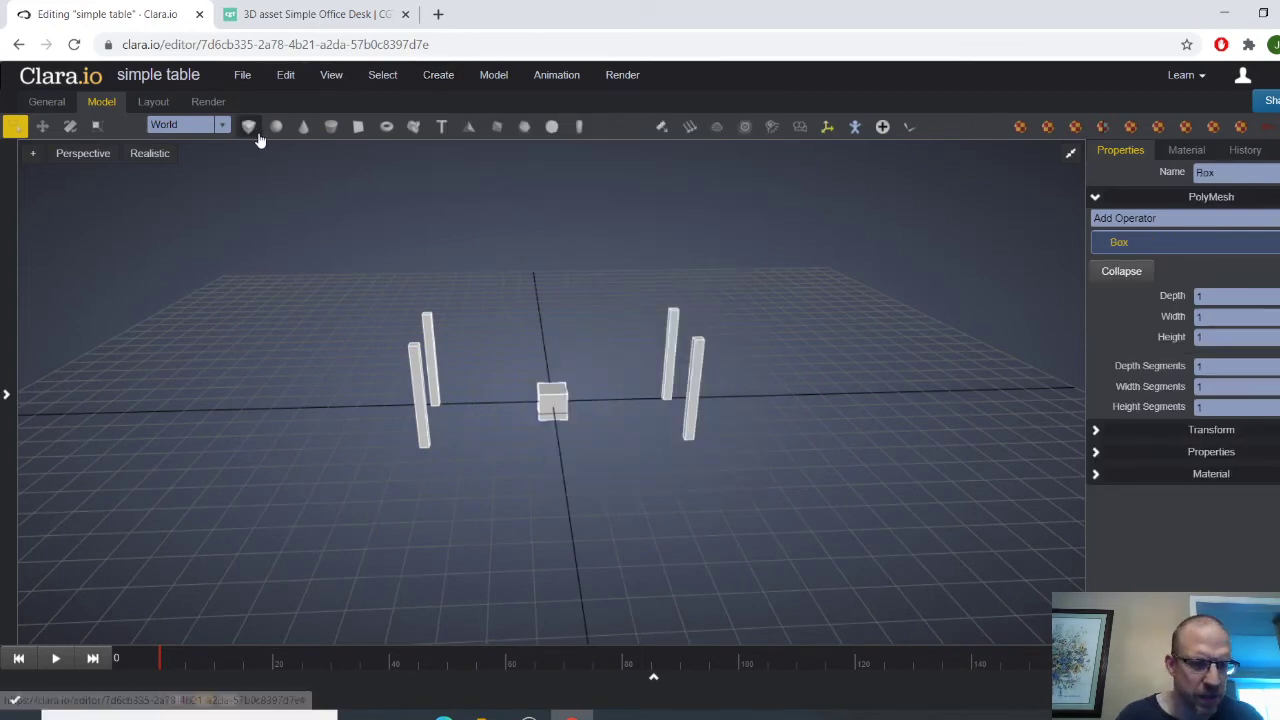
Move the new box up along Y to the leg tops and along X to midway between the front and back legs
{"action": "key", "text": "w"}
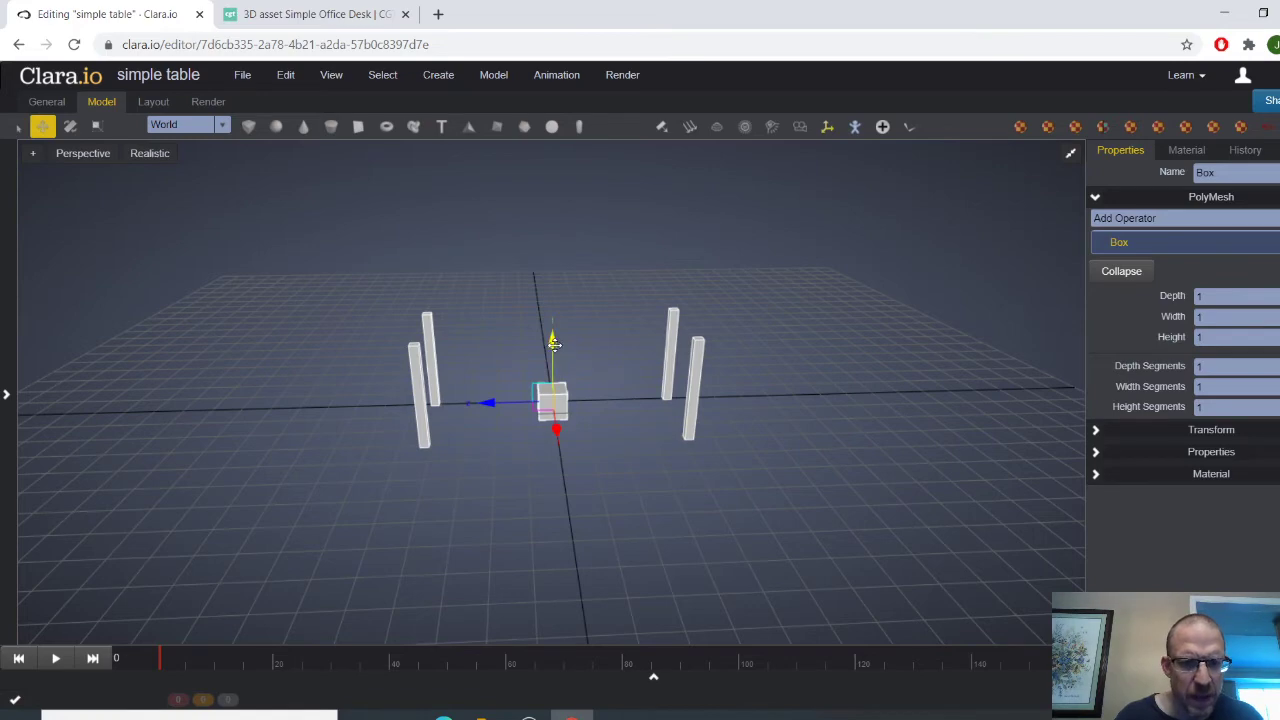
{"action": "left_click_drag", "start_coordinate": [554, 343], "coordinate": [554, 263]}
{"action": "middle_click_drag", "start_coordinate": [556, 300], "coordinate": [627, 355]}
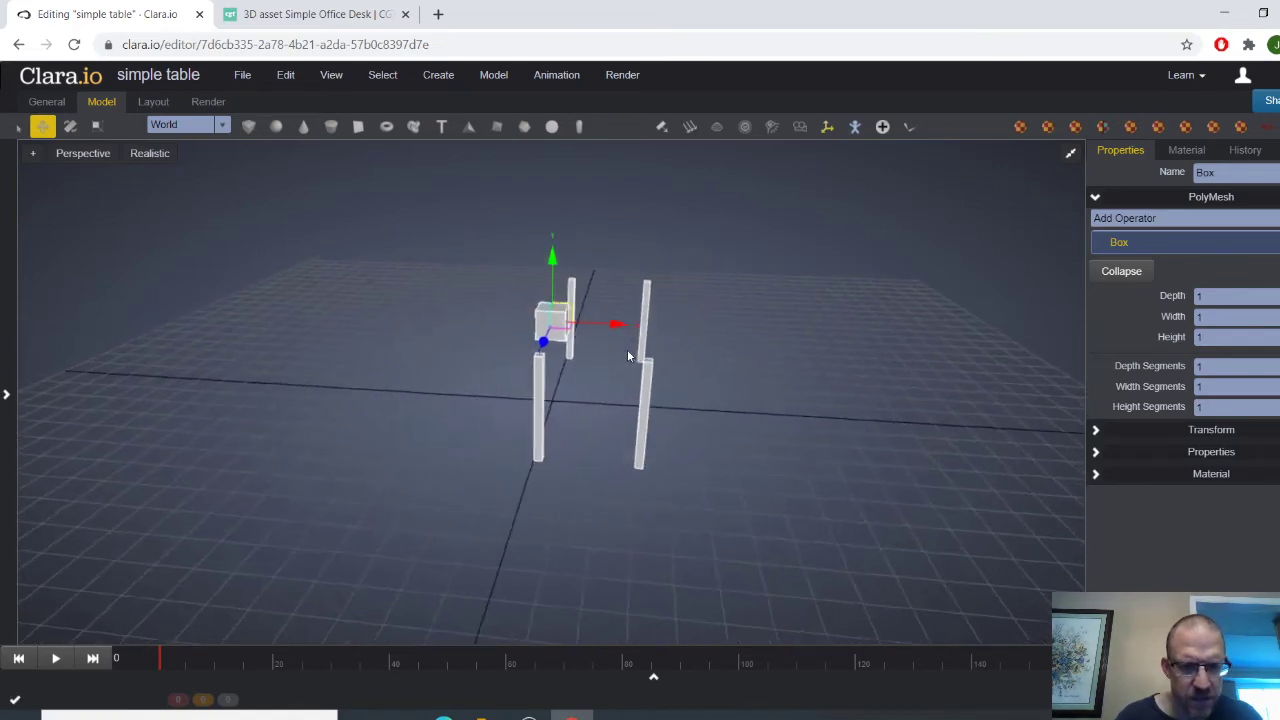
{"action": "left_click_drag", "start_coordinate": [608, 328], "coordinate": [662, 335]}
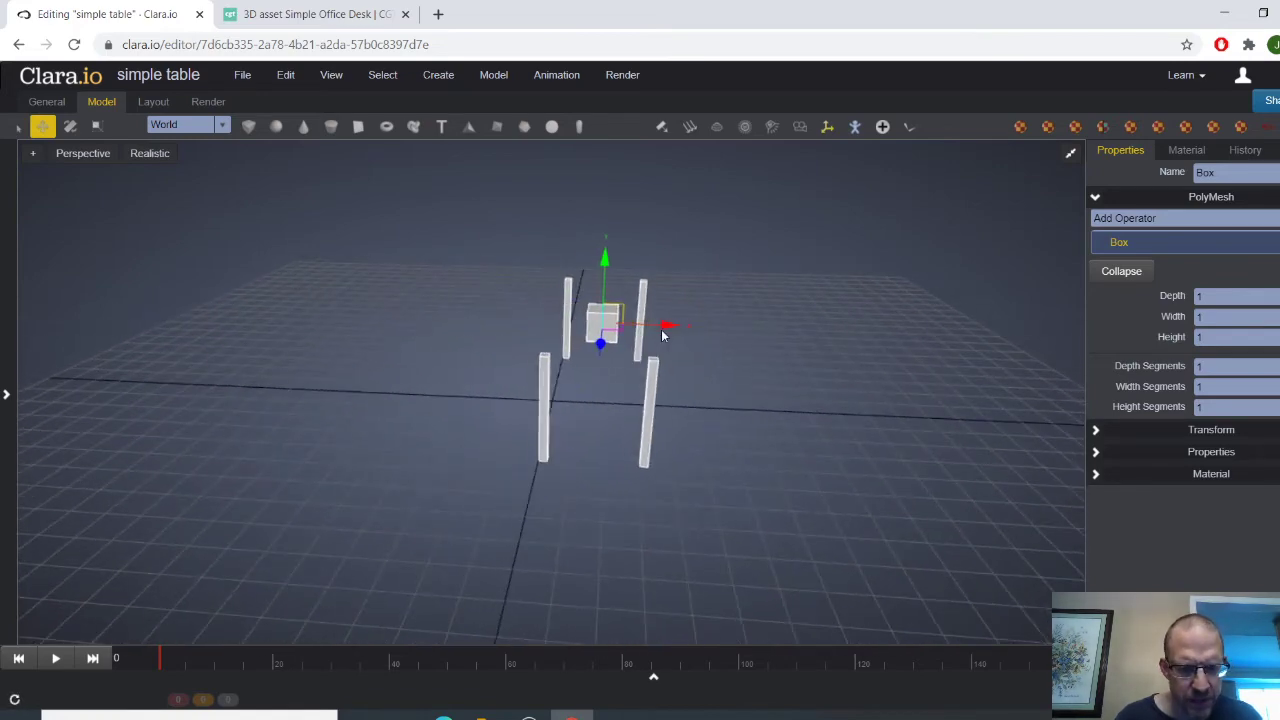
Scale the box along X, Z and Y into a thin tabletop that just covers all four legs
{"action": "left_click", "coordinate": [102, 134]}
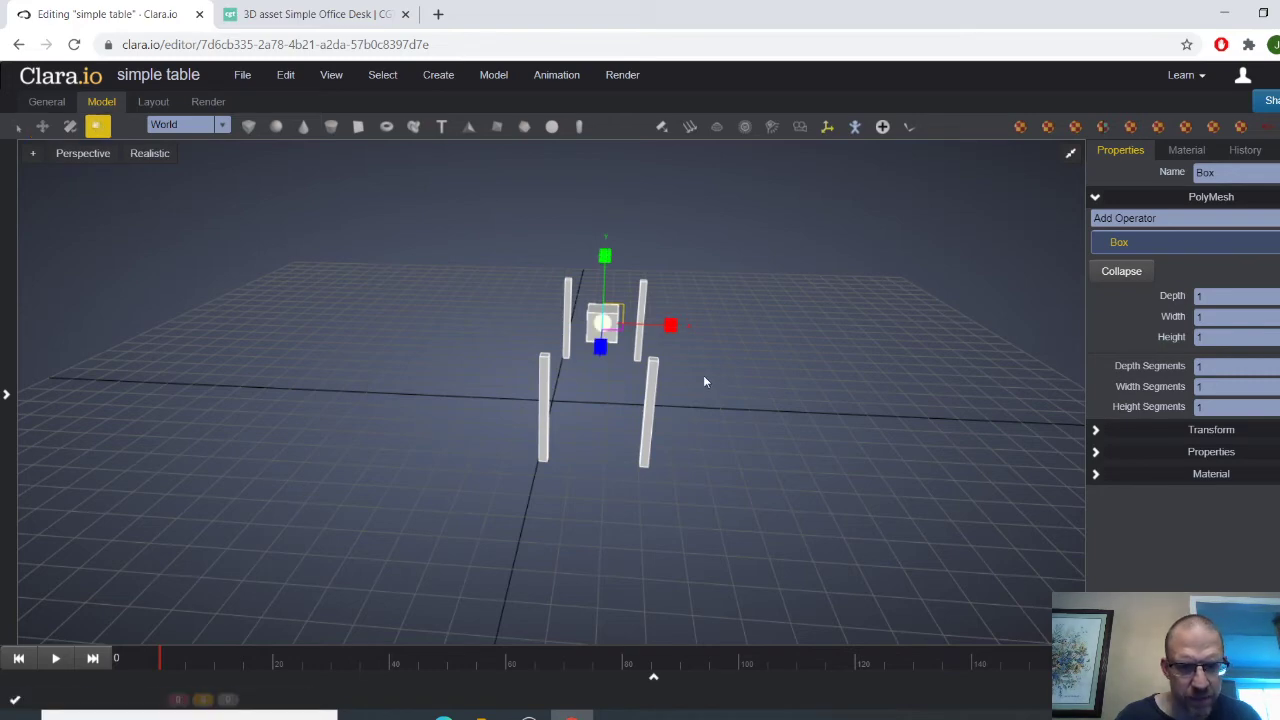
{"action": "left_click_drag", "start_coordinate": [670, 325], "coordinate": [737, 331]}
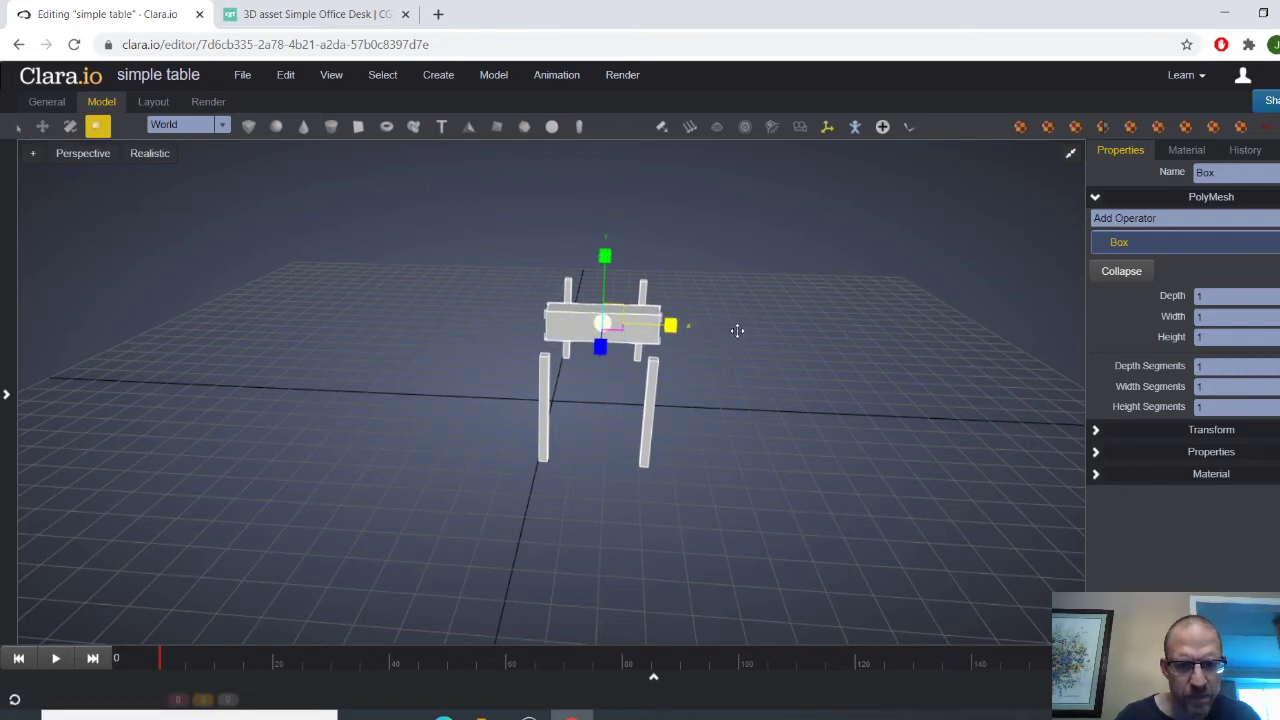
{"action": "middle_click_drag", "start_coordinate": [737, 331], "coordinate": [557, 355]}
{"action": "left_click_drag", "start_coordinate": [543, 326], "coordinate": [367, 349]}
{"action": "middle_click_drag", "start_coordinate": [367, 349], "coordinate": [617, 333]}
{"action": "left_click_drag", "start_coordinate": [606, 252], "coordinate": [609, 278]}
{"action": "mouse_move", "coordinate": [563, 374]}
{"action": "middle_mouse_down"}
{"action": "mouse_move", "coordinate": [660, 386]}
{"action": "mouse_move", "coordinate": [631, 434]}
{"action": "mouse_move", "coordinate": [574, 363]}
{"action": "middle_mouse_up"}
{"action": "left_click_drag", "start_coordinate": [540, 328], "coordinate": [550, 328]}
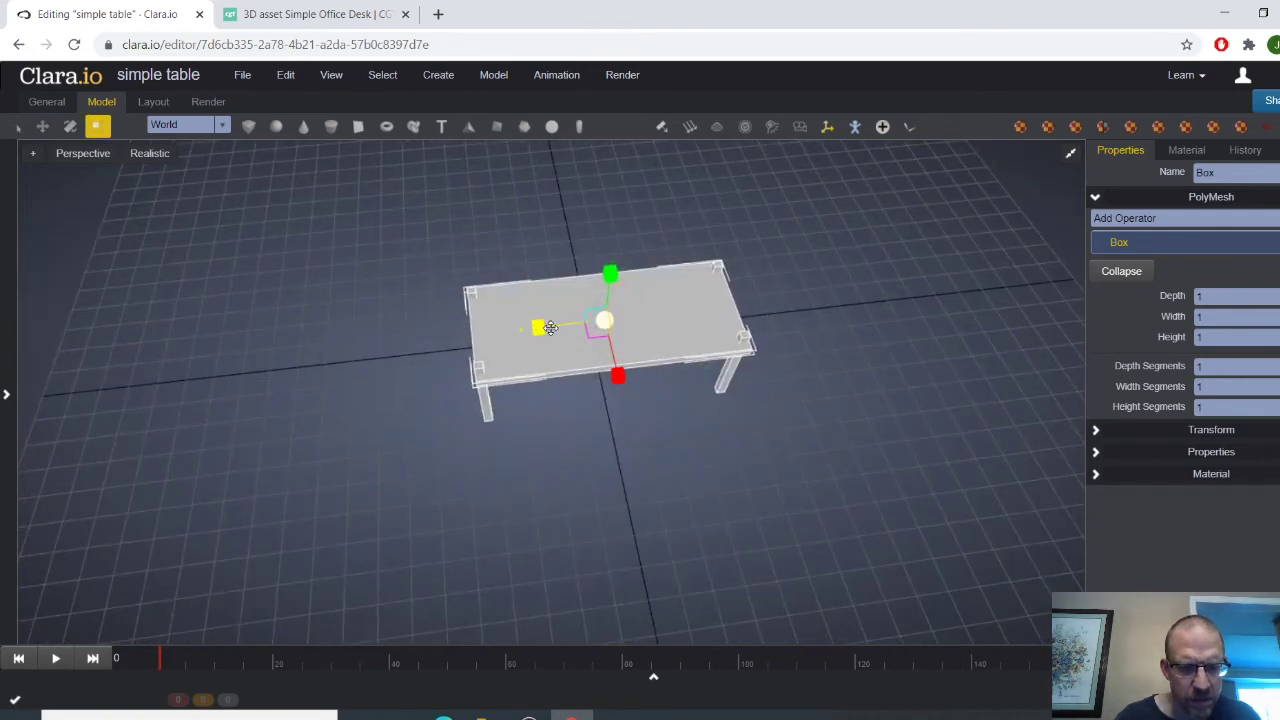
Raise the tabletop along Y so it rests on top of the four legs
{"action": "key", "text": "w"}
{"action": "middle_click_drag", "start_coordinate": [610, 325], "coordinate": [609, 264]}
{"action": "left_click_drag", "start_coordinate": [609, 262], "coordinate": [609, 249]}
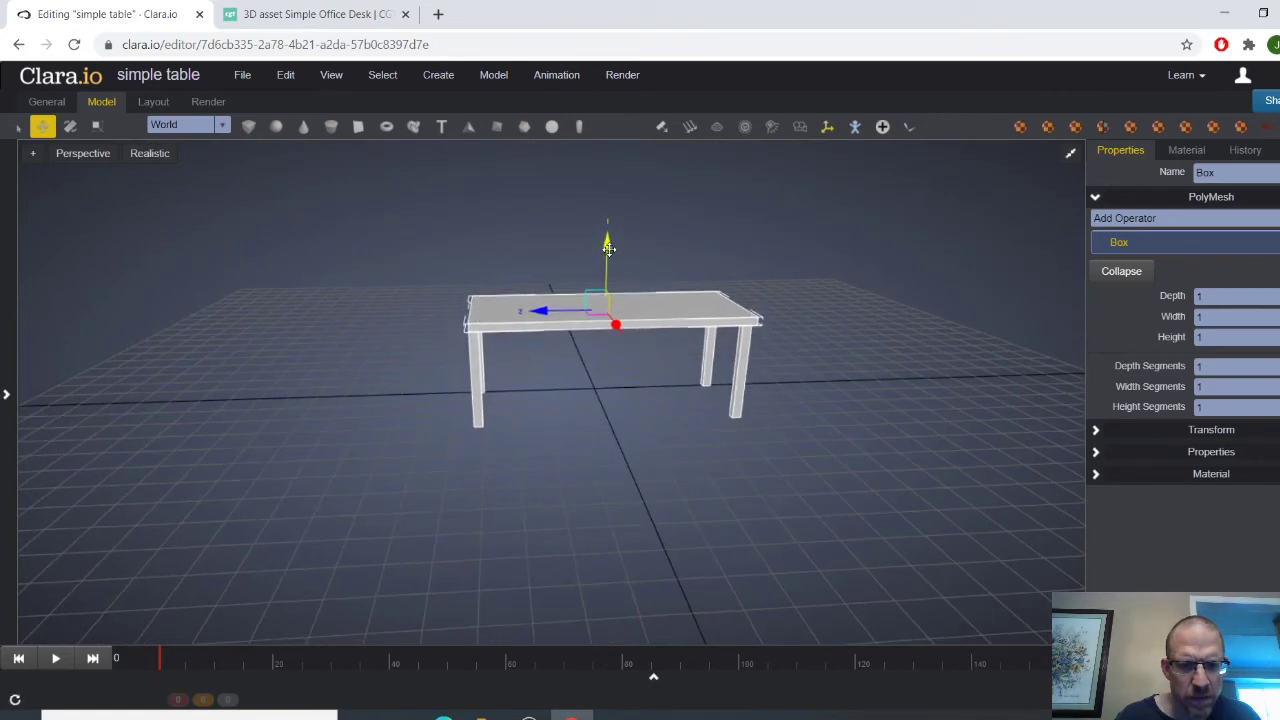
Compare the table with the reference desk and shift the tabletop slightly along Z to centre it over the legs
{"action": "left_click", "coordinate": [378, 14]}
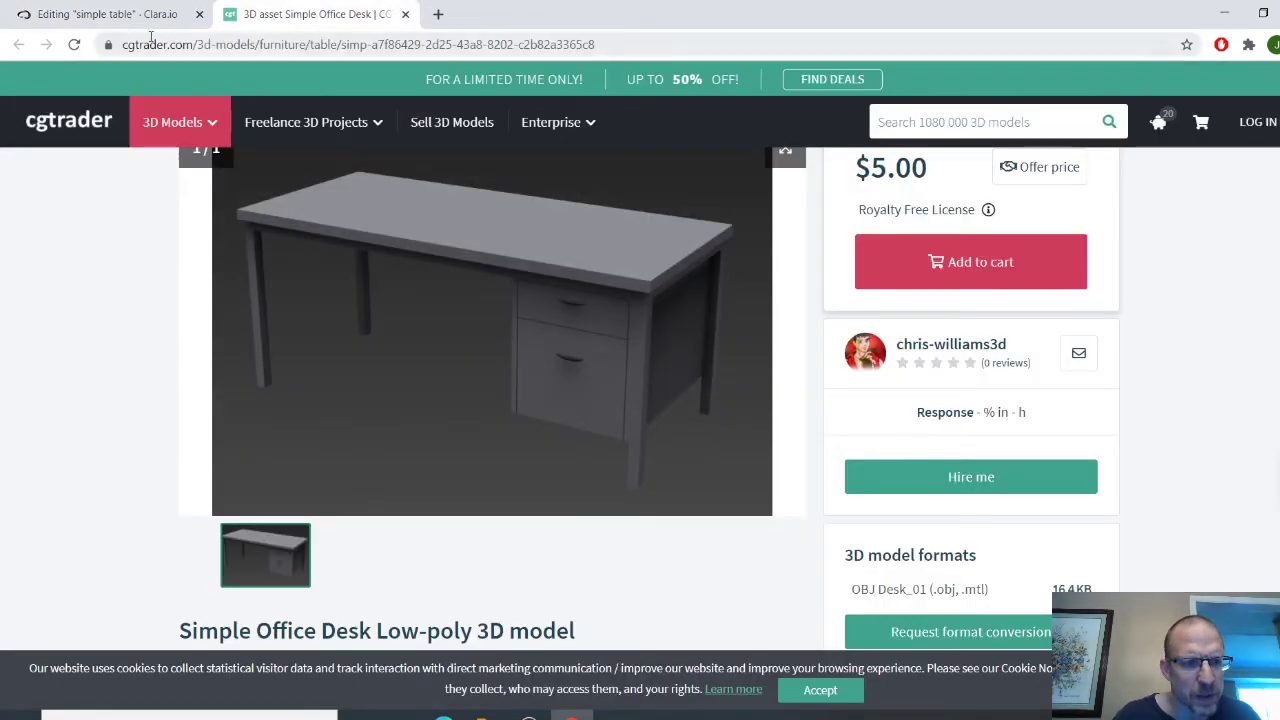
{"action": "left_click", "coordinate": [150, 22]}
{"action": "mouse_move", "coordinate": [588, 417]}
{"action": "middle_mouse_down"}
{"action": "mouse_move", "coordinate": [689, 423]}
{"action": "mouse_move", "coordinate": [651, 471]}
{"action": "mouse_move", "coordinate": [588, 400]}
{"action": "middle_mouse_up"}
{"action": "left_click", "coordinate": [640, 420]}
{"action": "left_click", "coordinate": [588, 400]}
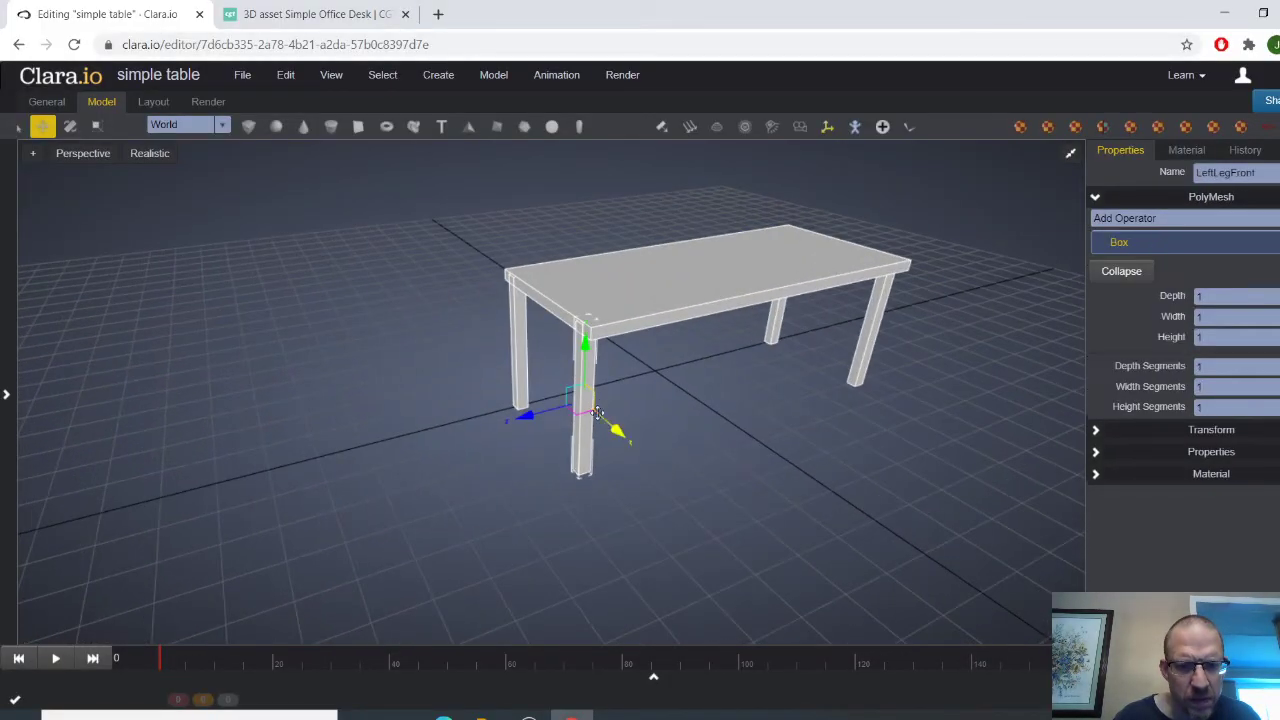
{"action": "left_click", "coordinate": [645, 310]}
{"action": "left_click_drag", "start_coordinate": [661, 281], "coordinate": [656, 279]}
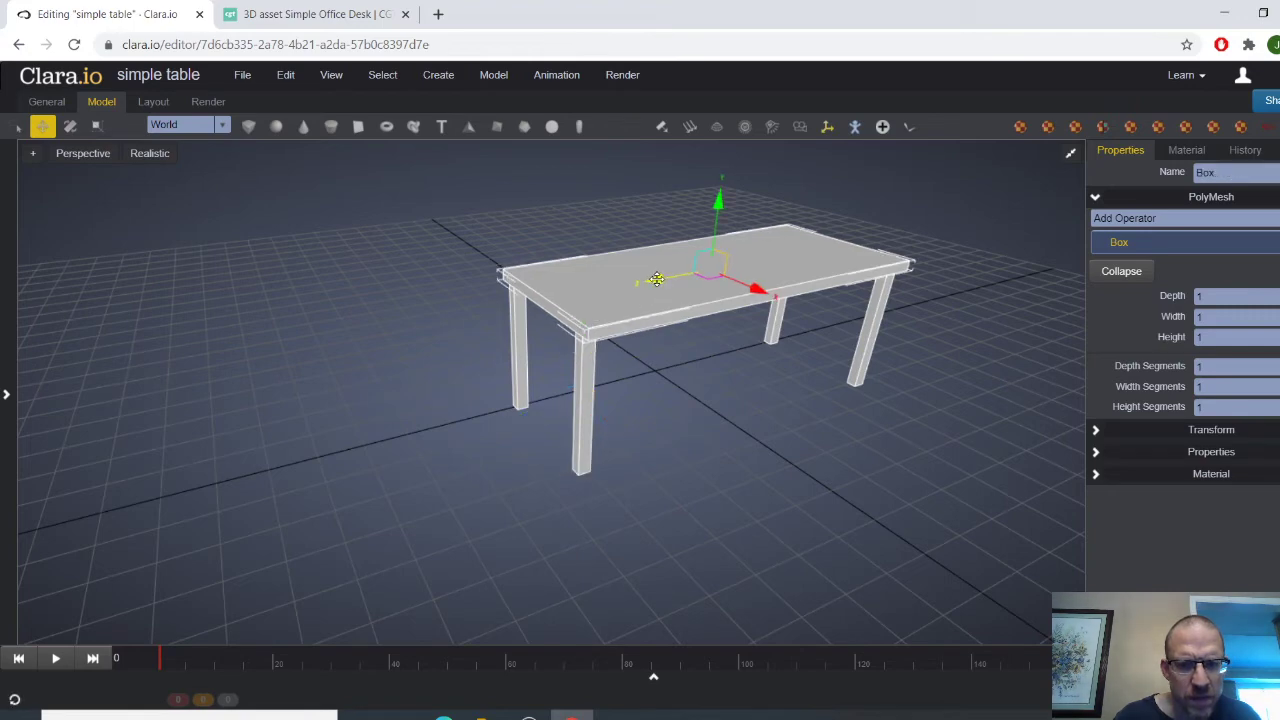
{"action": "middle_click_drag", "start_coordinate": [656, 279], "coordinate": [785, 326]}
Clone the tabletop and raise the copy along Y slightly above the original
{"action": "left_click", "coordinate": [772, 350]}
{"action": "middle_click_drag", "start_coordinate": [671, 420], "coordinate": [586, 254]}
{"action": "left_click", "coordinate": [586, 254]}
{"action": "left_click", "coordinate": [315, 14]}
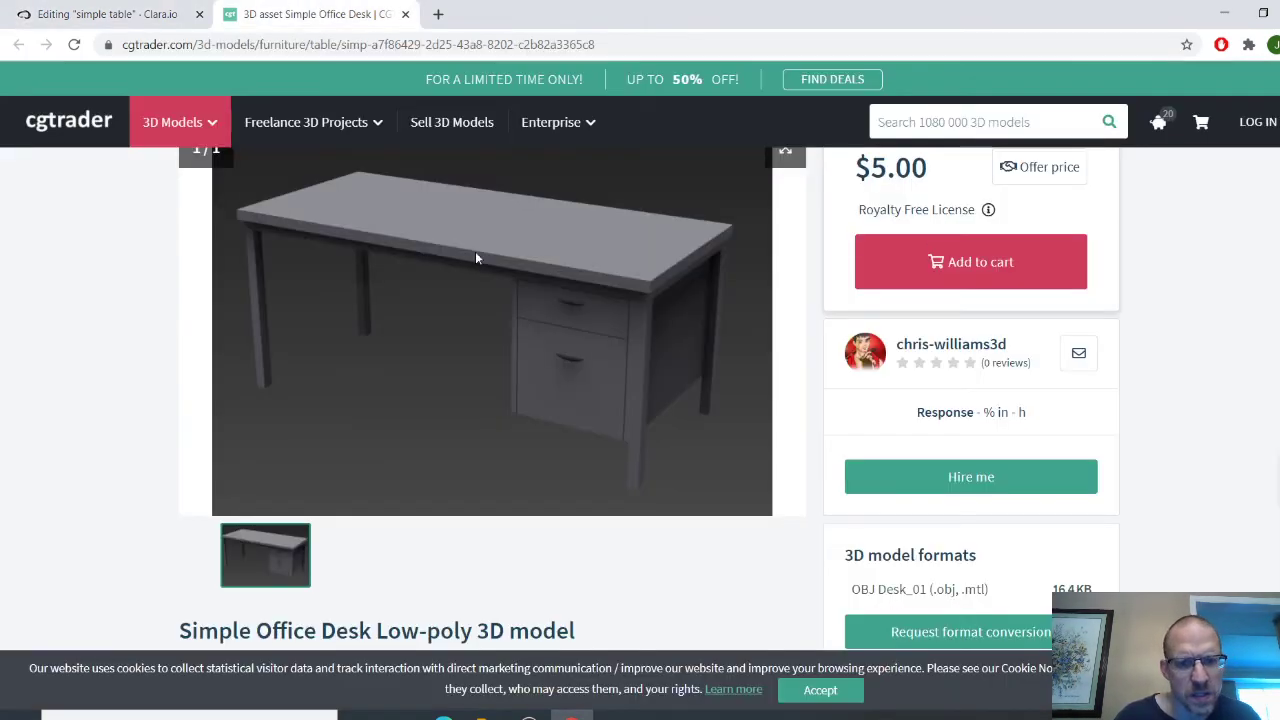
{"action": "left_click", "coordinate": [132, 22]}
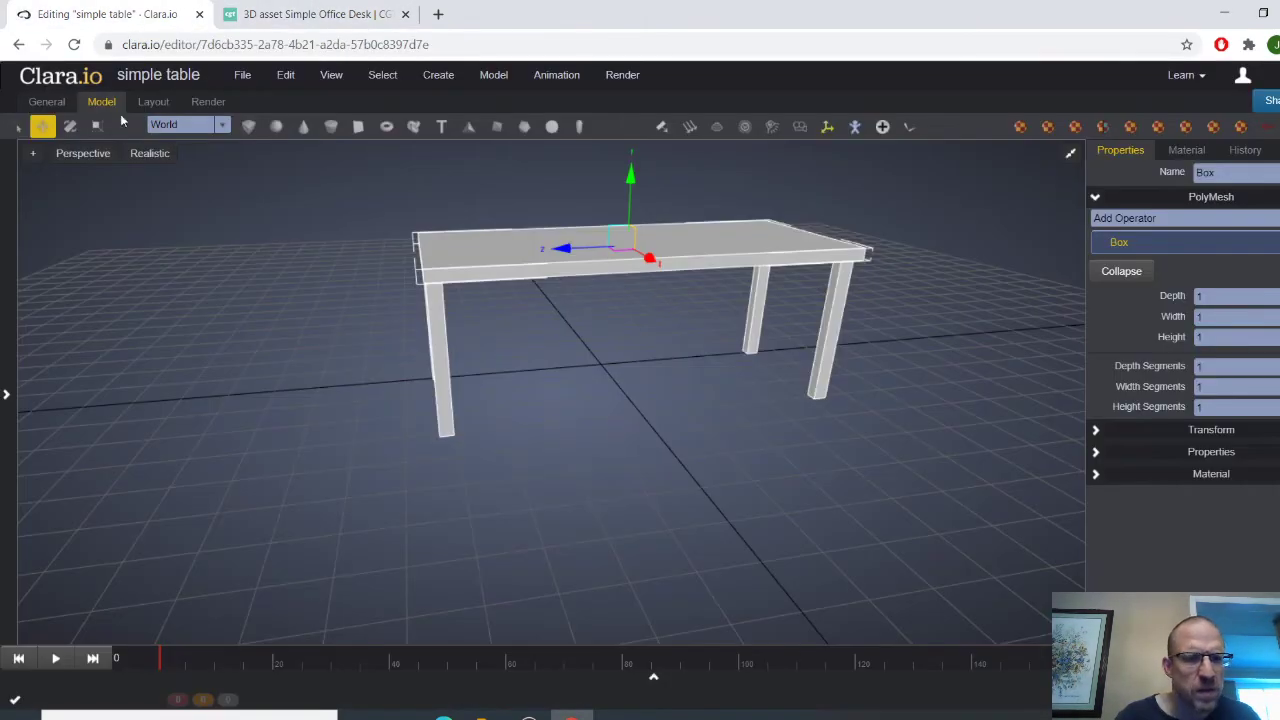
{"action": "left_click", "coordinate": [285, 76]}
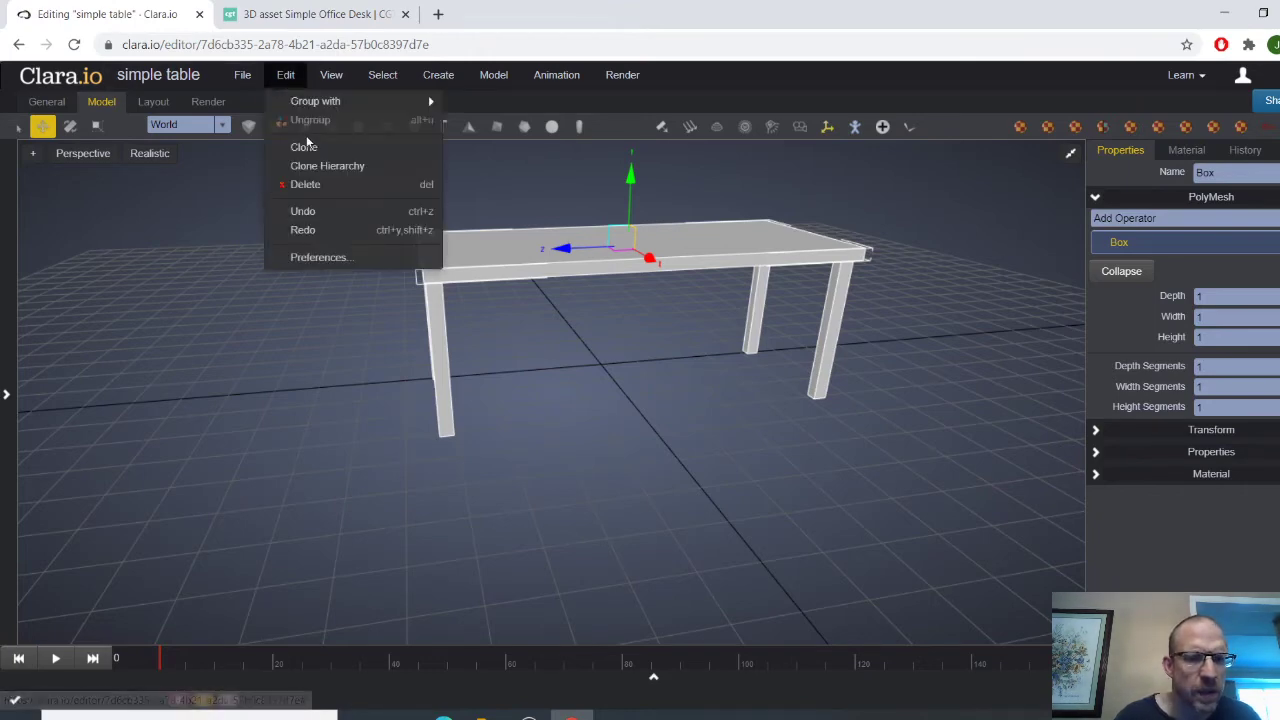
{"action": "left_click", "coordinate": [304, 147]}
{"action": "left_click", "coordinate": [676, 303]}
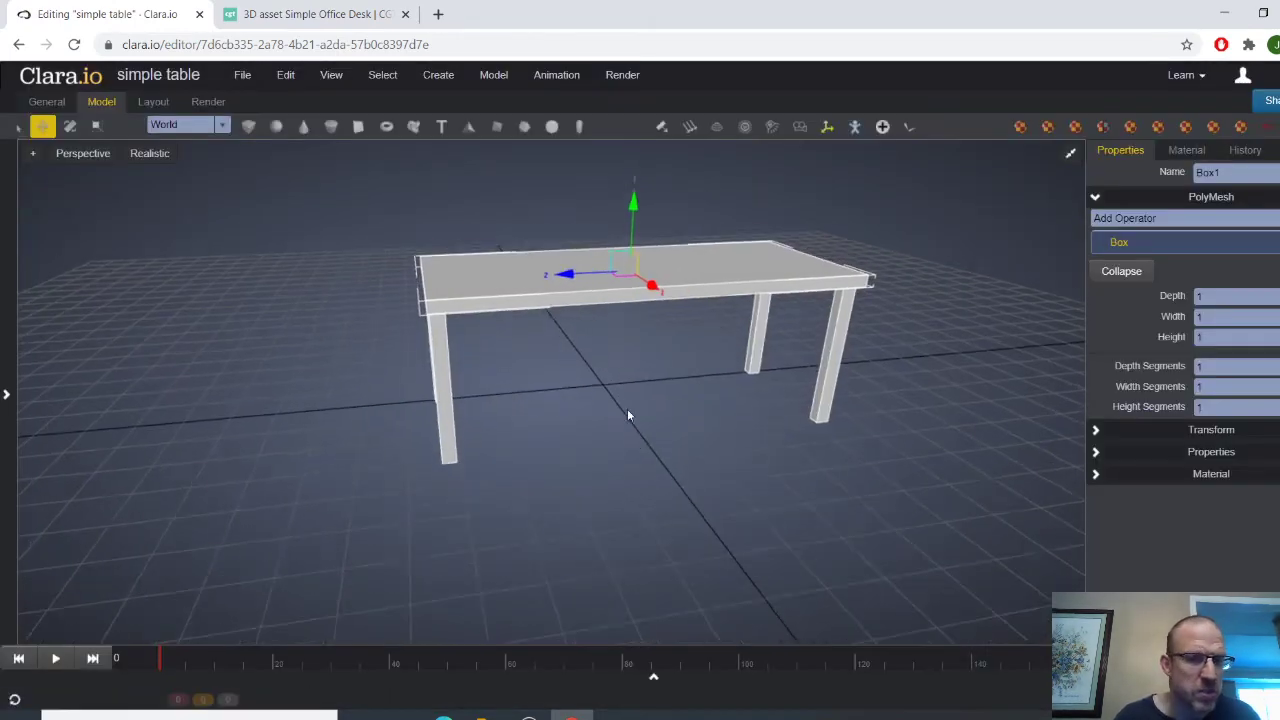
{"action": "middle_click_drag", "start_coordinate": [628, 414], "coordinate": [646, 380]}
{"action": "left_click_drag", "start_coordinate": [634, 236], "coordinate": [633, 218]}
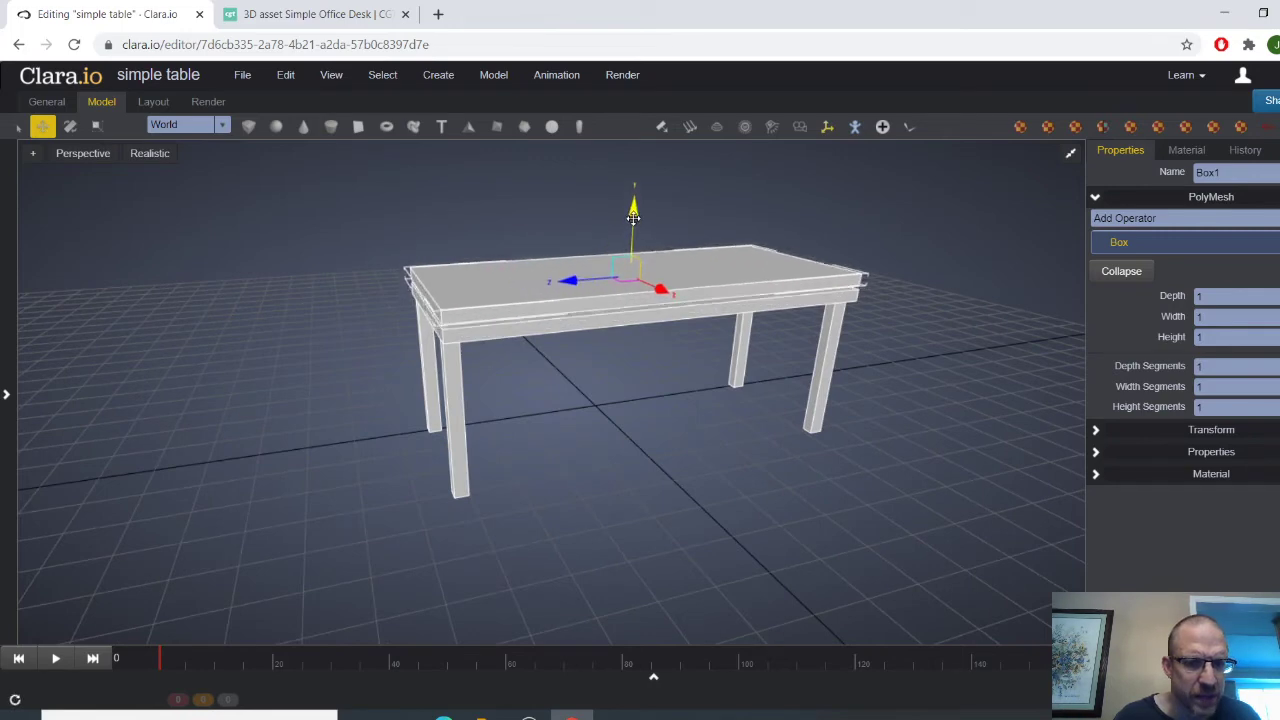
Scale the copied tabletop uniformly so it slightly overhangs the original slab on all sides
{"action": "left_click", "coordinate": [97, 126]}
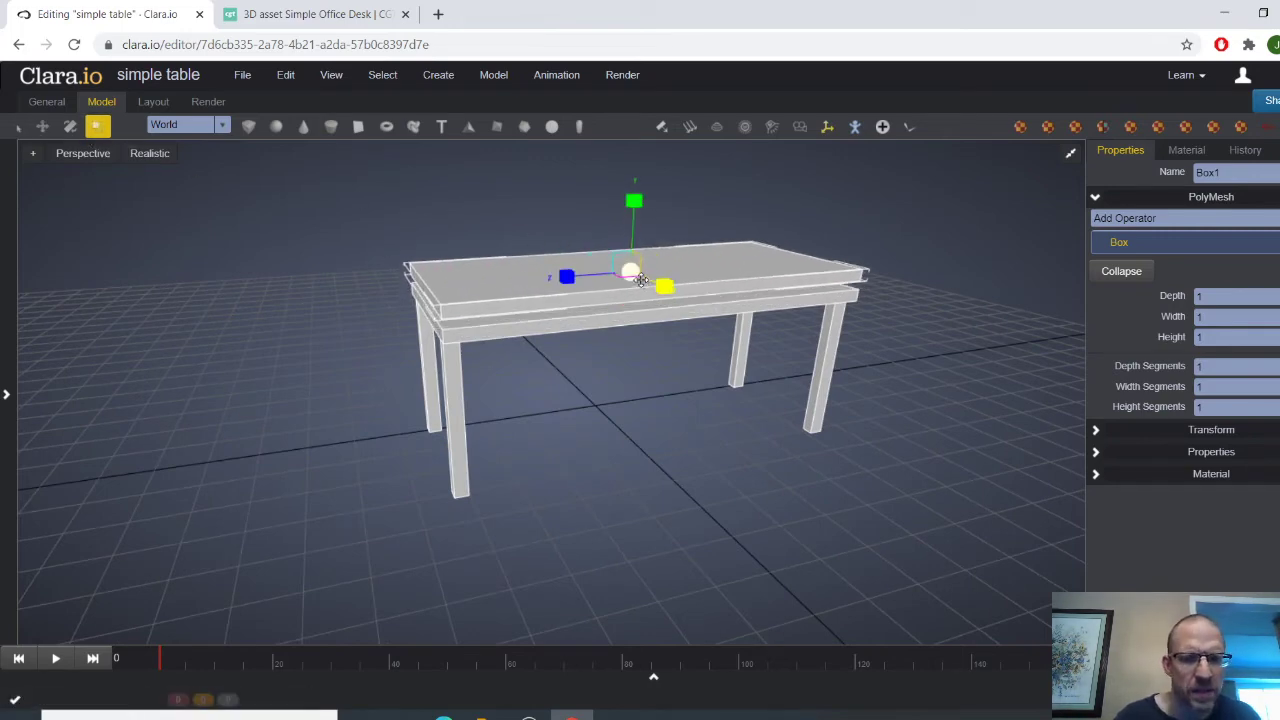
{"action": "left_click_drag", "start_coordinate": [630, 271], "coordinate": [634, 270]}
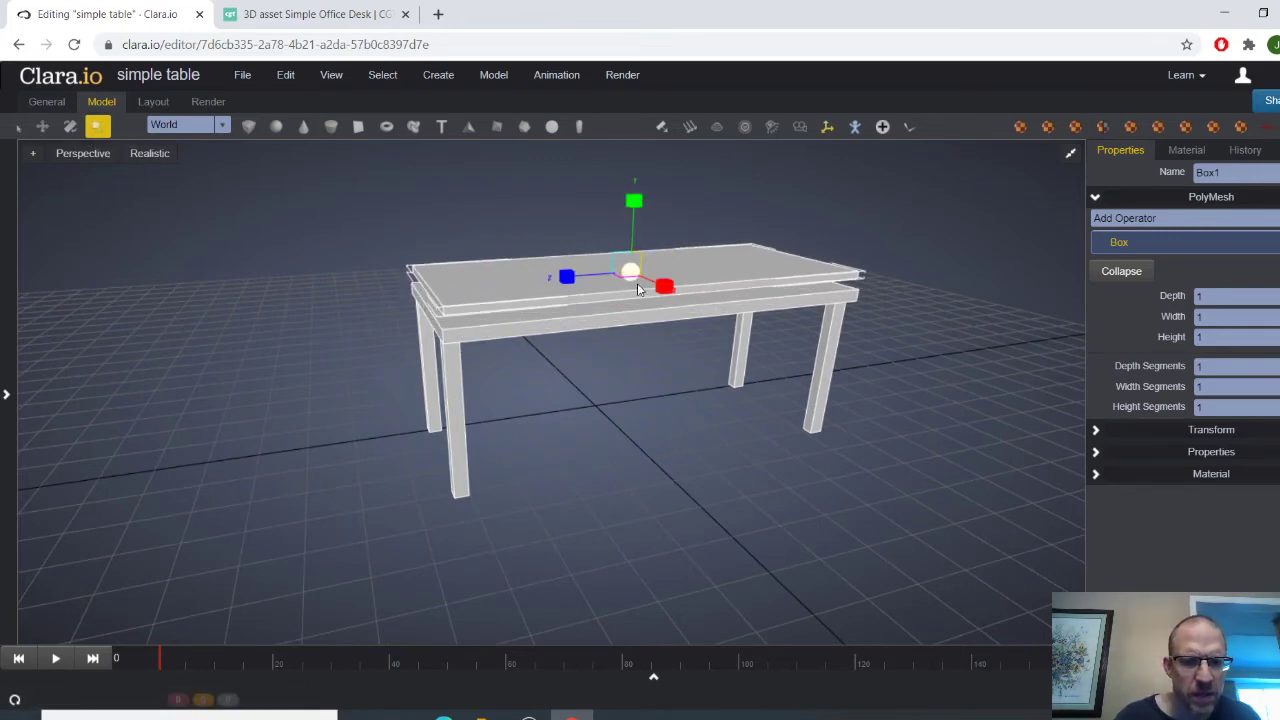
{"action": "scroll", "coordinate": [637, 284], "scroll_direction": "up", "scroll_amount": 1}
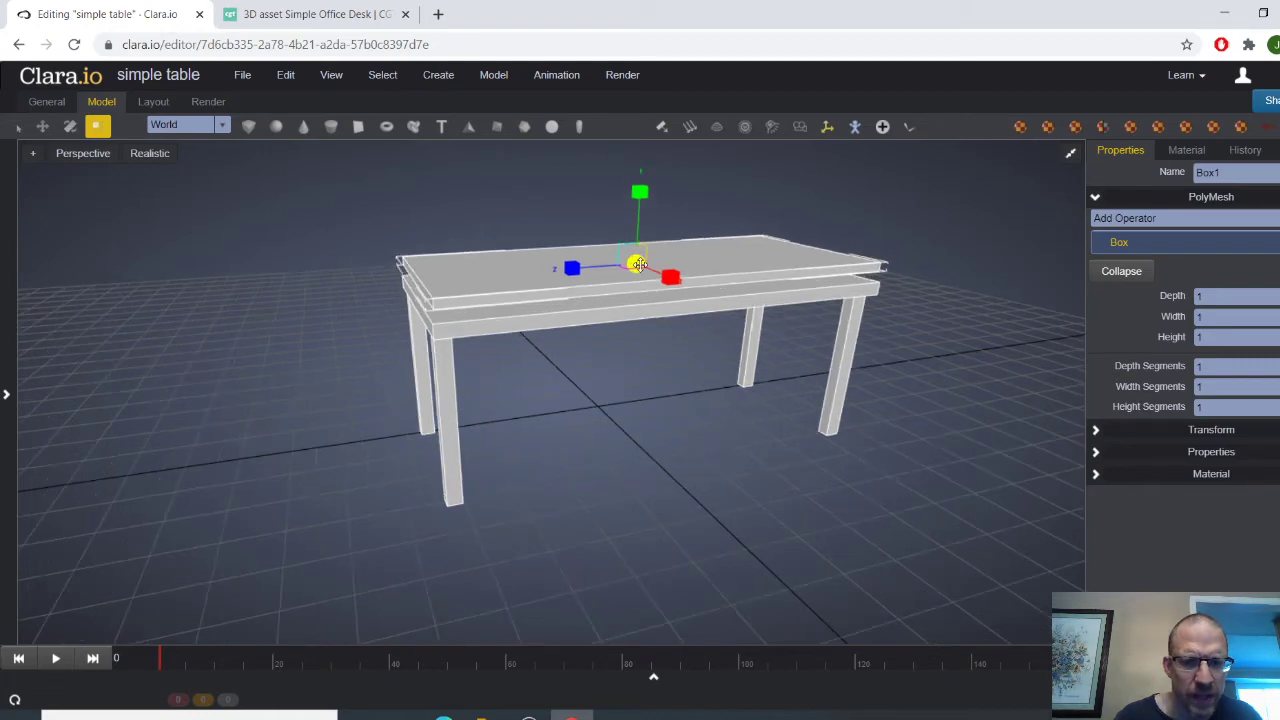
{"action": "mouse_move", "coordinate": [638, 264]}
{"action": "left_mouse_down"}
{"action": "mouse_move", "coordinate": [609, 277]}
{"action": "mouse_move", "coordinate": [626, 274]}
{"action": "left_mouse_up"}
Lower the copied slab along Y until it sits on the original tabletop, and clear the selection
{"action": "key", "text": "w"}
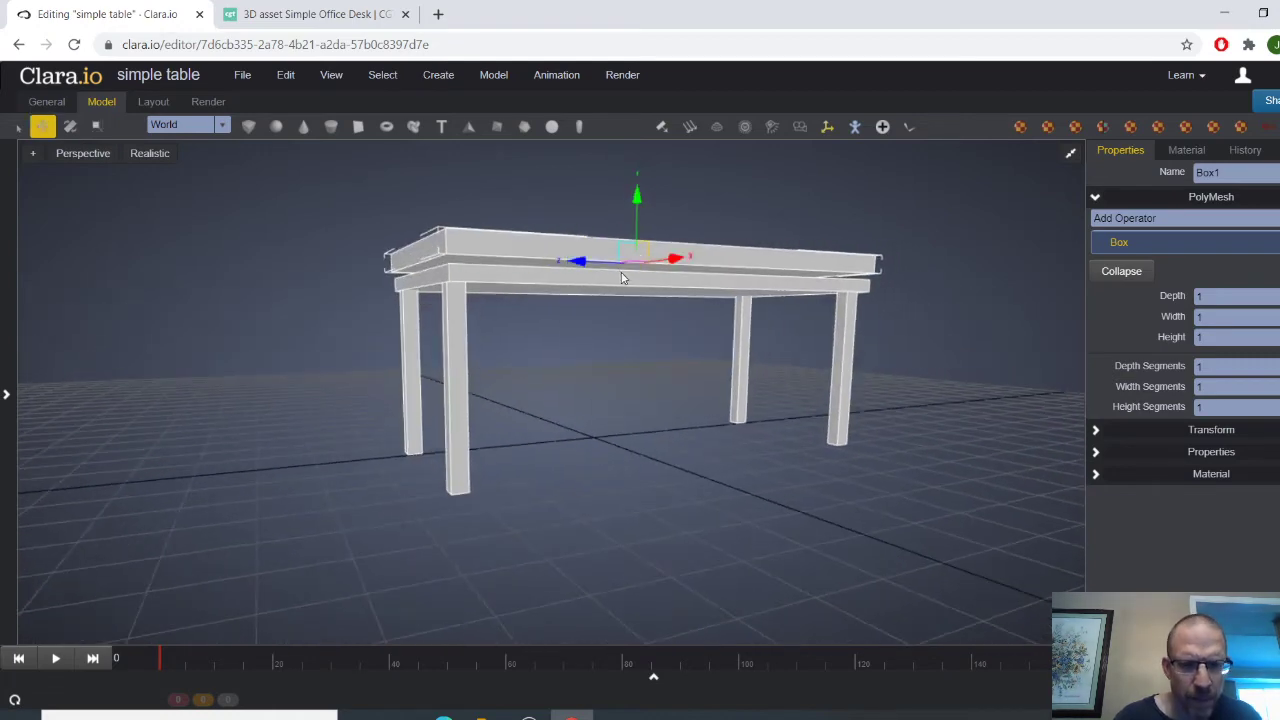
{"action": "left_click_drag", "start_coordinate": [637, 200], "coordinate": [637, 207]}
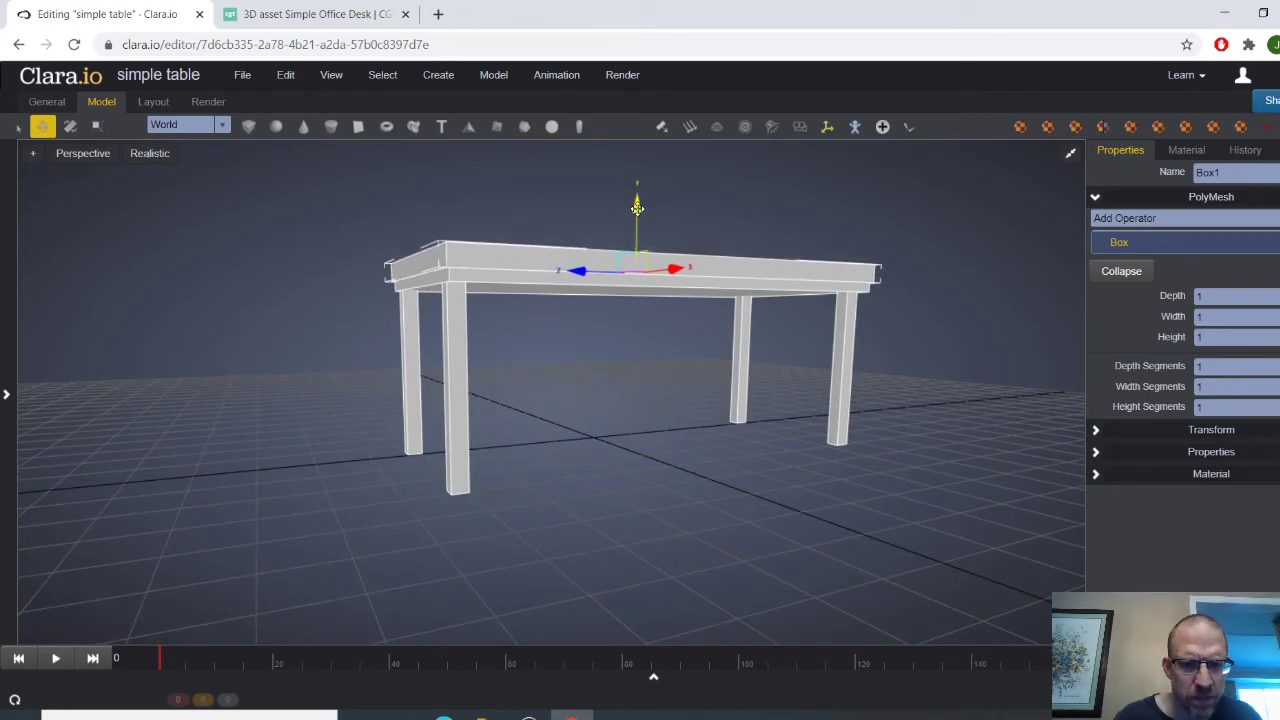
{"action": "left_click", "coordinate": [673, 325]}
Examine the table from several angles and compare it with the reference office desk
{"action": "left_click_drag", "start_coordinate": [717, 359], "coordinate": [770, 363], "text": "alt"}
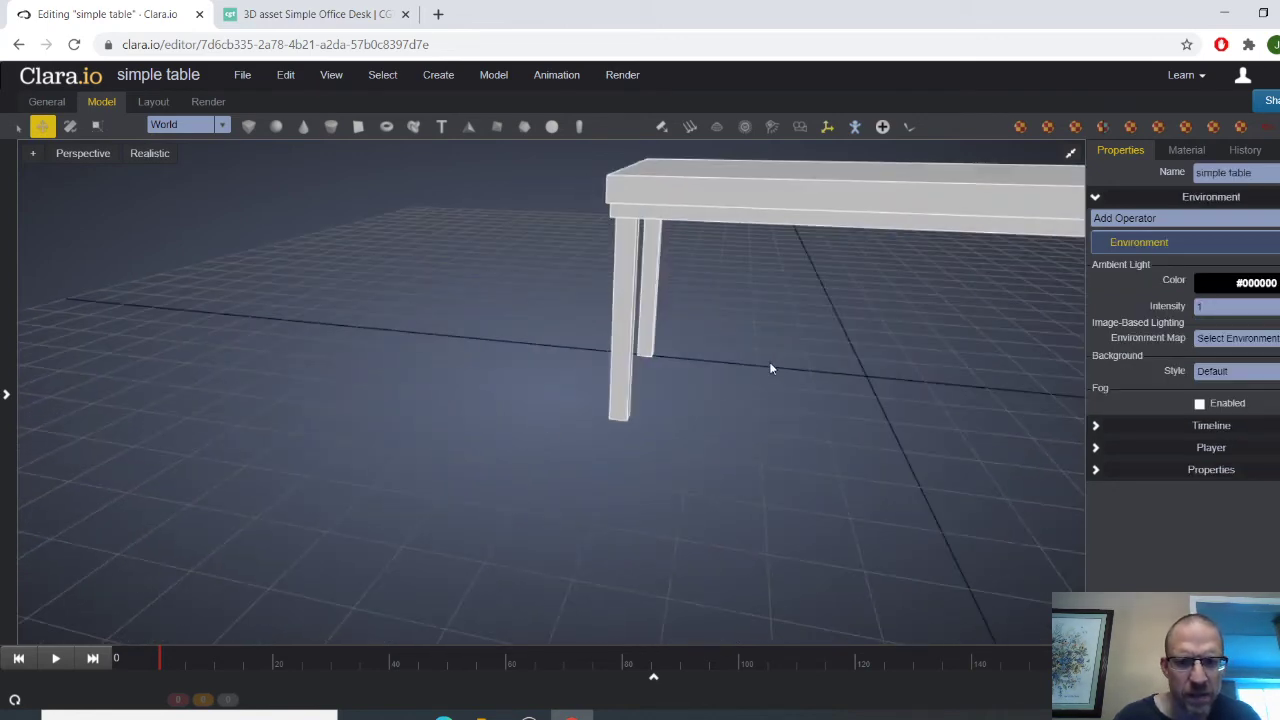
{"action": "middle_click_drag", "start_coordinate": [770, 368], "coordinate": [251, 454]}
{"action": "left_click_drag", "start_coordinate": [800, 420], "coordinate": [648, 443], "text": "alt"}
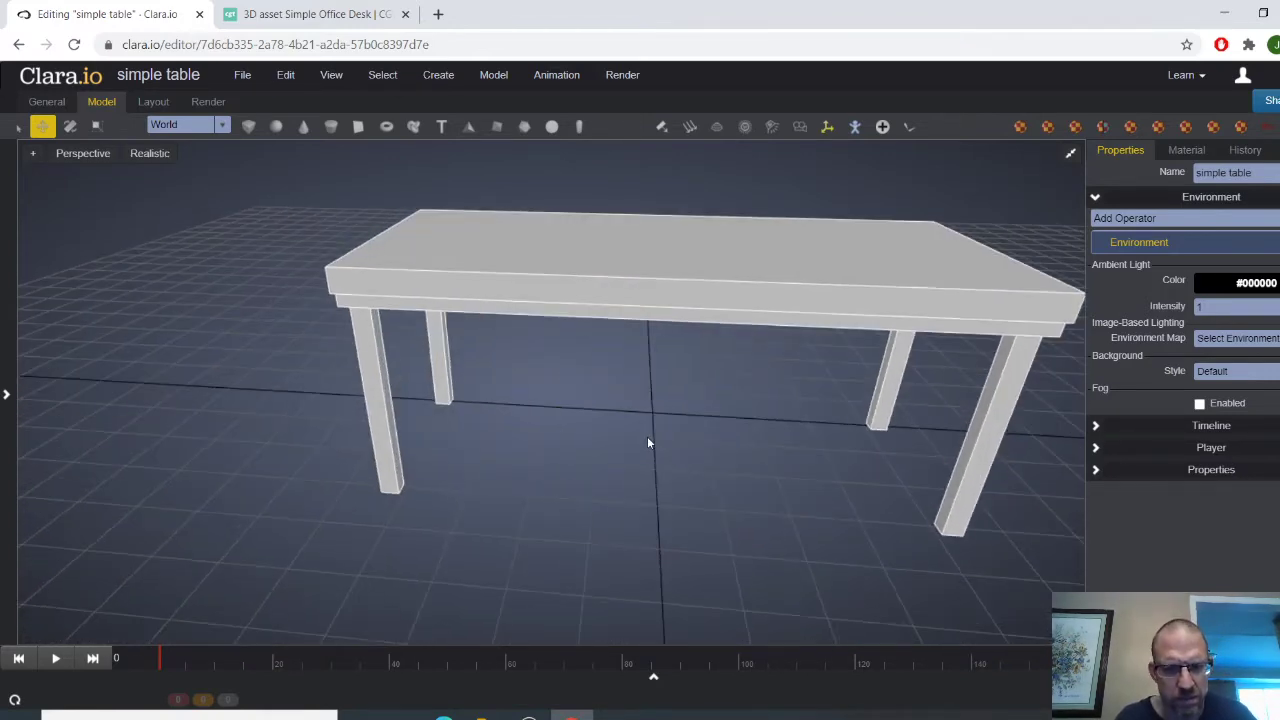
{"action": "left_click", "coordinate": [290, 14]}
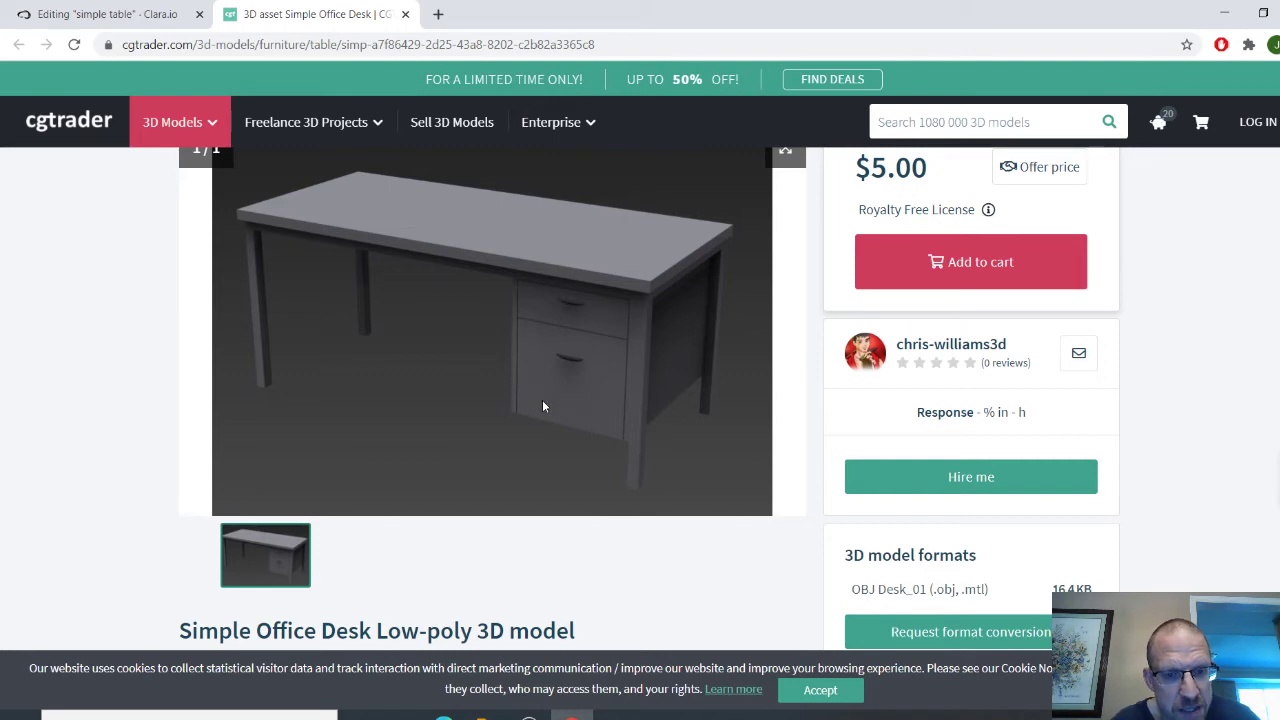
{"action": "left_click", "coordinate": [38, 4]}
{"action": "scroll", "coordinate": [854, 540], "scroll_direction": "down", "scroll_amount": 2}
{"action": "middle_click_drag", "start_coordinate": [854, 540], "coordinate": [728, 436]}
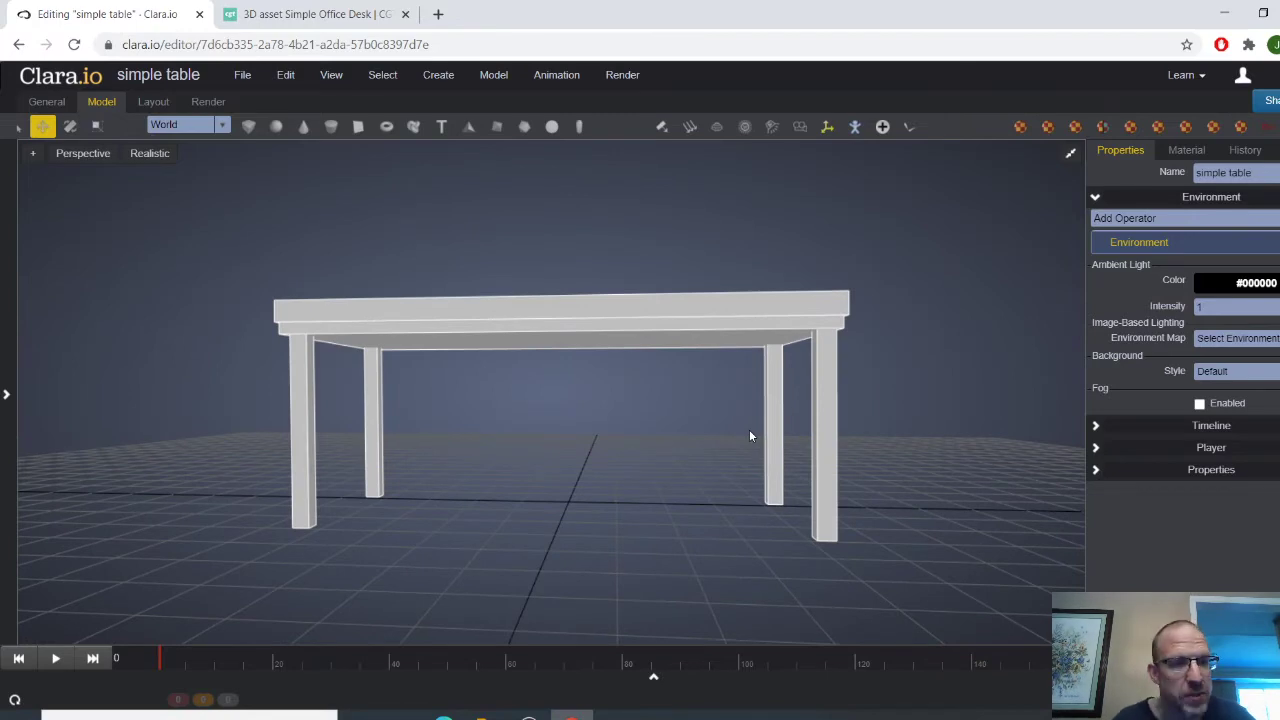
Add a new box and move it along Z and X to sit between the two legs at one end of the table
{"action": "left_click", "coordinate": [248, 126]}
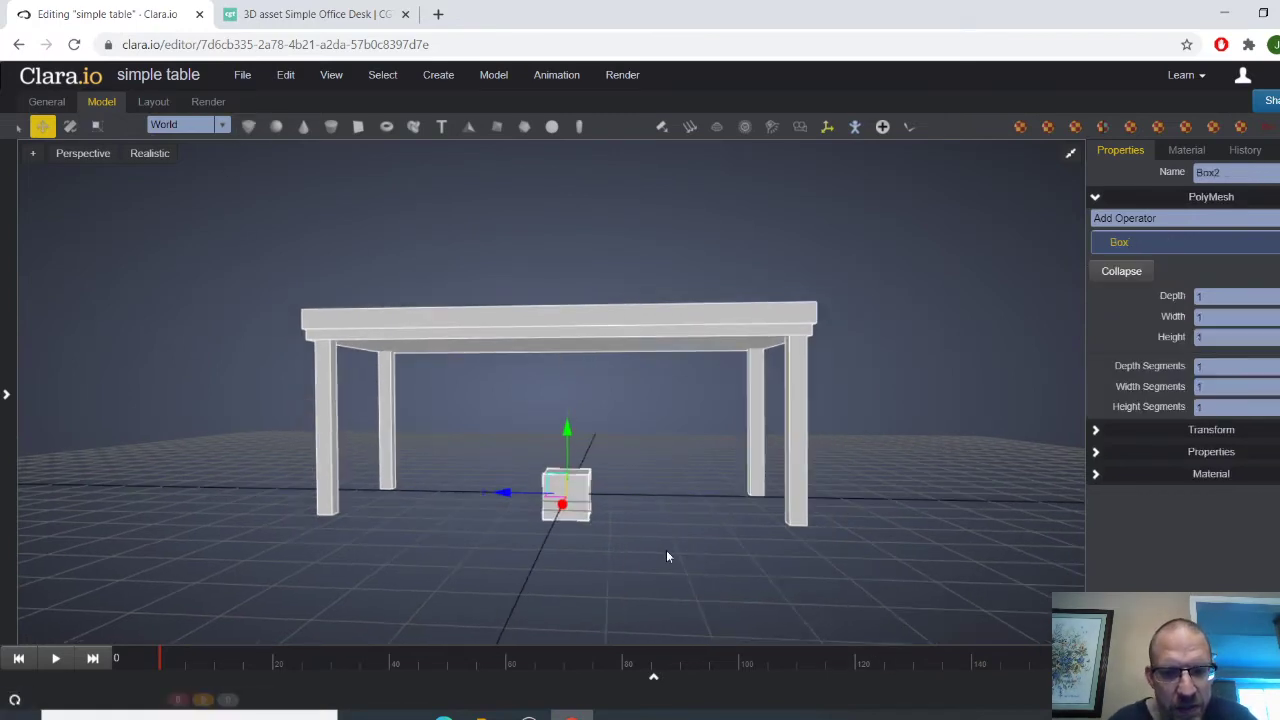
{"action": "middle_click_drag", "start_coordinate": [666, 550], "coordinate": [563, 520]}
{"action": "left_click_drag", "start_coordinate": [512, 495], "coordinate": [660, 494]}
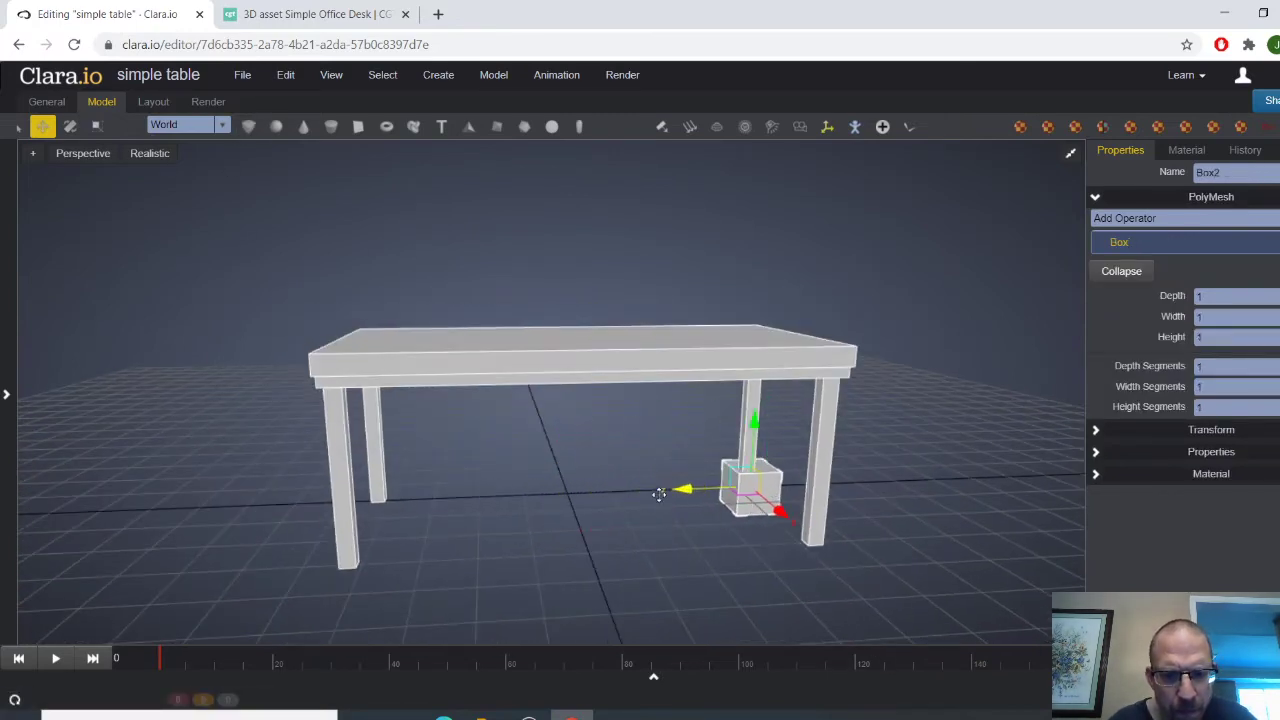
{"action": "left_click", "coordinate": [300, 14]}
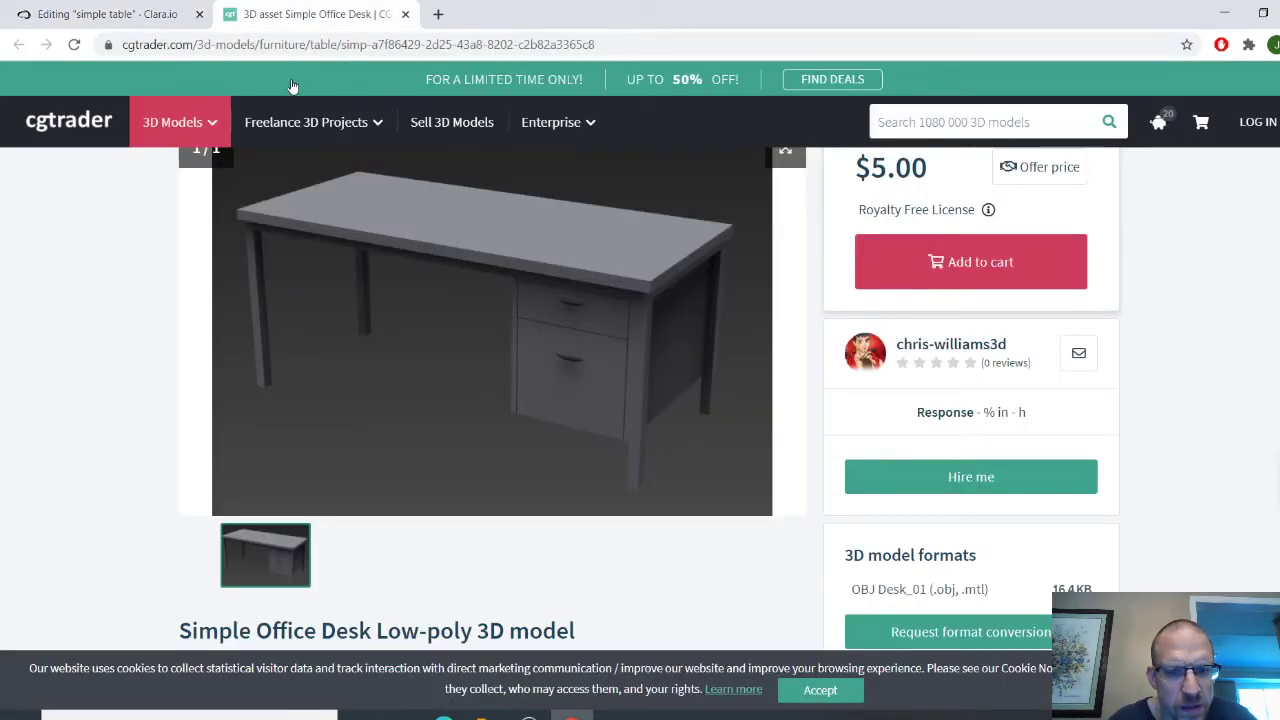
{"action": "left_click", "coordinate": [128, 22]}
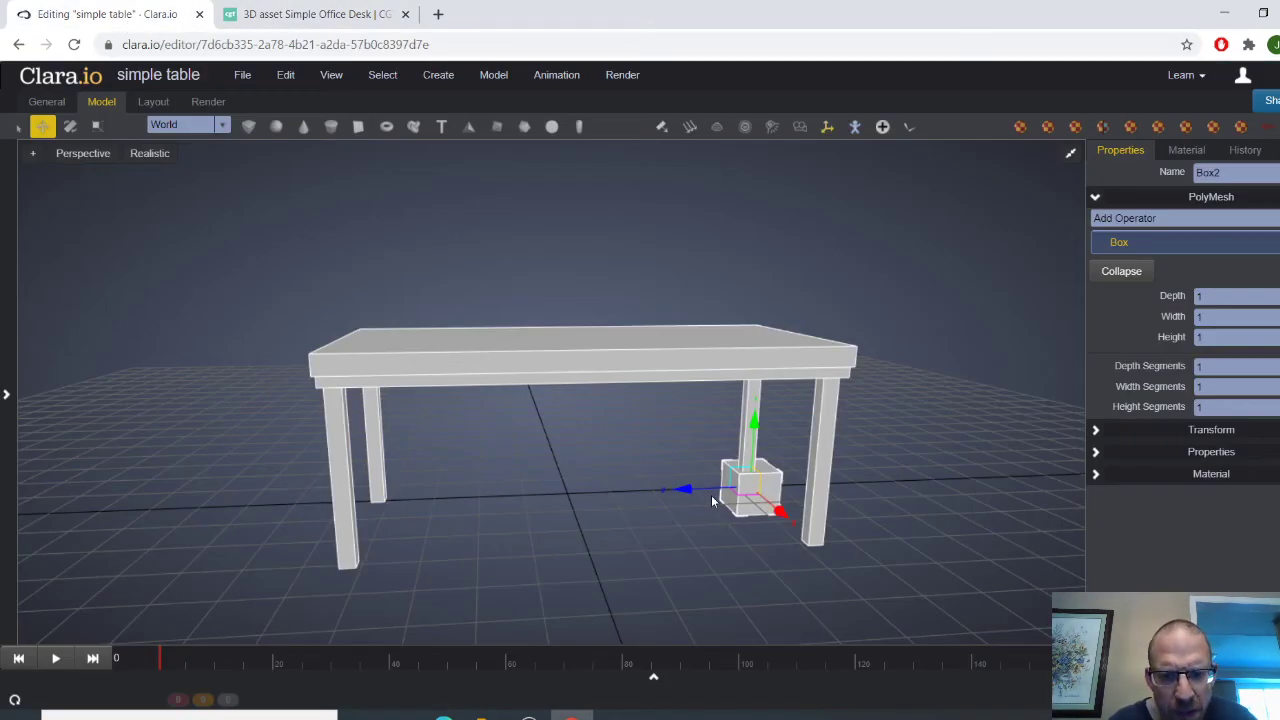
{"action": "left_click_drag", "start_coordinate": [711, 495], "coordinate": [676, 491]}
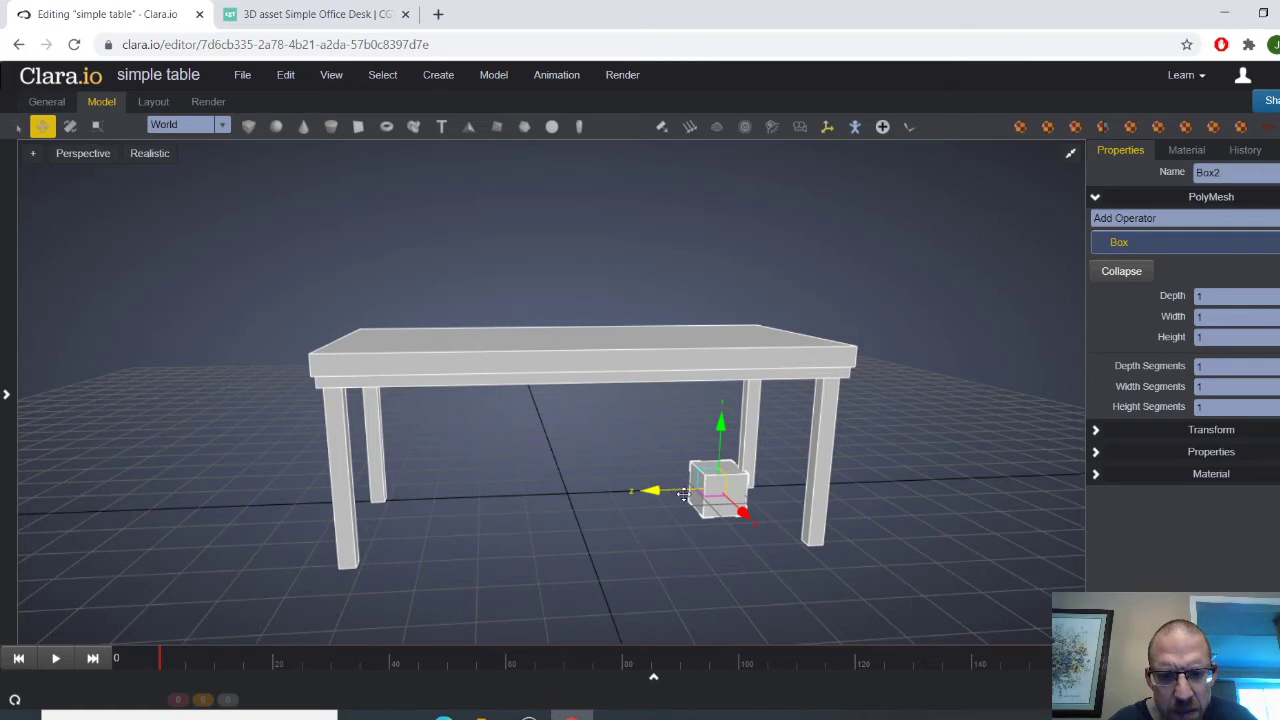
{"action": "left_click_drag", "start_coordinate": [748, 516], "coordinate": [775, 545]}
{"action": "middle_click_drag", "start_coordinate": [730, 534], "coordinate": [826, 521]}
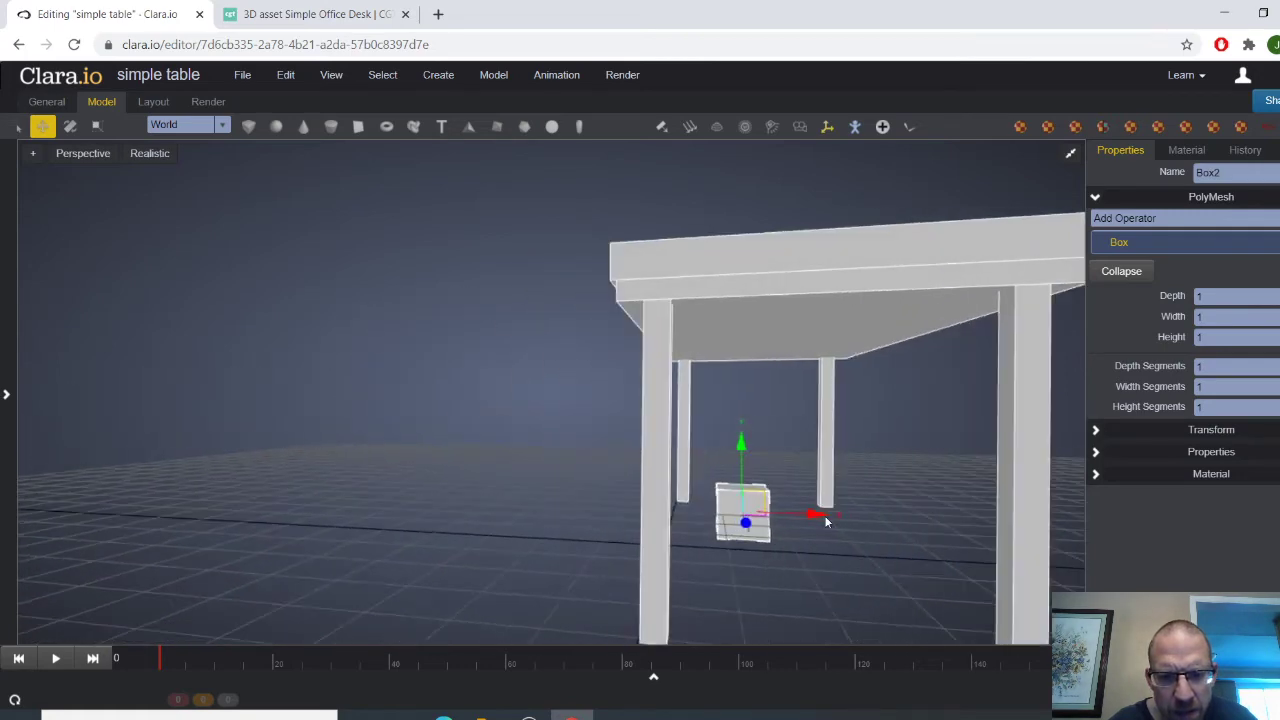
{"action": "left_click_drag", "start_coordinate": [822, 516], "coordinate": [839, 516]}
{"action": "middle_click_drag", "start_coordinate": [572, 530], "coordinate": [430, 536]}
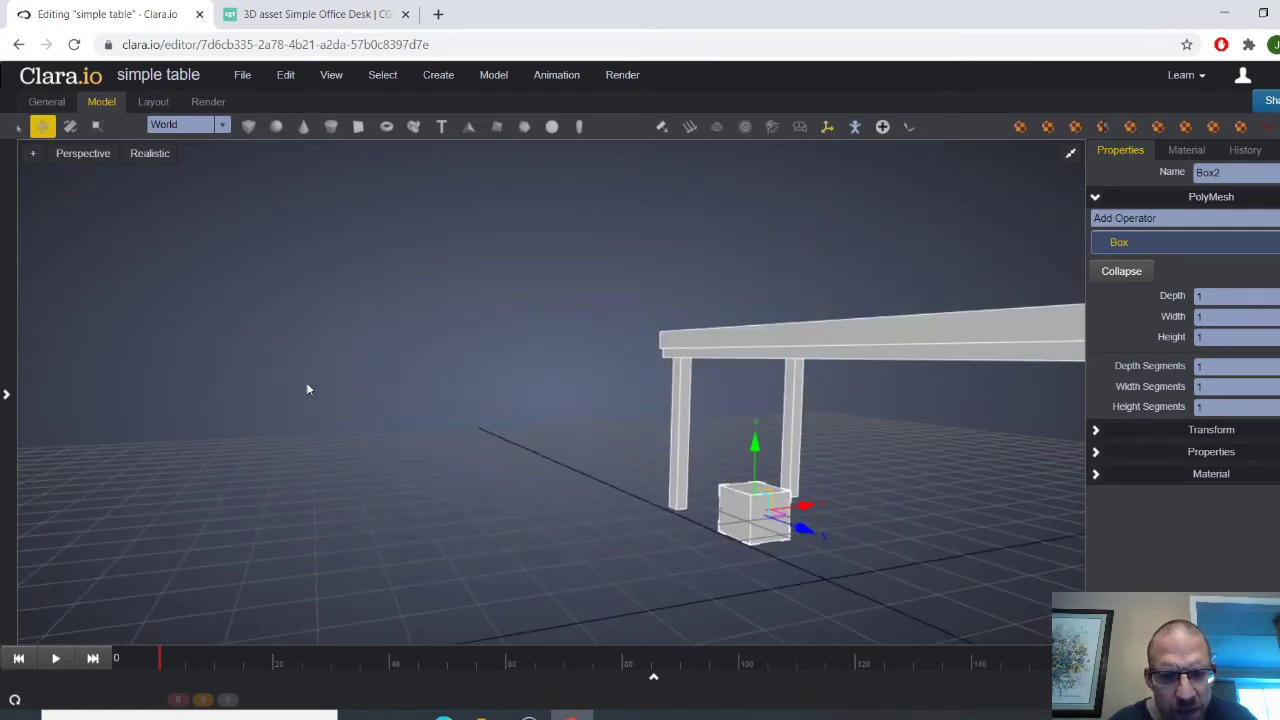
Narrow the new box along Z beside the end legs and stretch it along X to span the distance between them
{"action": "left_click", "coordinate": [97, 126]}
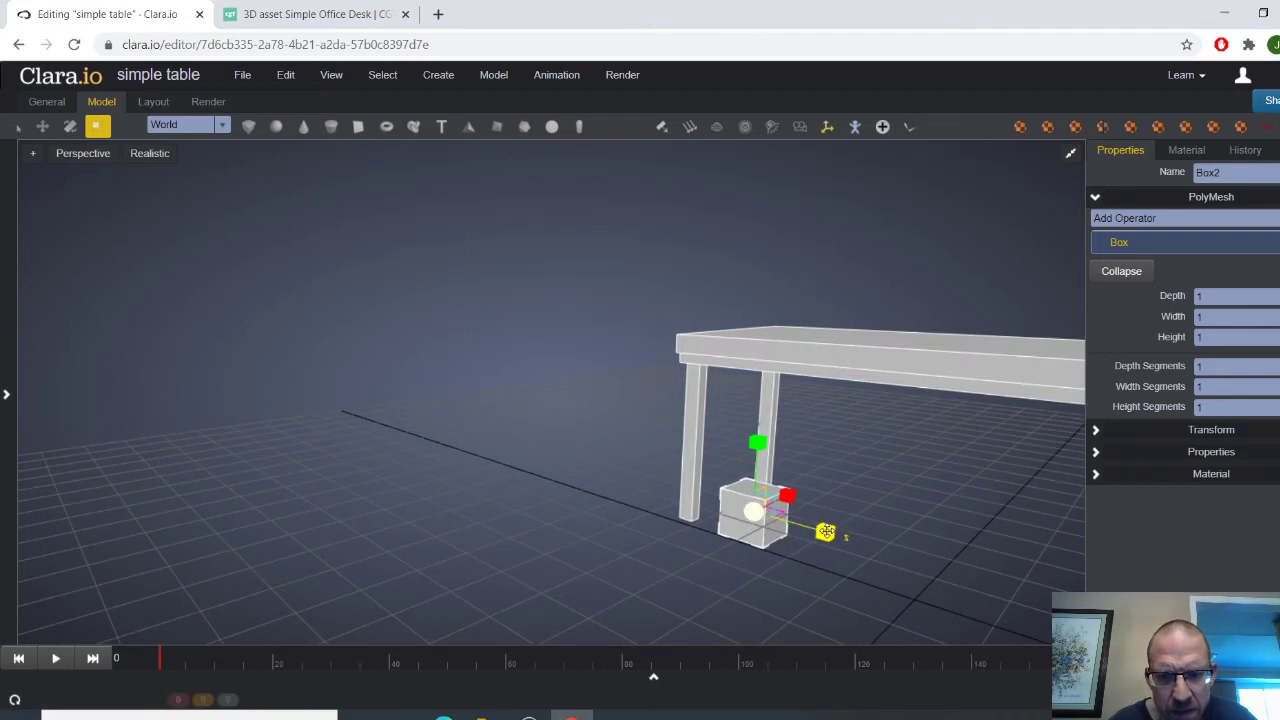
{"action": "left_click_drag", "start_coordinate": [826, 531], "coordinate": [788, 521]}
{"action": "key", "text": "w"}
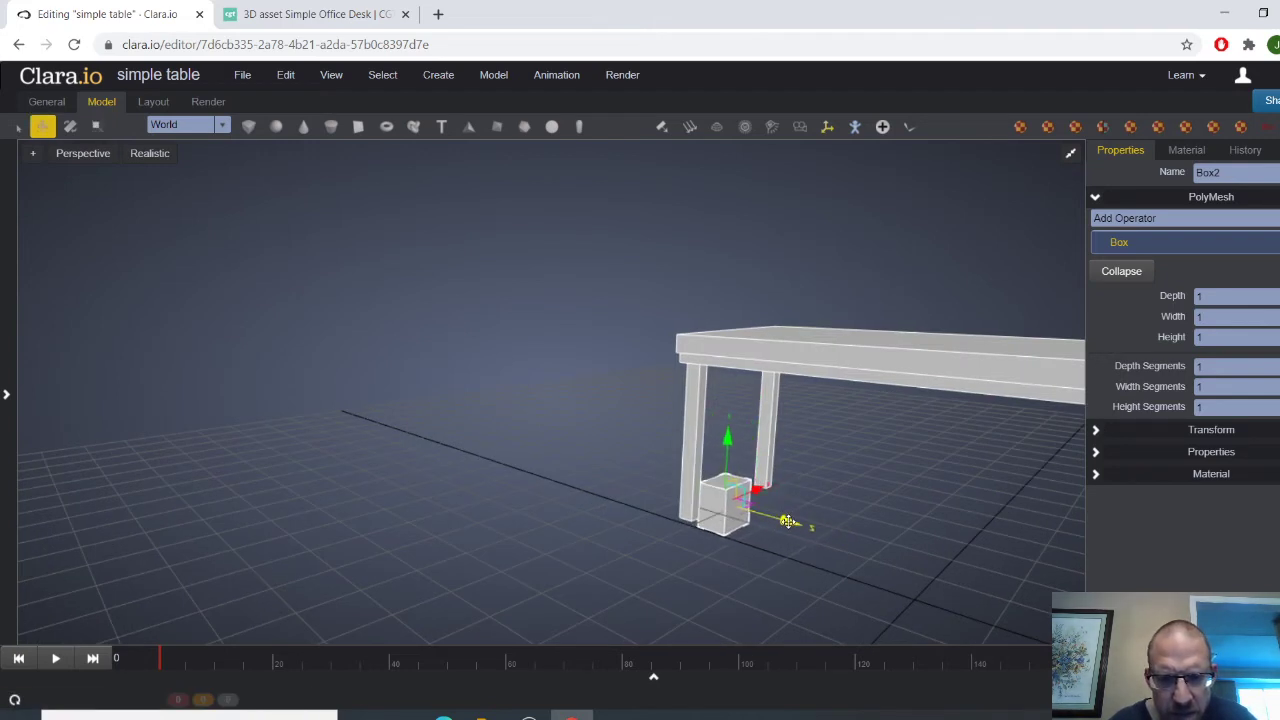
{"action": "middle_click_drag", "start_coordinate": [820, 514], "coordinate": [783, 509]}
{"action": "left_click_drag", "start_coordinate": [776, 496], "coordinate": [851, 500]}
{"action": "key", "text": "r"}
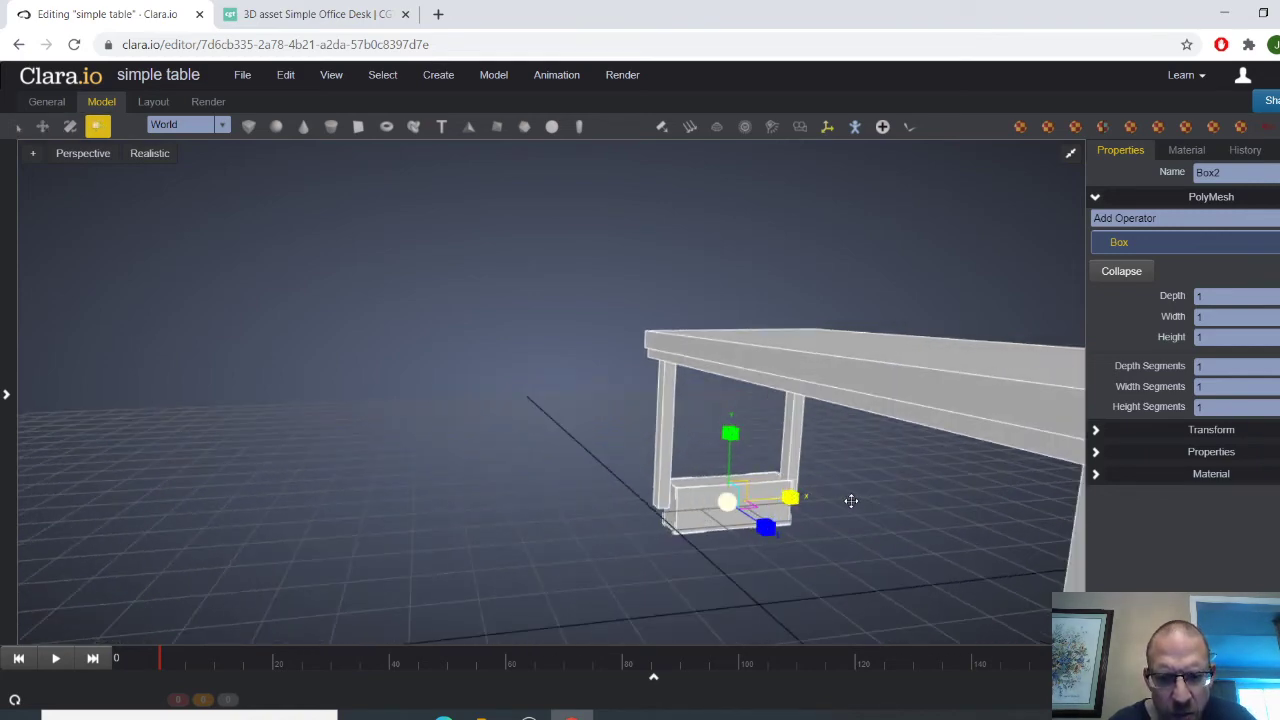
Align the stretched box with the end legs and raise it along Y until it sits under the tabletop
{"action": "middle_click_drag", "start_coordinate": [863, 500], "coordinate": [756, 494]}
{"action": "key", "text": "w"}
{"action": "left_click_drag", "start_coordinate": [762, 508], "coordinate": [794, 511]}
{"action": "left_click_drag", "start_coordinate": [727, 454], "coordinate": [731, 345]}
{"action": "middle_click_drag", "start_coordinate": [731, 345], "coordinate": [770, 360]}
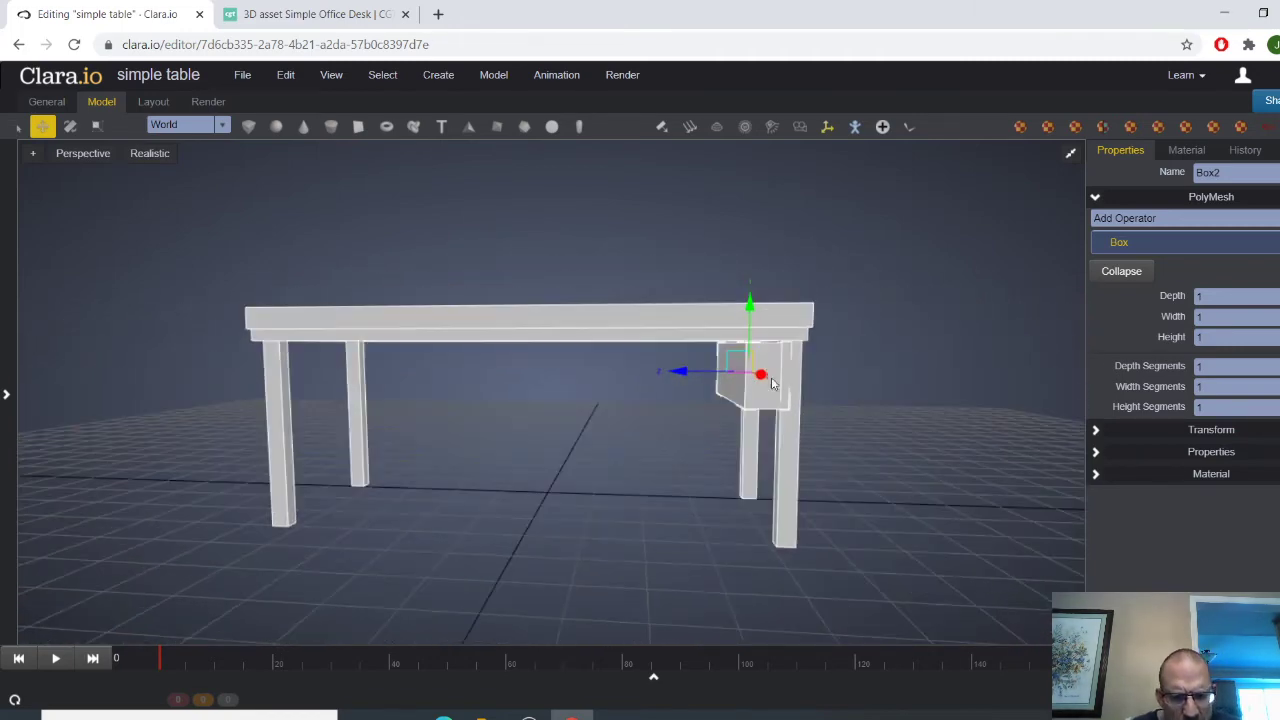
Stretch the box along Y into a tall side panel and raise it against the tabletop underside, leaving its bottom above the floor
{"action": "mouse_move", "coordinate": [751, 300]}
{"action": "left_mouse_down"}
{"action": "mouse_move", "coordinate": [751, 357]}
{"action": "mouse_move", "coordinate": [740, 285]}
{"action": "left_mouse_up"}
{"action": "key", "text": "r"}
{"action": "key", "text": "w"}
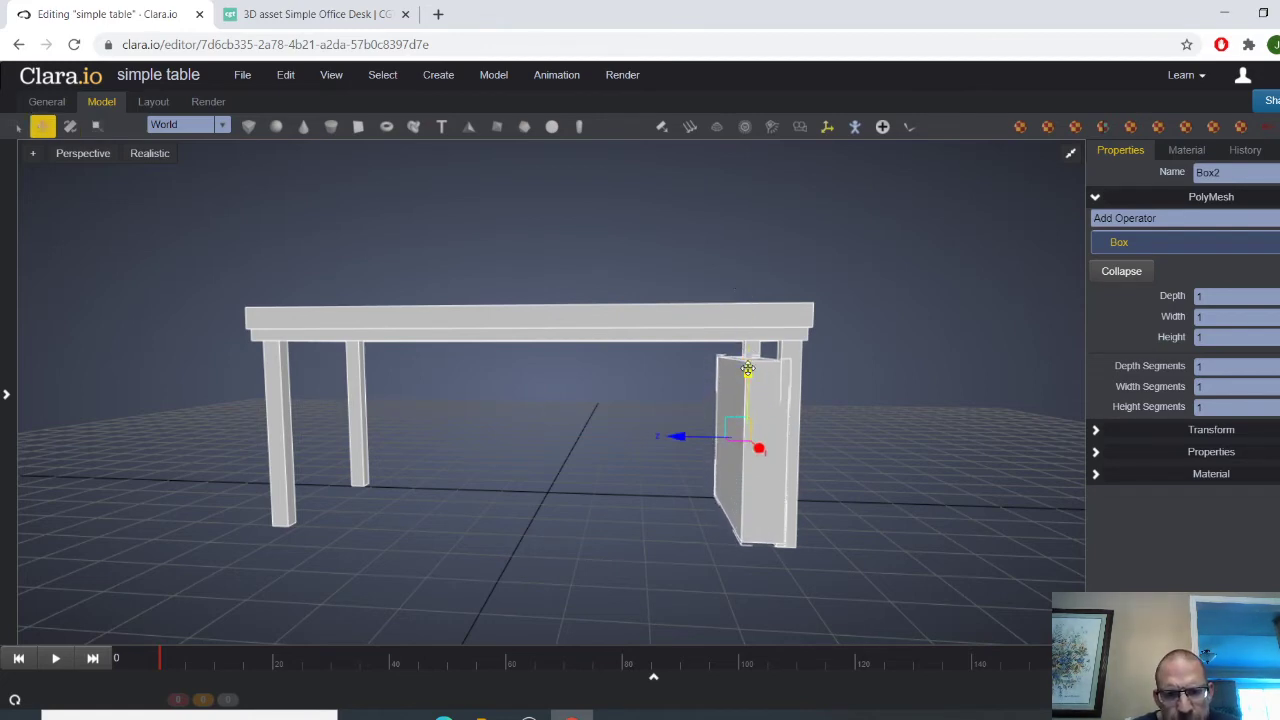
{"action": "left_click_drag", "start_coordinate": [748, 380], "coordinate": [748, 343]}
{"action": "left_click", "coordinate": [913, 395]}
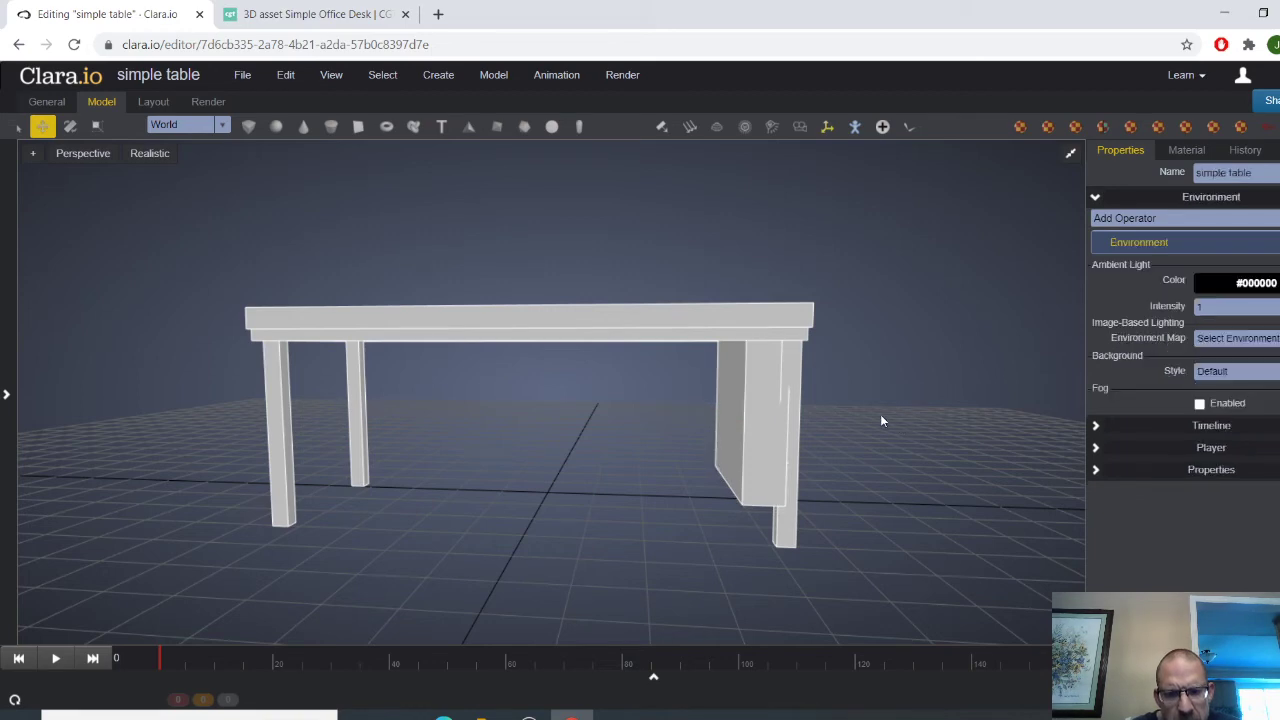
Thin the side panel along Z, align it beside the end legs, and compare it with the reference desk
{"action": "middle_click_drag", "start_coordinate": [880, 414], "coordinate": [848, 458]}
{"action": "left_click", "coordinate": [832, 460]}
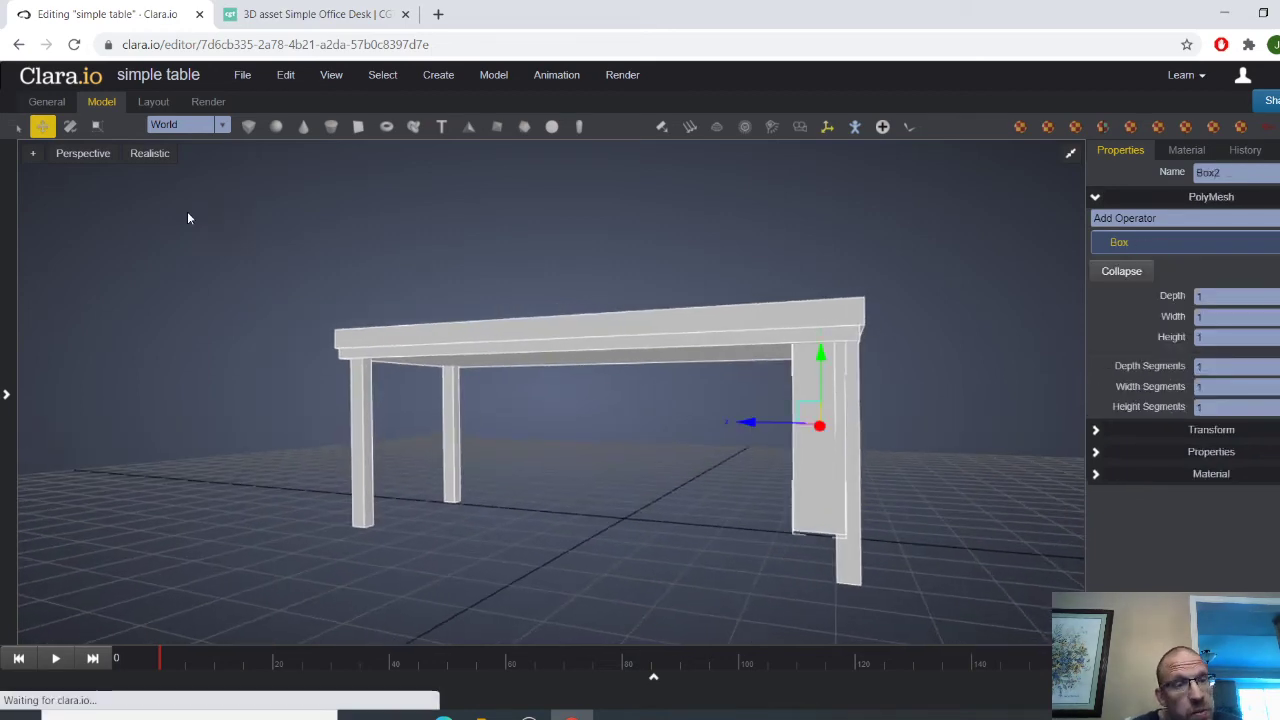
{"action": "left_click", "coordinate": [97, 126]}
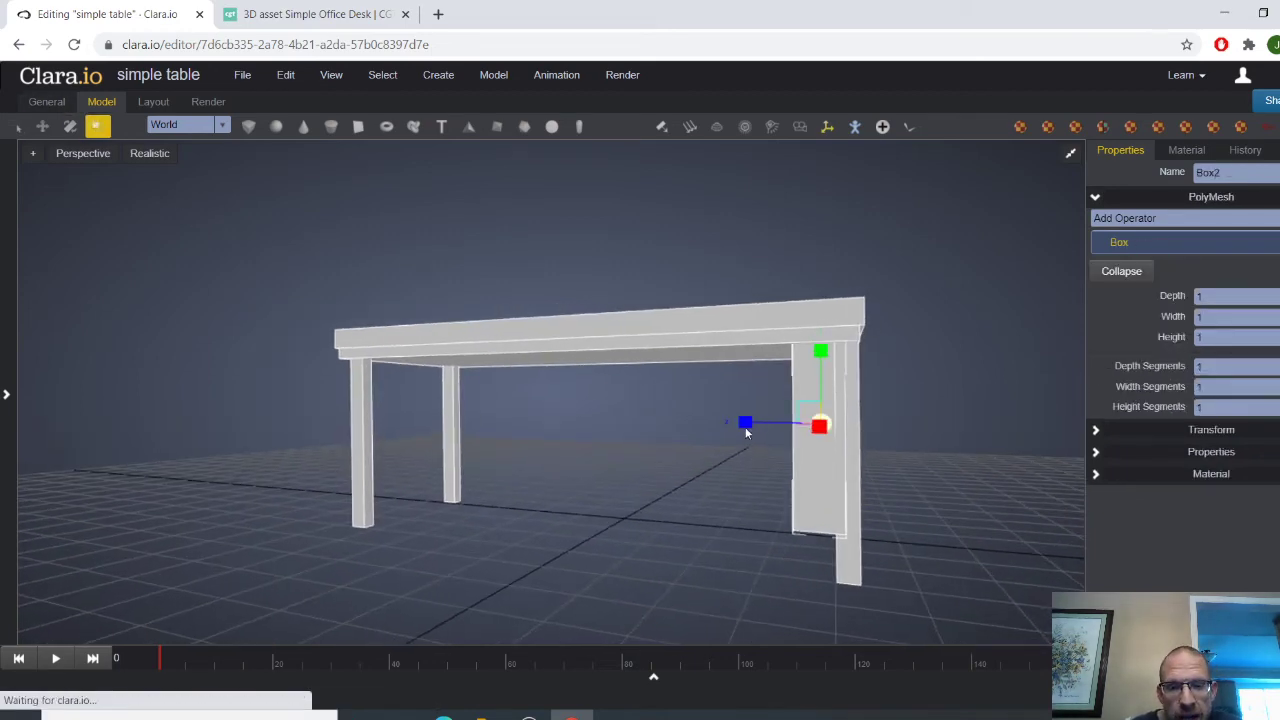
{"action": "left_click_drag", "start_coordinate": [746, 428], "coordinate": [760, 422]}
{"action": "key", "text": "w"}
{"action": "left_click", "coordinate": [851, 486]}
{"action": "left_click_drag", "start_coordinate": [851, 486], "coordinate": [650, 500]}
{"action": "left_click", "coordinate": [680, 498]}
{"action": "left_click", "coordinate": [310, 14]}
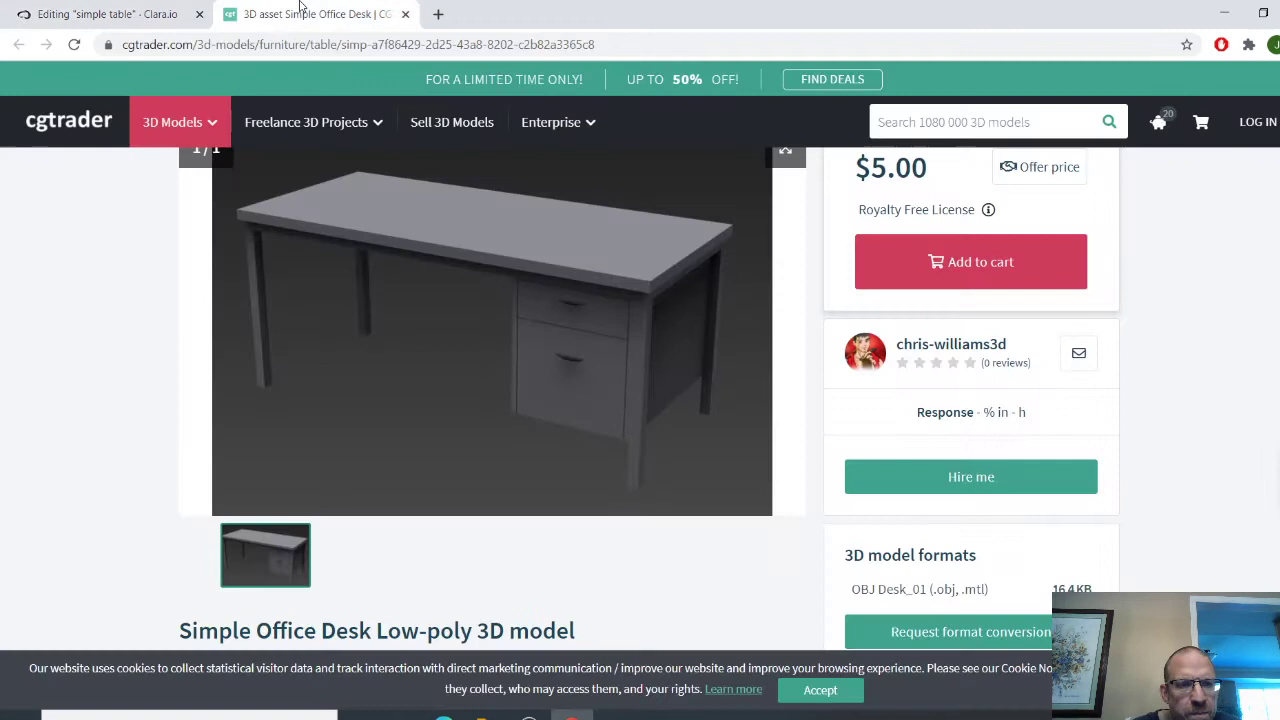
{"action": "left_click", "coordinate": [188, 14]}
{"action": "left_click_drag", "start_coordinate": [766, 503], "coordinate": [665, 518]}
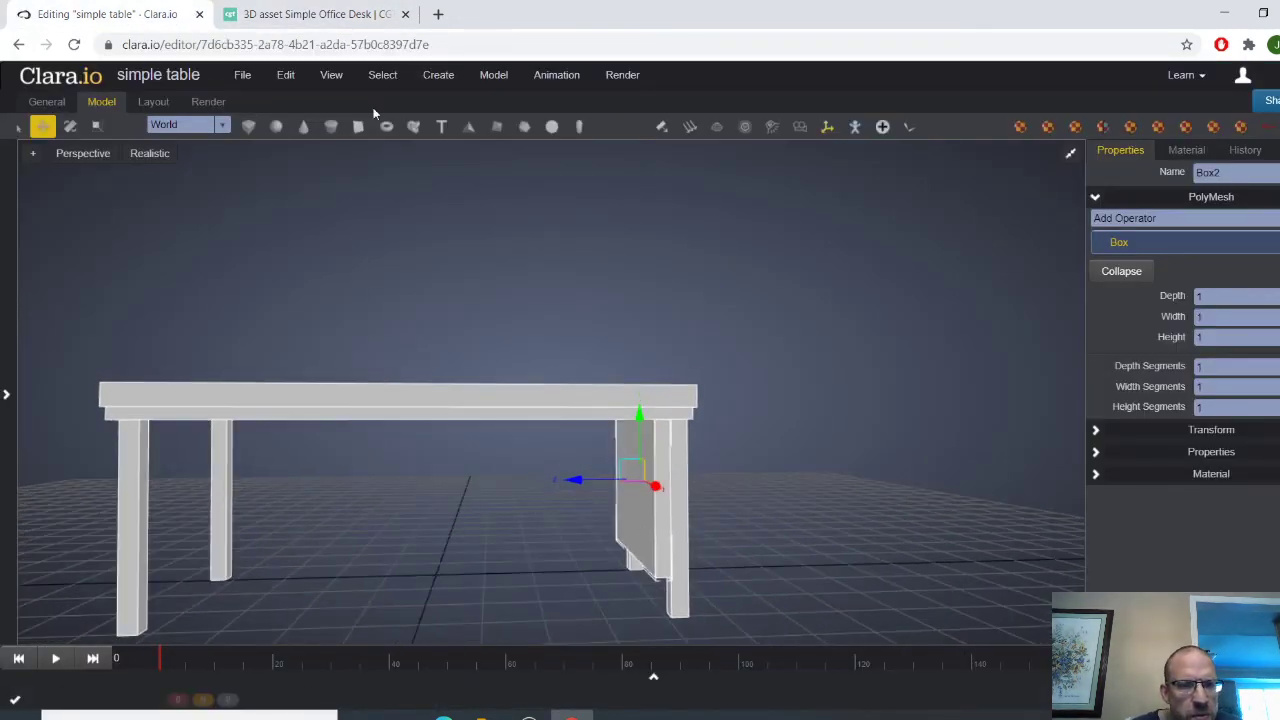
Clone the side panel as a copy and move the copy along Z to form the drawer unit's opposite side
{"action": "left_click", "coordinate": [297, 80]}
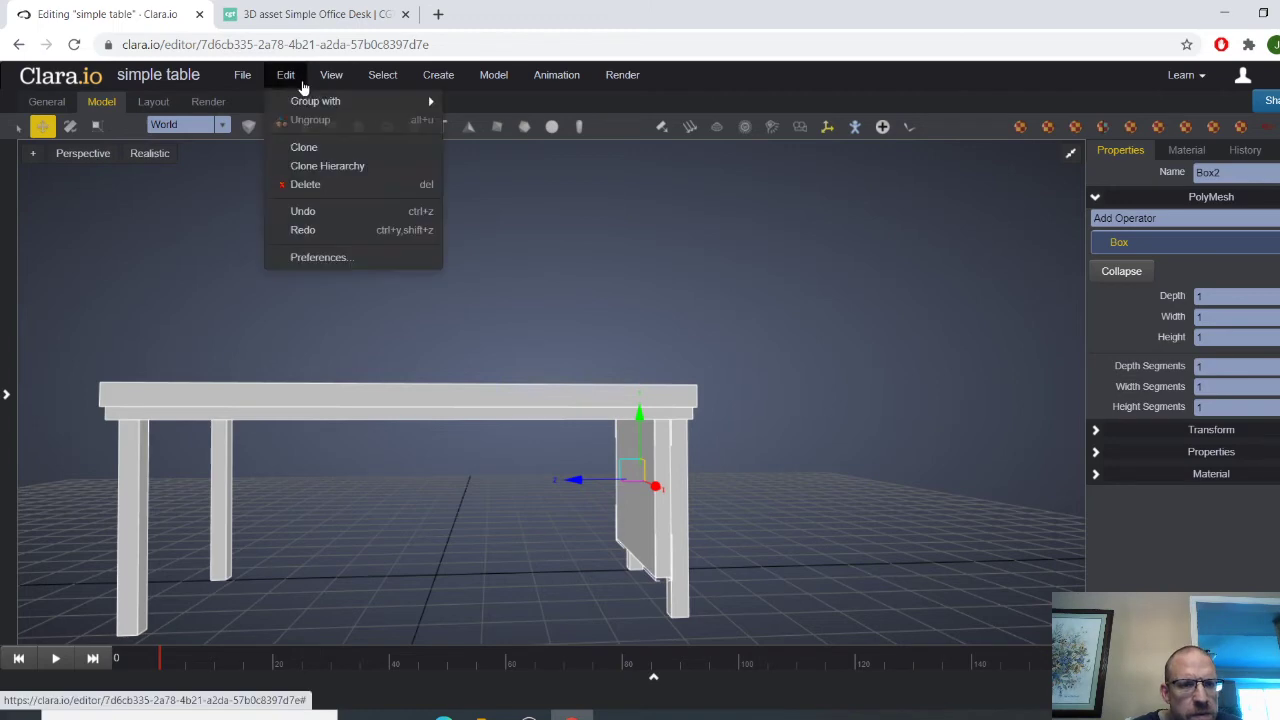
{"action": "left_click", "coordinate": [323, 149]}
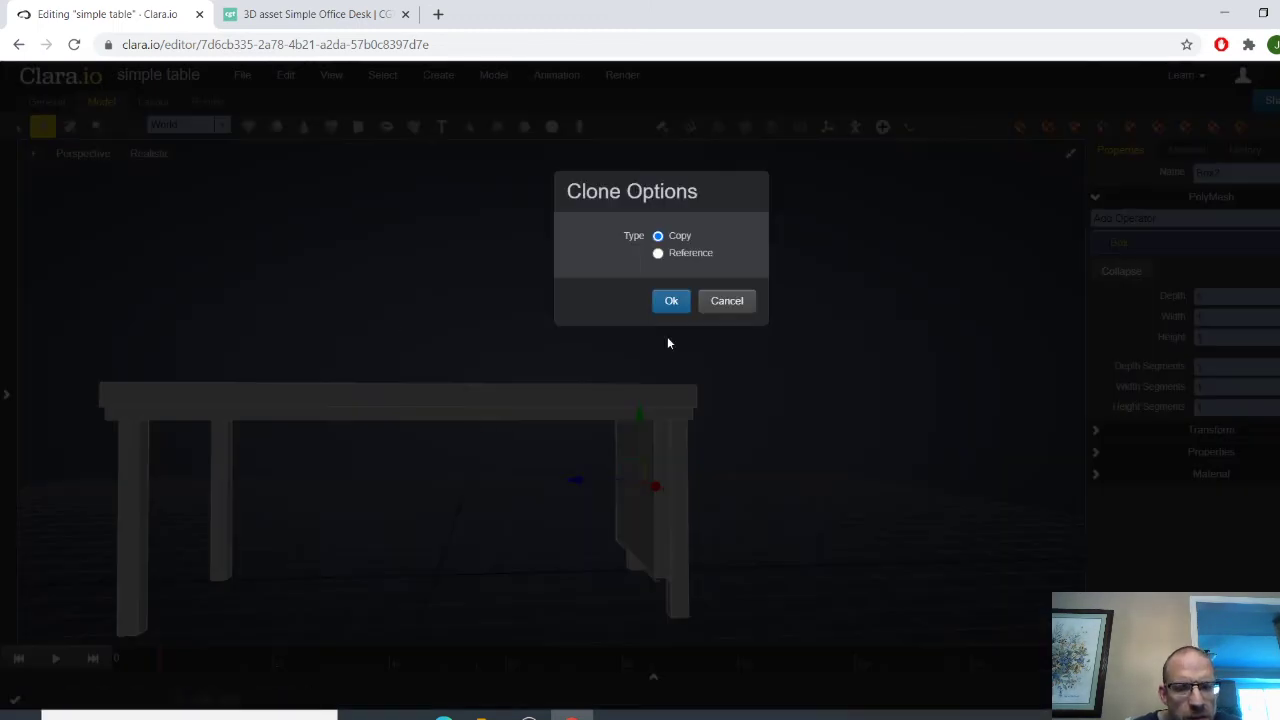
{"action": "left_click", "coordinate": [668, 305]}
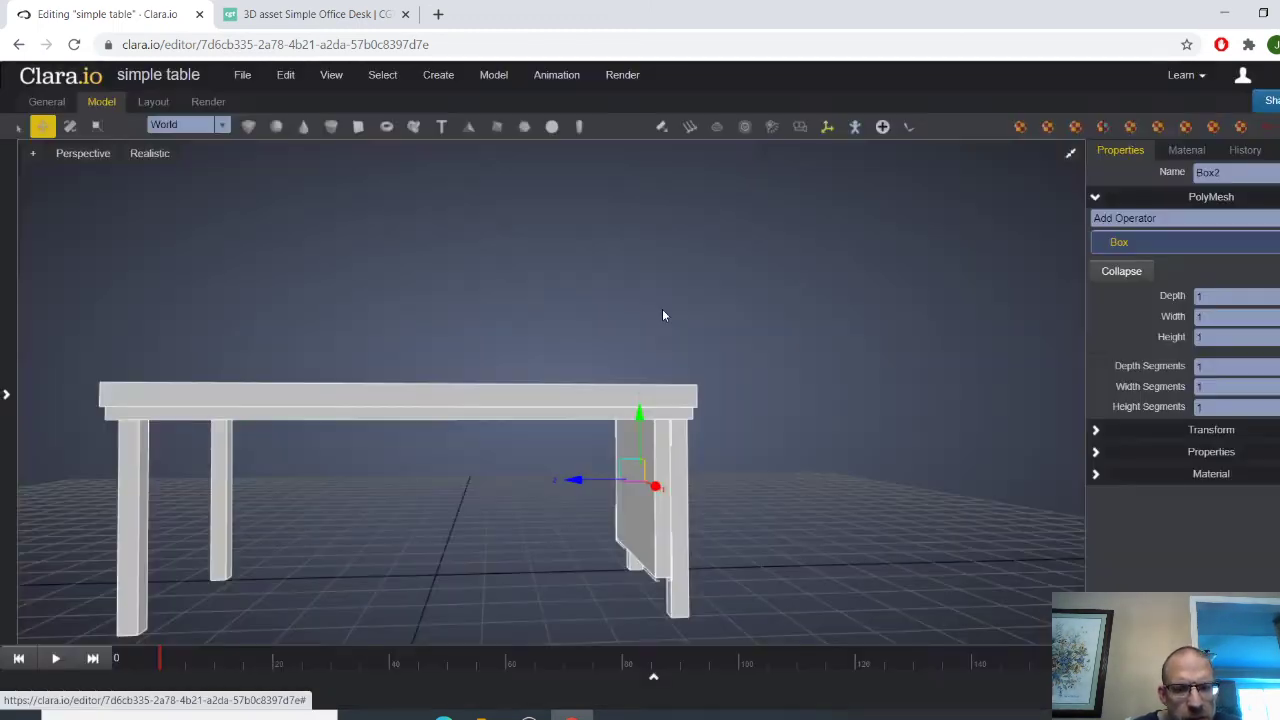
{"action": "mouse_move", "coordinate": [586, 479]}
{"action": "left_mouse_down"}
{"action": "mouse_move", "coordinate": [484, 484]}
{"action": "mouse_move", "coordinate": [567, 491]}
{"action": "mouse_move", "coordinate": [565, 444]}
{"action": "mouse_move", "coordinate": [786, 471]}
{"action": "mouse_move", "coordinate": [622, 487]}
{"action": "mouse_move", "coordinate": [497, 480]}
{"action": "mouse_move", "coordinate": [562, 484]}
{"action": "left_mouse_up"}
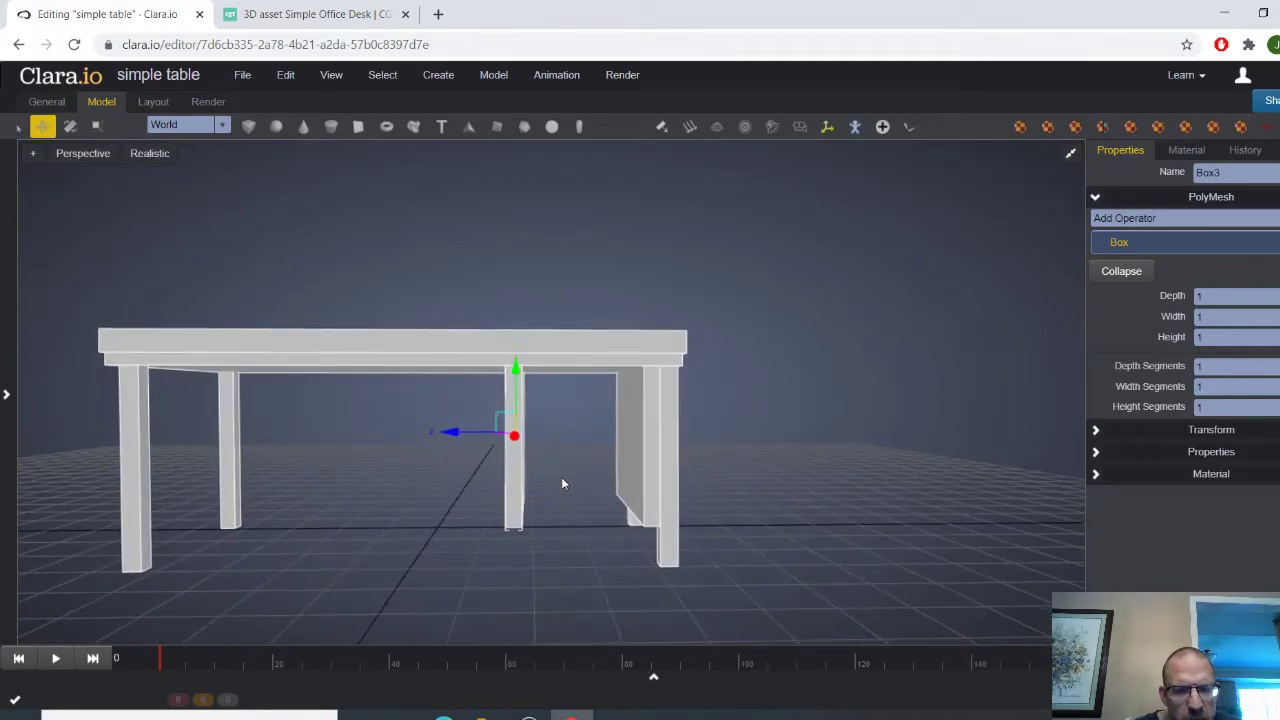
Clone the inner side panel as a copy and move one of the two panels along Z into the gap between the sides
{"action": "left_click", "coordinate": [285, 75]}
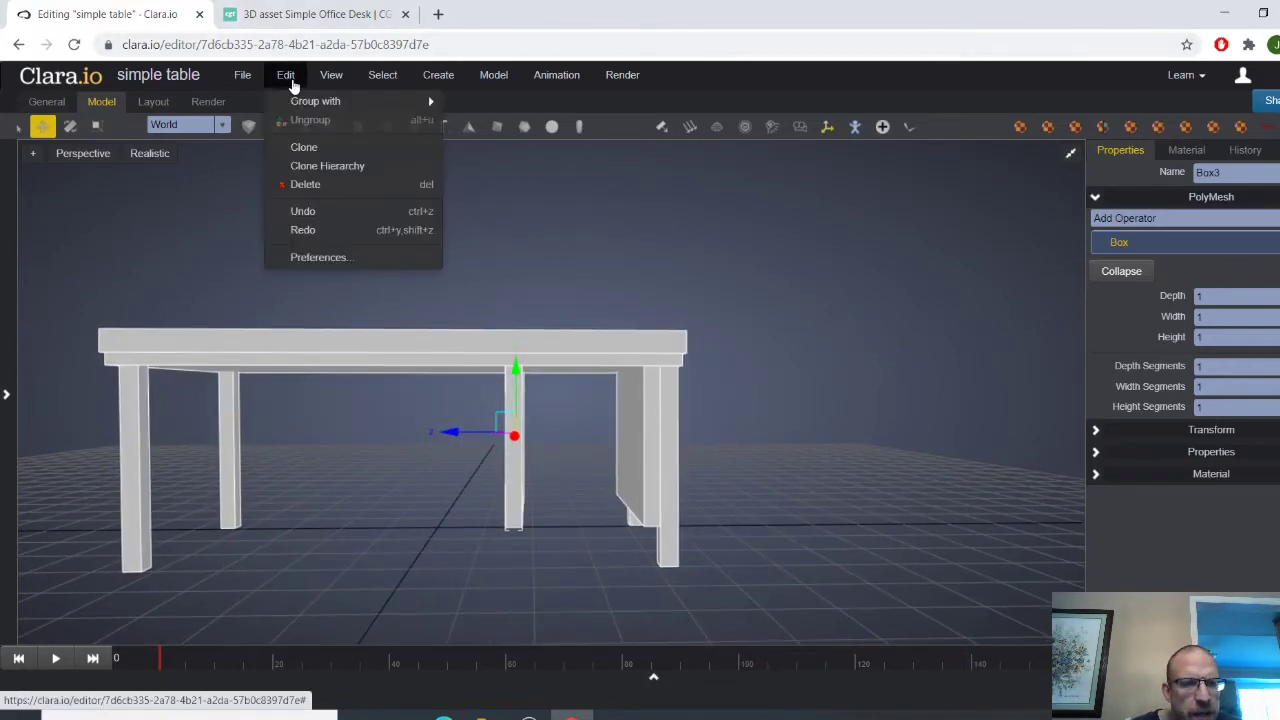
{"action": "left_click", "coordinate": [320, 146]}
{"action": "left_click", "coordinate": [655, 298]}
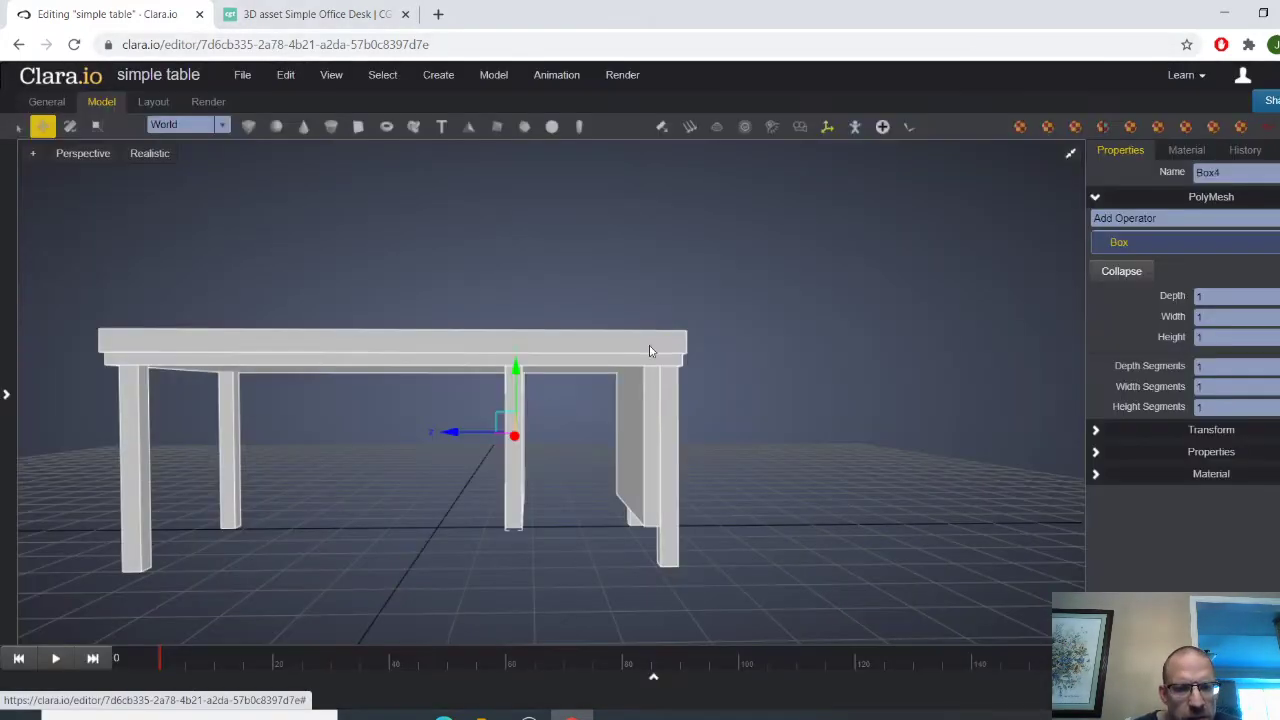
{"action": "left_click", "coordinate": [485, 441]}
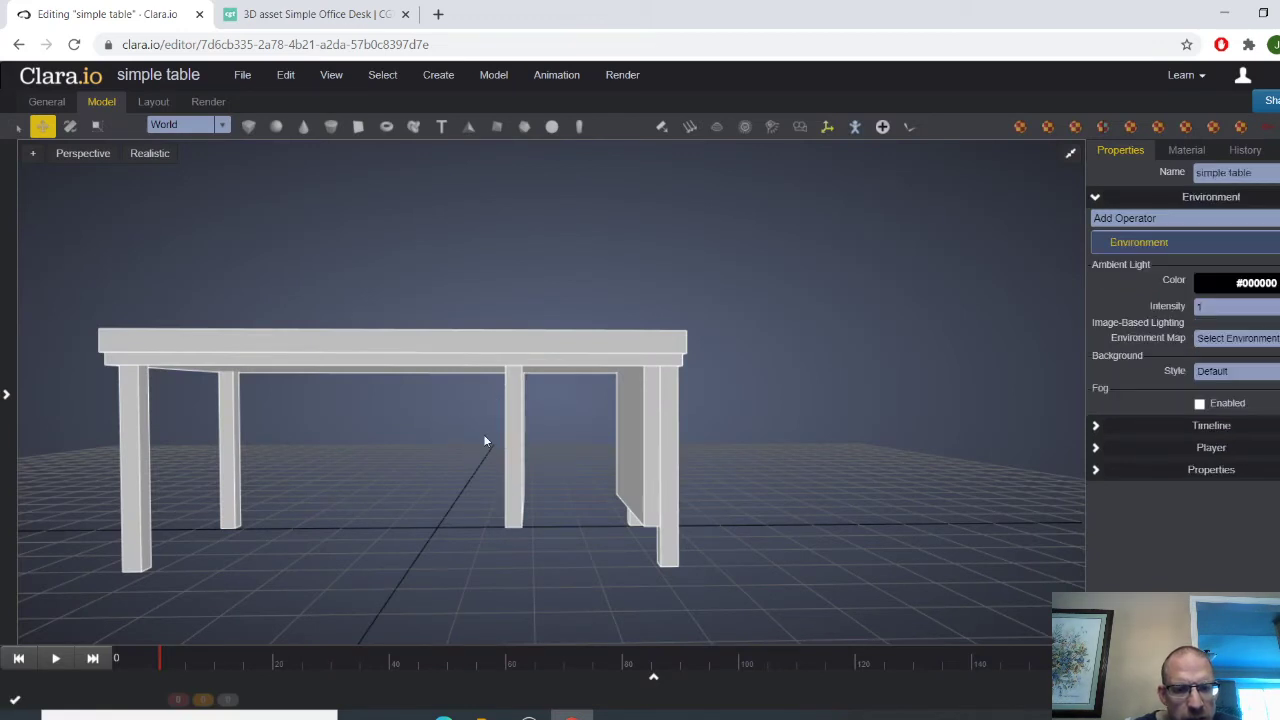
{"action": "left_click", "coordinate": [513, 441]}
{"action": "left_click_drag", "start_coordinate": [457, 431], "coordinate": [489, 432]}
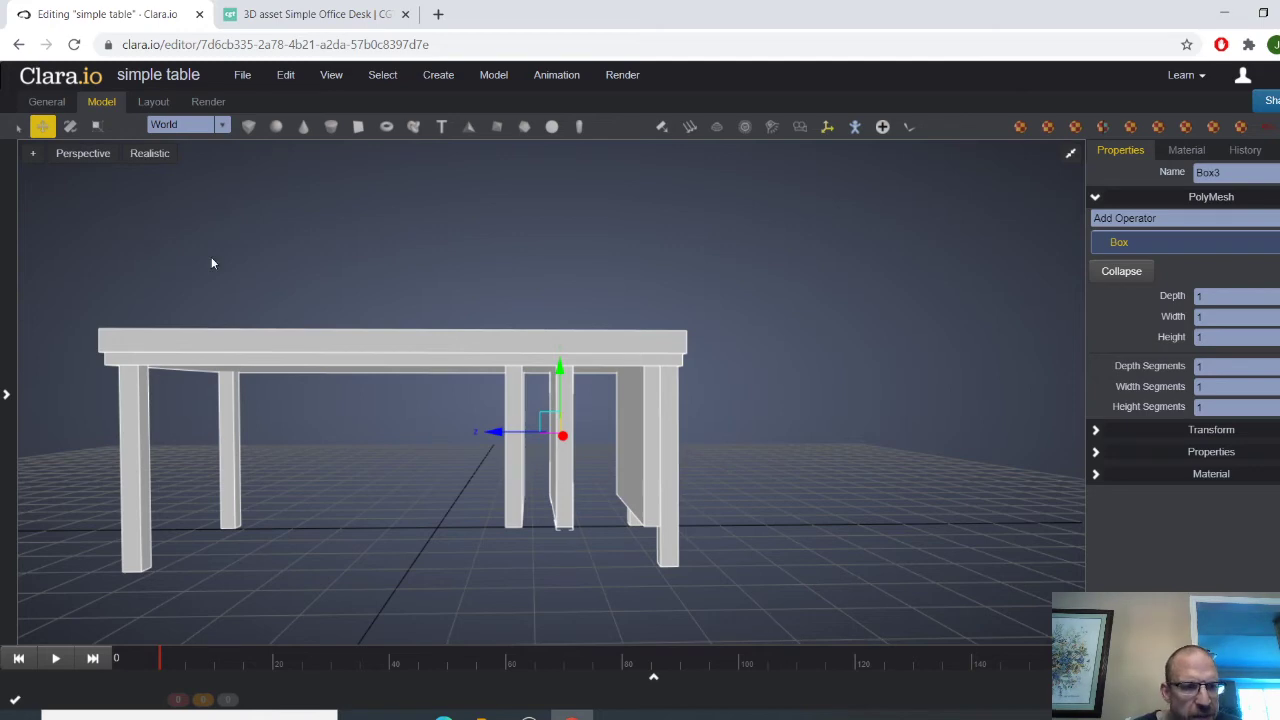
Shorten the middle panel along Y and widen it along Z into a drawer-shaped box
{"action": "left_click", "coordinate": [96, 126]}
{"action": "scroll", "coordinate": [566, 460], "scroll_direction": "up", "scroll_amount": 1}
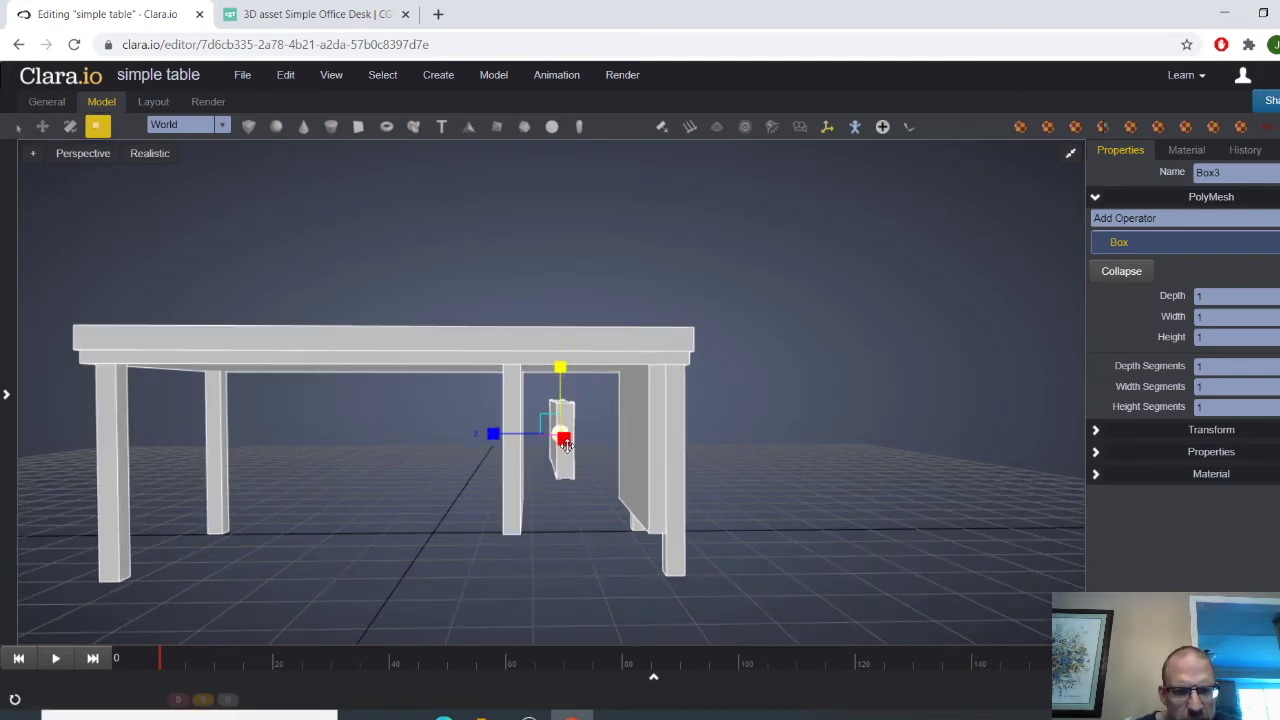
{"action": "left_click_drag", "start_coordinate": [494, 436], "coordinate": [403, 428]}
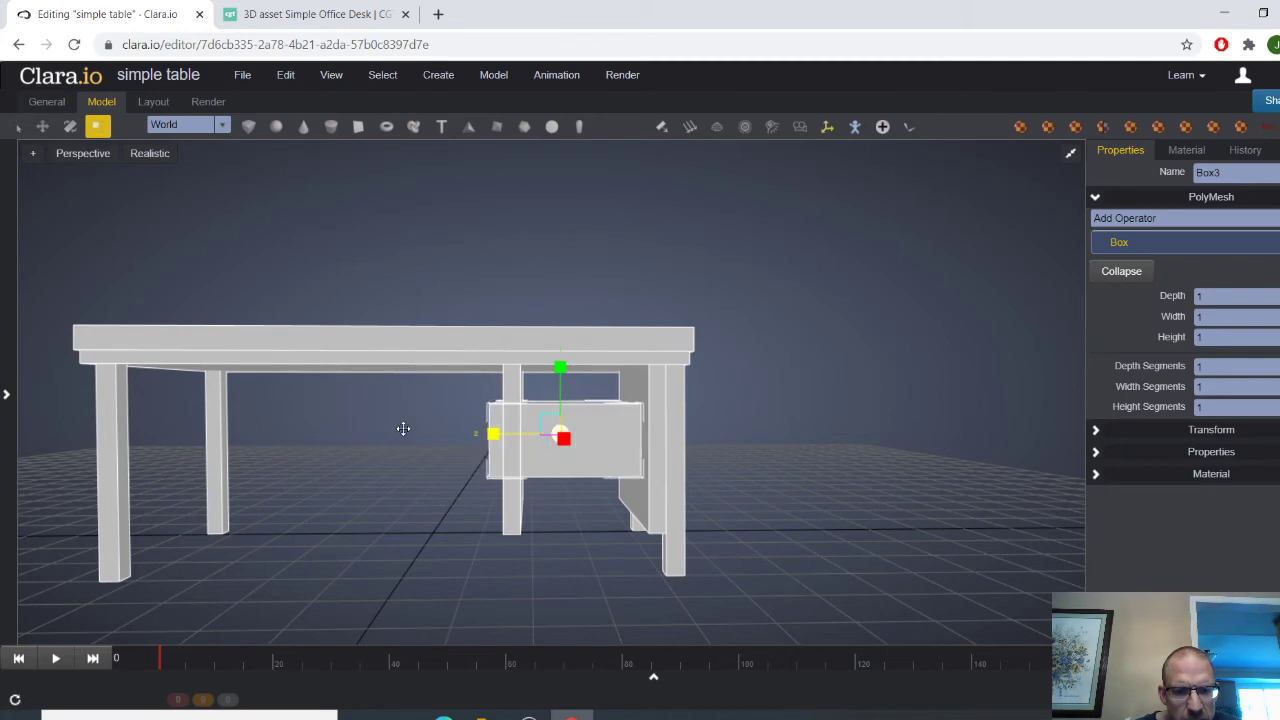
Move the drawer box along Z between the side panels, raise it against the tabletop underside, and clear the selection
{"action": "key", "text": "w"}
{"action": "left_click_drag", "start_coordinate": [490, 432], "coordinate": [515, 436]}
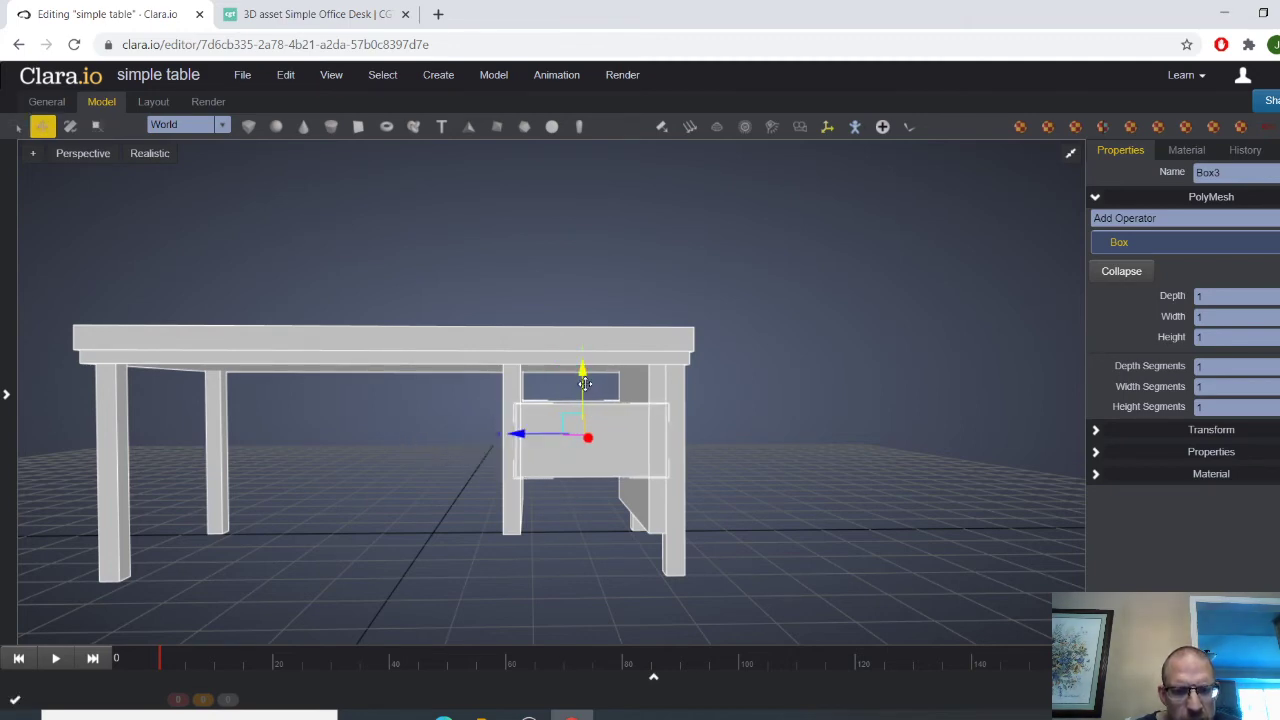
{"action": "left_click_drag", "start_coordinate": [585, 383], "coordinate": [583, 356]}
{"action": "left_click", "coordinate": [757, 446]}
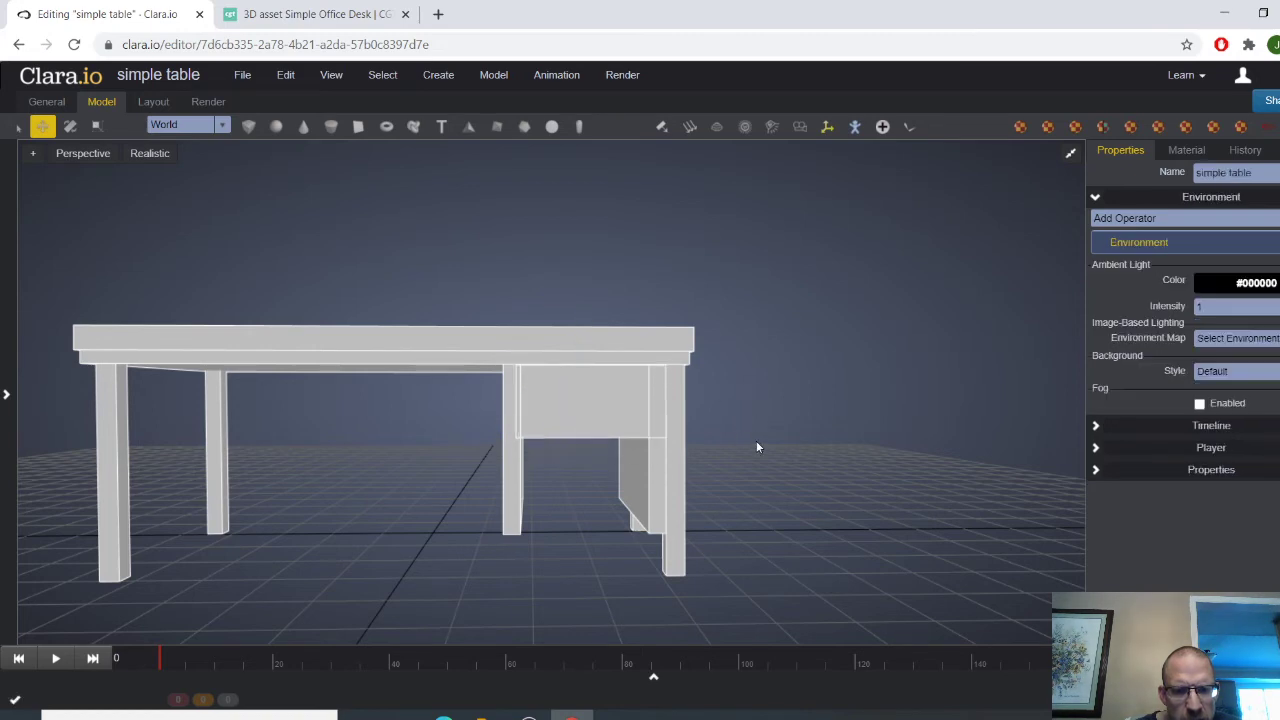
Compare the drawer box with the reference desk and narrow it along Z to fit inside the side panels
{"action": "middle_click_drag", "start_coordinate": [757, 446], "coordinate": [652, 468]}
{"action": "left_click", "coordinate": [475, 400]}
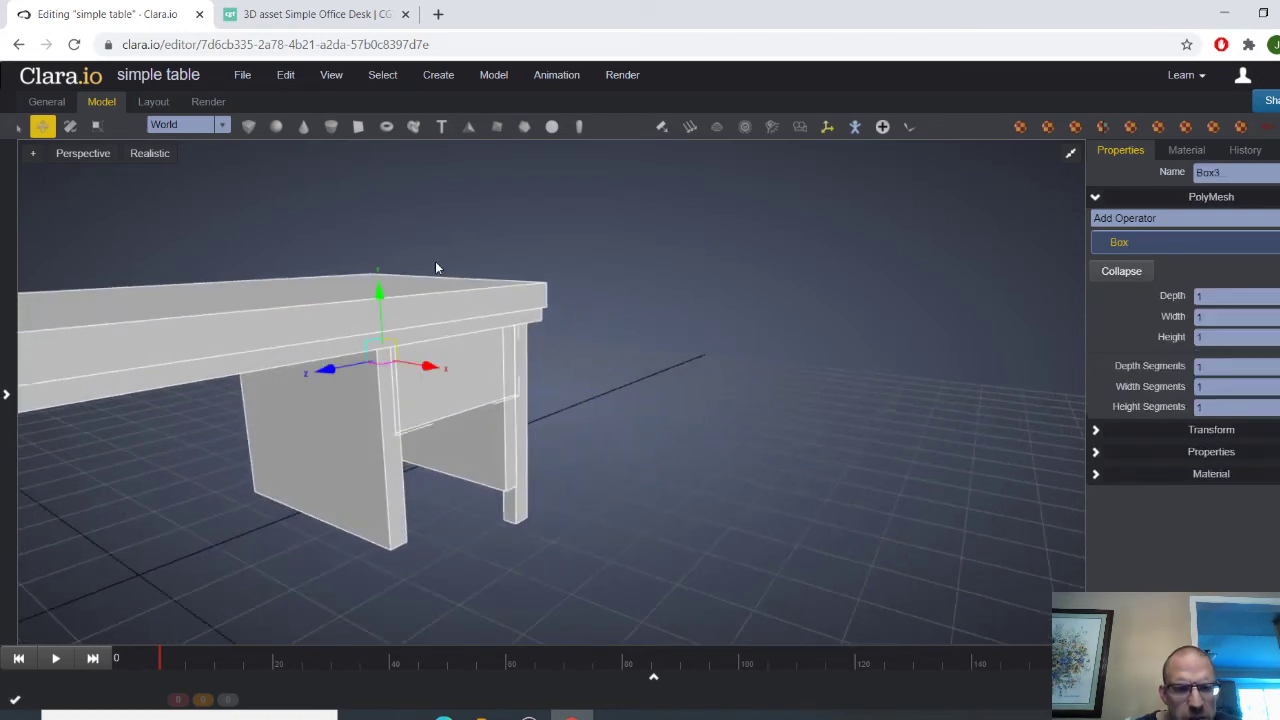
{"action": "left_click", "coordinate": [300, 14]}
{"action": "left_click", "coordinate": [170, 14]}
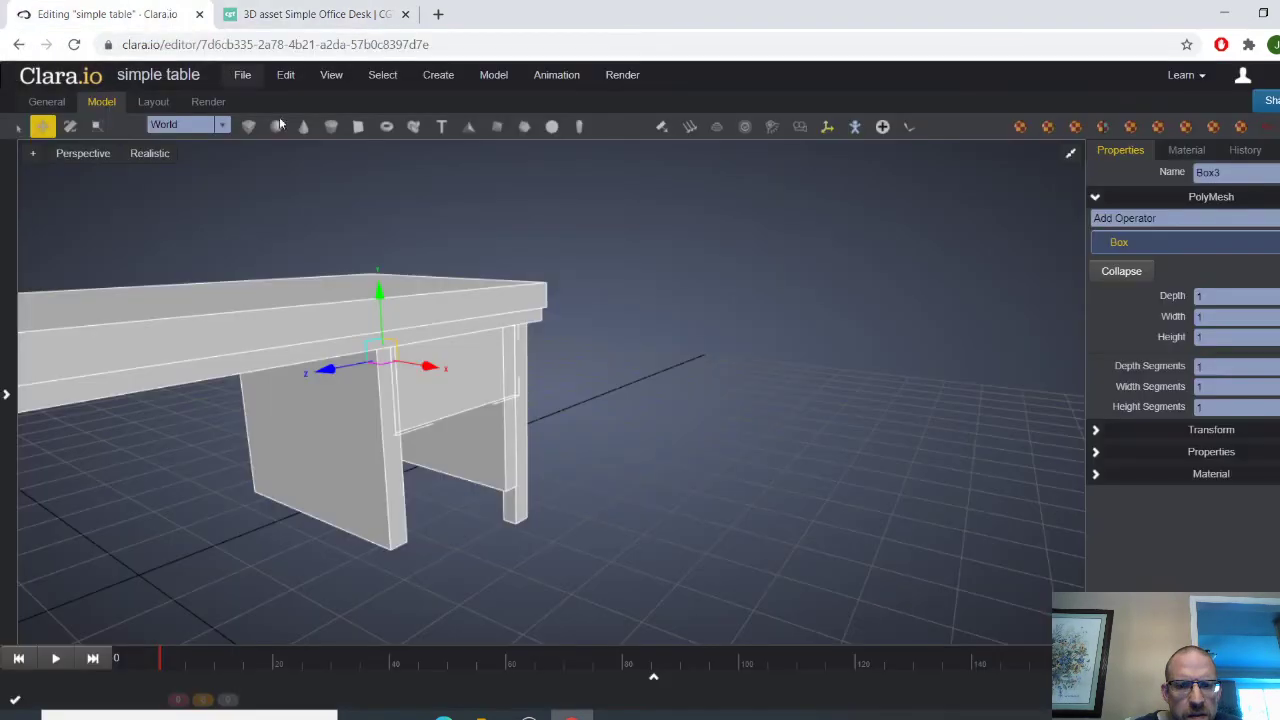
{"action": "middle_click_drag", "start_coordinate": [440, 340], "coordinate": [563, 449]}
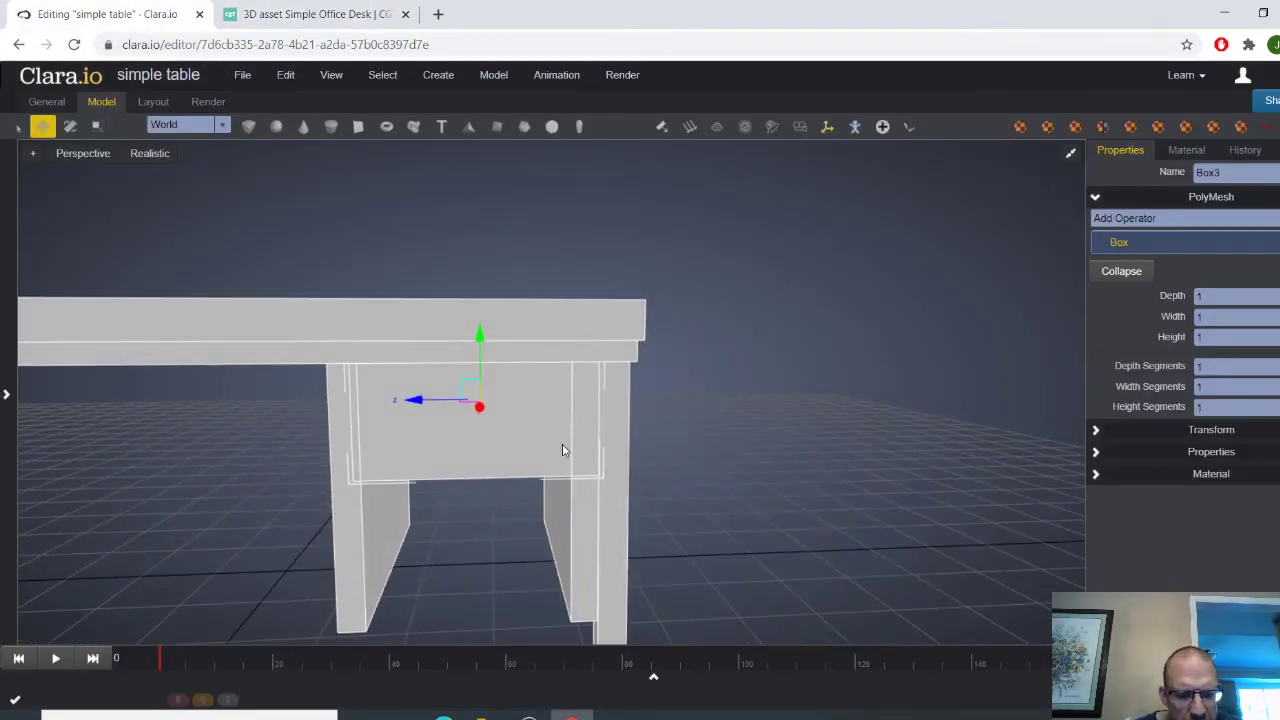
{"action": "key", "text": "e"}
{"action": "key", "text": "r"}
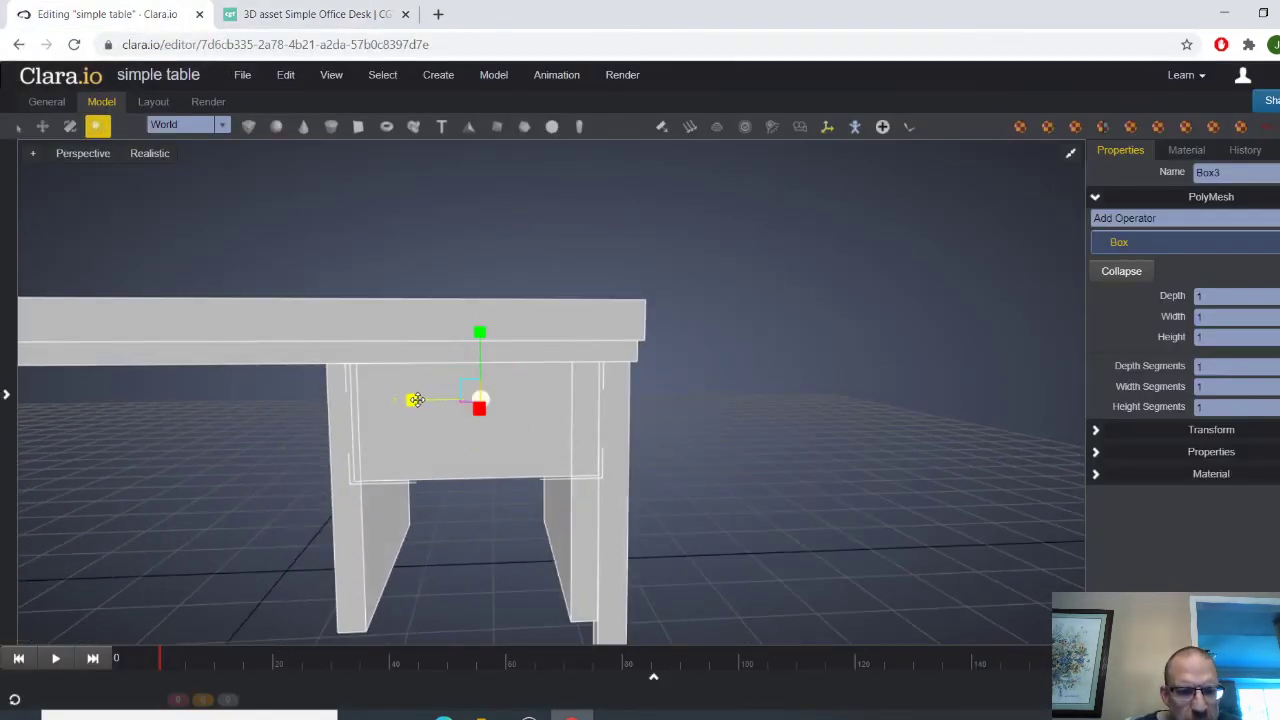
{"action": "left_click_drag", "start_coordinate": [416, 400], "coordinate": [455, 406]}
Shift the drawer box along Z so it lines up within the gap between the two side panels
{"action": "key", "text": "w"}
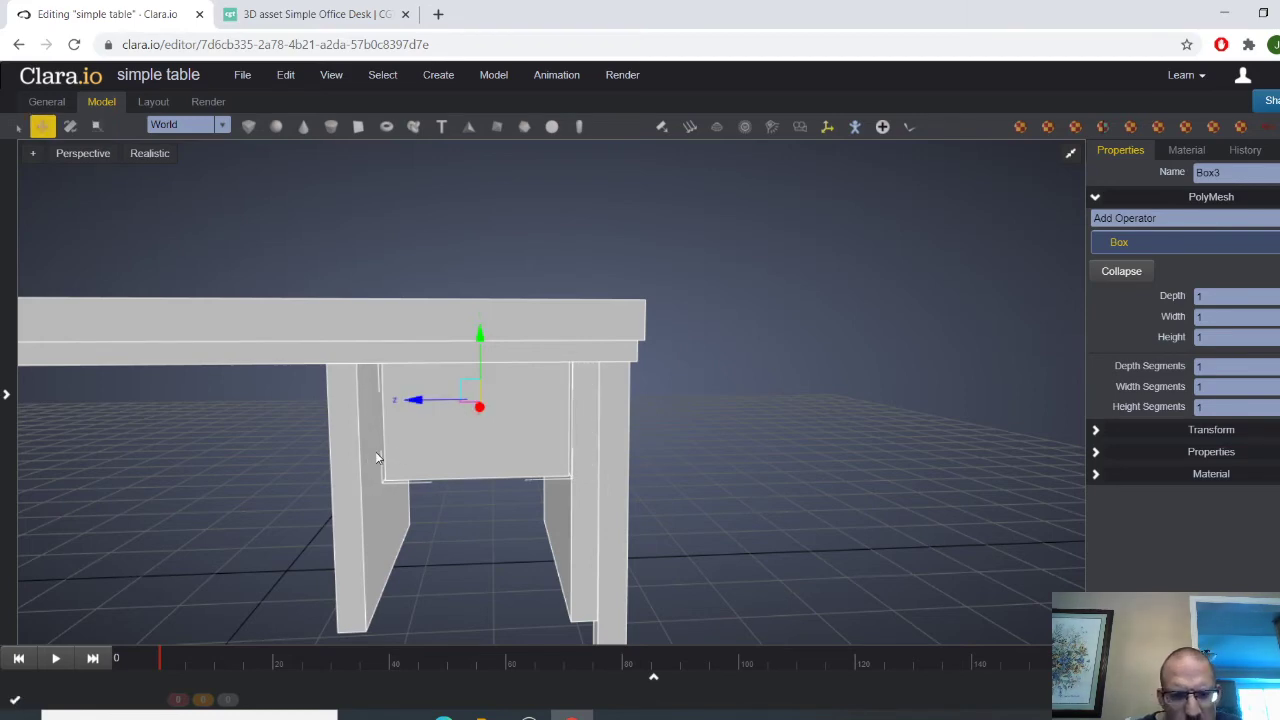
{"action": "middle_click_drag", "start_coordinate": [375, 451], "coordinate": [481, 448]}
{"action": "left_click_drag", "start_coordinate": [469, 405], "coordinate": [442, 400]}
{"action": "key", "text": "r"}
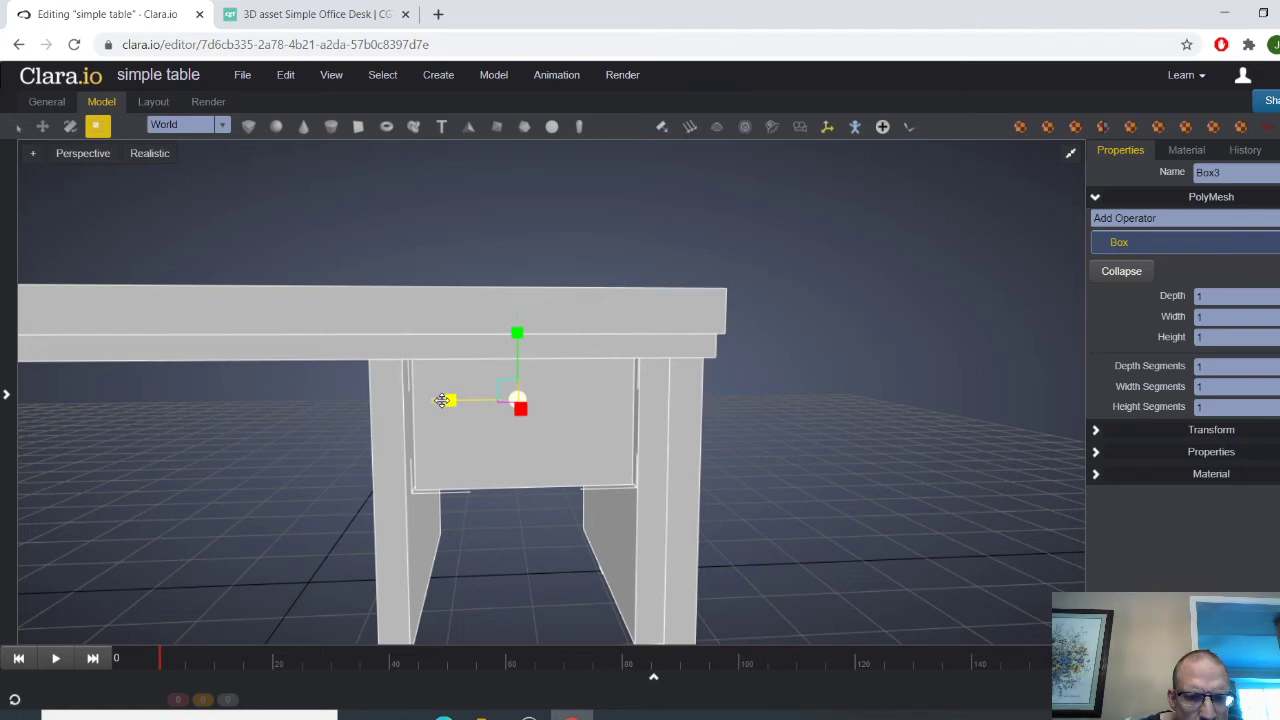
Shorten the drawer box along Y beneath the tabletop and clear the selection
{"action": "left_click_drag", "start_coordinate": [520, 331], "coordinate": [520, 341]}
{"action": "key", "text": "w"}
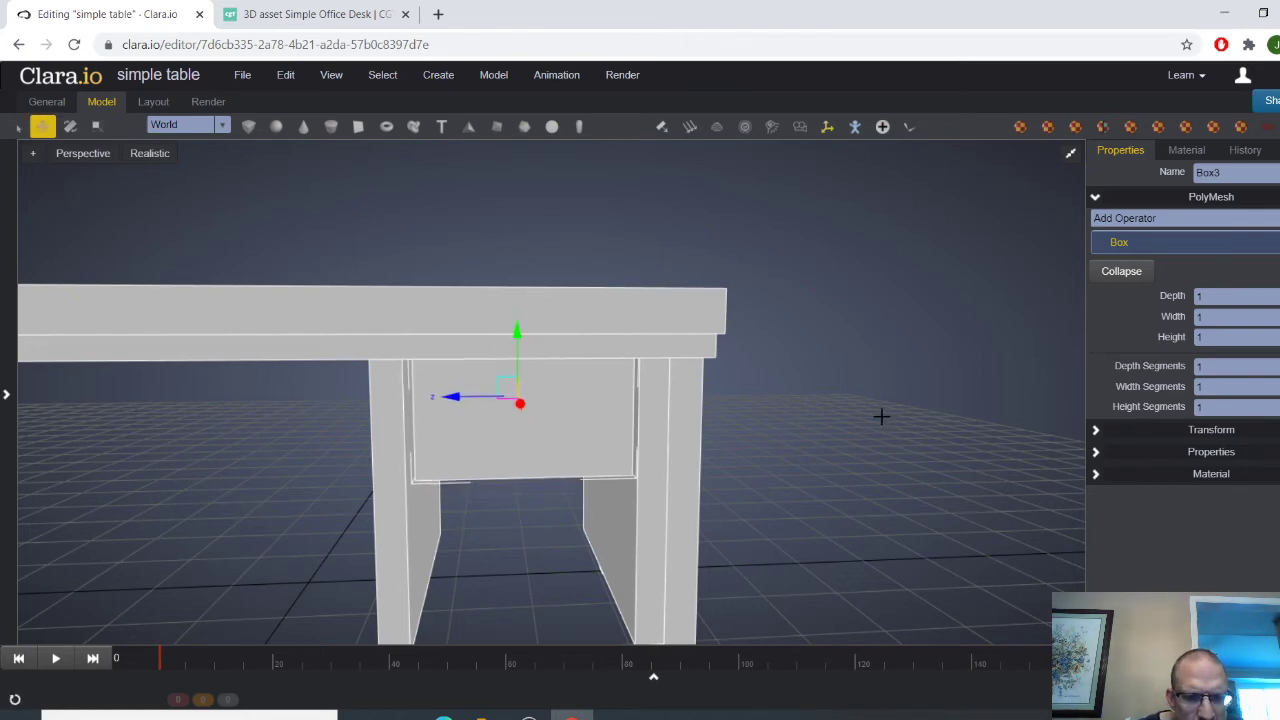
{"action": "left_click", "coordinate": [880, 416]}
{"action": "scroll", "coordinate": [830, 416], "scroll_direction": "down", "scroll_amount": 2}
{"action": "middle_click_drag", "start_coordinate": [830, 416], "coordinate": [831, 371]}
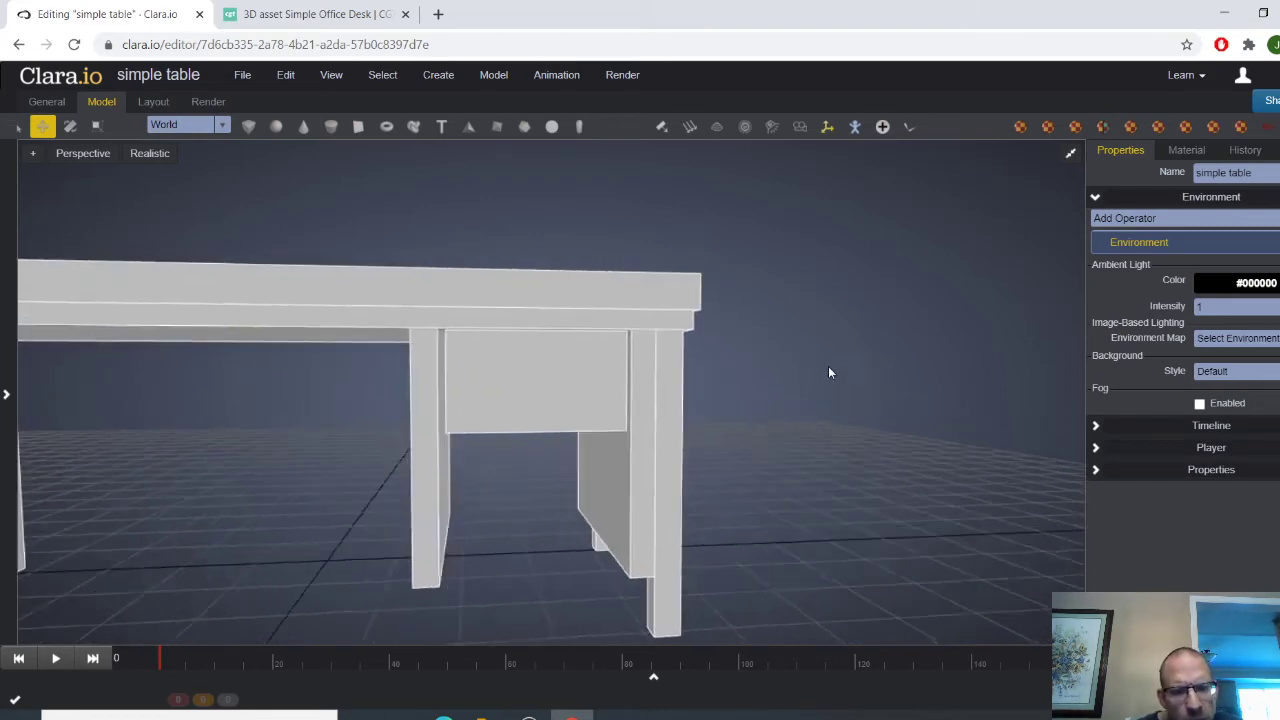
Duplicate the drawer box and move the copy down along Y to sit directly below the original
{"action": "left_click", "coordinate": [564, 391]}
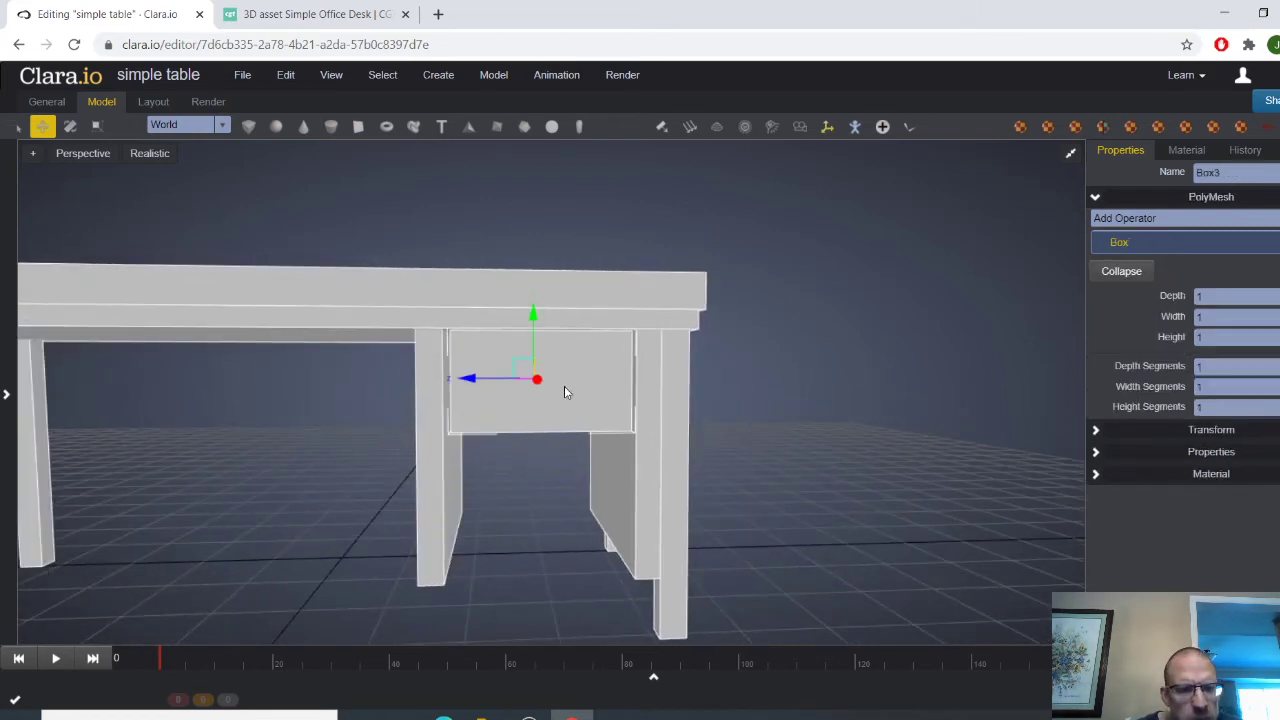
{"action": "left_click", "coordinate": [284, 78]}
{"action": "left_click", "coordinate": [304, 146]}
{"action": "key", "text": "Return"}
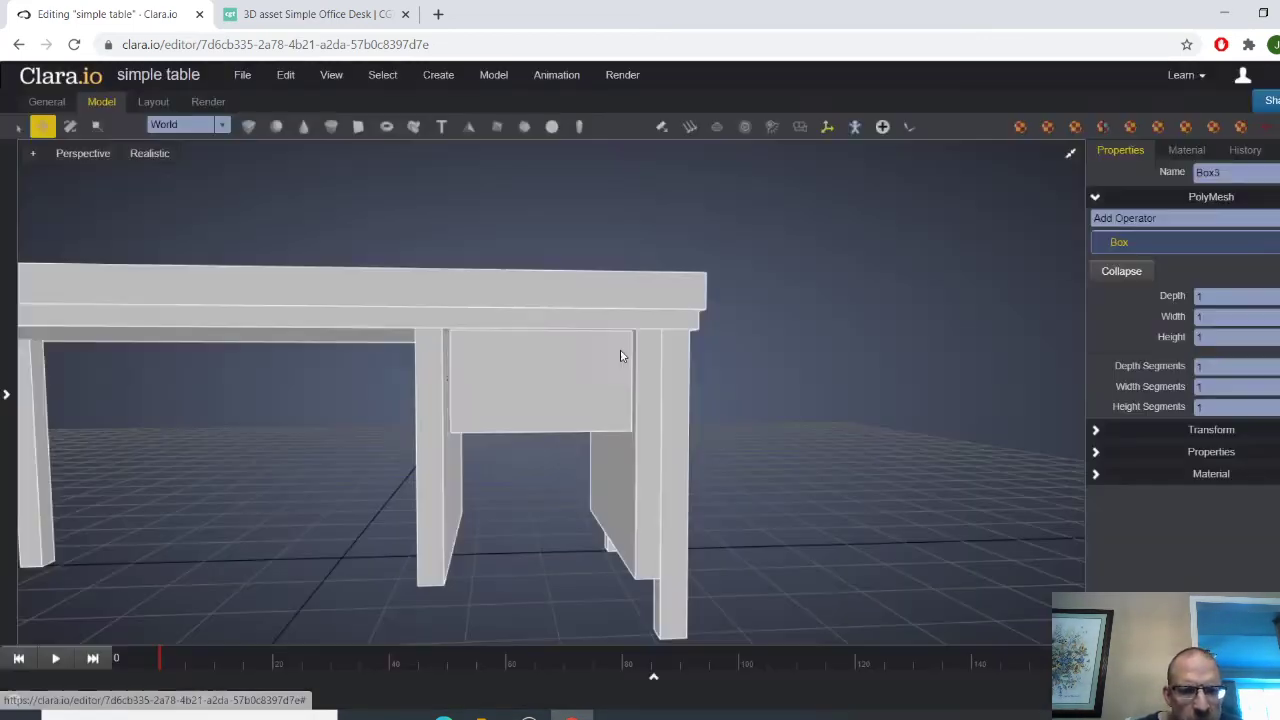
{"action": "left_click", "coordinate": [580, 372]}
{"action": "left_click_drag", "start_coordinate": [531, 320], "coordinate": [533, 387]}
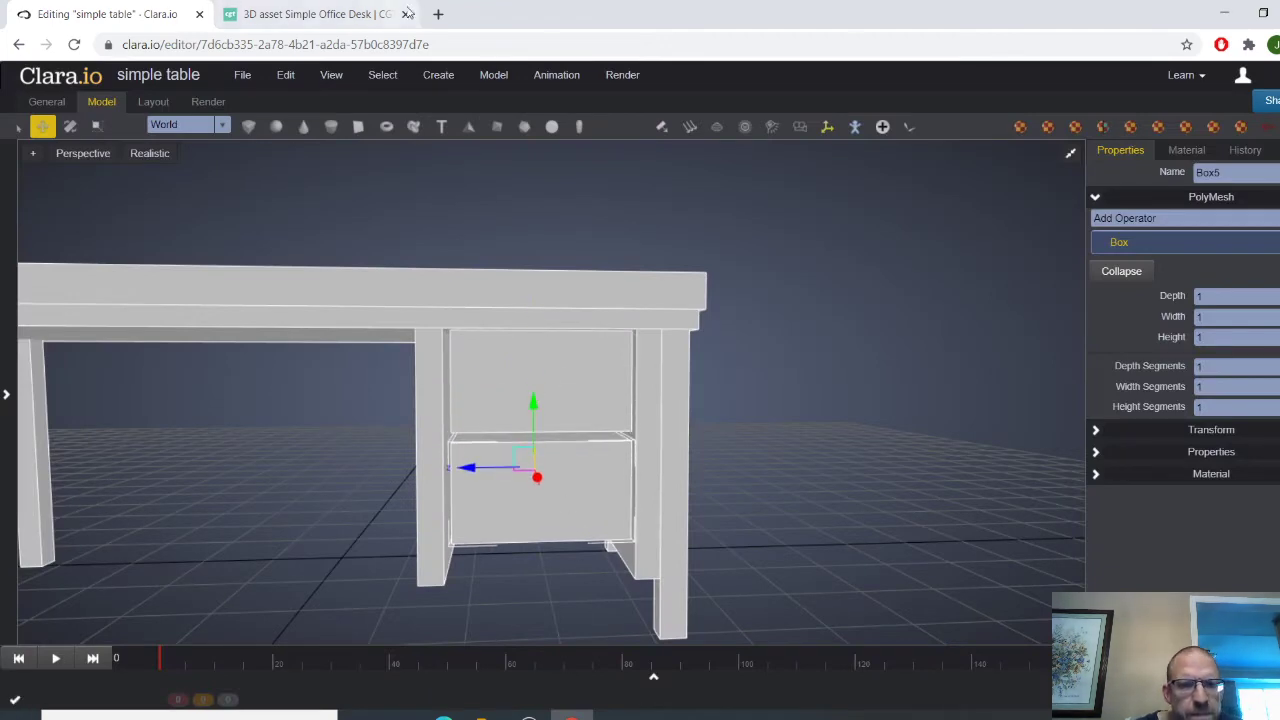
Compare with the reference desk and shift the inner side panel along Z against the drawer boxes
{"action": "left_click", "coordinate": [310, 14]}
{"action": "left_click", "coordinate": [107, 14]}
{"action": "scroll", "coordinate": [512, 380], "scroll_direction": "up", "scroll_amount": 1}
{"action": "middle_click_drag", "start_coordinate": [492, 390], "coordinate": [503, 371]}
{"action": "left_click", "coordinate": [434, 360]}
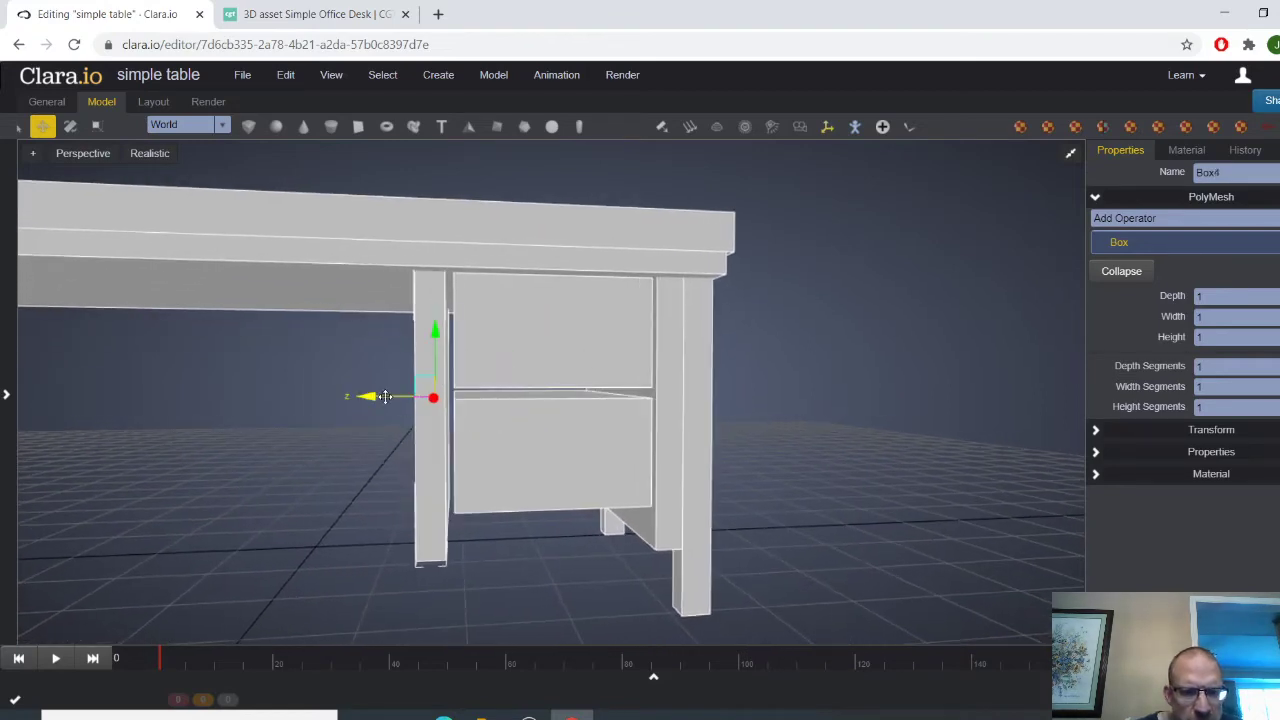
{"action": "left_click_drag", "start_coordinate": [379, 397], "coordinate": [386, 397]}
{"action": "left_click", "coordinate": [548, 532]}
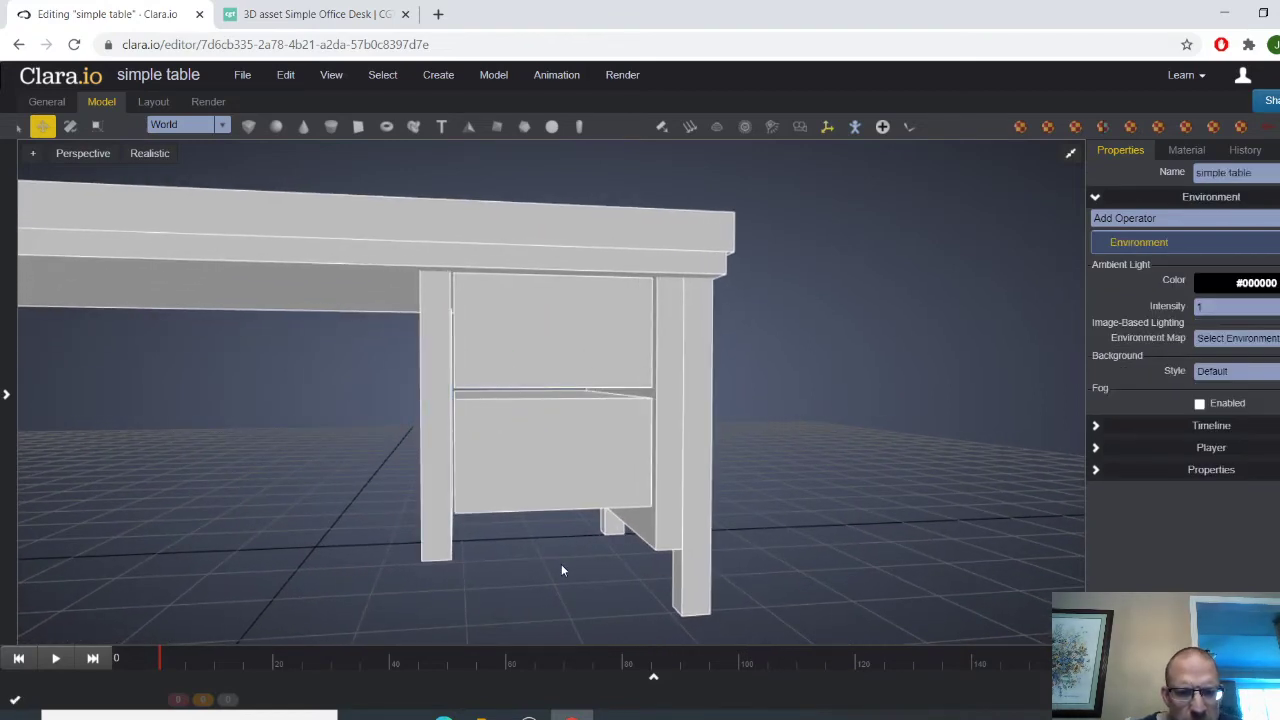
{"action": "middle_click_drag", "start_coordinate": [560, 563], "coordinate": [561, 535]}
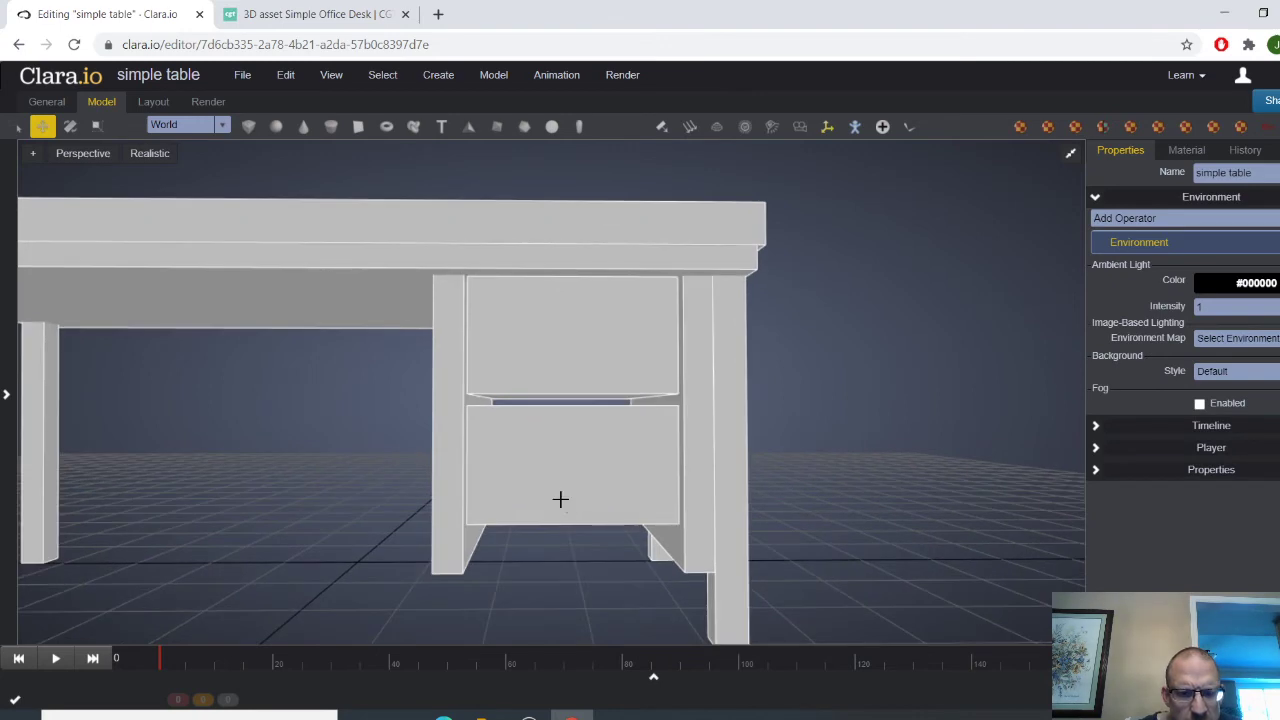
Lower the bottom drawer box along Y and stretch the top drawer box along Y to fill the gap between them
{"action": "left_click", "coordinate": [560, 499]}
{"action": "left_click_drag", "start_coordinate": [563, 385], "coordinate": [567, 409]}
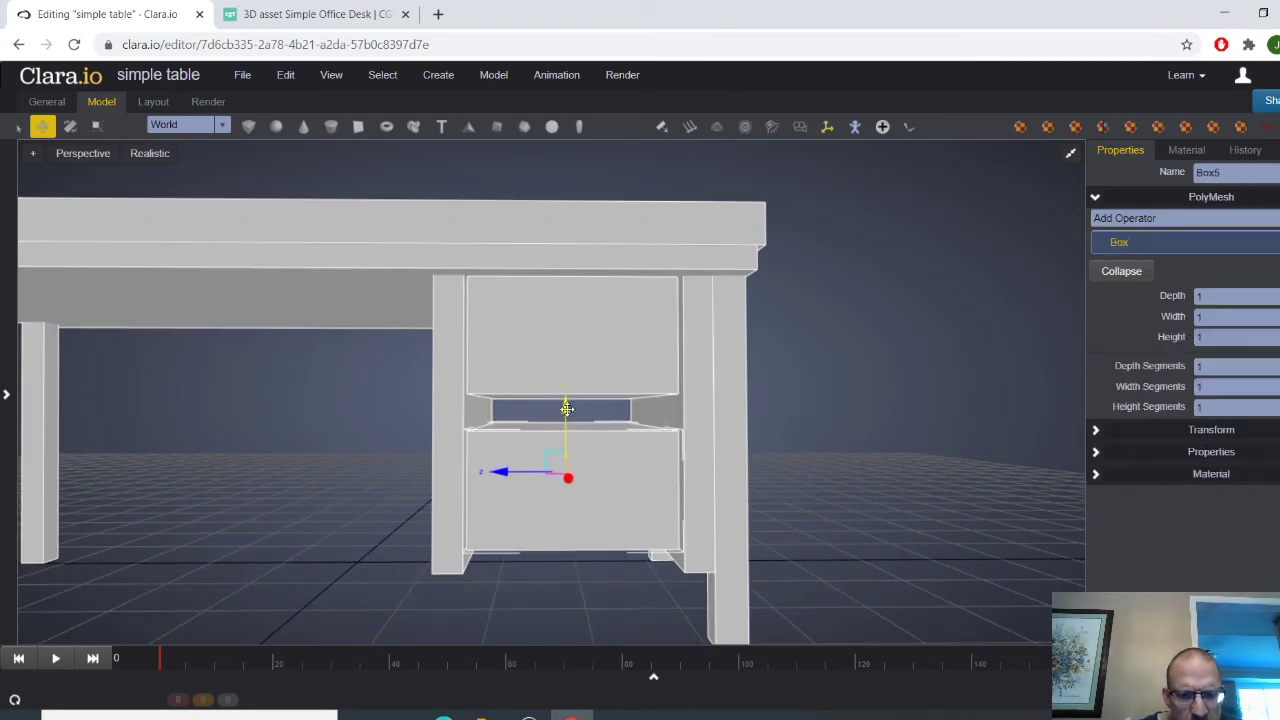
{"action": "left_click", "coordinate": [595, 364]}
{"action": "key", "text": "r"}
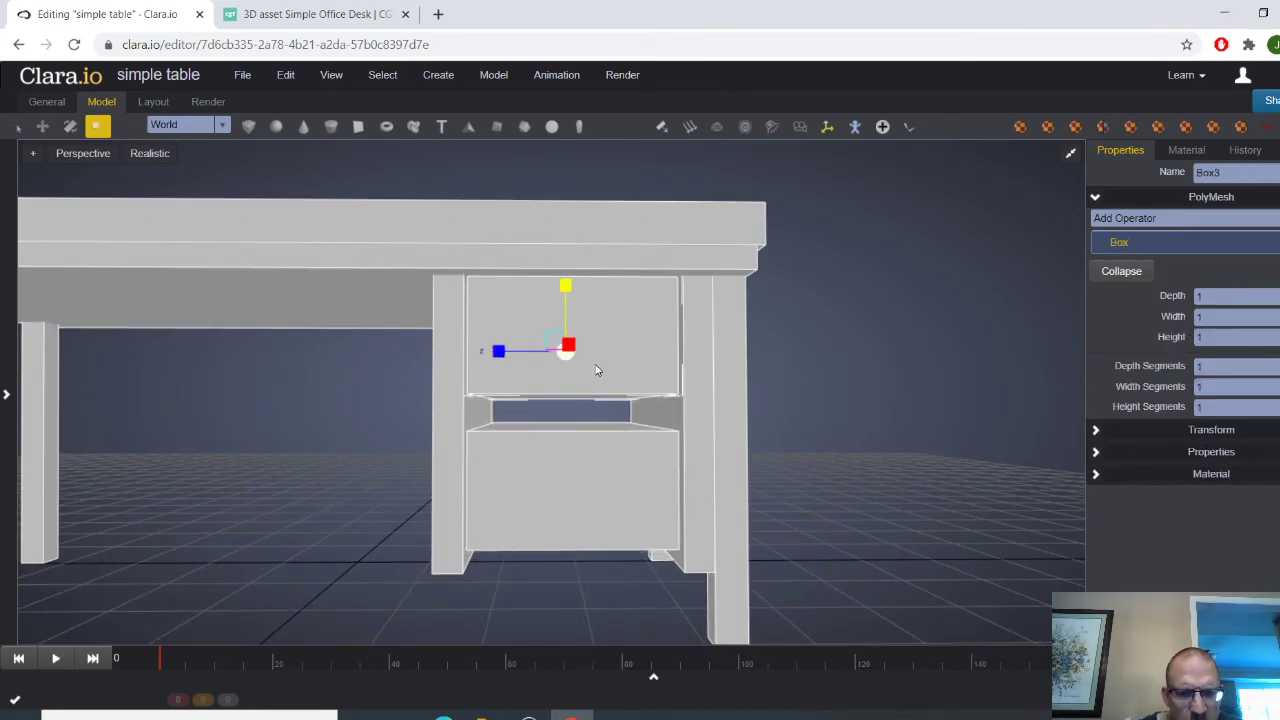
{"action": "mouse_move", "coordinate": [568, 288]}
{"action": "left_mouse_down"}
{"action": "mouse_move", "coordinate": [566, 256]}
{"action": "mouse_move", "coordinate": [566, 296]}
{"action": "left_mouse_up"}
{"action": "key", "text": "w"}
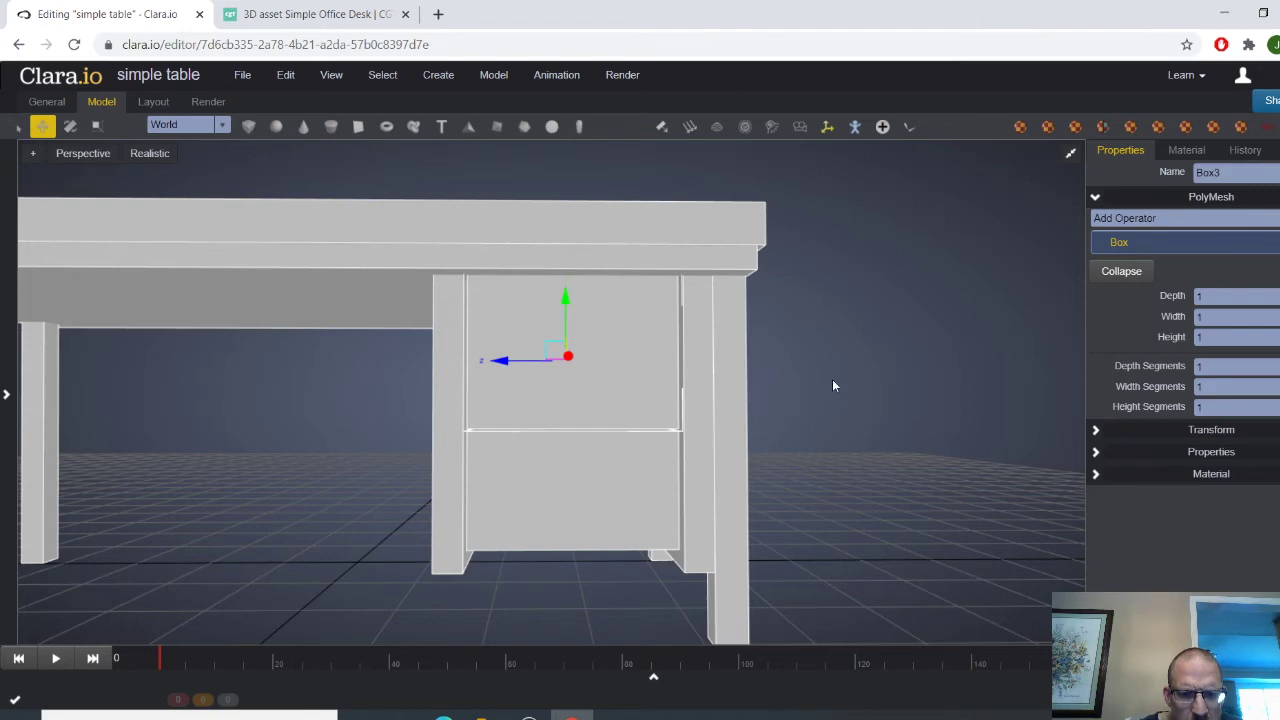
{"action": "left_click", "coordinate": [833, 386]}
{"action": "scroll", "coordinate": [809, 425], "scroll_direction": "down", "scroll_amount": 5}
{"action": "middle_click_drag", "start_coordinate": [802, 420], "coordinate": [701, 500]}
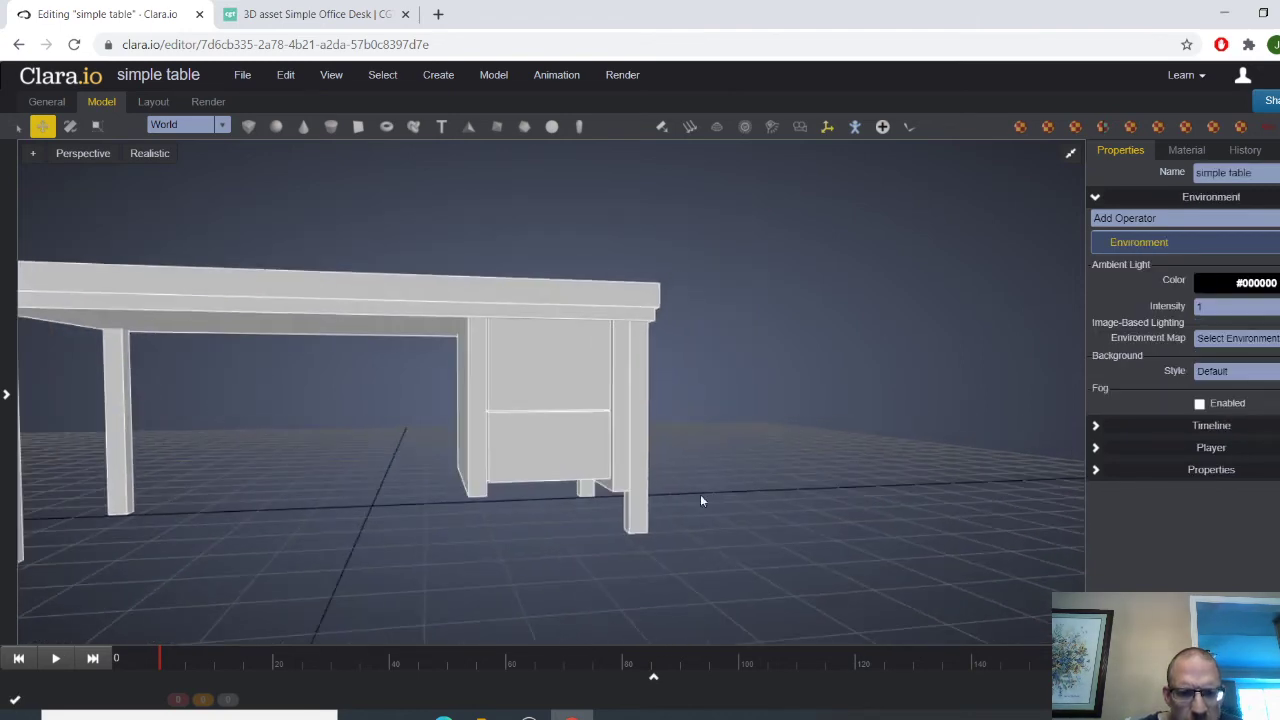
Compare with the reference desk, then stretch the bottom drawer along Y and lower it to reach the side panels' lower edge
{"action": "left_click", "coordinate": [350, 27]}
{"action": "left_click", "coordinate": [174, 16]}
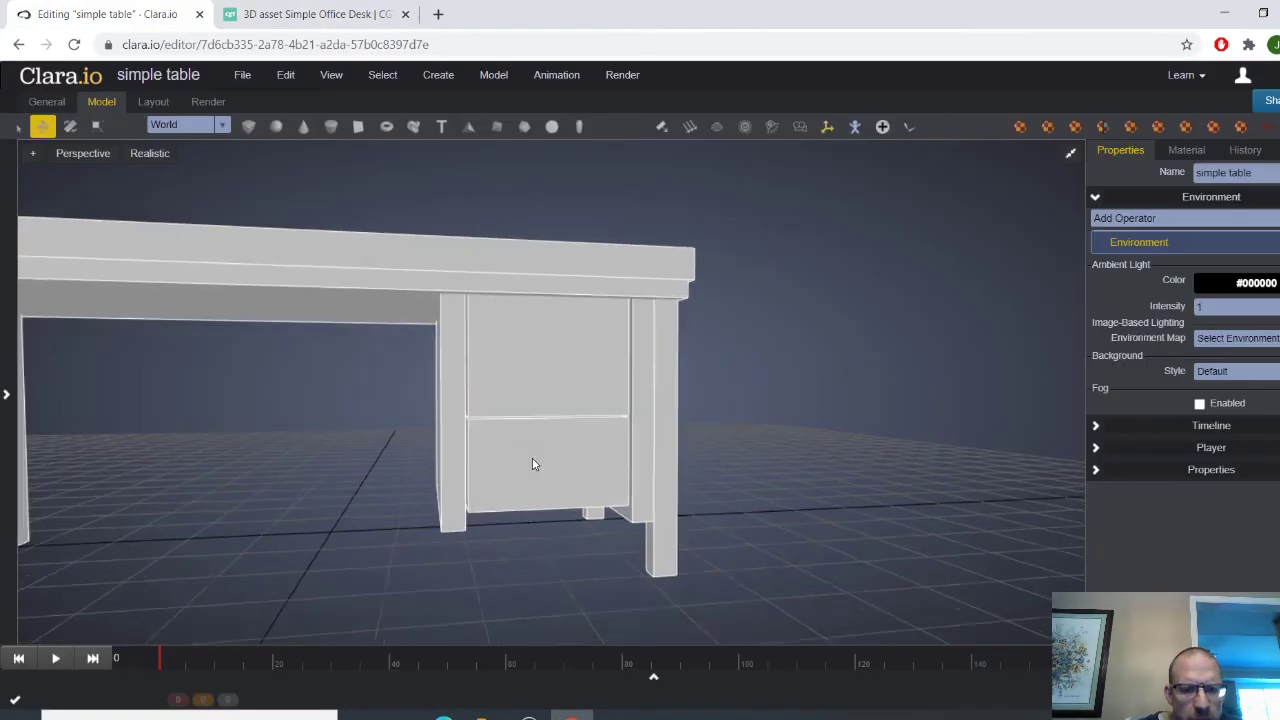
{"action": "middle_click_drag", "start_coordinate": [531, 457], "coordinate": [486, 458]}
{"action": "left_click", "coordinate": [556, 450]}
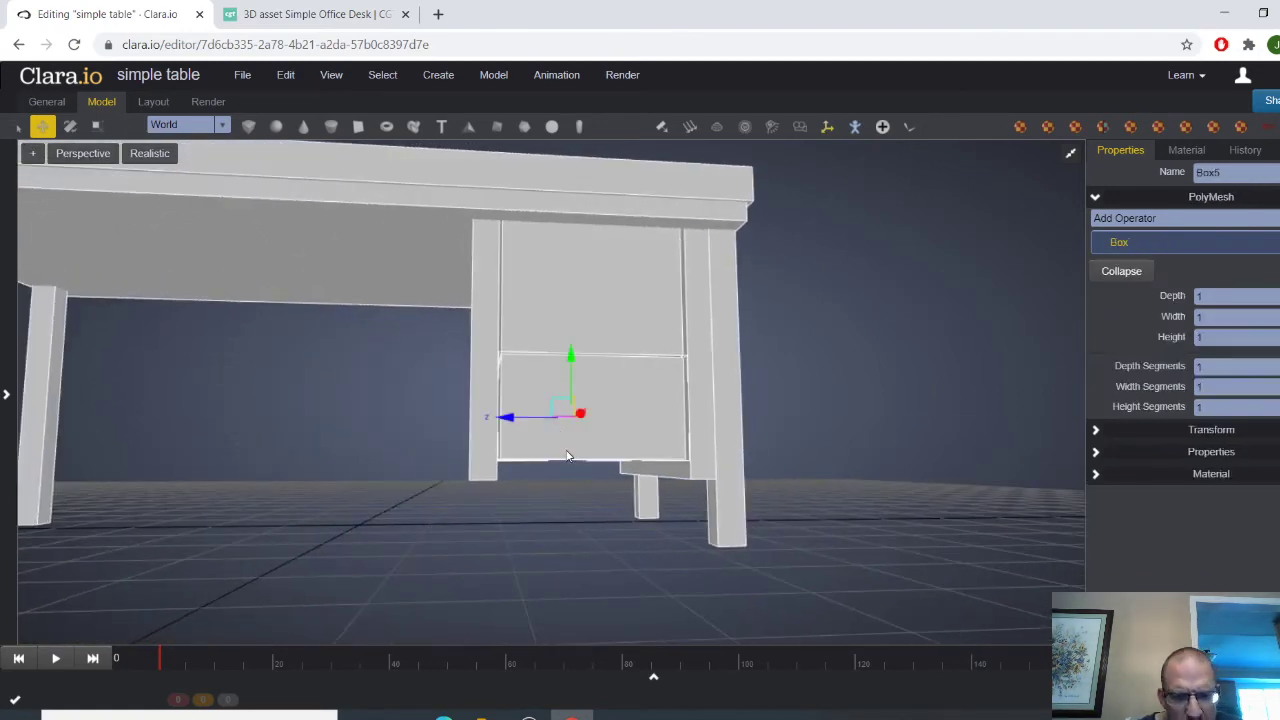
{"action": "key", "text": "r"}
{"action": "mouse_move", "coordinate": [573, 357]}
{"action": "left_mouse_down"}
{"action": "mouse_move", "coordinate": [574, 338]}
{"action": "mouse_move", "coordinate": [571, 363]}
{"action": "left_mouse_up"}
{"action": "key", "text": "w"}
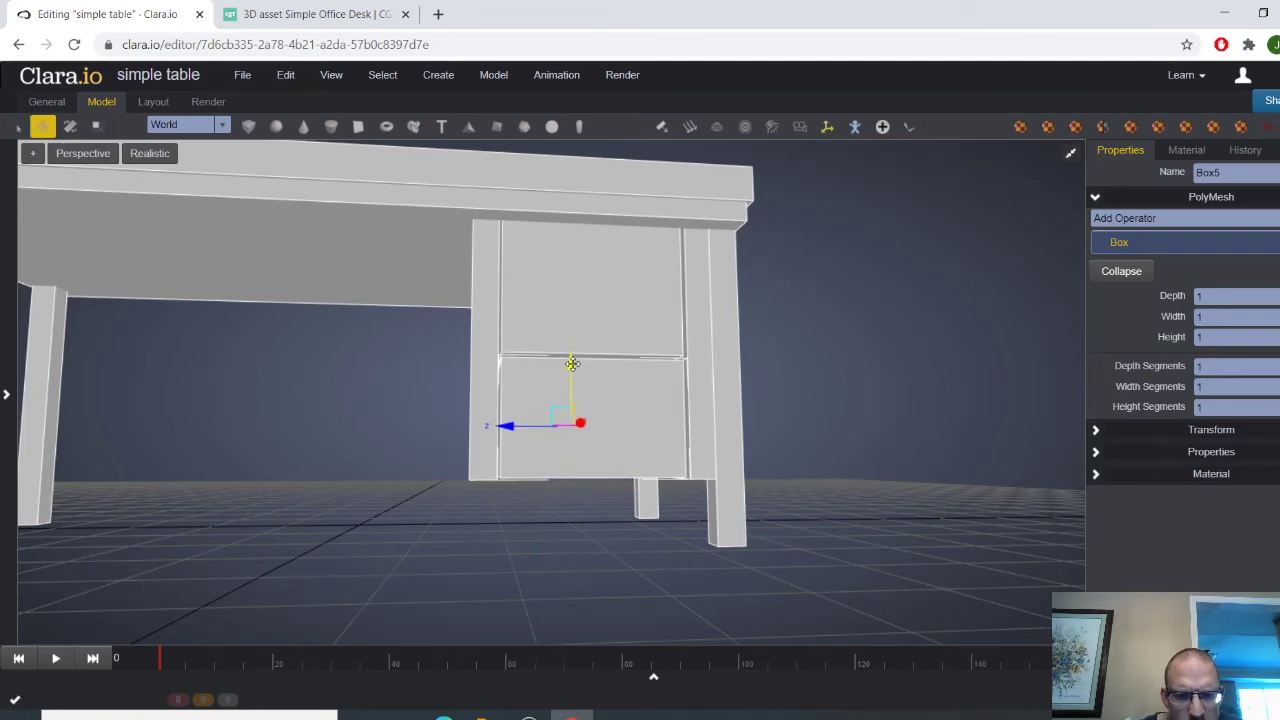
Fine-tune the bottom drawer's height along Y to leave only a thin seam below the top drawer, and clear the selection
{"action": "middle_click_drag", "start_coordinate": [620, 400], "coordinate": [598, 406]}
{"action": "key", "text": "r"}
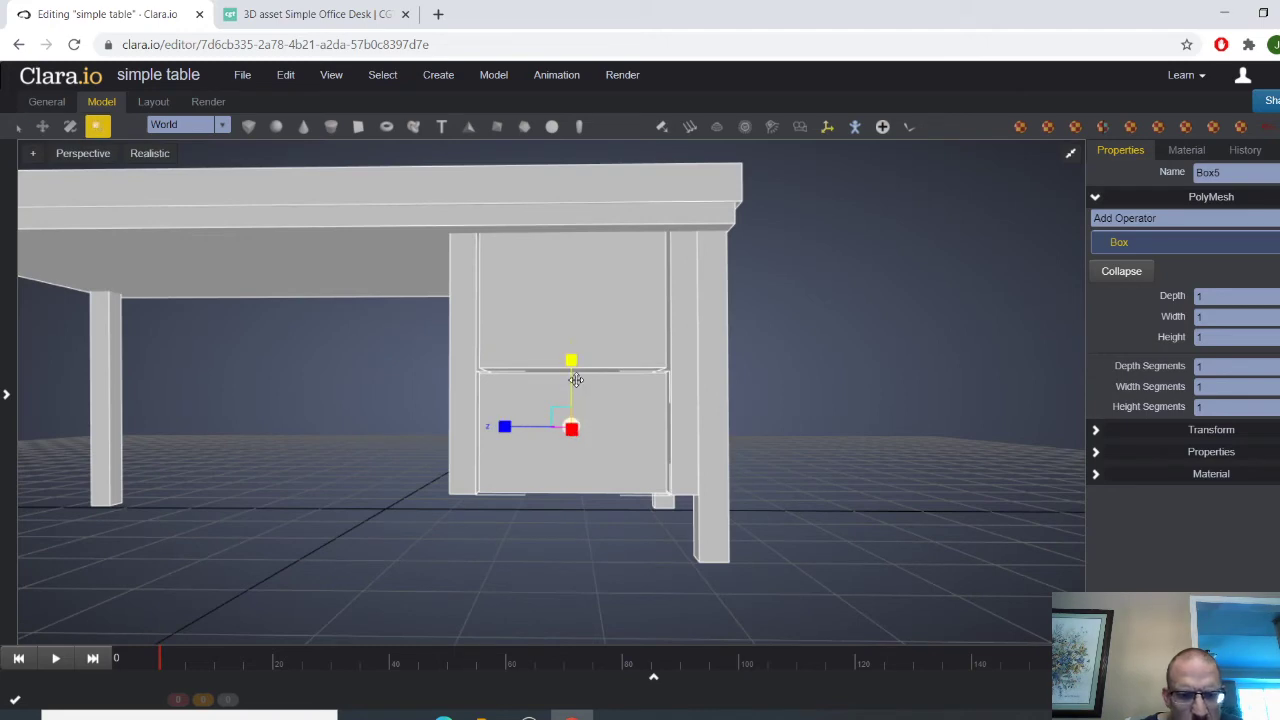
{"action": "left_click_drag", "start_coordinate": [575, 364], "coordinate": [574, 363]}
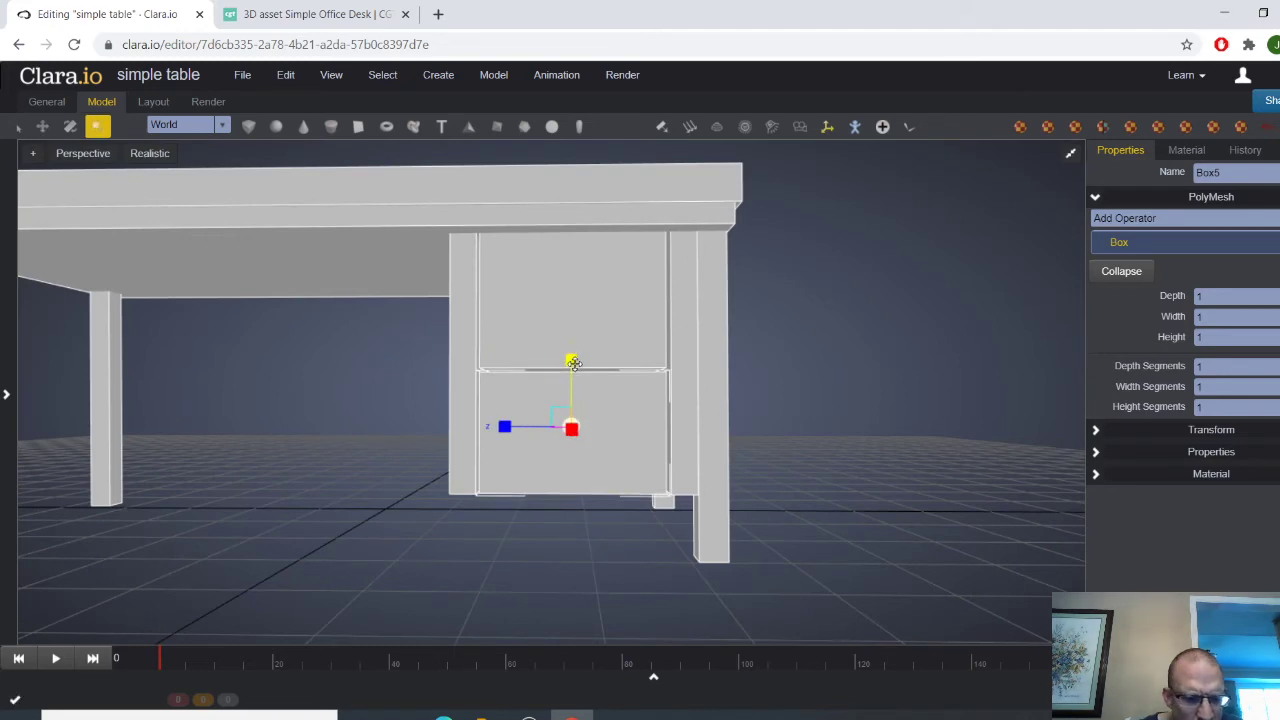
{"action": "key", "text": "w"}
{"action": "left_click", "coordinate": [831, 443]}
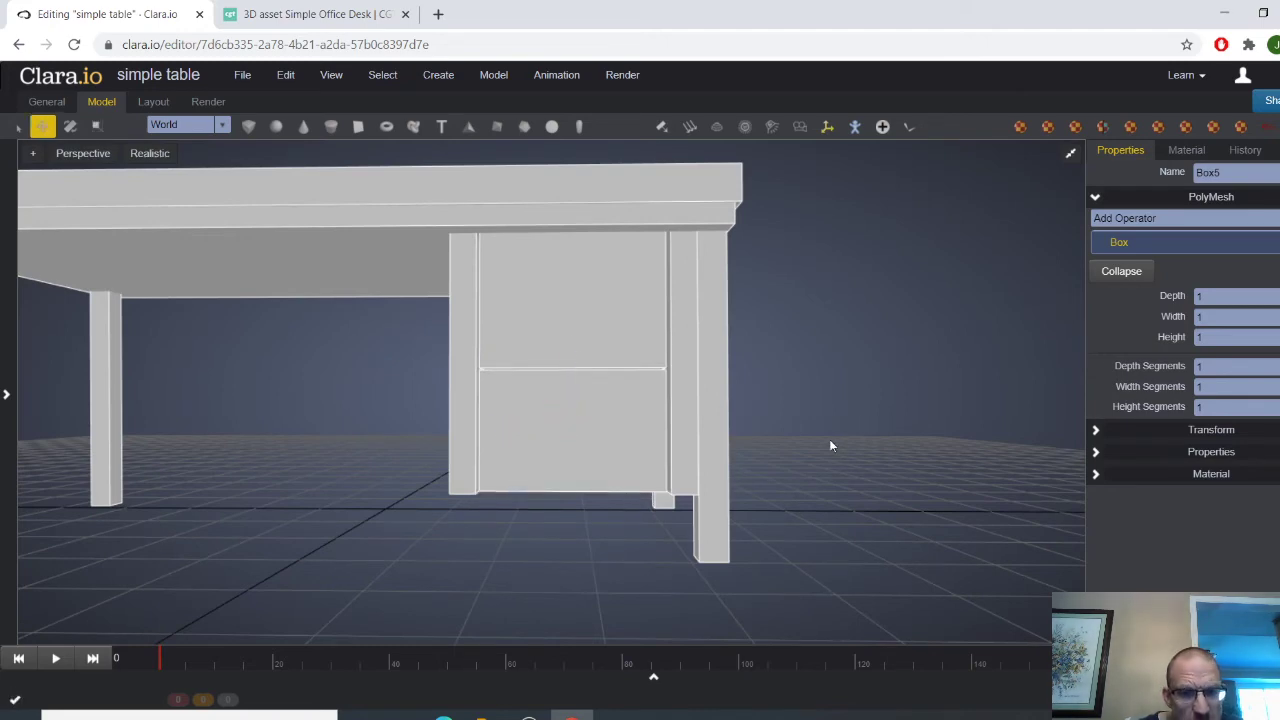
Nudge the top and bottom drawer boxes along Z to align them between the side panels
{"action": "middle_click_drag", "start_coordinate": [814, 431], "coordinate": [752, 380]}
{"action": "scroll", "coordinate": [752, 380], "scroll_direction": "up", "scroll_amount": 5}
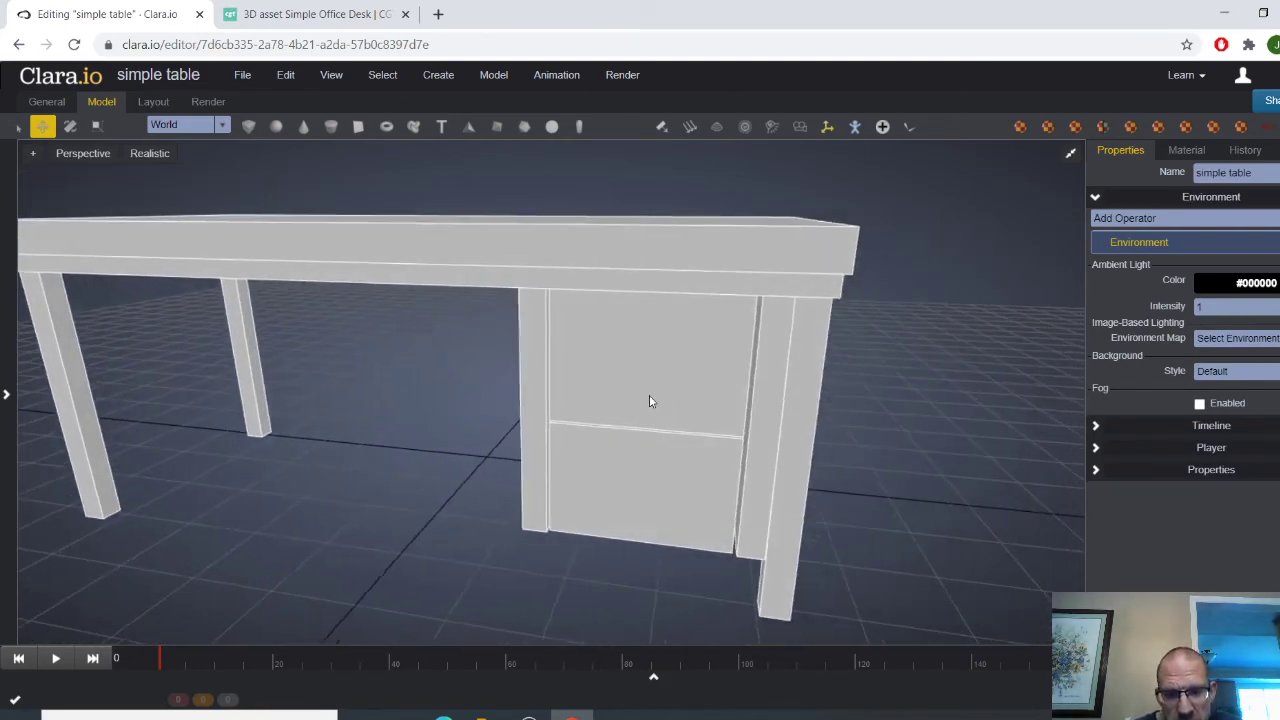
{"action": "left_click", "coordinate": [675, 404]}
{"action": "scroll", "coordinate": [676, 403], "scroll_direction": "up", "scroll_amount": 1}
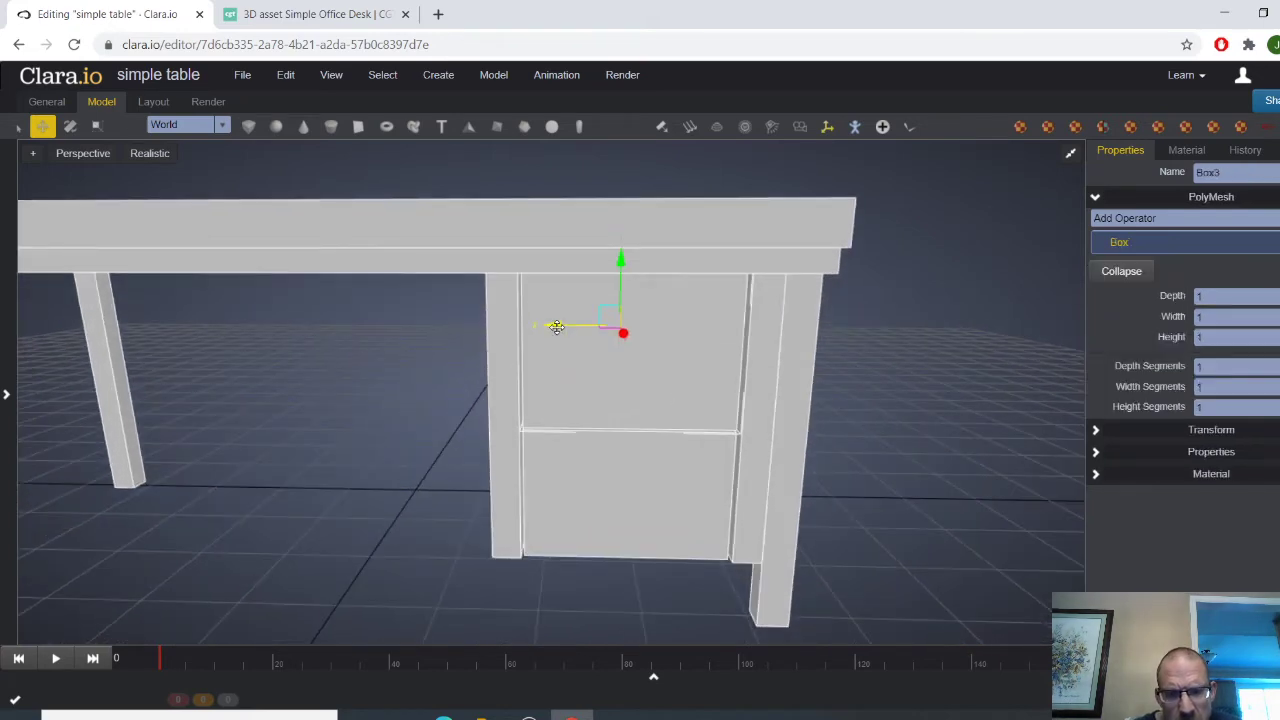
{"action": "left_click_drag", "start_coordinate": [556, 327], "coordinate": [558, 327]}
{"action": "middle_click_drag", "start_coordinate": [612, 412], "coordinate": [616, 402]}
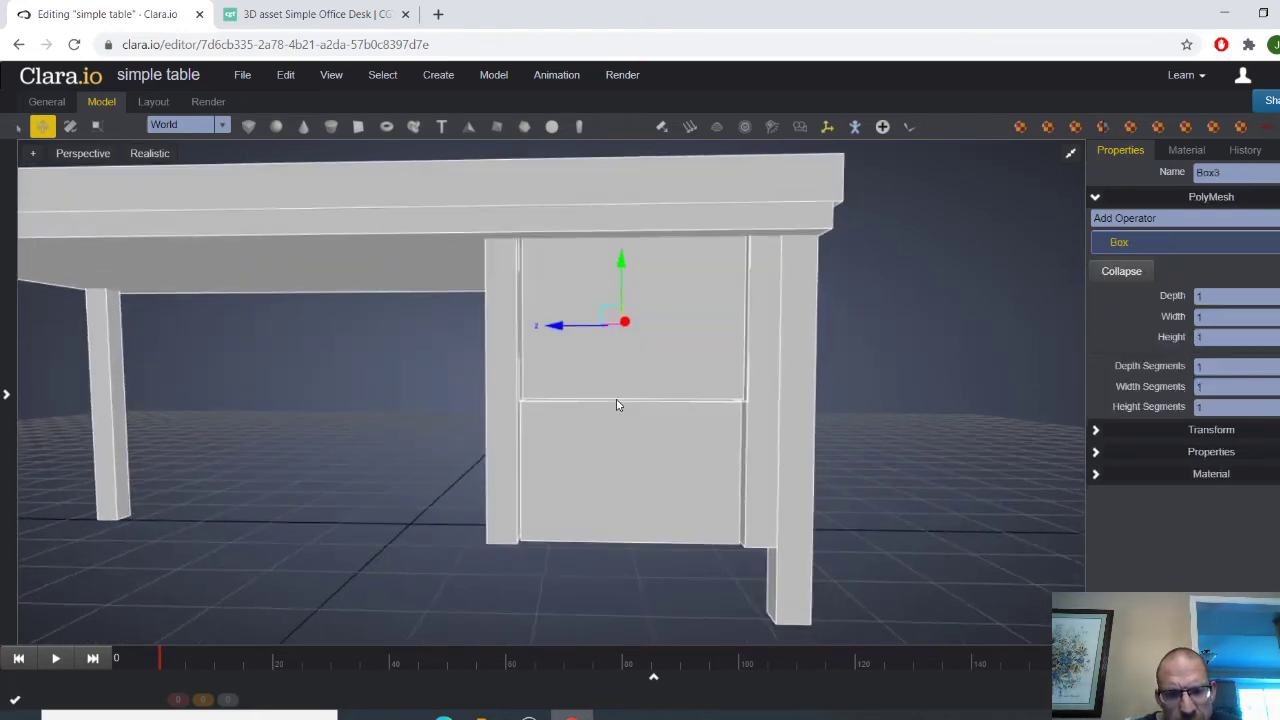
{"action": "left_click", "coordinate": [614, 426]}
{"action": "left_click_drag", "start_coordinate": [563, 447], "coordinate": [565, 447]}
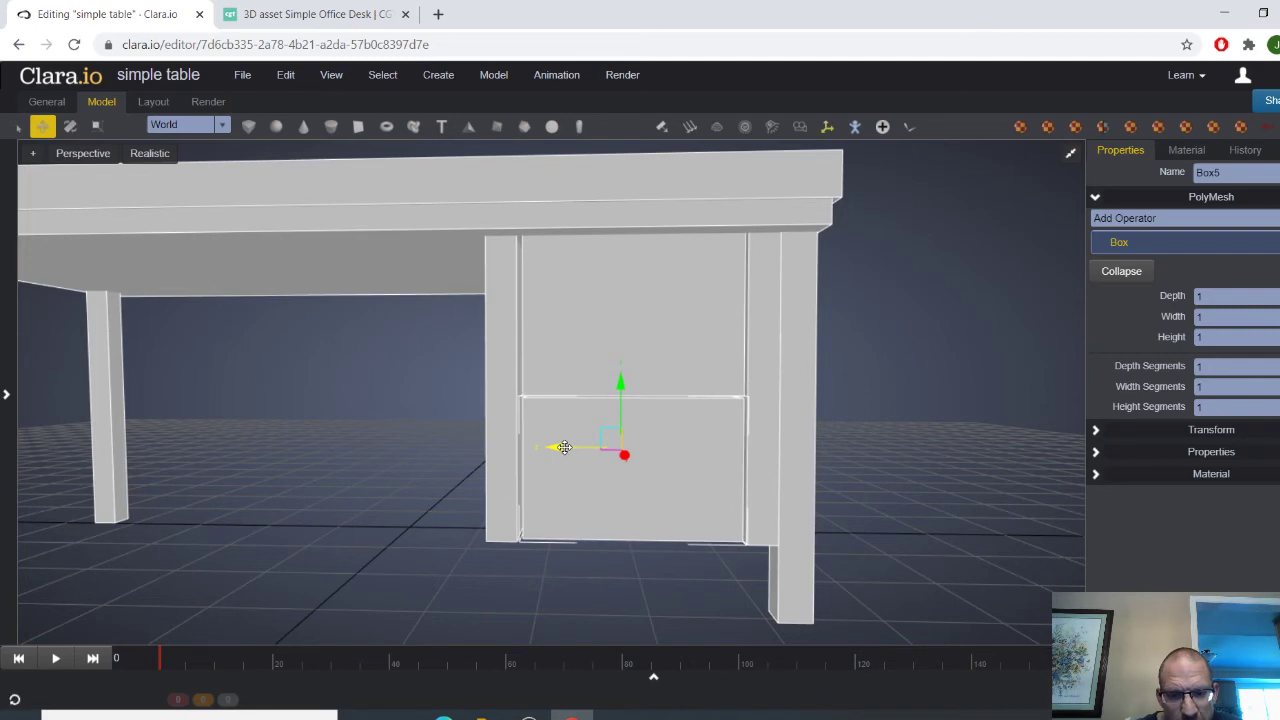
{"action": "middle_click_drag", "start_coordinate": [582, 428], "coordinate": [583, 431]}
Shift the top drawer slightly along Z and widen the drawer boxes along Z to close the gaps beside the side panels
{"action": "left_click", "coordinate": [586, 369]}
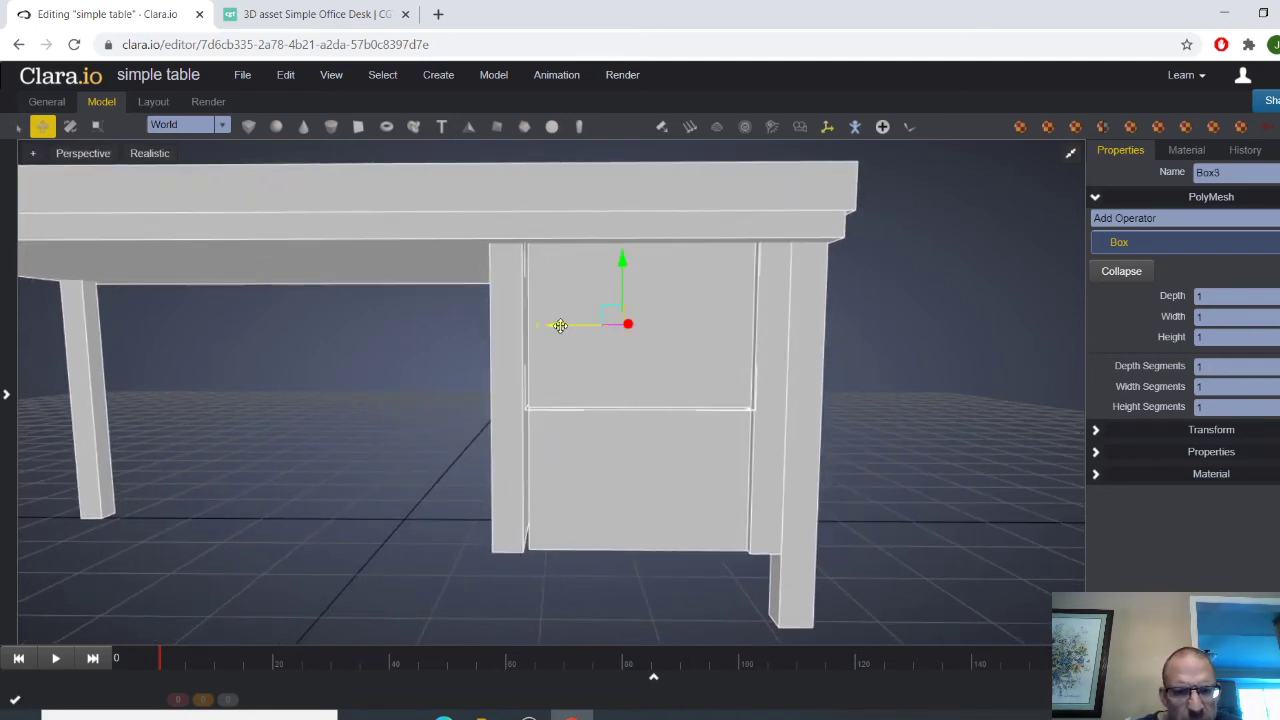
{"action": "left_click_drag", "start_coordinate": [560, 326], "coordinate": [555, 326]}
{"action": "key", "text": "r"}
{"action": "left_click", "coordinate": [578, 431]}
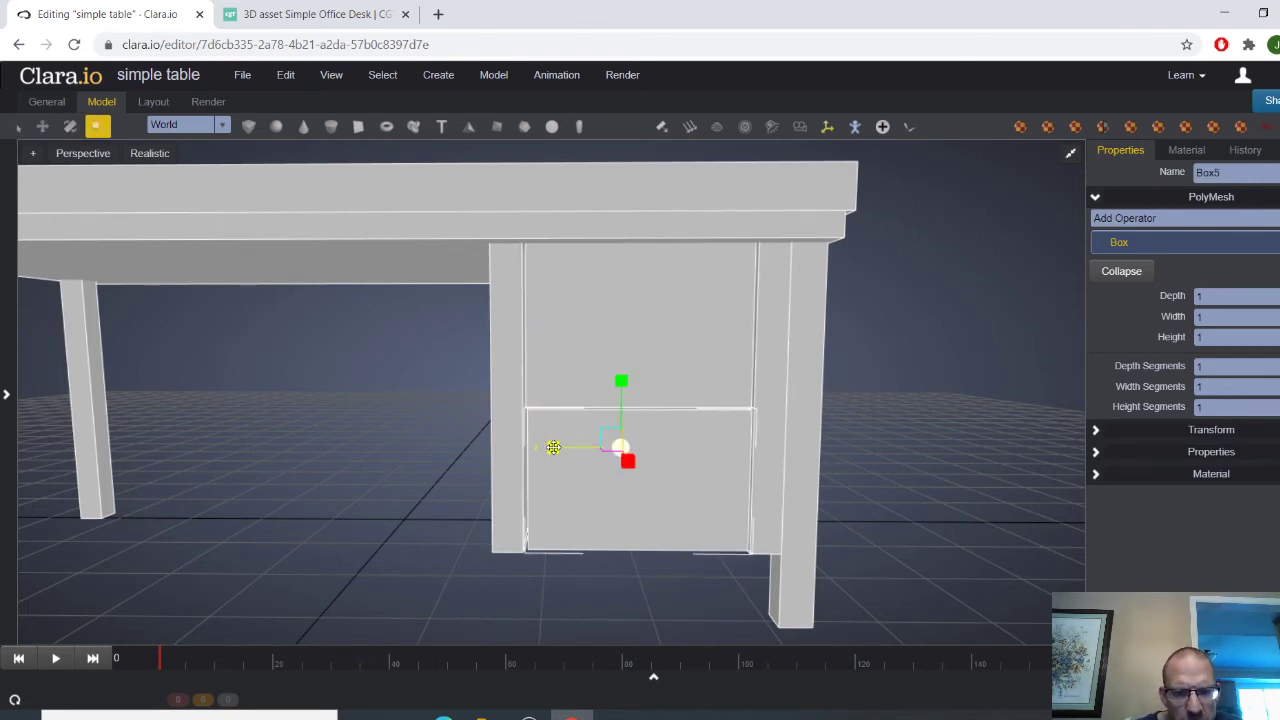
{"action": "left_click", "coordinate": [872, 439]}
{"action": "scroll", "coordinate": [872, 439], "scroll_direction": "down", "scroll_amount": 2}
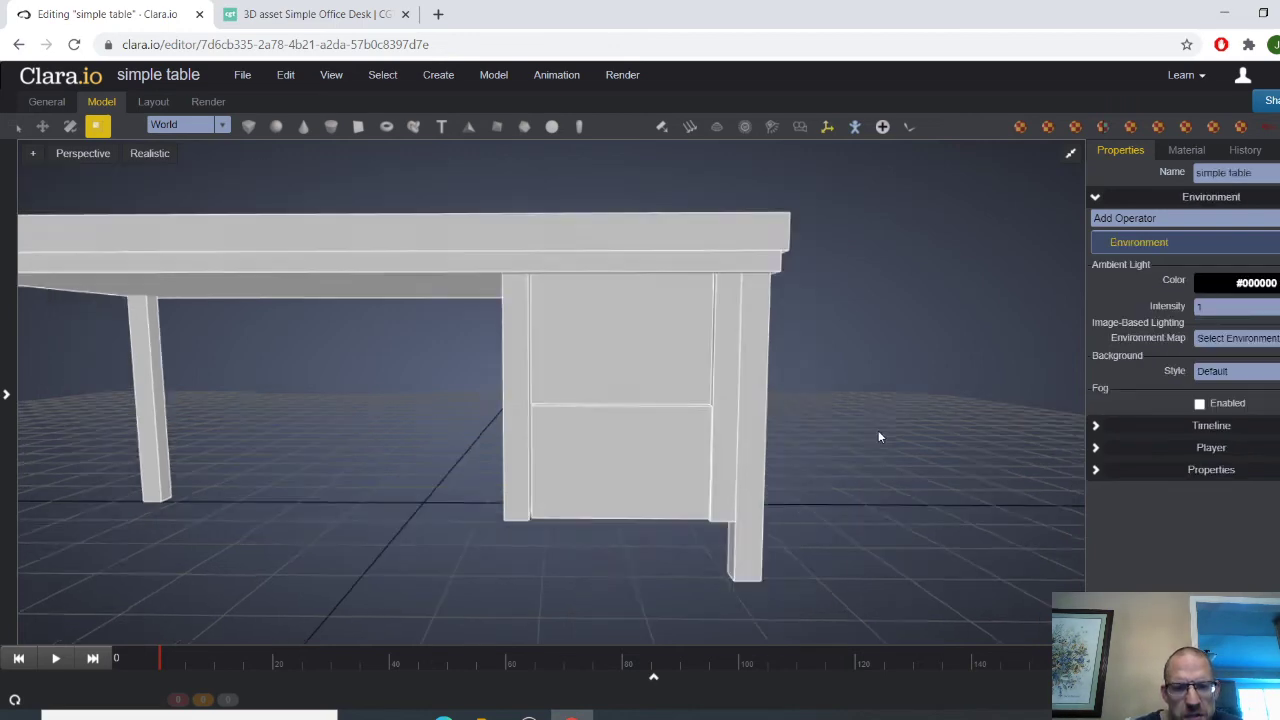
Check the drawer handles on the reference desk, then add a cylinder scaled down uniformly to a small handle-sized piece
{"action": "left_click_drag", "start_coordinate": [878, 432], "coordinate": [697, 366]}
{"action": "left_click", "coordinate": [337, 16]}
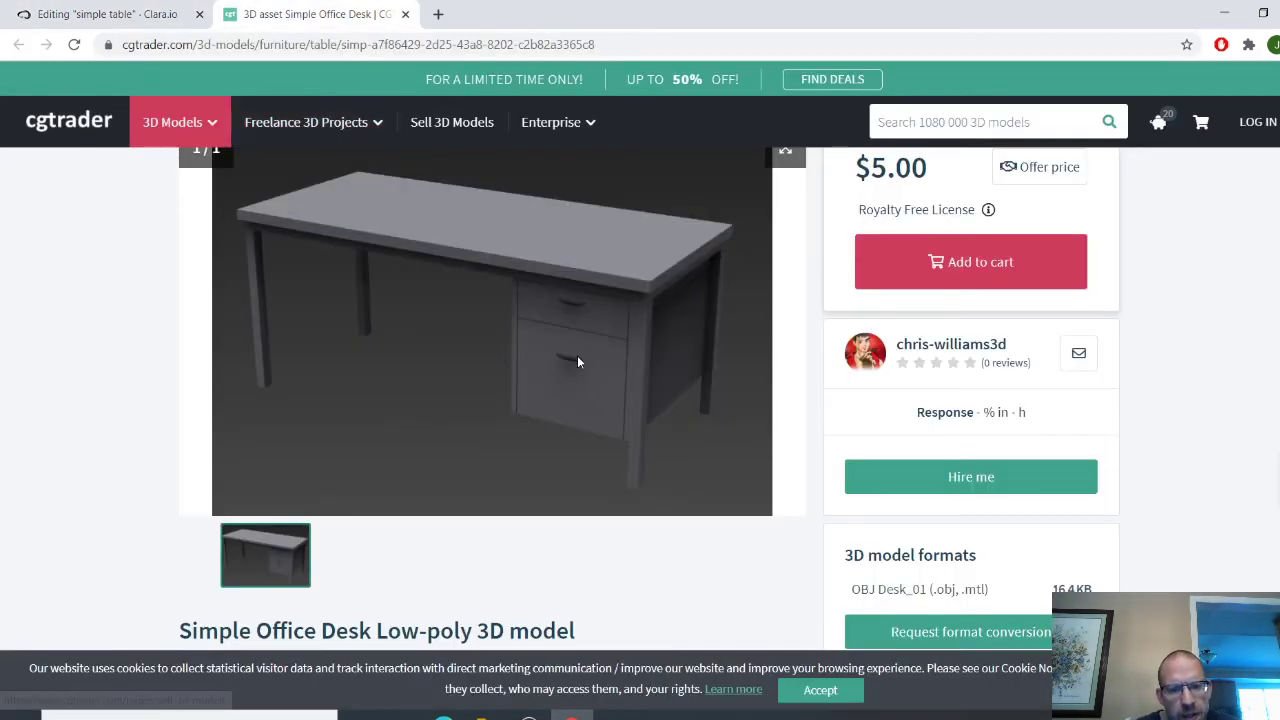
{"action": "left_click", "coordinate": [78, 15]}
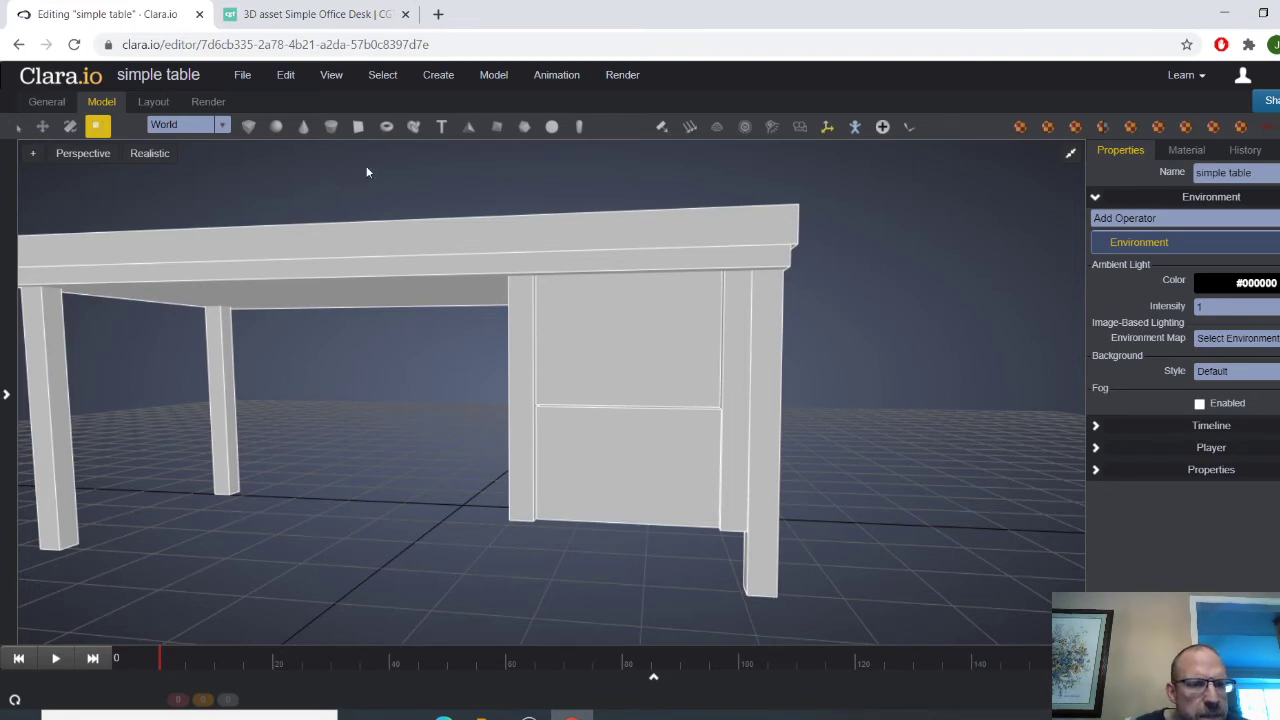
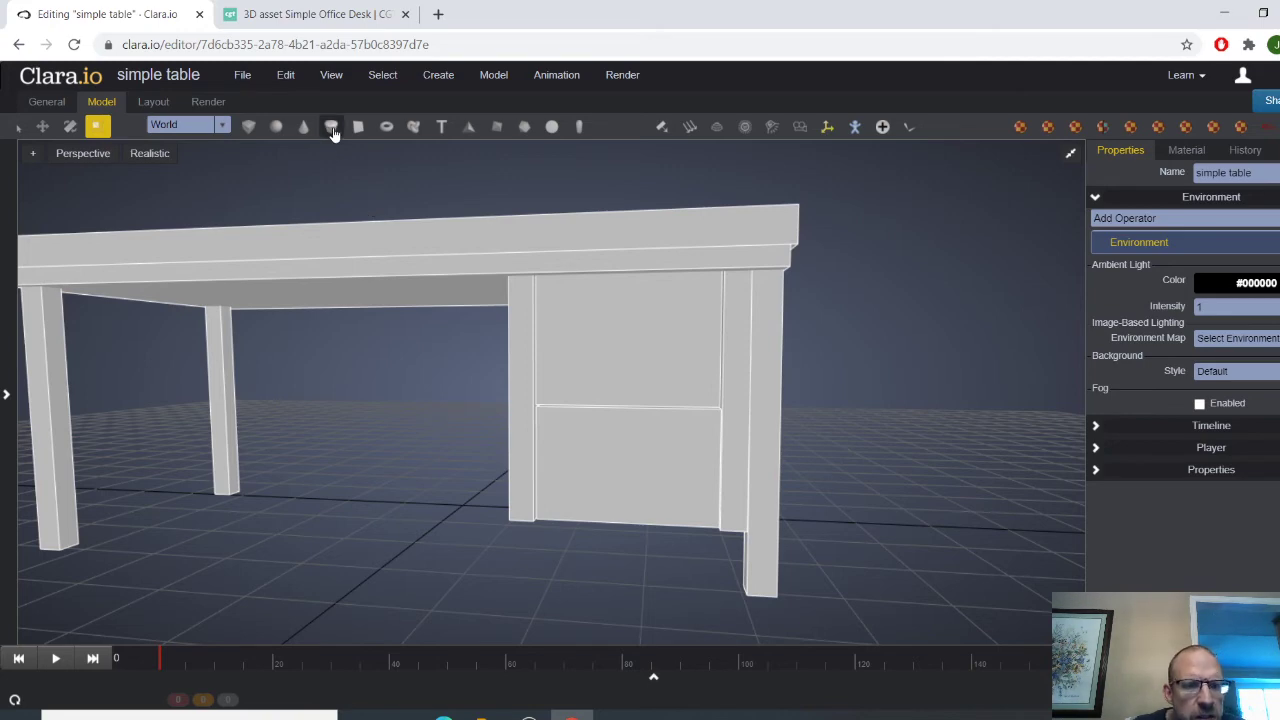
{"action": "left_click", "coordinate": [332, 129]}
{"action": "scroll", "coordinate": [506, 563], "scroll_direction": "down", "scroll_amount": 1}
{"action": "middle_click_drag", "start_coordinate": [506, 561], "coordinate": [473, 539]}
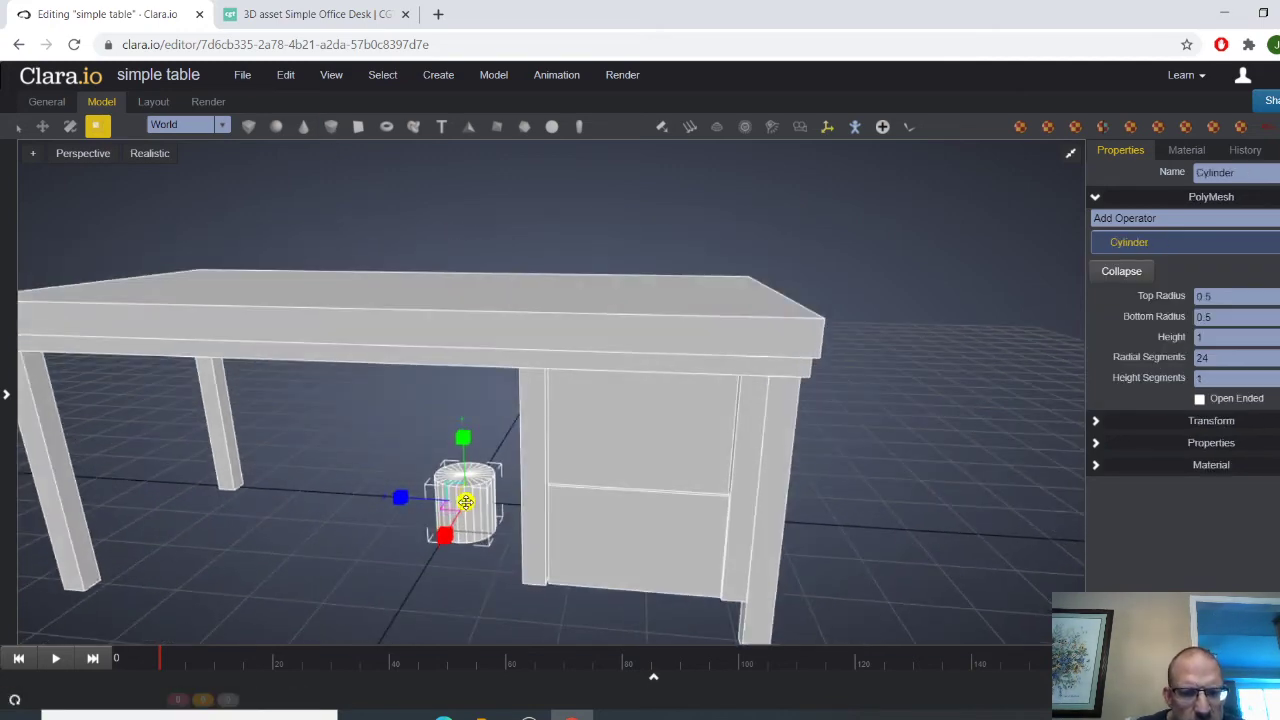
{"action": "left_click_drag", "start_coordinate": [465, 502], "coordinate": [494, 504]}
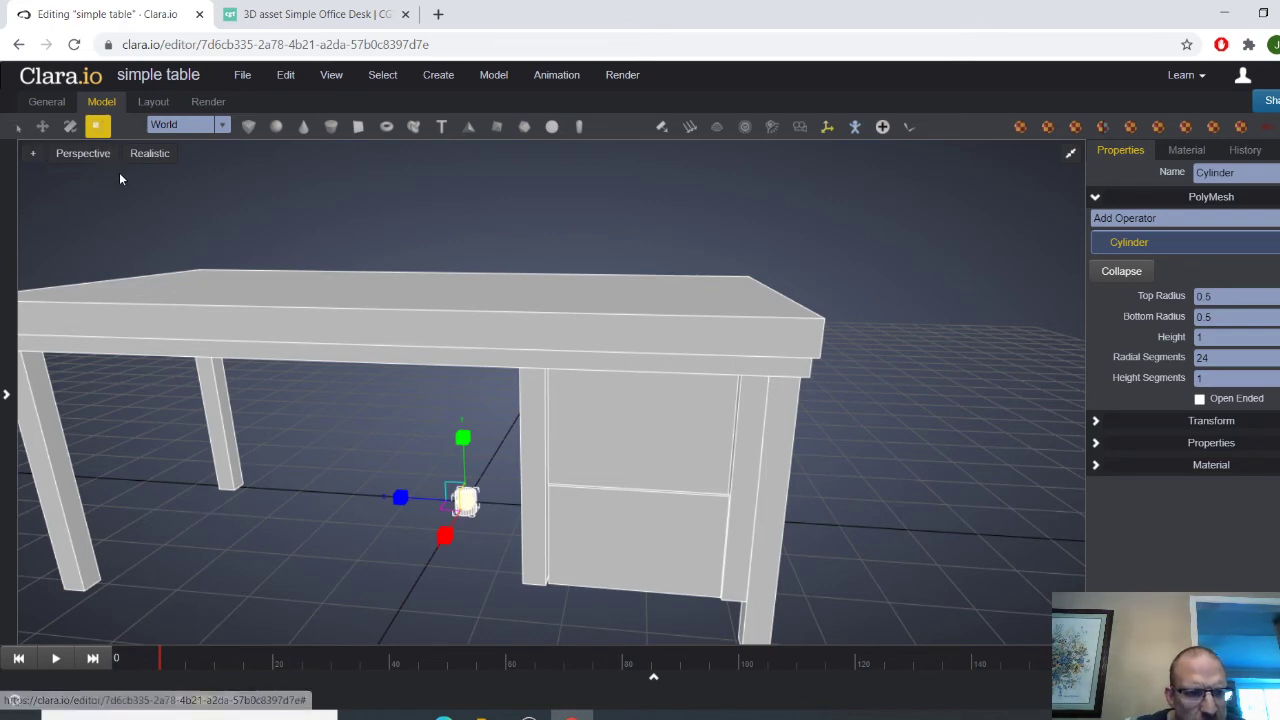
Show the four-view layout, raise the small cylinder along Y, and move it along Z to the drawer unit
{"action": "left_click", "coordinate": [1070, 153]}
{"action": "scroll", "coordinate": [737, 471], "scroll_direction": "down", "scroll_amount": 3}
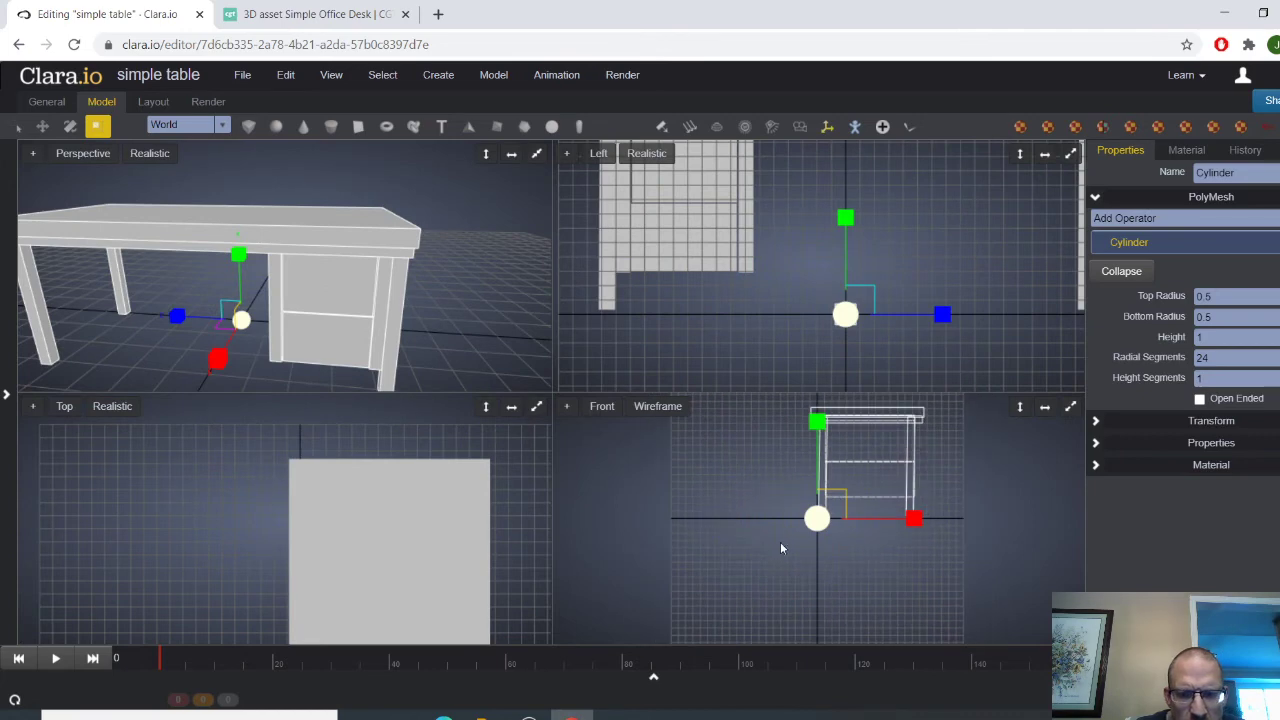
{"action": "key", "text": "w"}
{"action": "left_click_drag", "start_coordinate": [818, 450], "coordinate": [819, 397]}
{"action": "scroll", "coordinate": [814, 326], "scroll_direction": "up", "scroll_amount": 2}
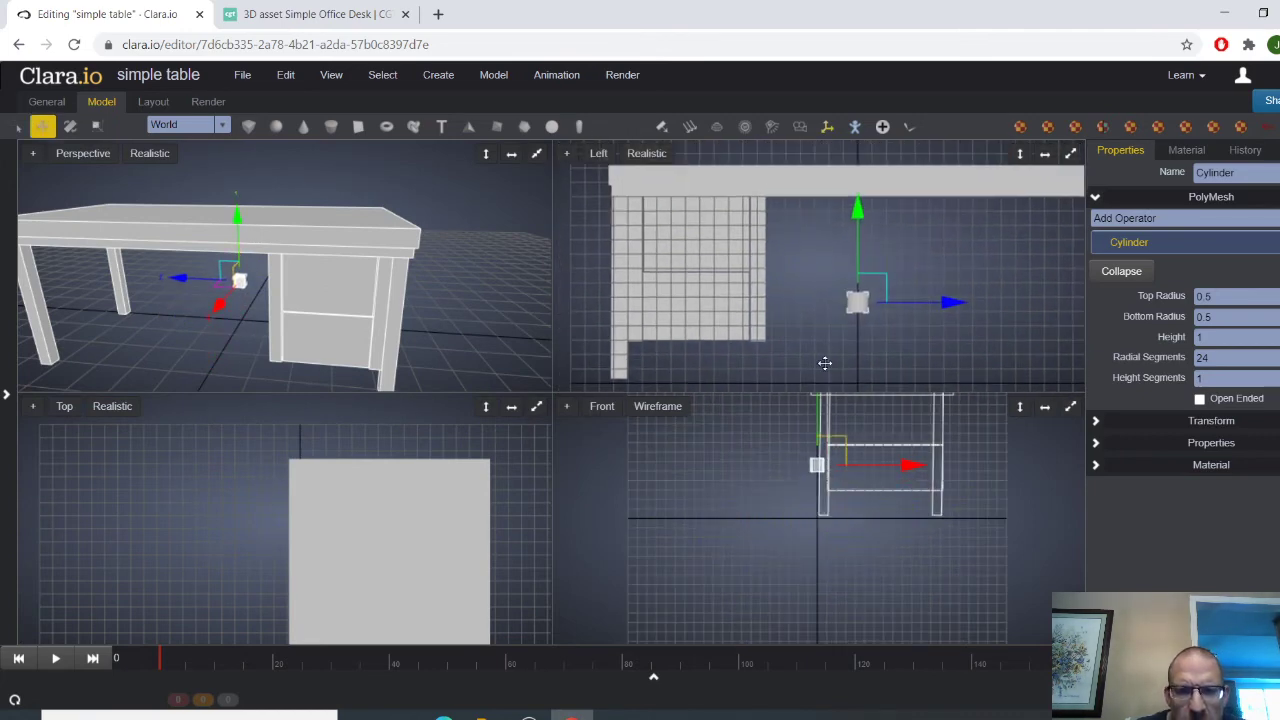
{"action": "left_click_drag", "start_coordinate": [950, 307], "coordinate": [785, 311]}
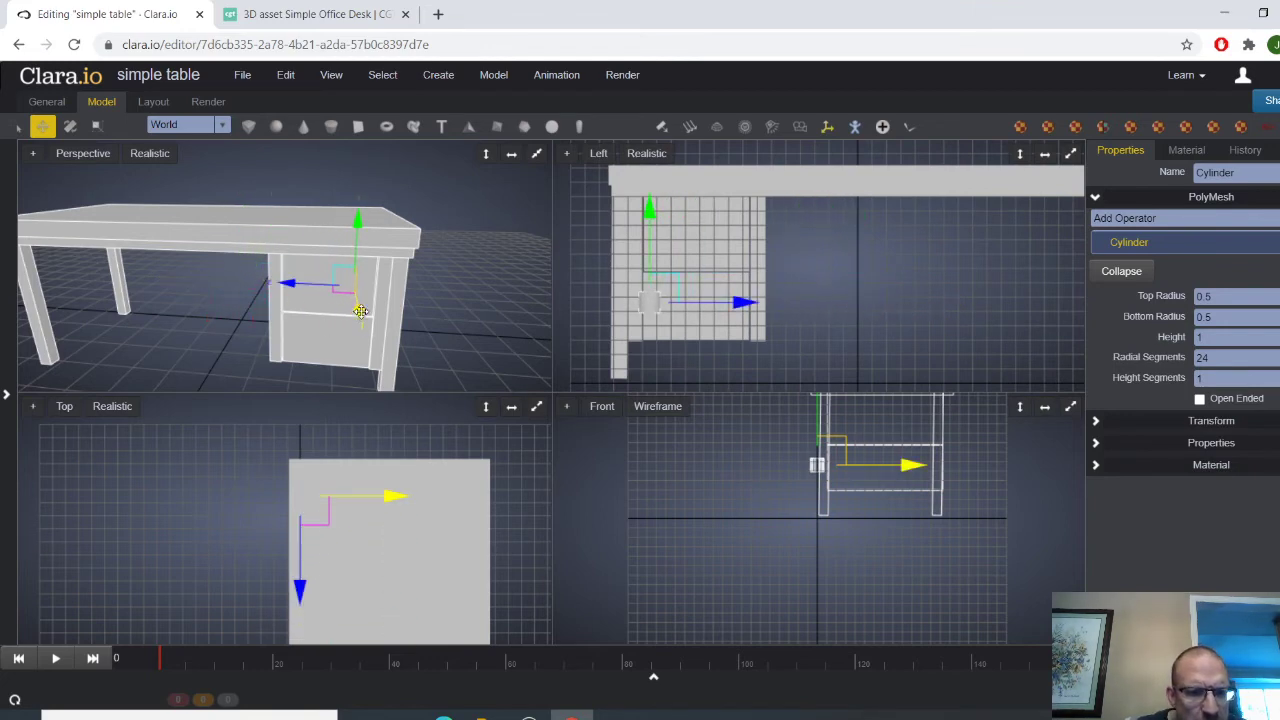
Move the cylinder along X to the front face of the bottom drawer and centre it along Z on the drawer
{"action": "left_click_drag", "start_coordinate": [359, 313], "coordinate": [272, 345]}
{"action": "left_click_drag", "start_coordinate": [473, 556], "coordinate": [491, 554]}
{"action": "scroll", "coordinate": [967, 540], "scroll_direction": "up", "scroll_amount": 1}
{"action": "middle_click_drag", "start_coordinate": [1026, 499], "coordinate": [971, 543]}
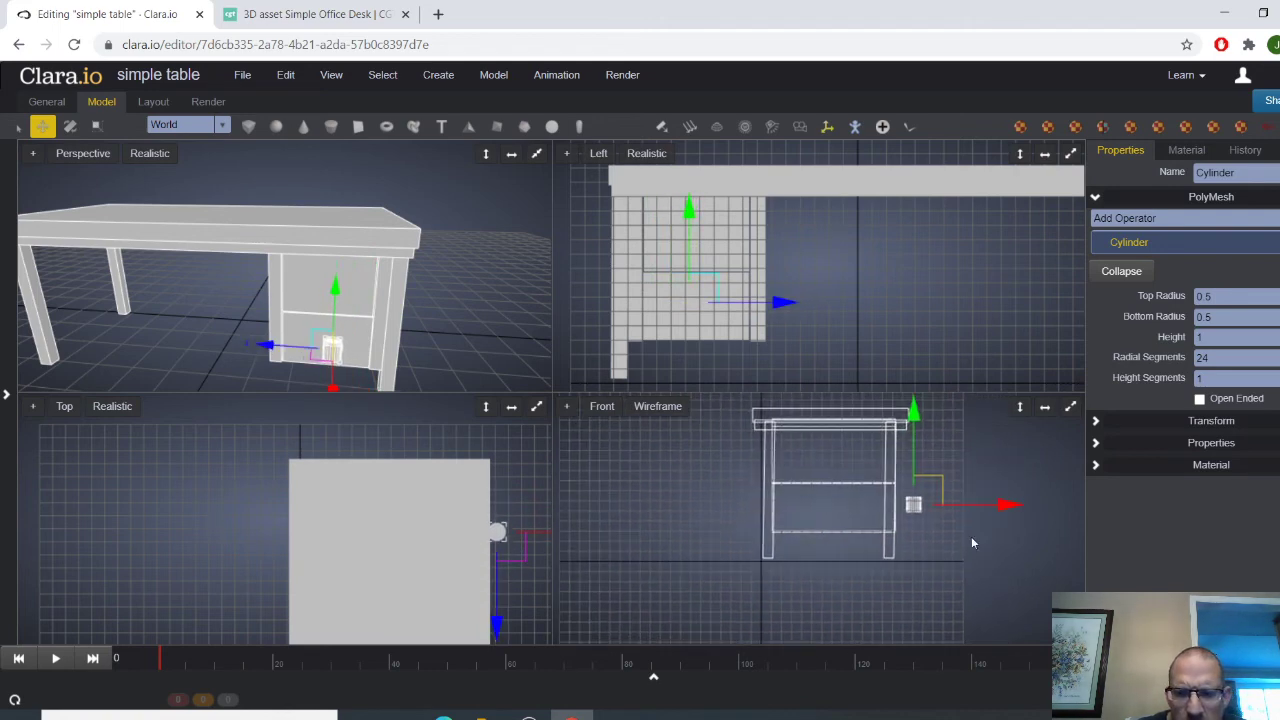
{"action": "left_click_drag", "start_coordinate": [994, 505], "coordinate": [987, 505]}
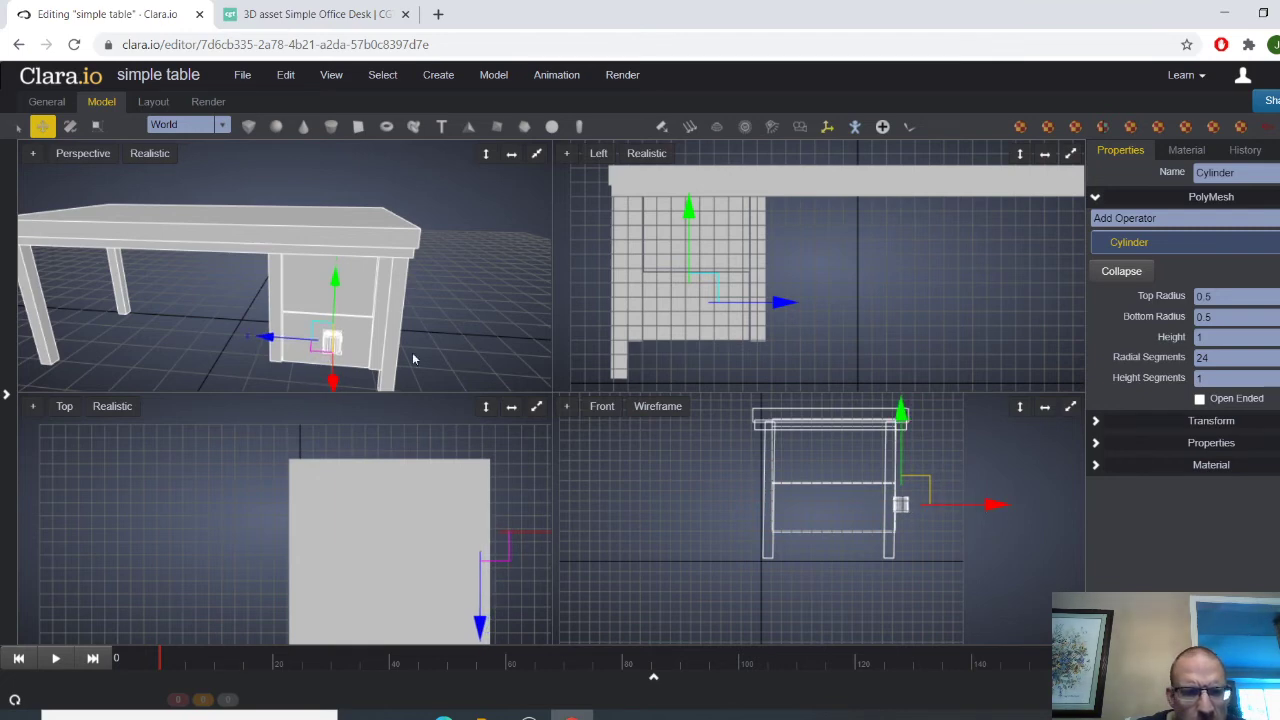
Rotate the handle cylinder about the X axis to lie horizontally across the bottom drawer front, setting its X rotation to exactly 90
{"action": "left_click", "coordinate": [538, 157]}
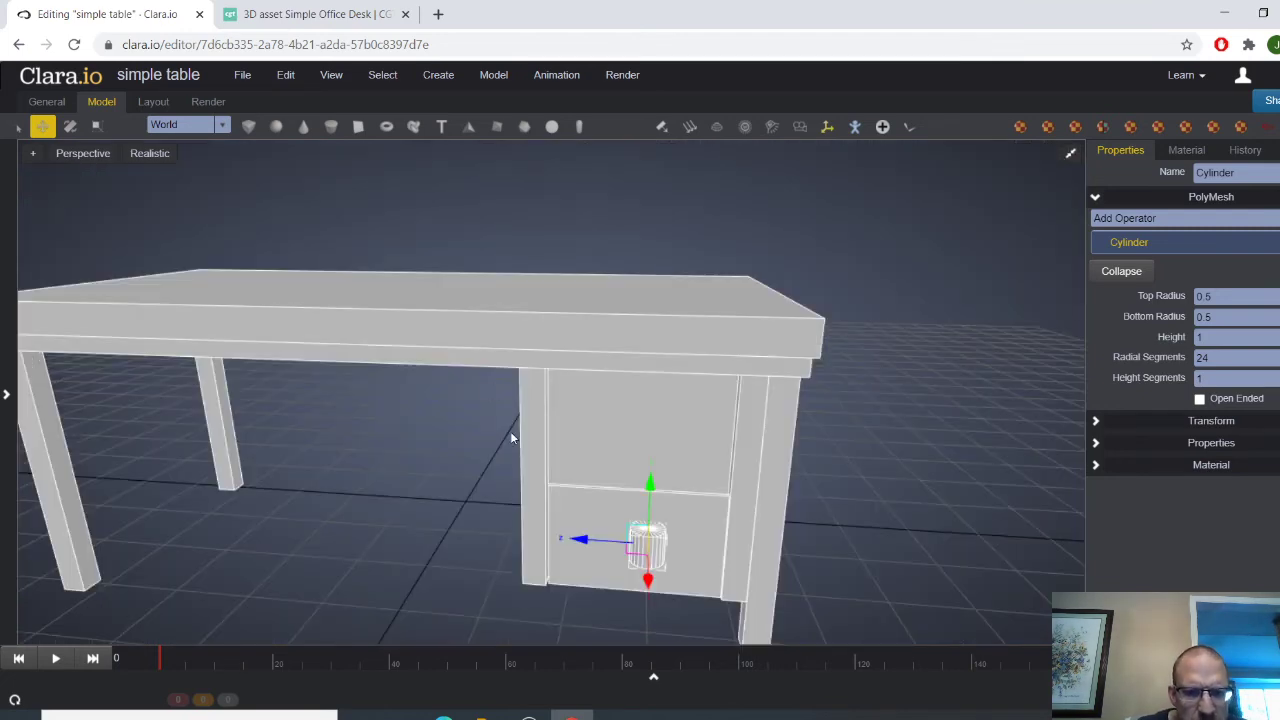
{"action": "scroll", "coordinate": [515, 430], "scroll_direction": "up", "scroll_amount": 3}
{"action": "key", "text": "r"}
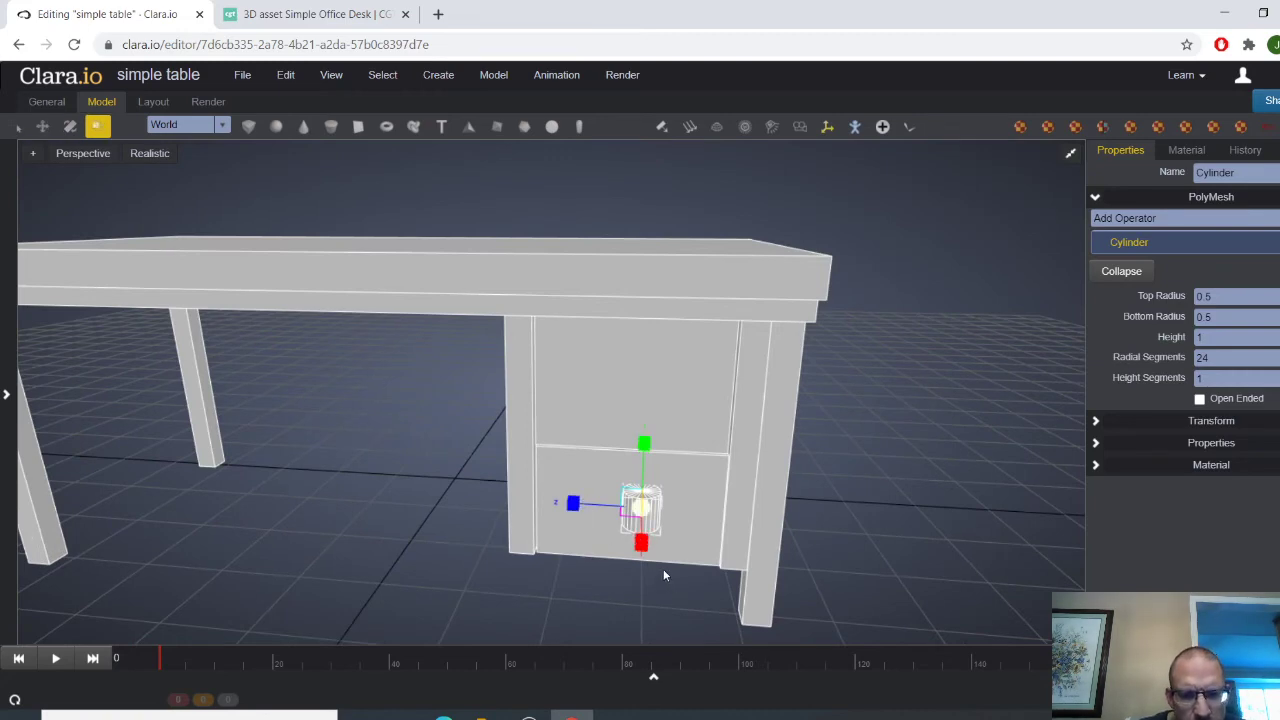
{"action": "key", "text": "e"}
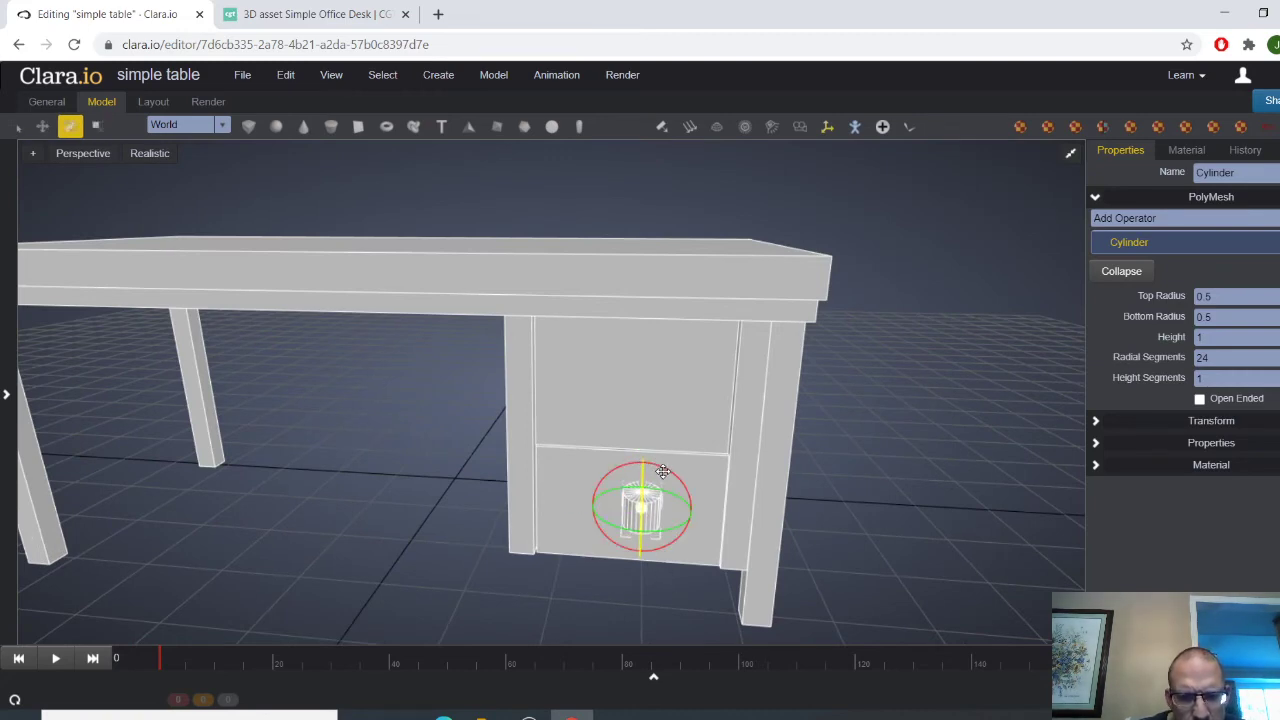
{"action": "left_click_drag", "start_coordinate": [667, 471], "coordinate": [567, 392]}
{"action": "middle_click_drag", "start_coordinate": [846, 545], "coordinate": [872, 501]}
{"action": "scroll", "coordinate": [844, 513], "scroll_direction": "up", "scroll_amount": 2}
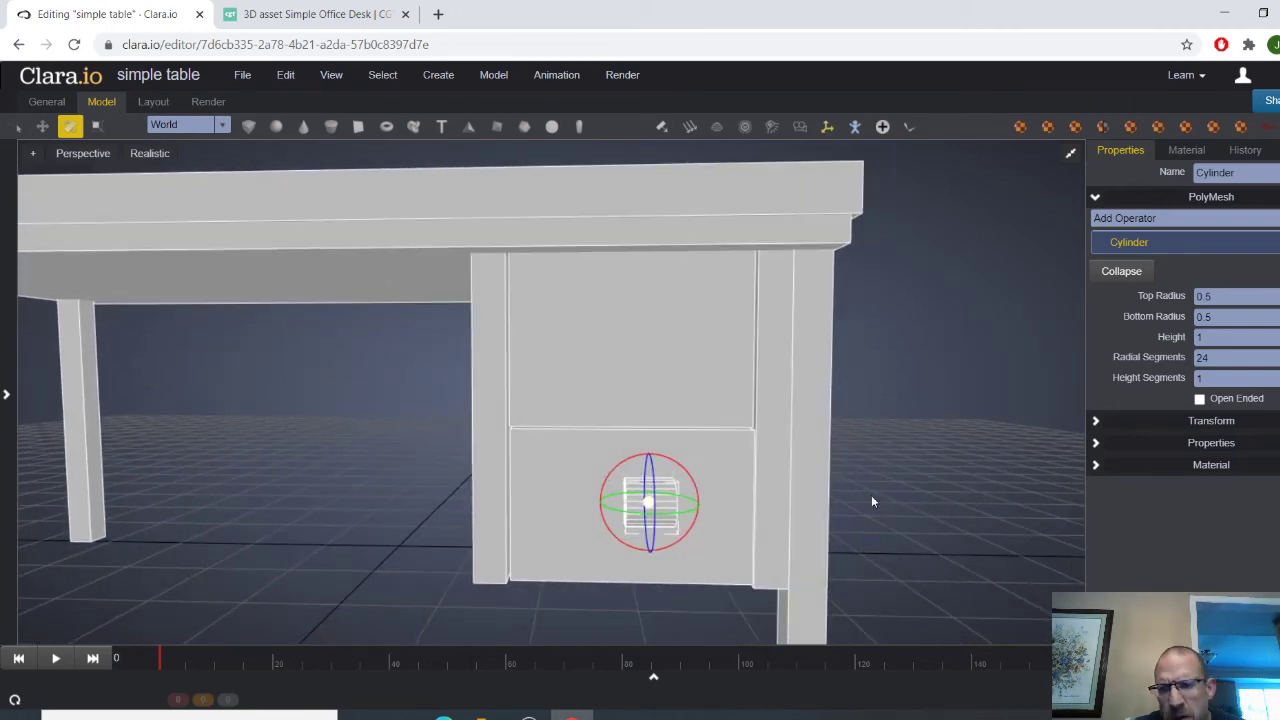
{"action": "left_click", "coordinate": [1096, 422]}
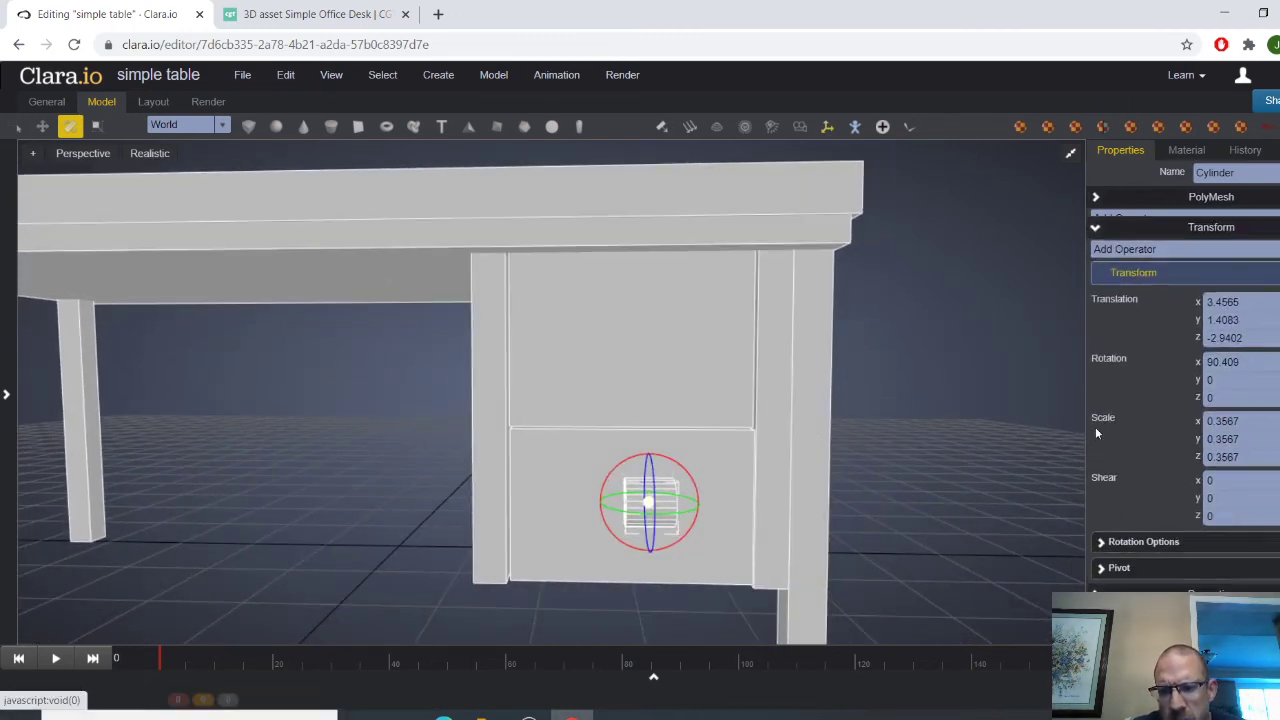
{"action": "left_click_drag", "start_coordinate": [1250, 353], "coordinate": [1207, 362]}
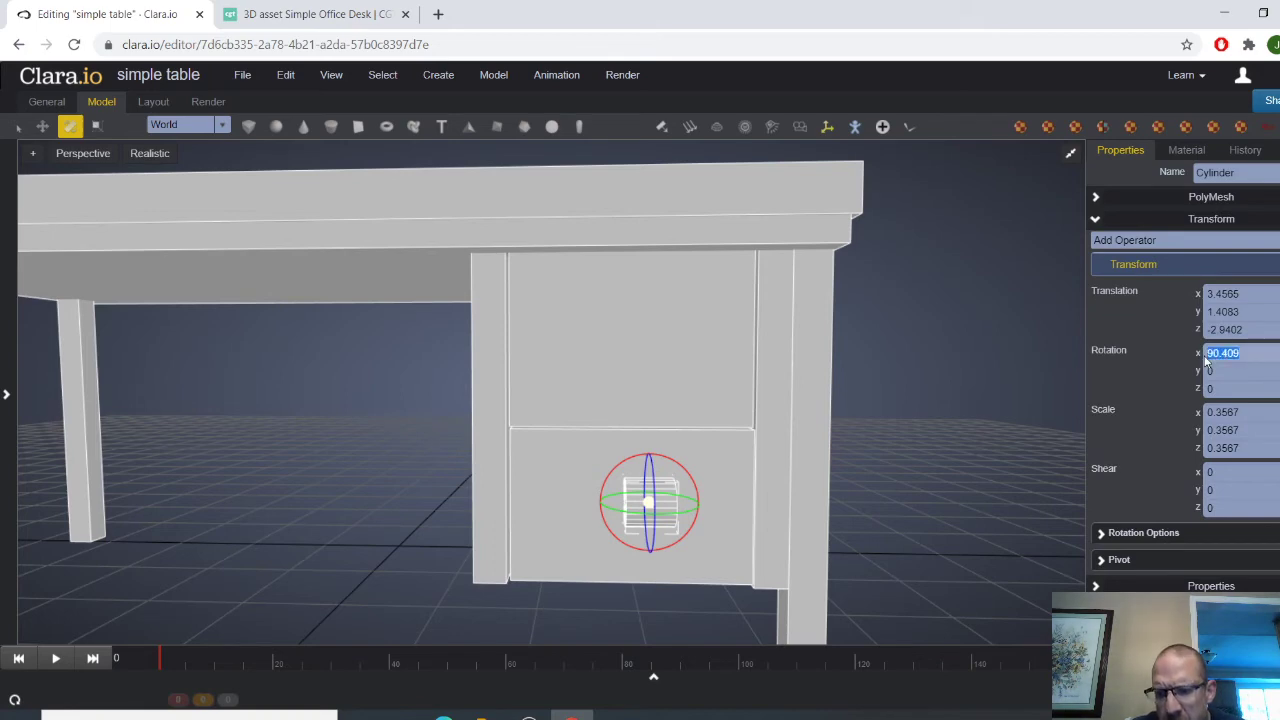
{"action": "type", "text": "90"}
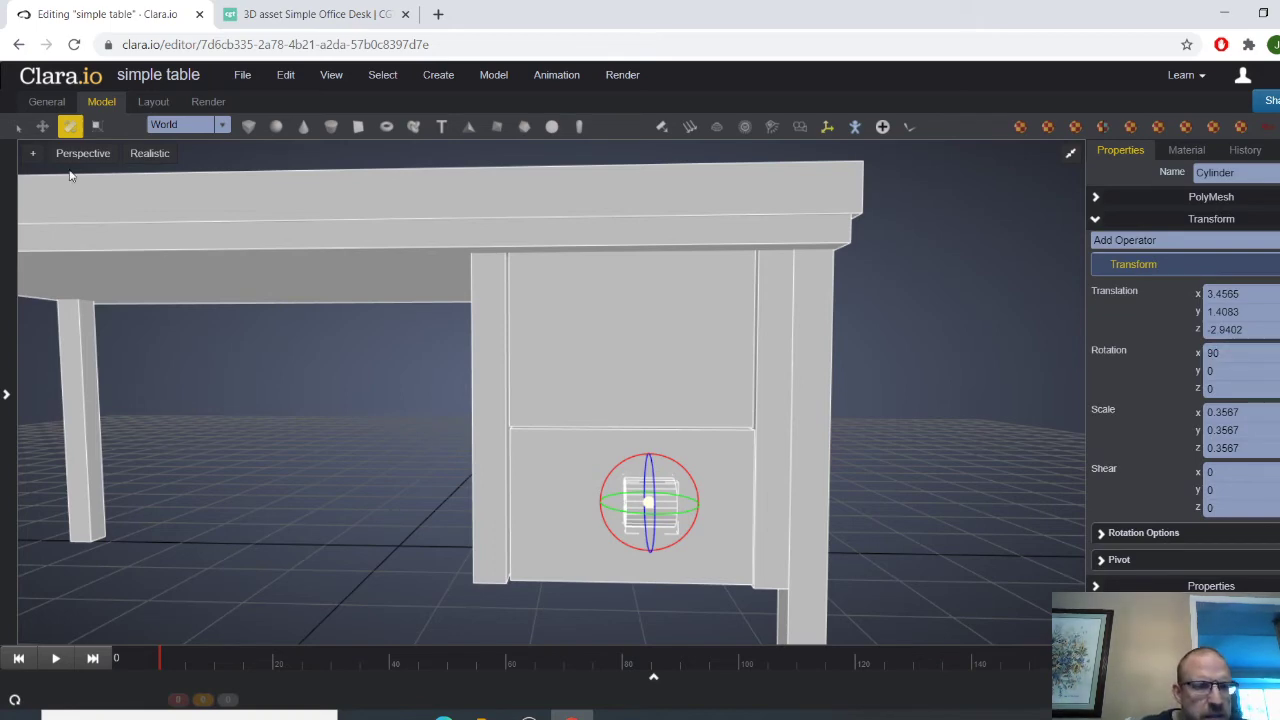
Scale the cylinder into a slim horizontal handle bar, about 0.07 in X and Z and 0.43 in Y
{"action": "left_click", "coordinate": [97, 126]}
{"action": "mouse_move", "coordinate": [608, 525]}
{"action": "right_mouse_down"}
{"action": "mouse_move", "coordinate": [609, 549]}
{"action": "mouse_move", "coordinate": [593, 508]}
{"action": "right_mouse_up"}
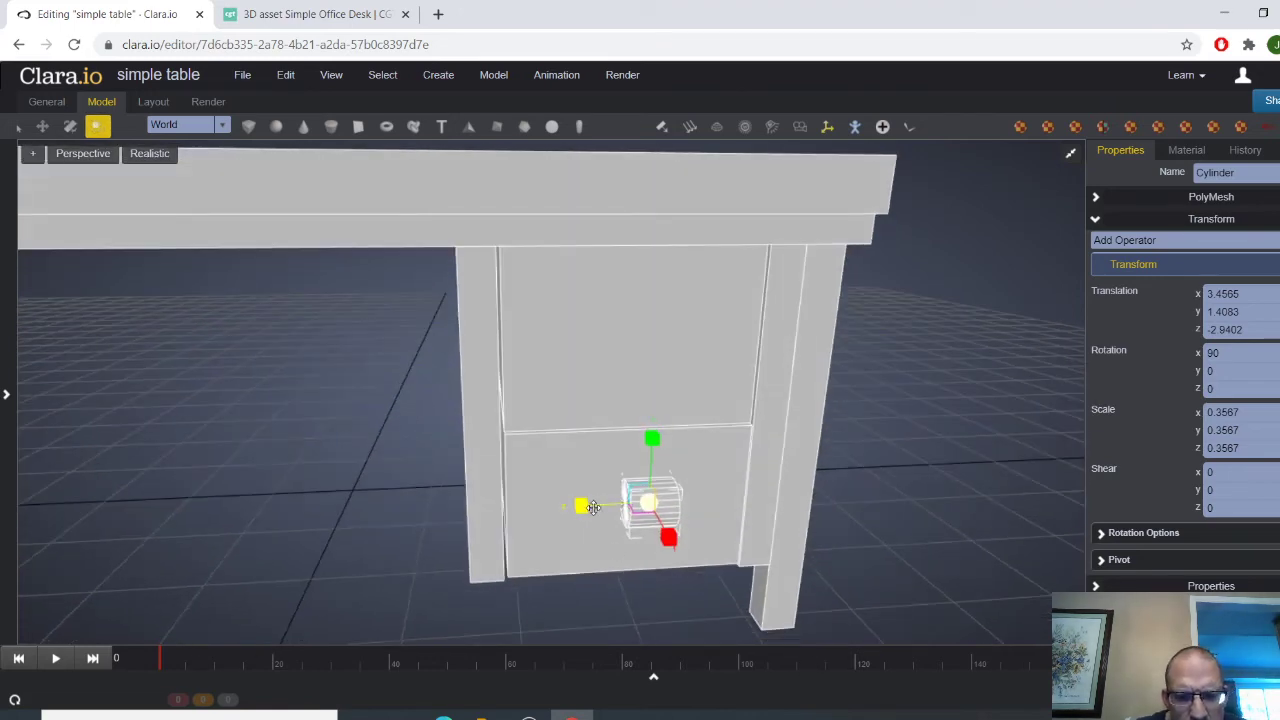
{"action": "left_click_drag", "start_coordinate": [580, 506], "coordinate": [583, 505]}
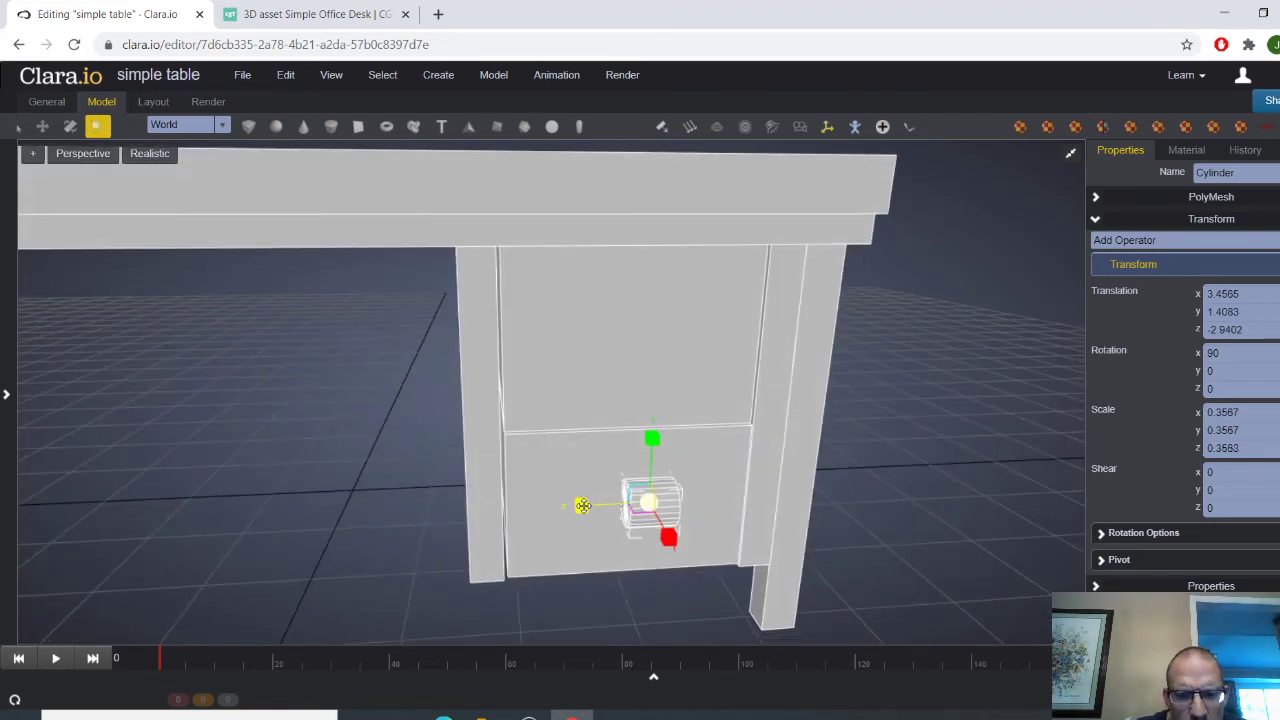
{"action": "left_click_drag", "start_coordinate": [652, 438], "coordinate": [661, 400]}
{"action": "left_click_drag", "start_coordinate": [649, 497], "coordinate": [681, 497]}
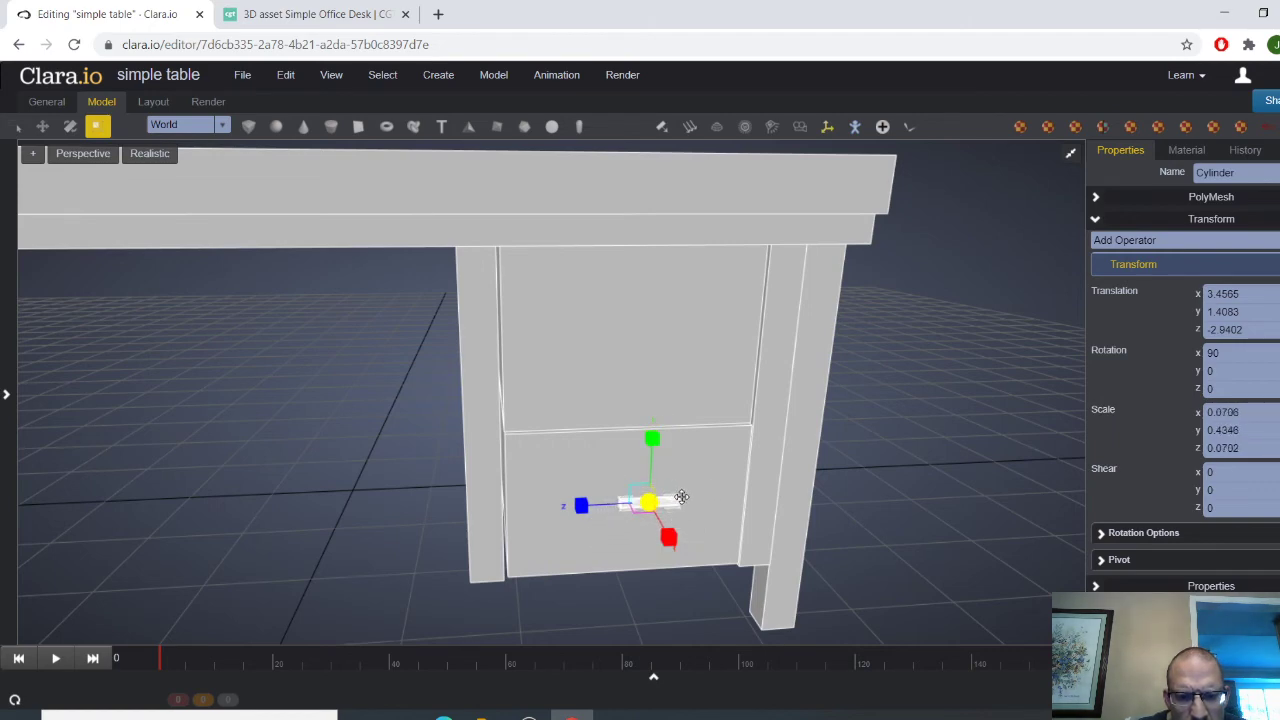
{"action": "left_click", "coordinate": [908, 494]}
{"action": "right_click_drag", "start_coordinate": [876, 480], "coordinate": [687, 574]}
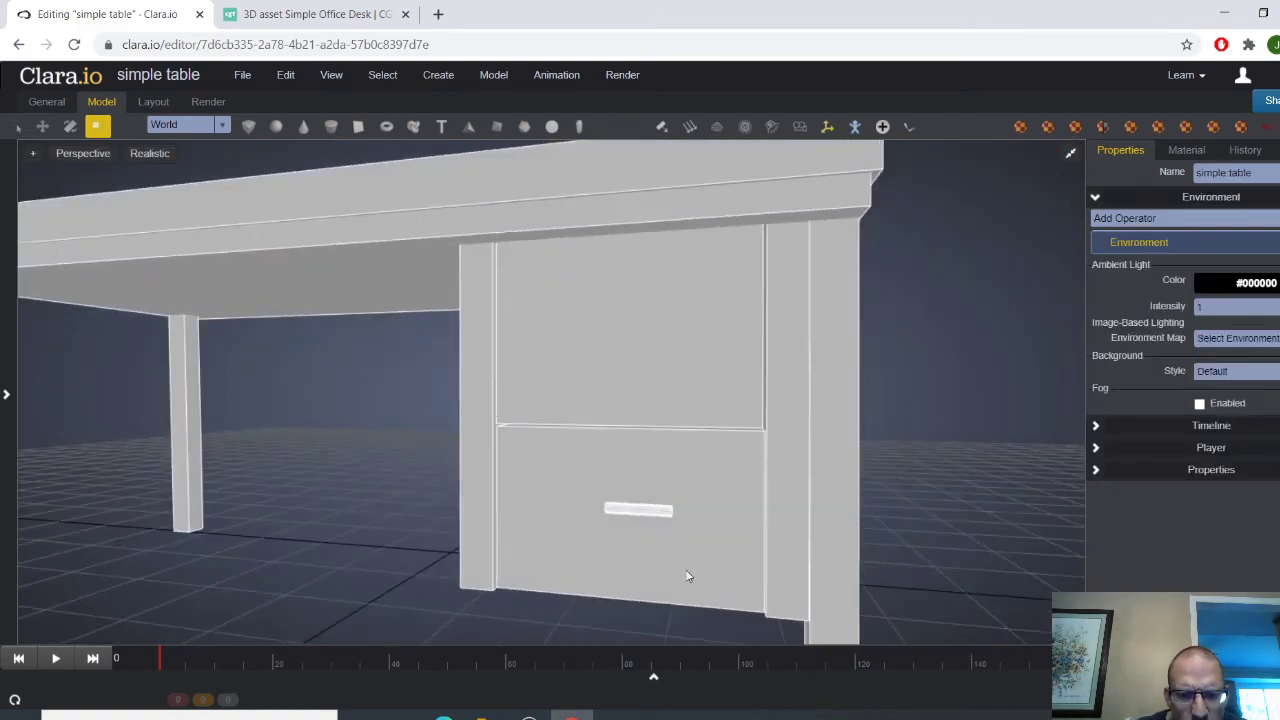
Move the handle bar along Z to about -2.84 to centre it on the bottom drawer front
{"action": "left_click", "coordinate": [660, 517]}
{"action": "right_click_drag", "start_coordinate": [660, 517], "coordinate": [653, 554]}
{"action": "key", "text": "w"}
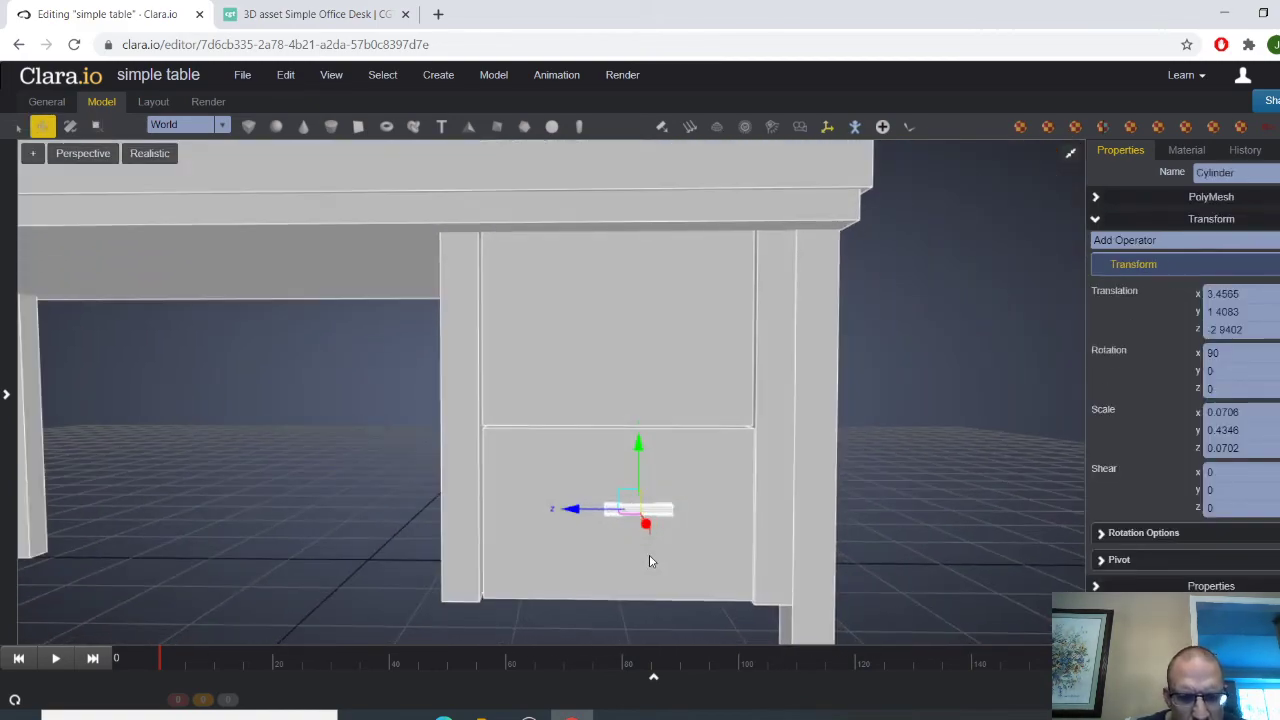
{"action": "left_click_drag", "start_coordinate": [575, 509], "coordinate": [555, 511]}
Clone the handle as a copy and move it up onto the top drawer front, to about Y 2.57 and Z -2.79
{"action": "left_click", "coordinate": [283, 77]}
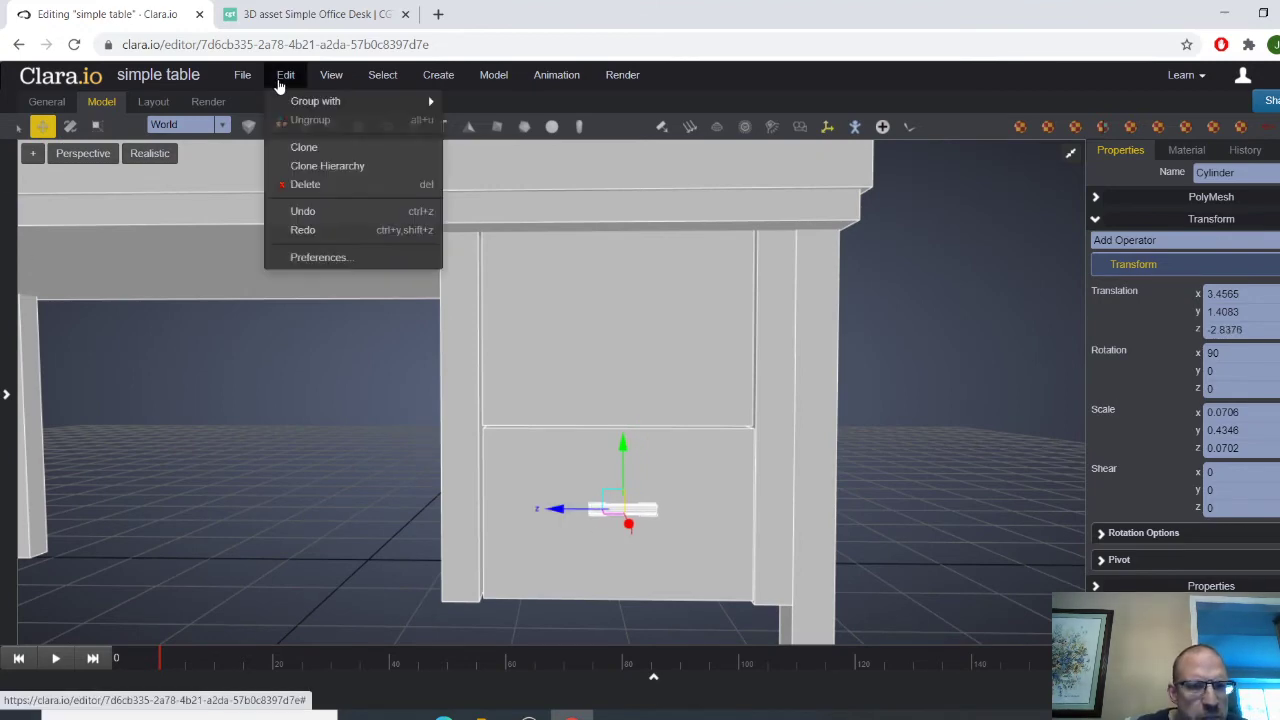
{"action": "left_click", "coordinate": [305, 147]}
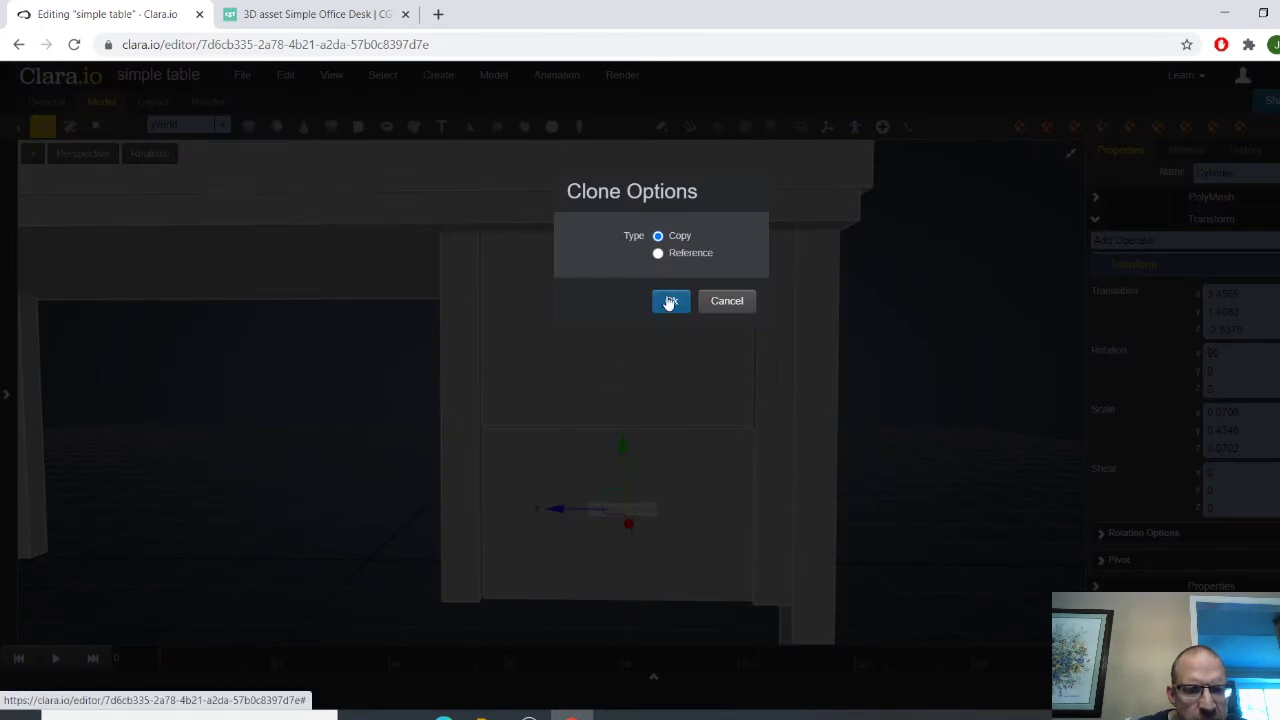
{"action": "left_click", "coordinate": [669, 301]}
{"action": "mouse_move", "coordinate": [620, 480]}
{"action": "left_mouse_down"}
{"action": "mouse_move", "coordinate": [612, 303]}
{"action": "mouse_move", "coordinate": [553, 331]}
{"action": "left_mouse_up"}
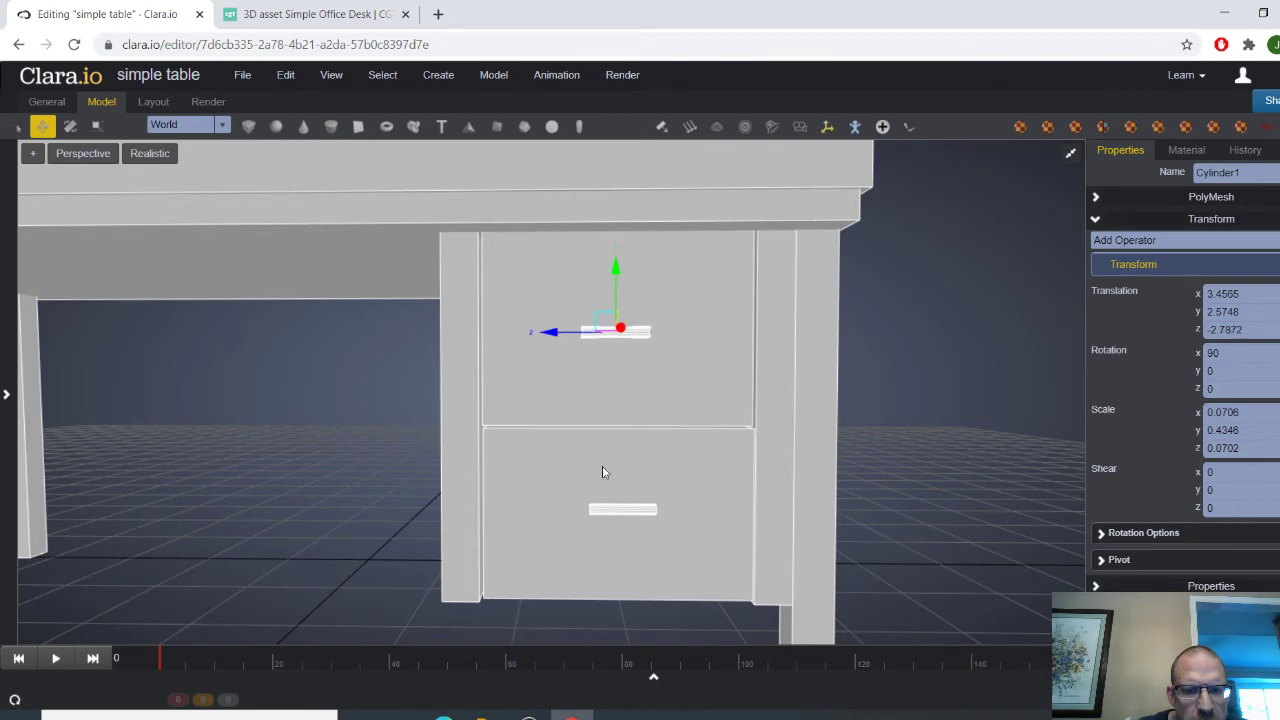
{"action": "left_click", "coordinate": [634, 517]}
{"action": "left_click", "coordinate": [866, 424]}
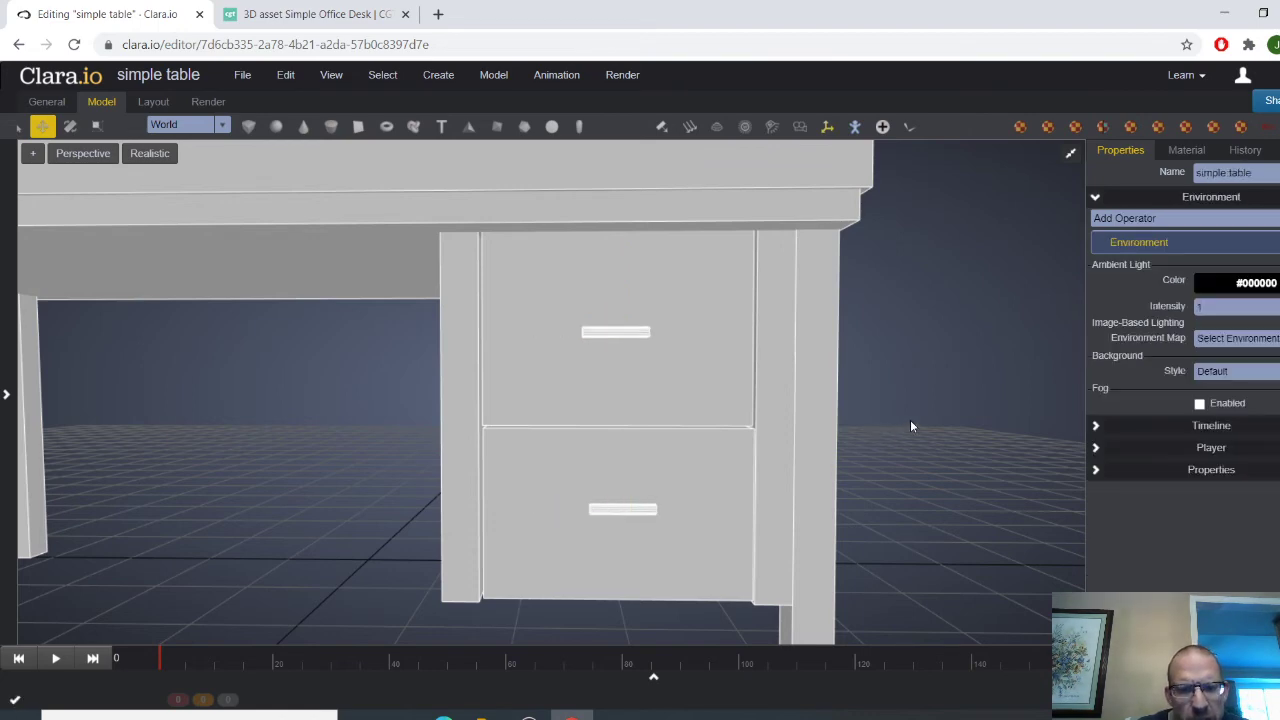
Compare the whole modelled desk with the reference office desk picture
{"action": "middle_click_drag", "start_coordinate": [910, 420], "coordinate": [872, 420]}
{"action": "scroll", "coordinate": [870, 424], "scroll_direction": "down", "scroll_amount": 3}
{"action": "middle_click_drag", "start_coordinate": [420, 584], "coordinate": [540, 555]}
{"action": "left_click", "coordinate": [300, 14]}
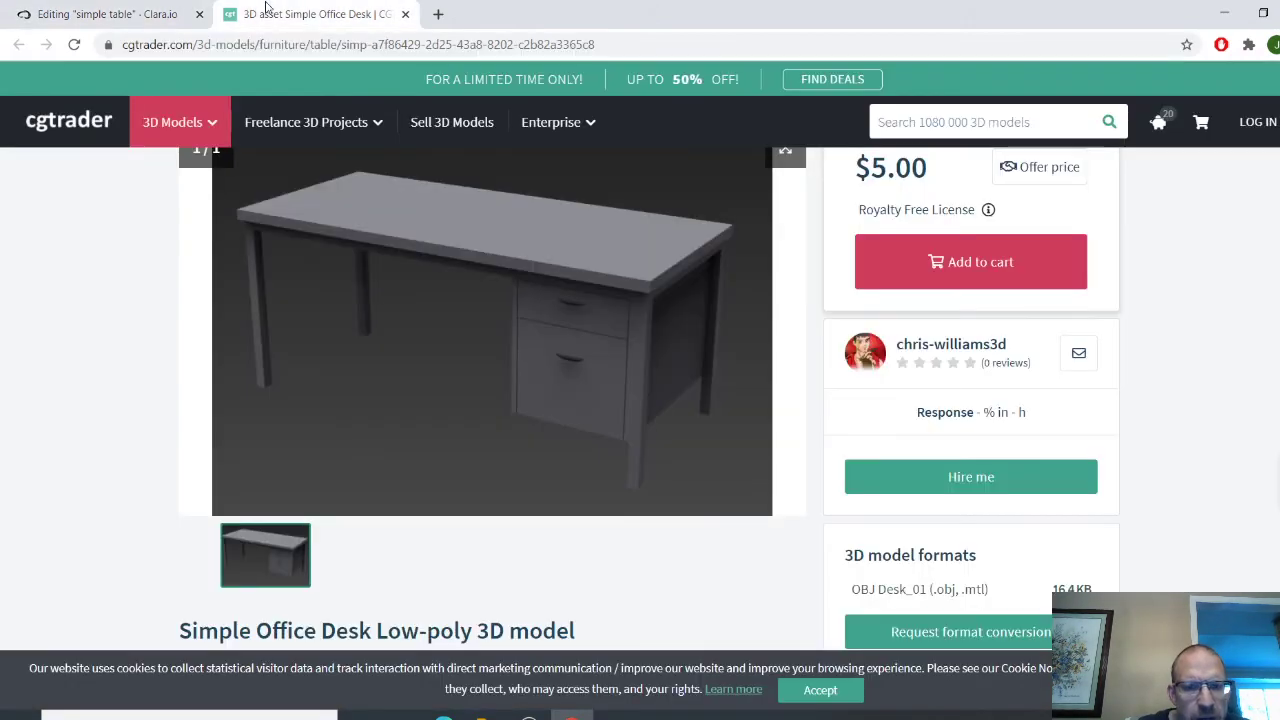
{"action": "left_click", "coordinate": [92, 22]}
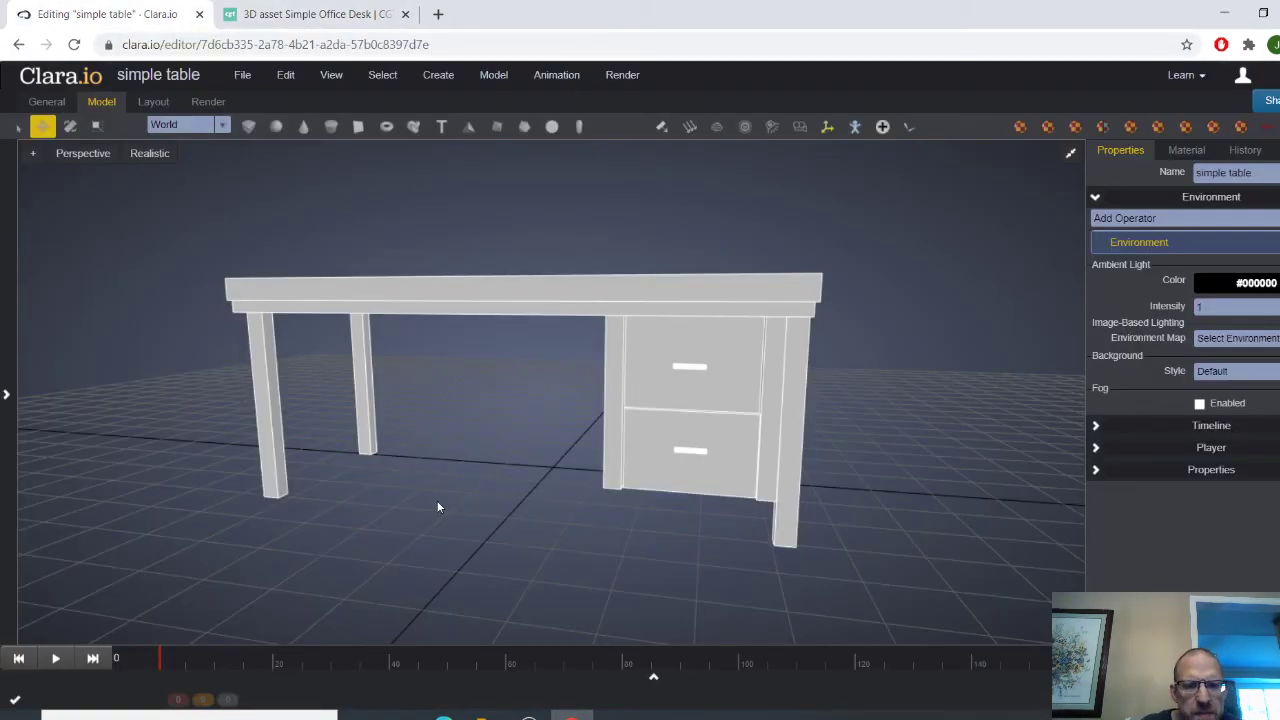
{"action": "middle_click_drag", "start_coordinate": [437, 507], "coordinate": [465, 488]}
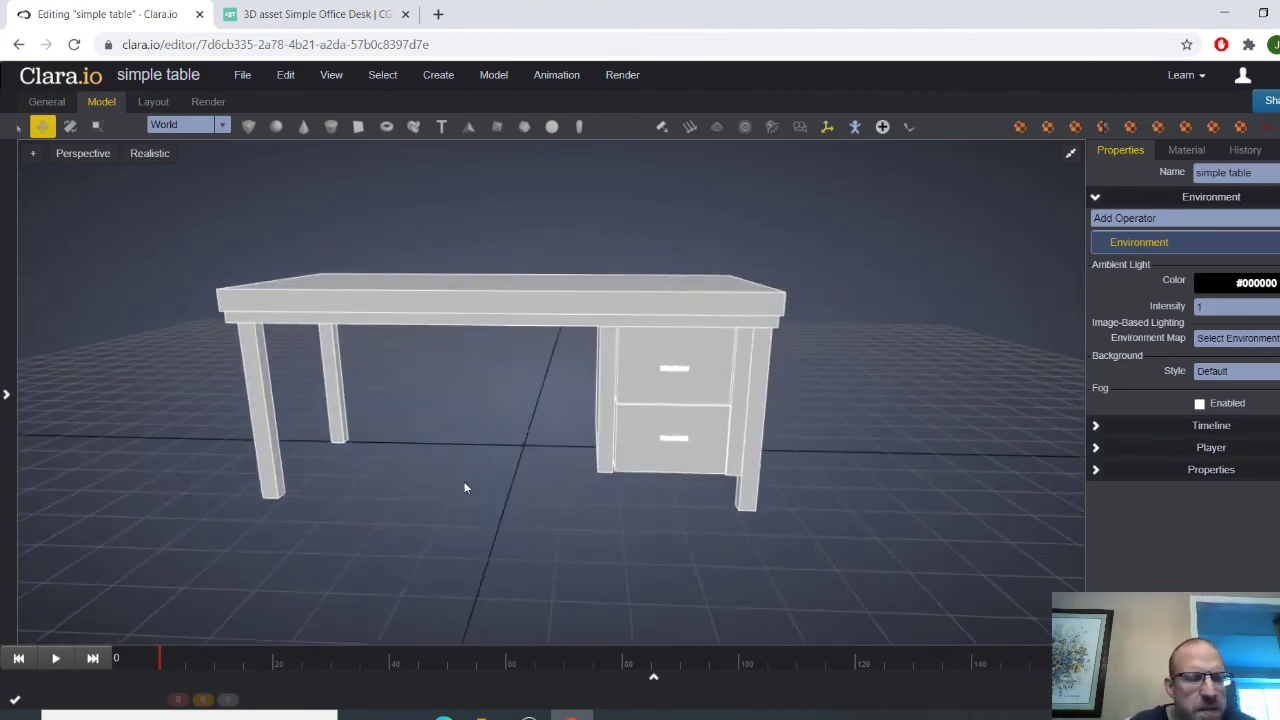
Show the scene explorer and add a new Physical material to the Material Library
{"action": "left_click", "coordinate": [8, 397]}
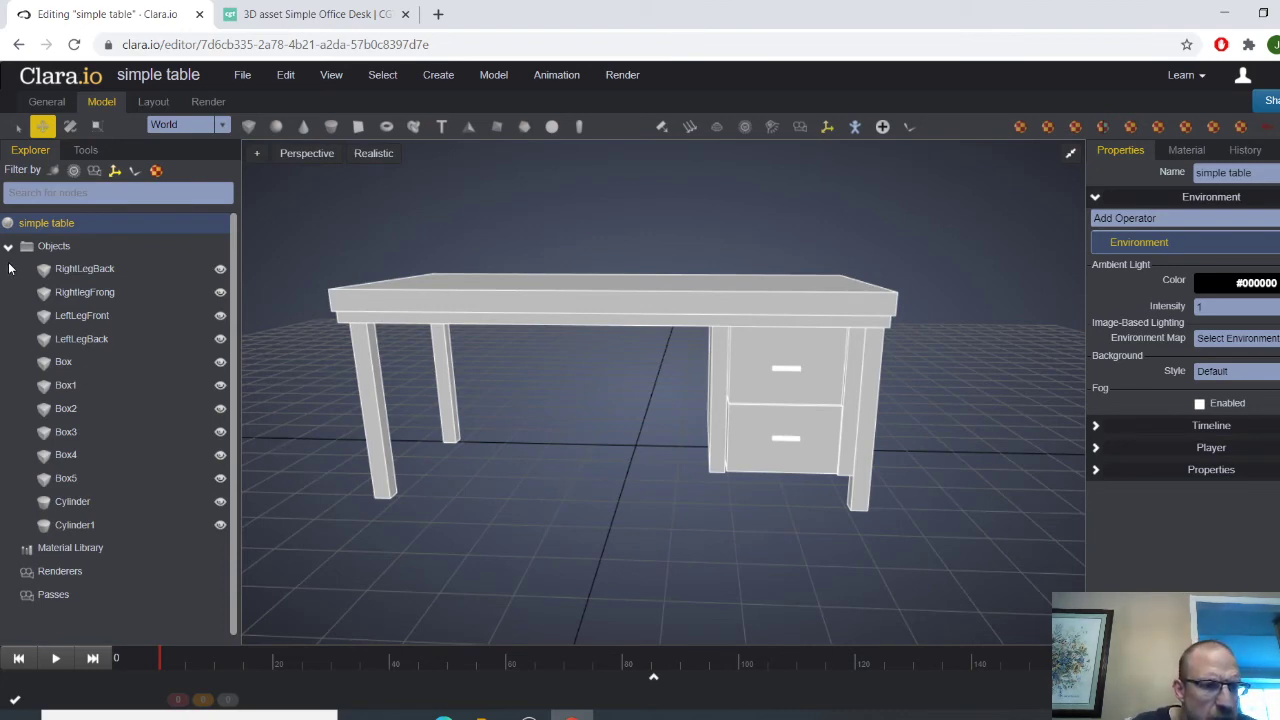
{"action": "left_click", "coordinate": [70, 548]}
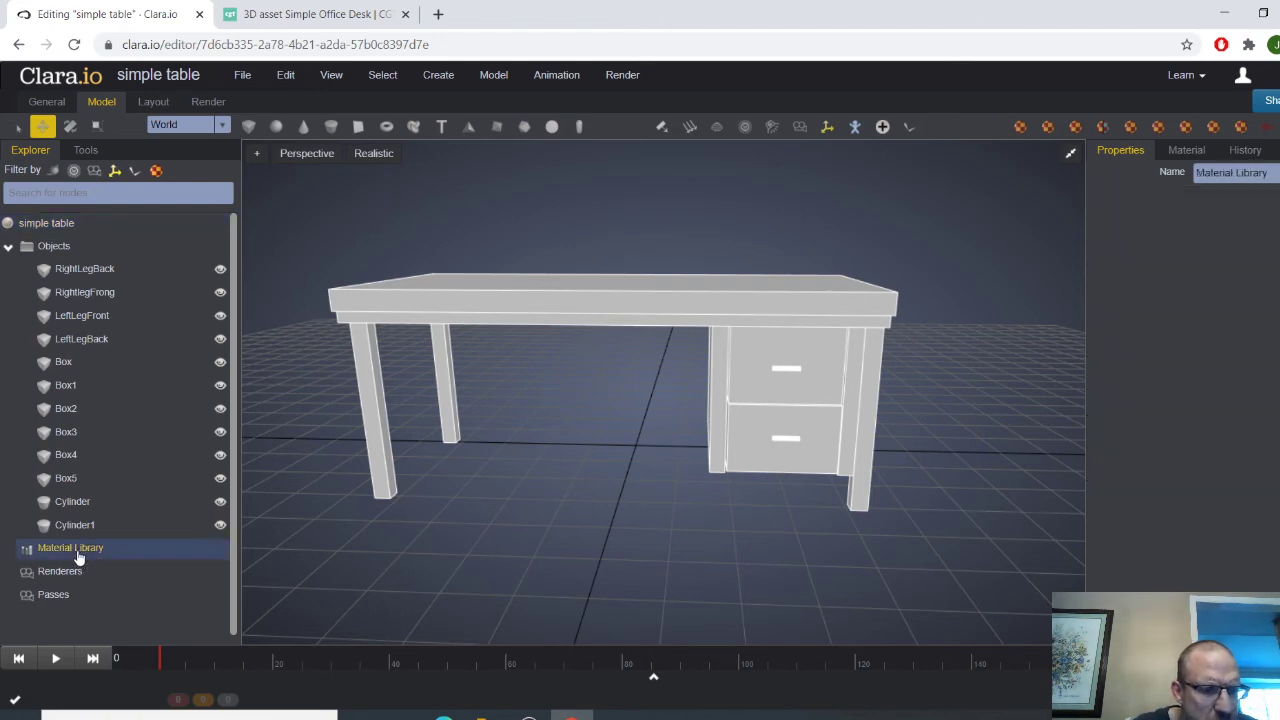
{"action": "right_click", "coordinate": [78, 552]}
{"action": "mouse_move", "coordinate": [188, 567]}
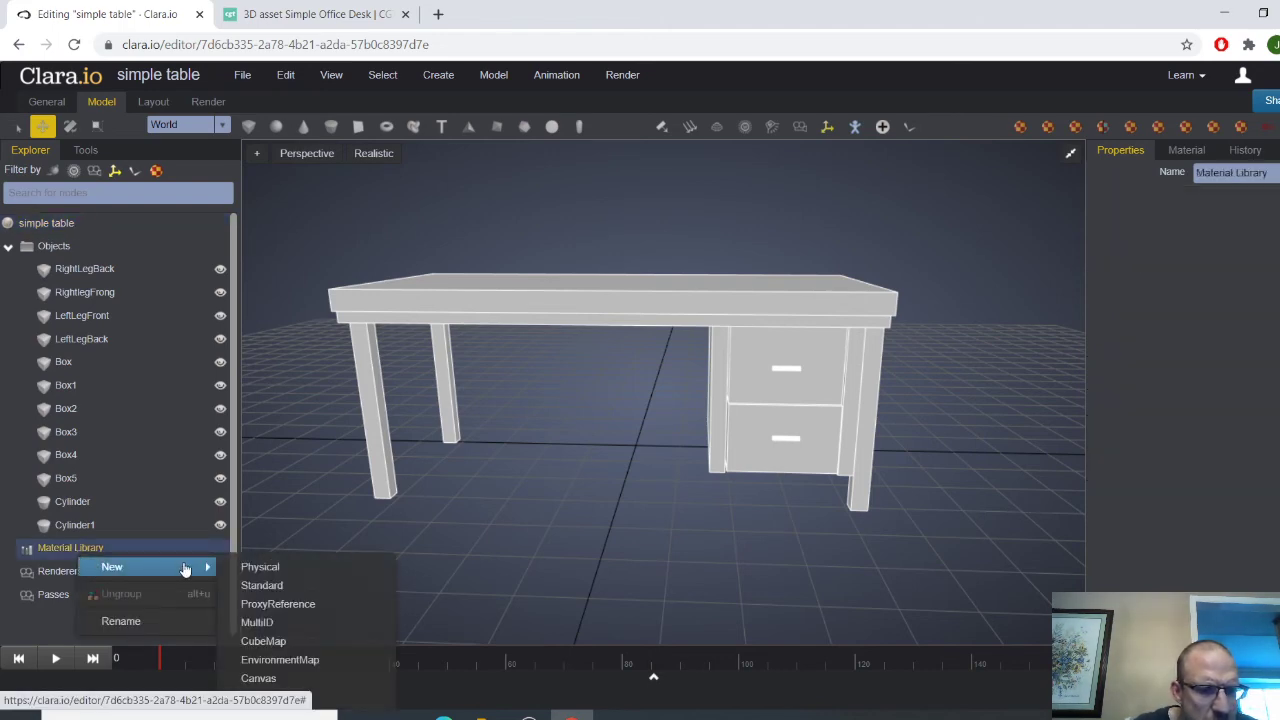
{"action": "left_click", "coordinate": [245, 567]}
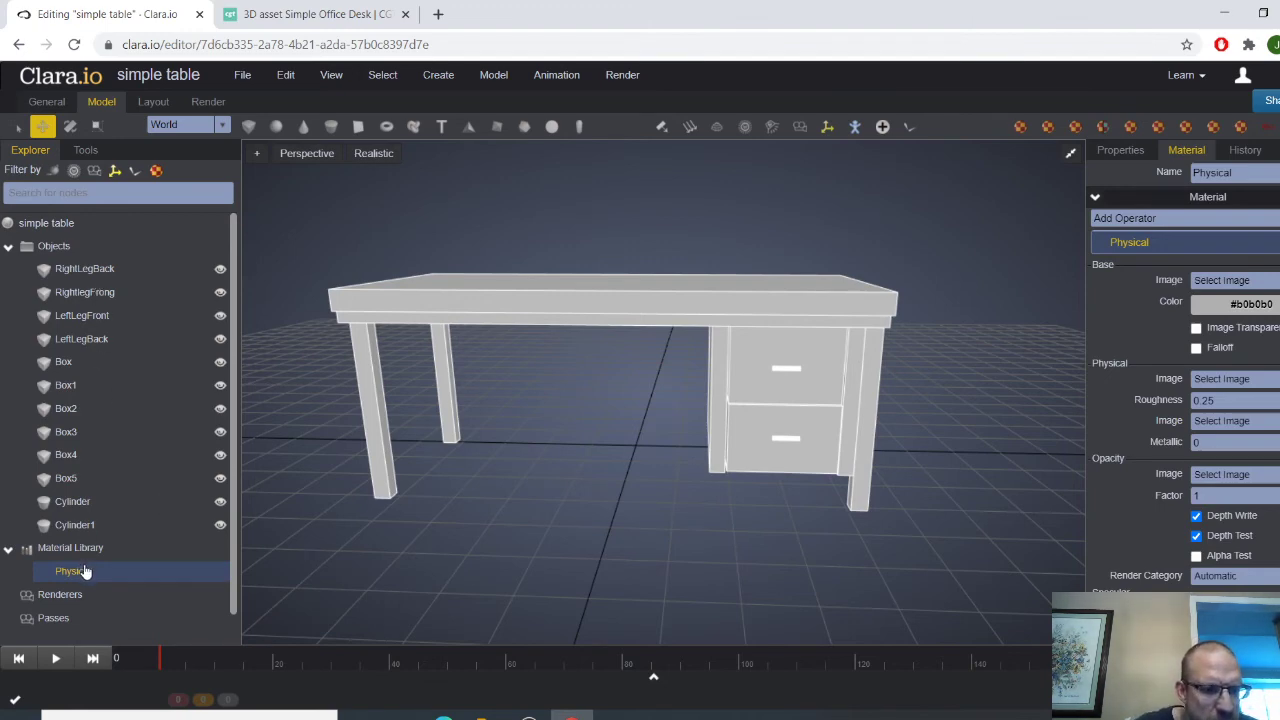
Apply the Physical material to all desk objects, from RightLegBack through Cylinder1, and deselect them
{"action": "left_click", "coordinate": [72, 272]}
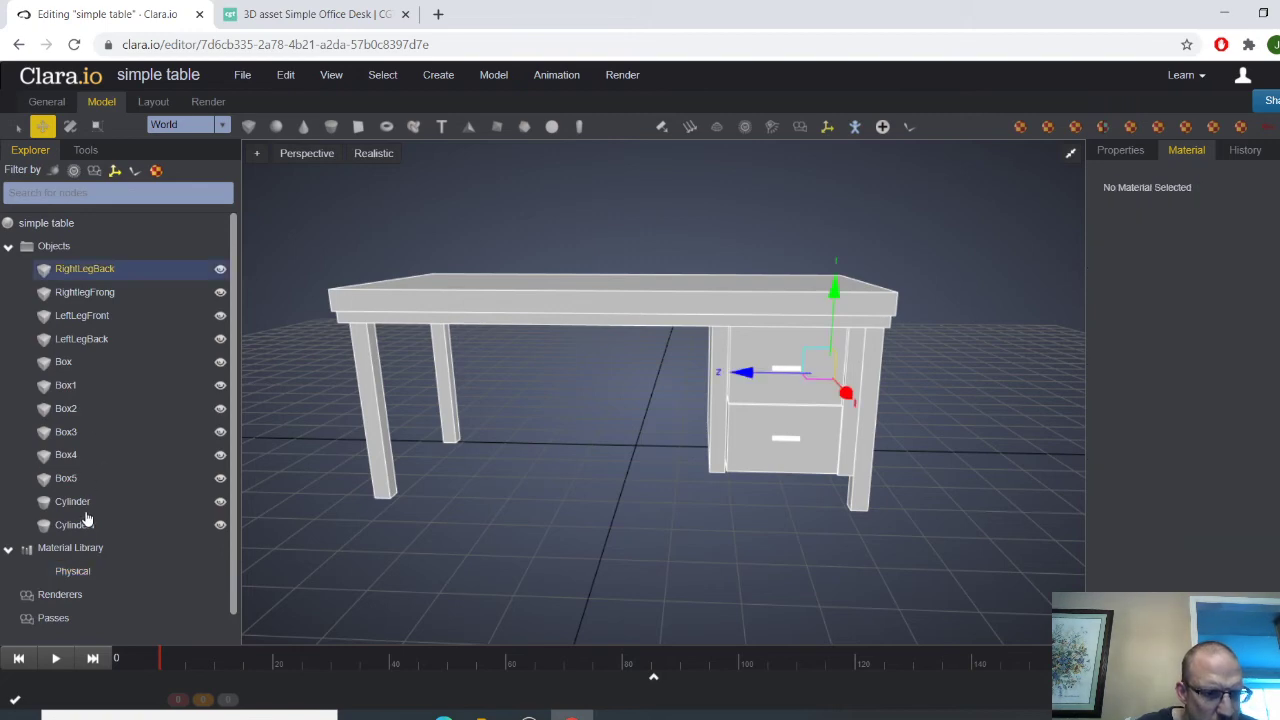
{"action": "left_click", "coordinate": [88, 525], "text": "shift"}
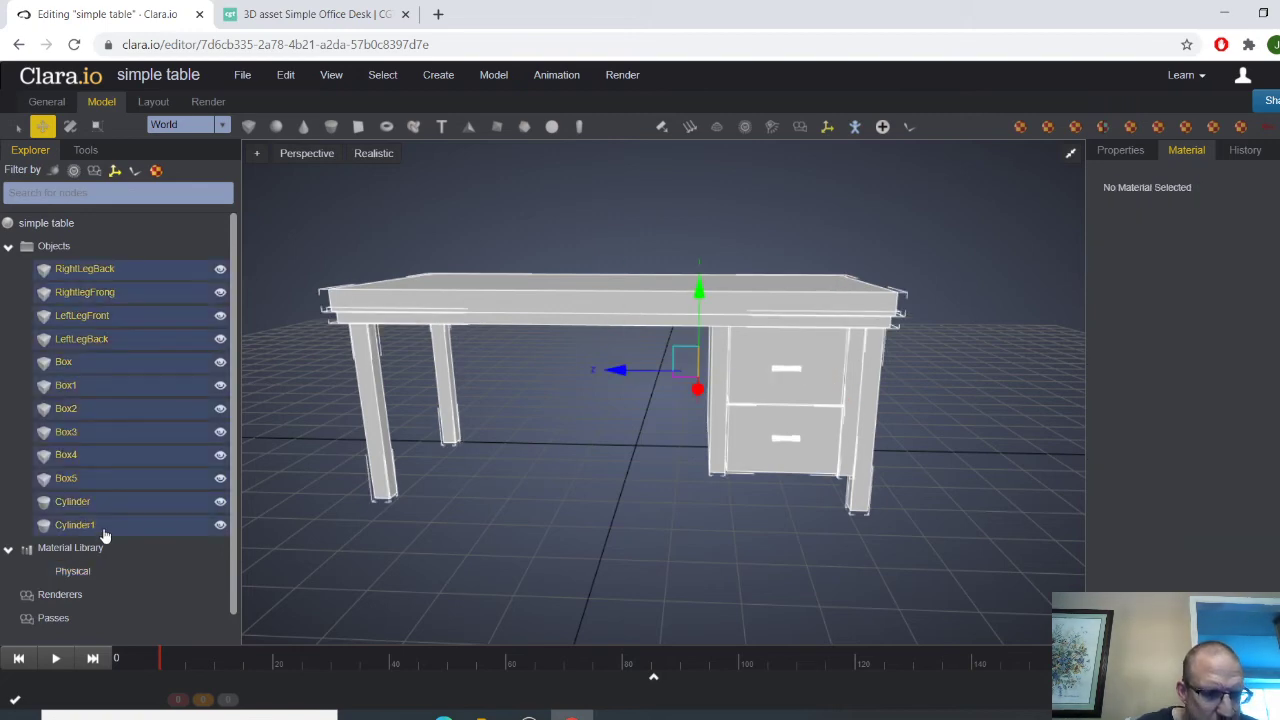
{"action": "mouse_move", "coordinate": [100, 565]}
{"action": "left_mouse_down"}
{"action": "mouse_move", "coordinate": [77, 569]}
{"action": "mouse_move", "coordinate": [90, 572]}
{"action": "left_mouse_up"}
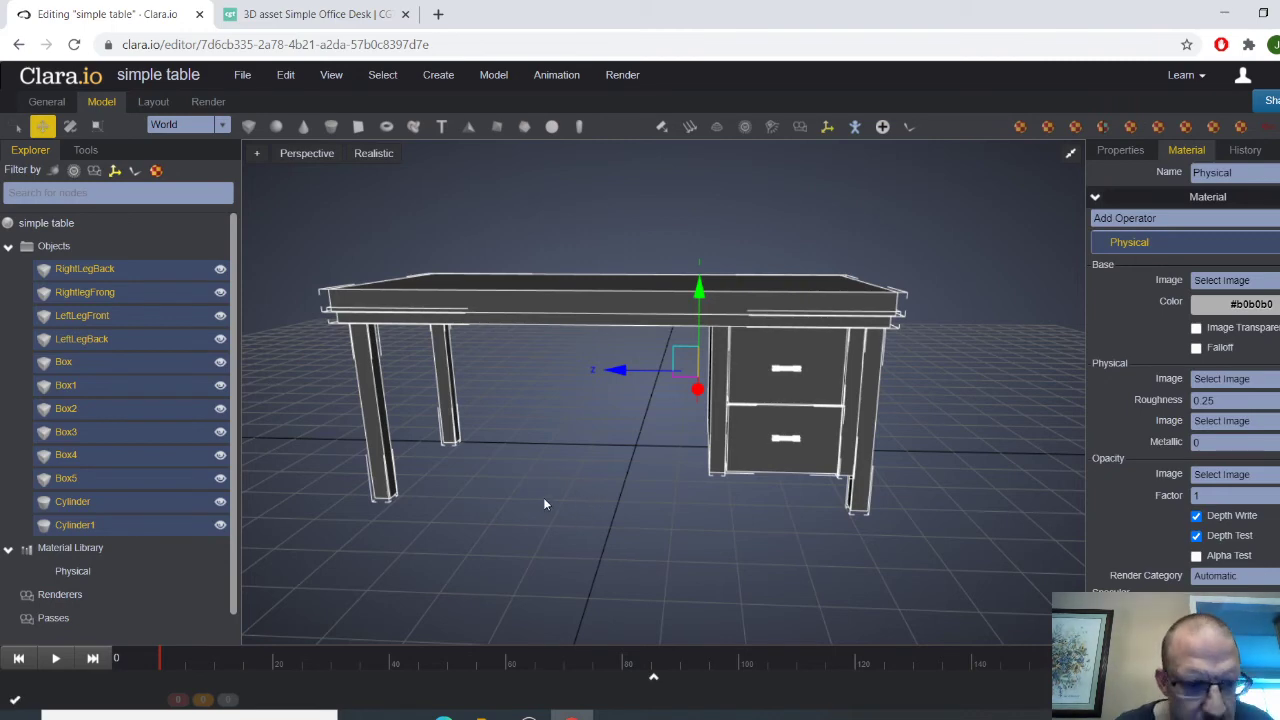
{"action": "left_click", "coordinate": [807, 515]}
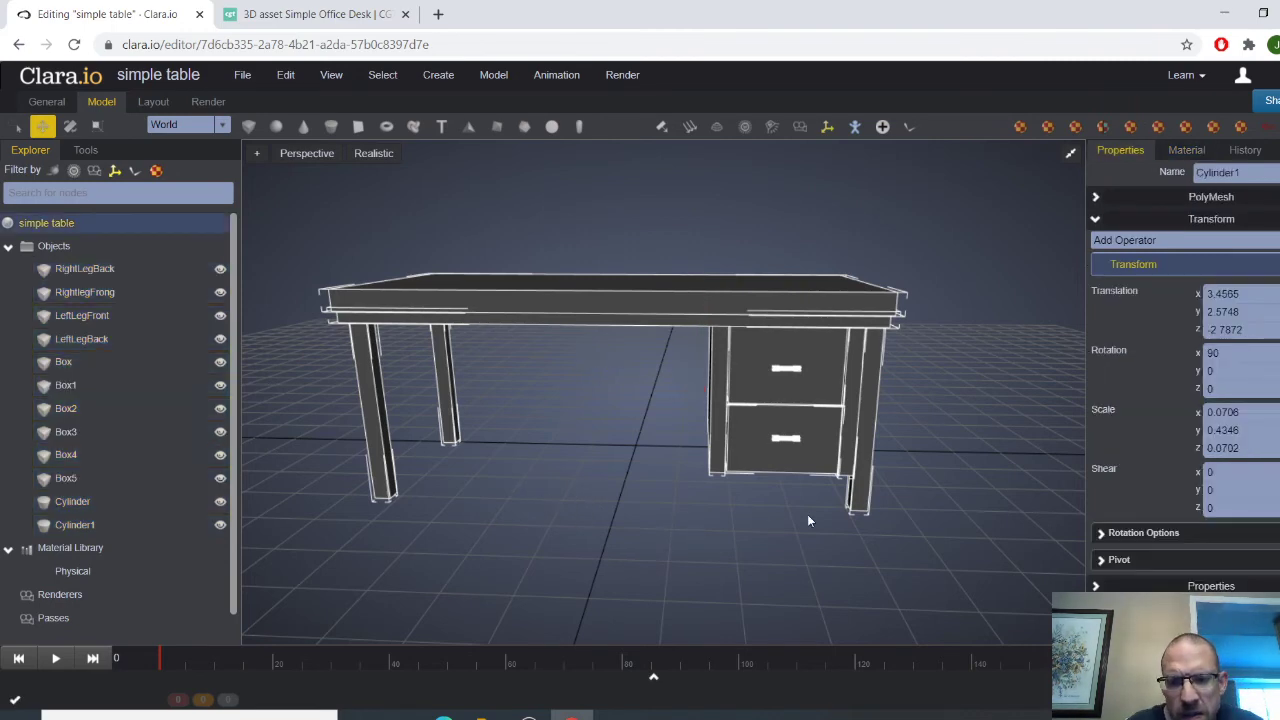
{"action": "mouse_move", "coordinate": [822, 514]}
{"action": "left_mouse_down"}
{"action": "mouse_move", "coordinate": [778, 534]}
{"action": "mouse_move", "coordinate": [873, 523]}
{"action": "mouse_move", "coordinate": [846, 519]}
{"action": "left_mouse_up"}
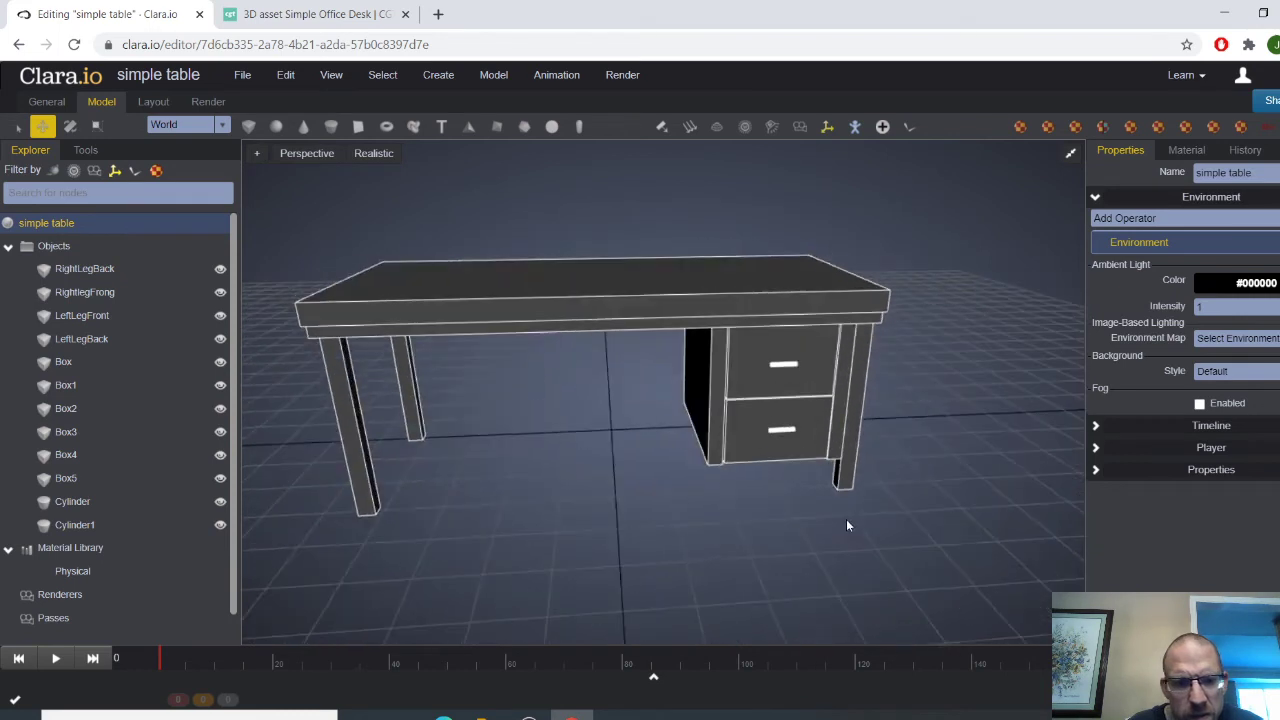
Change the Physical material's base color to a muted reddish tone, #bea1a1
{"action": "left_click", "coordinate": [80, 571]}
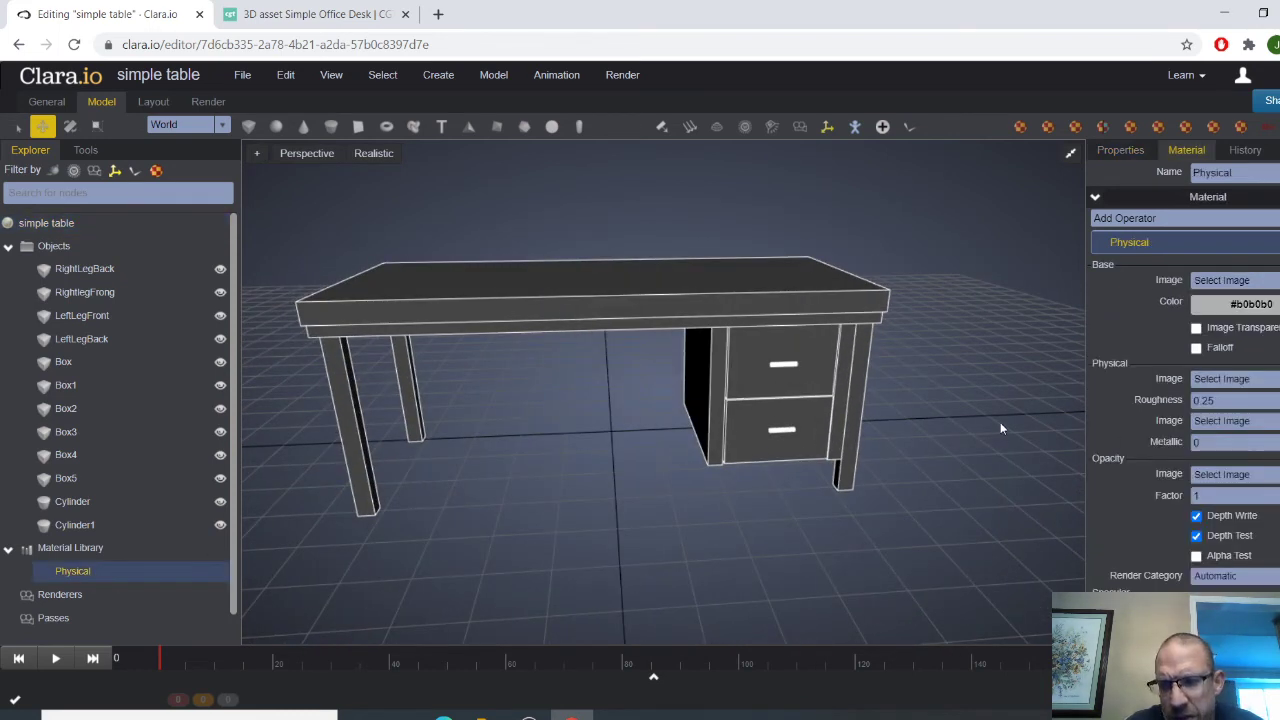
{"action": "left_click", "coordinate": [1220, 304]}
{"action": "left_click_drag", "start_coordinate": [1204, 352], "coordinate": [1206, 340]}
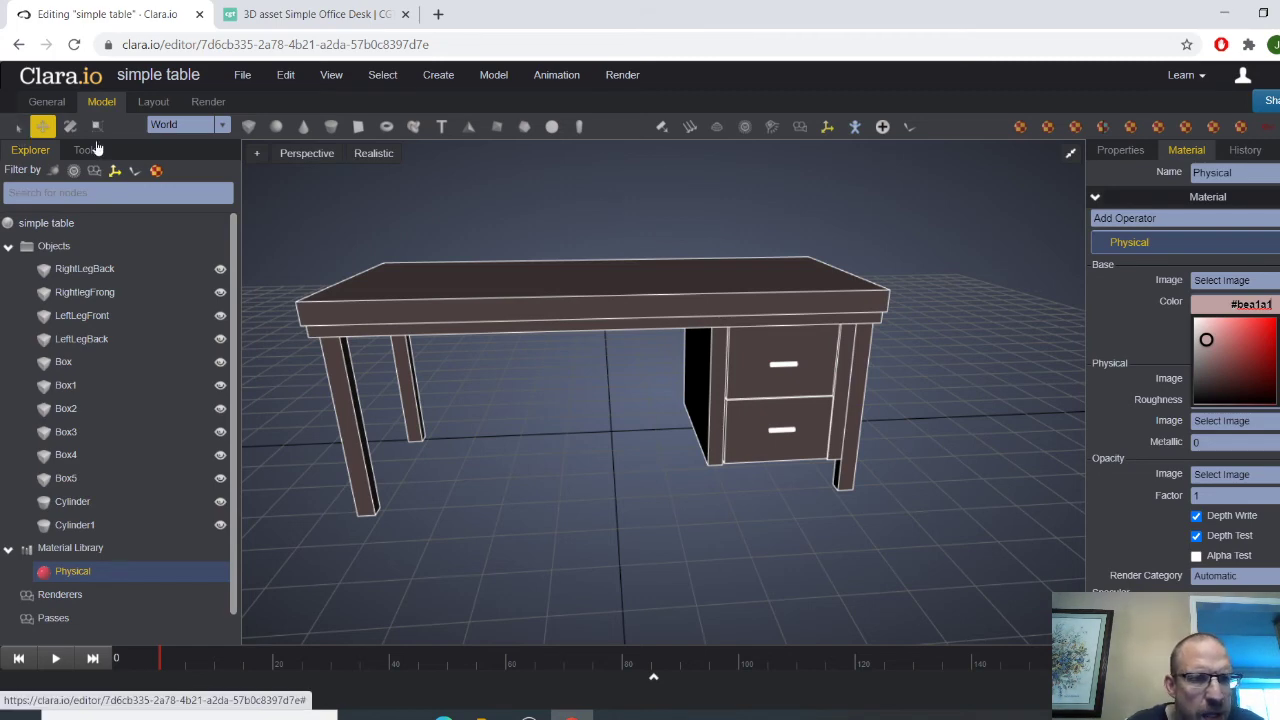
Switch to the render layout with the live render closed, and check its library, log and script areas for available materials
{"action": "left_click", "coordinate": [206, 102]}
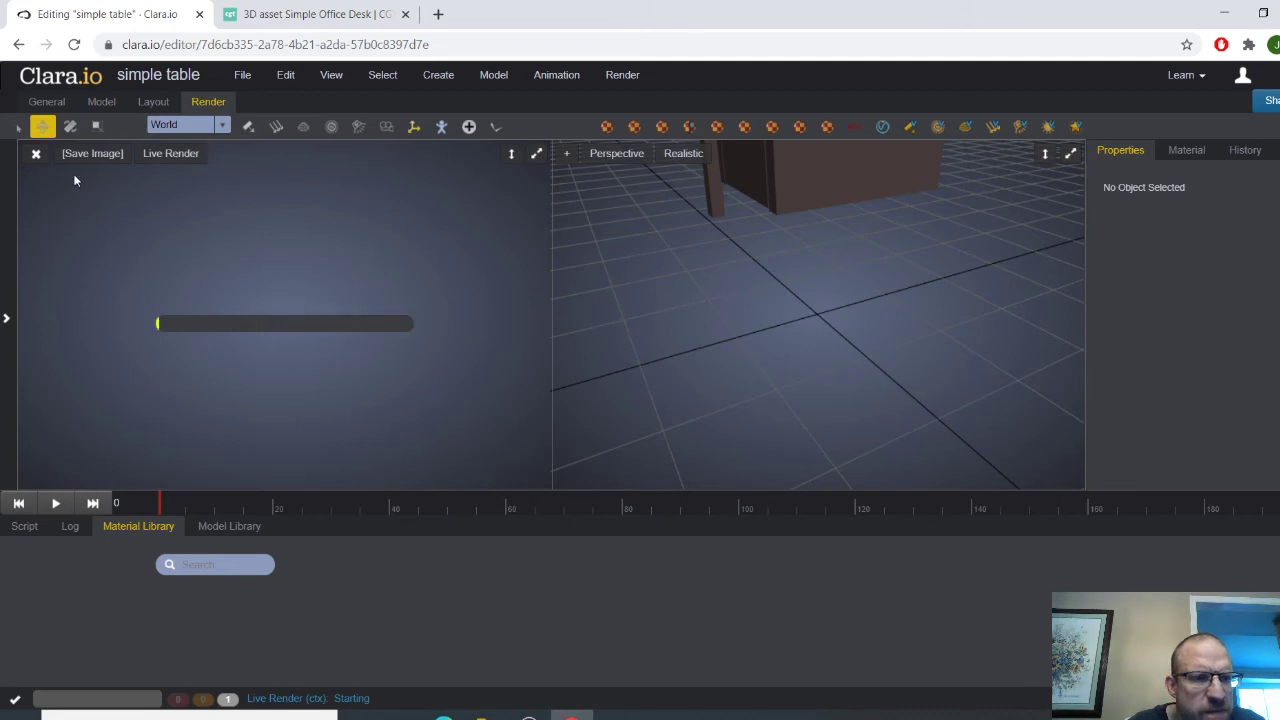
{"action": "left_click", "coordinate": [42, 160]}
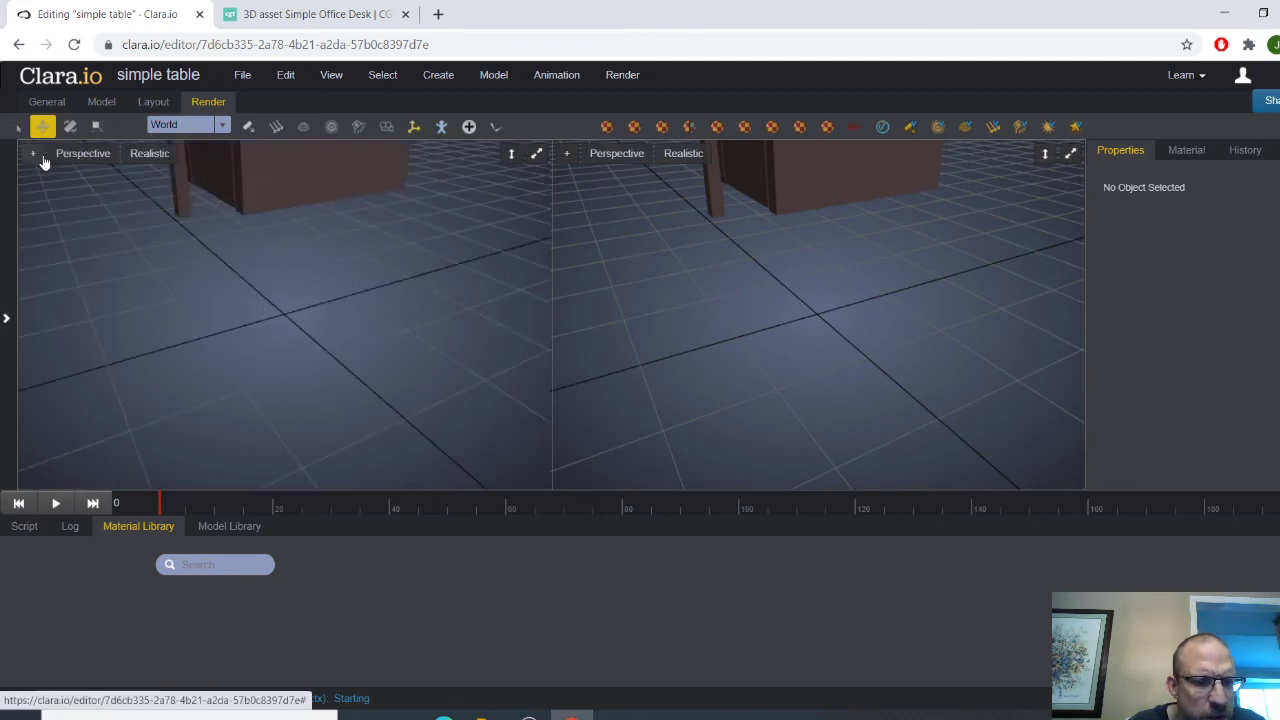
{"action": "left_click", "coordinate": [216, 531]}
{"action": "left_click", "coordinate": [140, 527]}
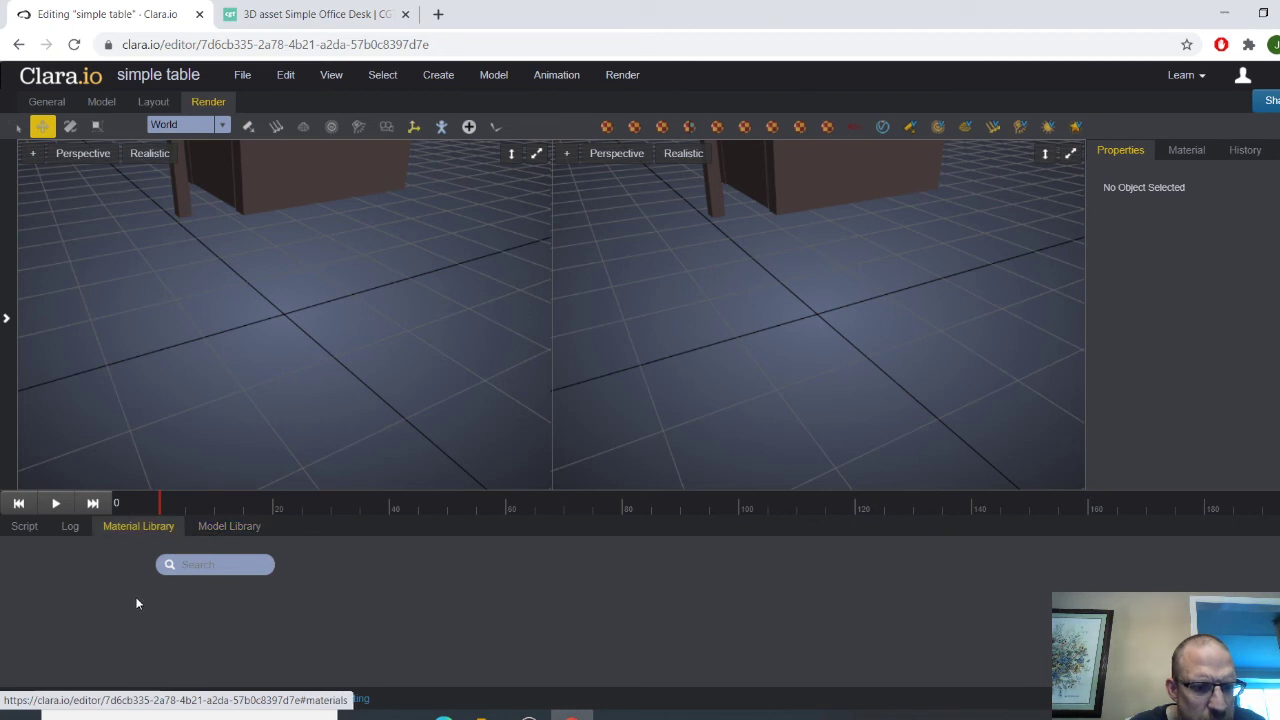
{"action": "left_click", "coordinate": [69, 538]}
{"action": "left_click", "coordinate": [35, 537]}
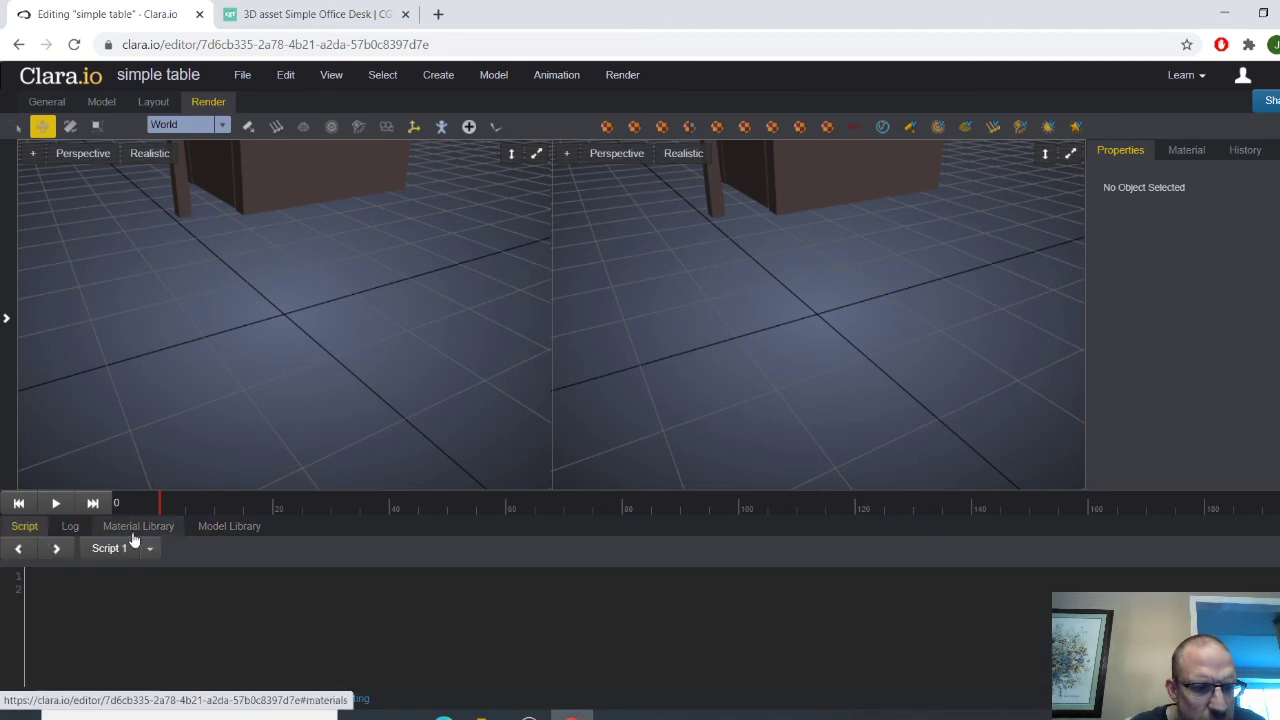
{"action": "left_click", "coordinate": [135, 532]}
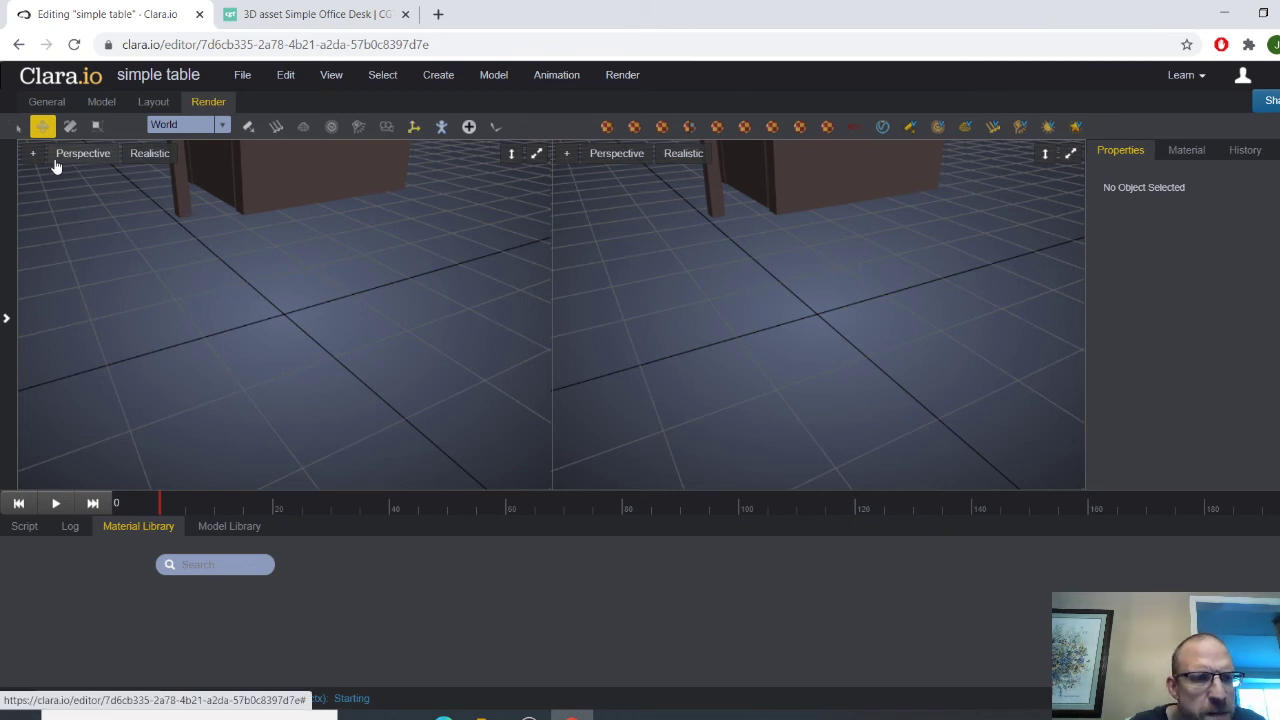
Inspect the desk in the enlarged render viewport, then compare how it looks in the Layout, Model and General workspaces
{"action": "left_click", "coordinate": [533, 156]}
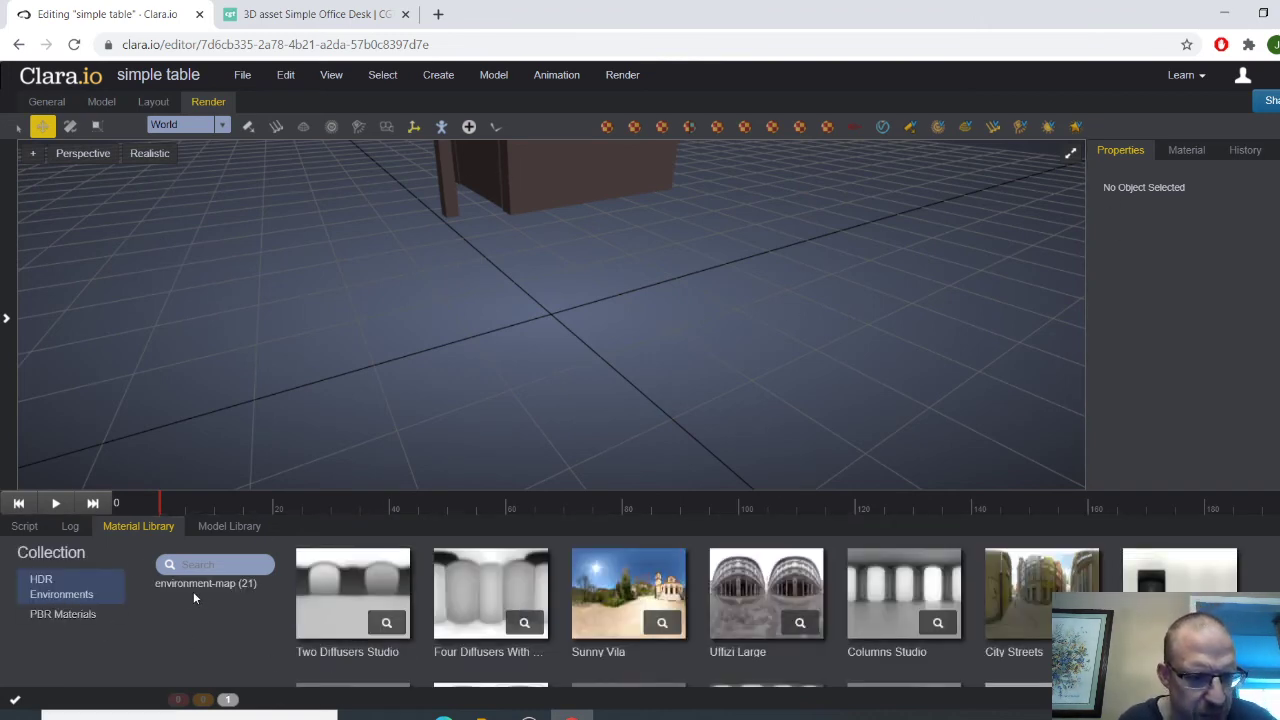
{"action": "middle_click_drag", "start_coordinate": [385, 368], "coordinate": [557, 355]}
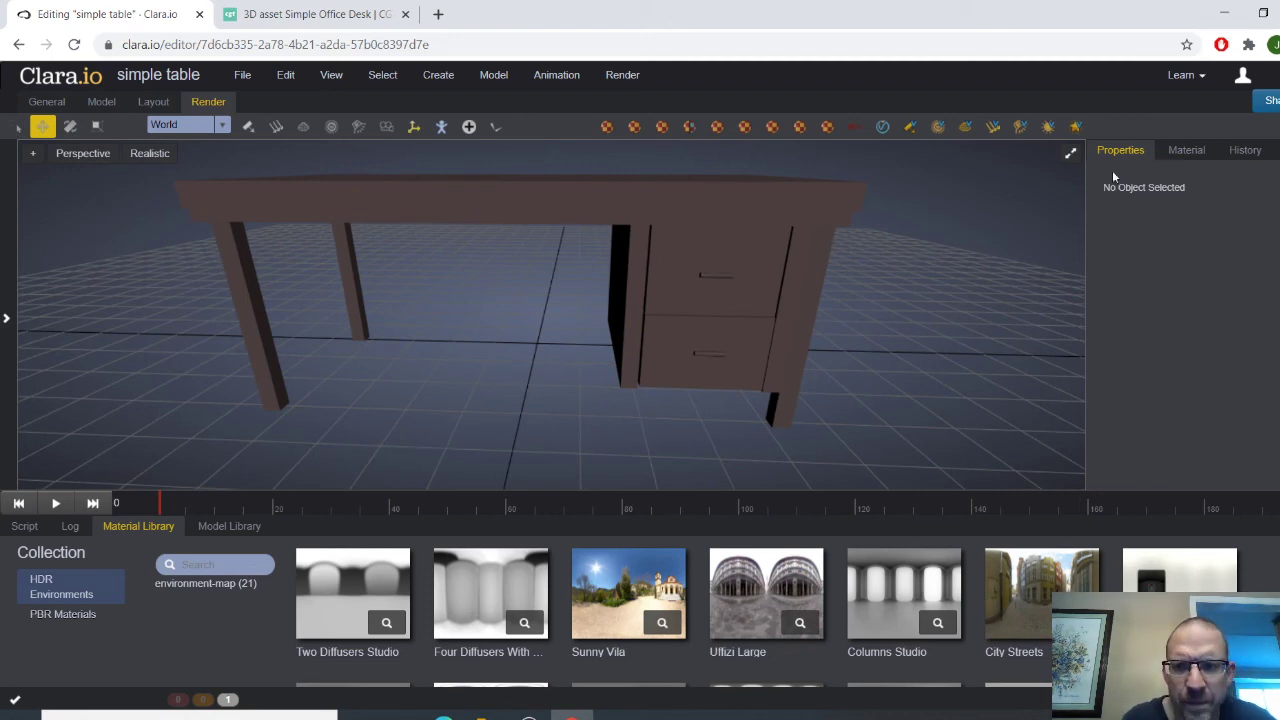
{"action": "left_click", "coordinate": [1070, 153]}
{"action": "left_click", "coordinate": [1070, 153]}
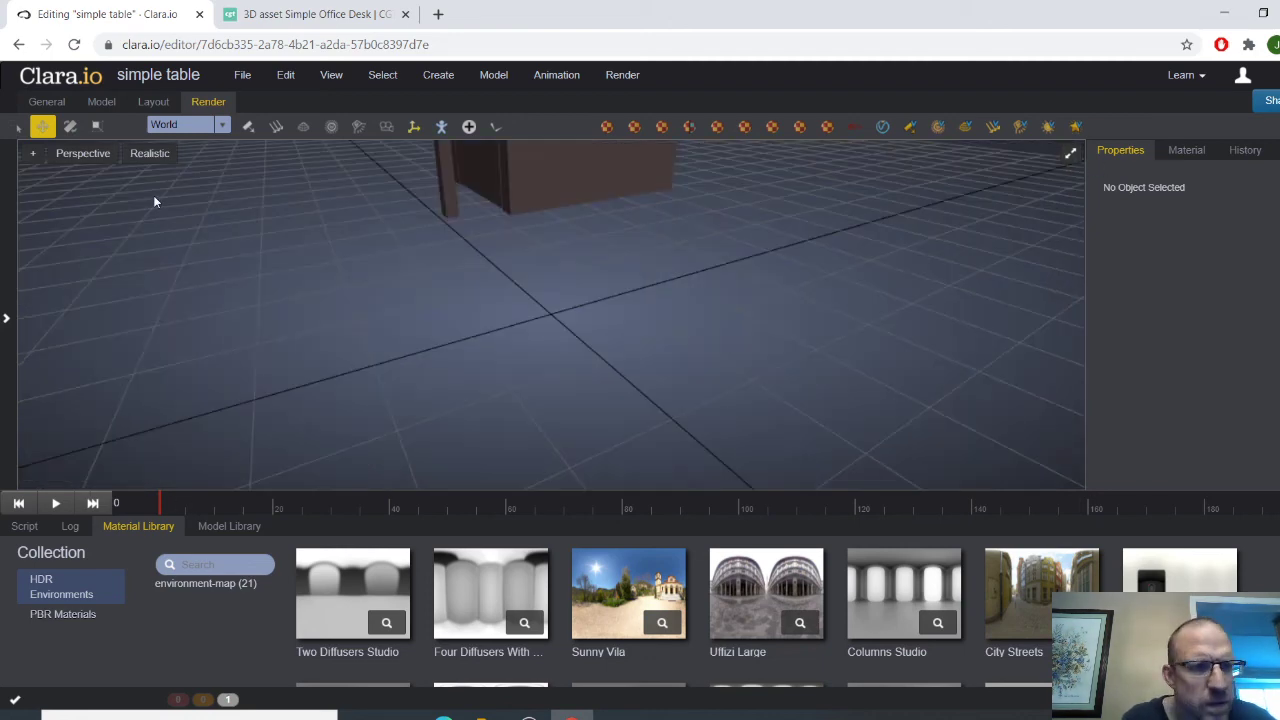
{"action": "left_click", "coordinate": [154, 104]}
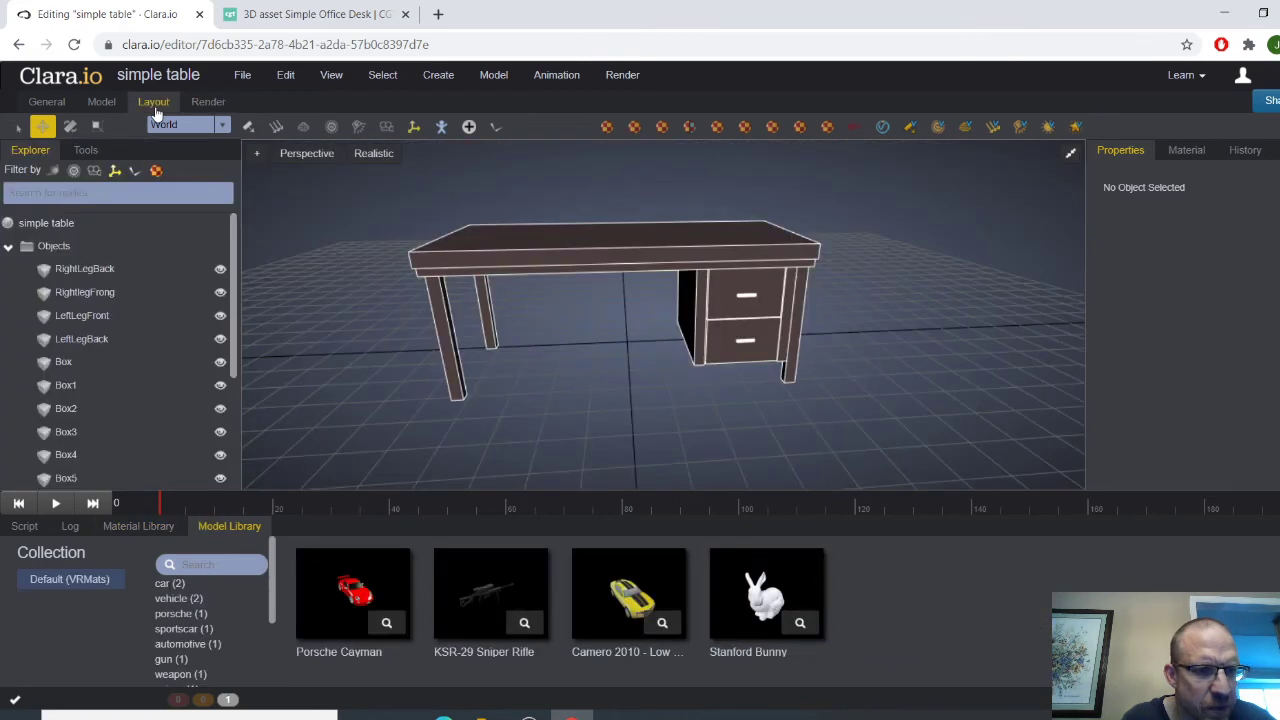
{"action": "left_click", "coordinate": [103, 103]}
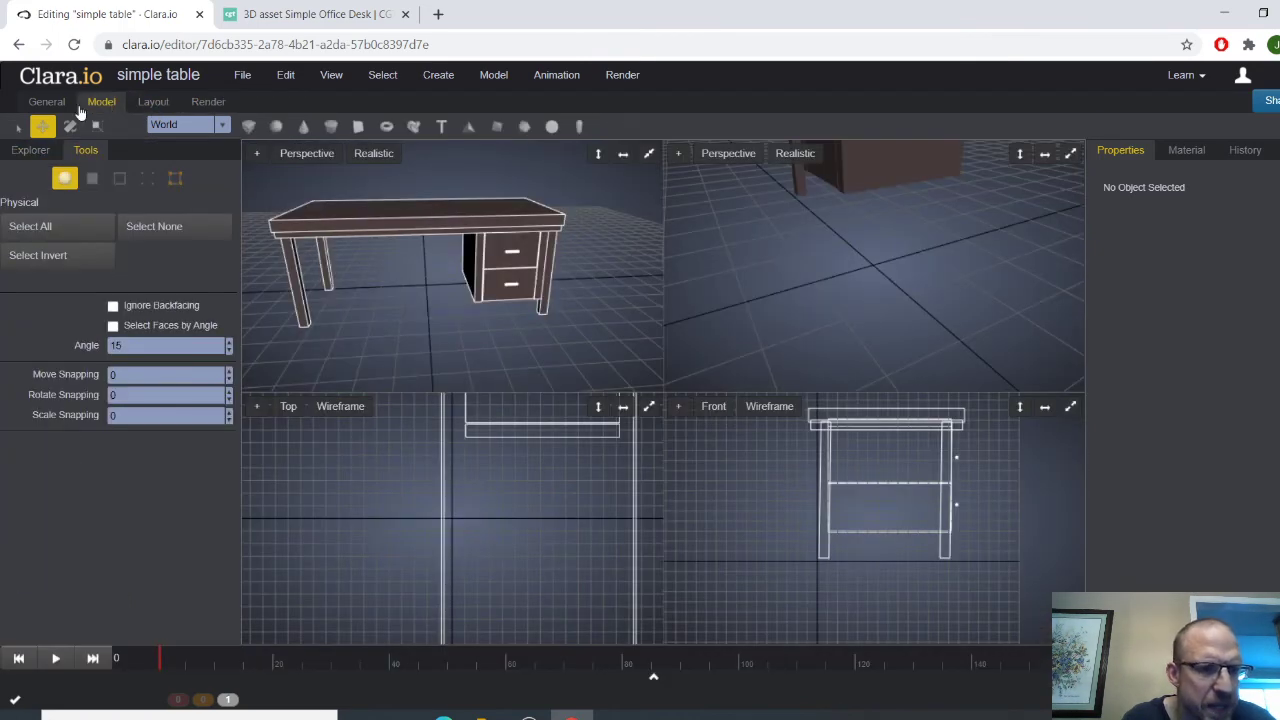
{"action": "left_click", "coordinate": [47, 104]}
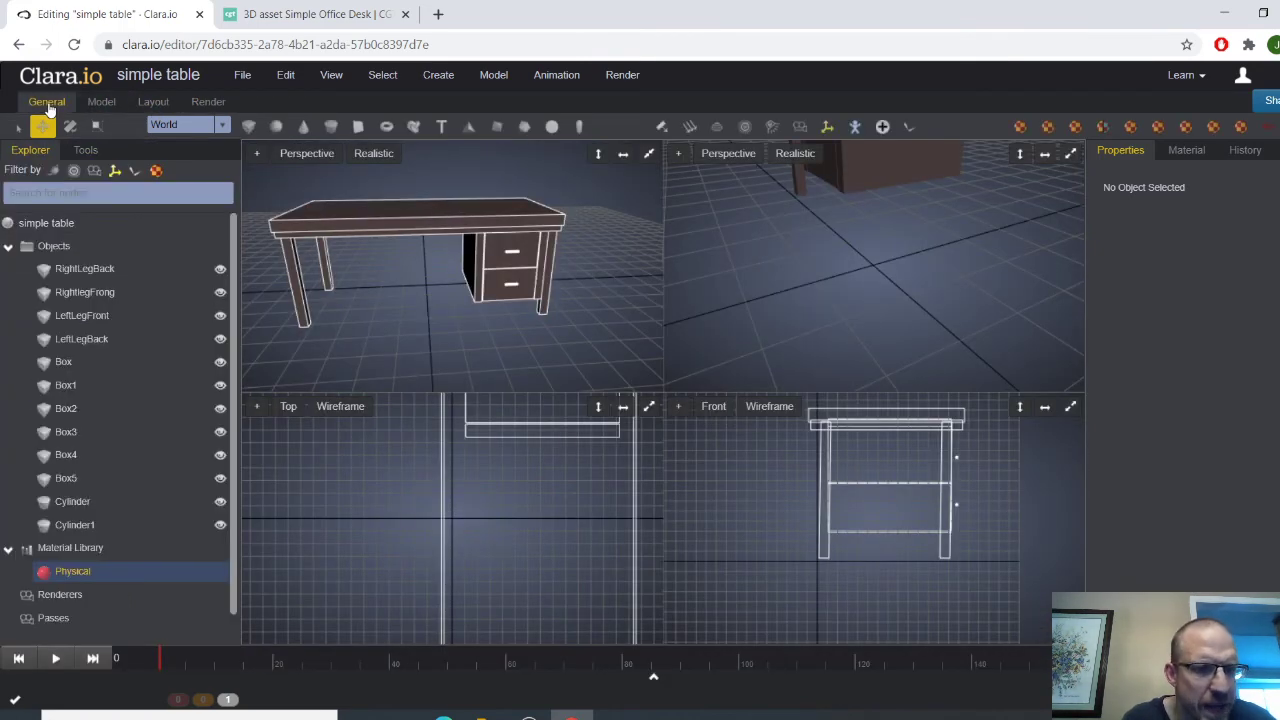
Return to the Render workspace, close the live render, and view the whole desk in the enlarged perspective viewport
{"action": "left_click", "coordinate": [205, 102]}
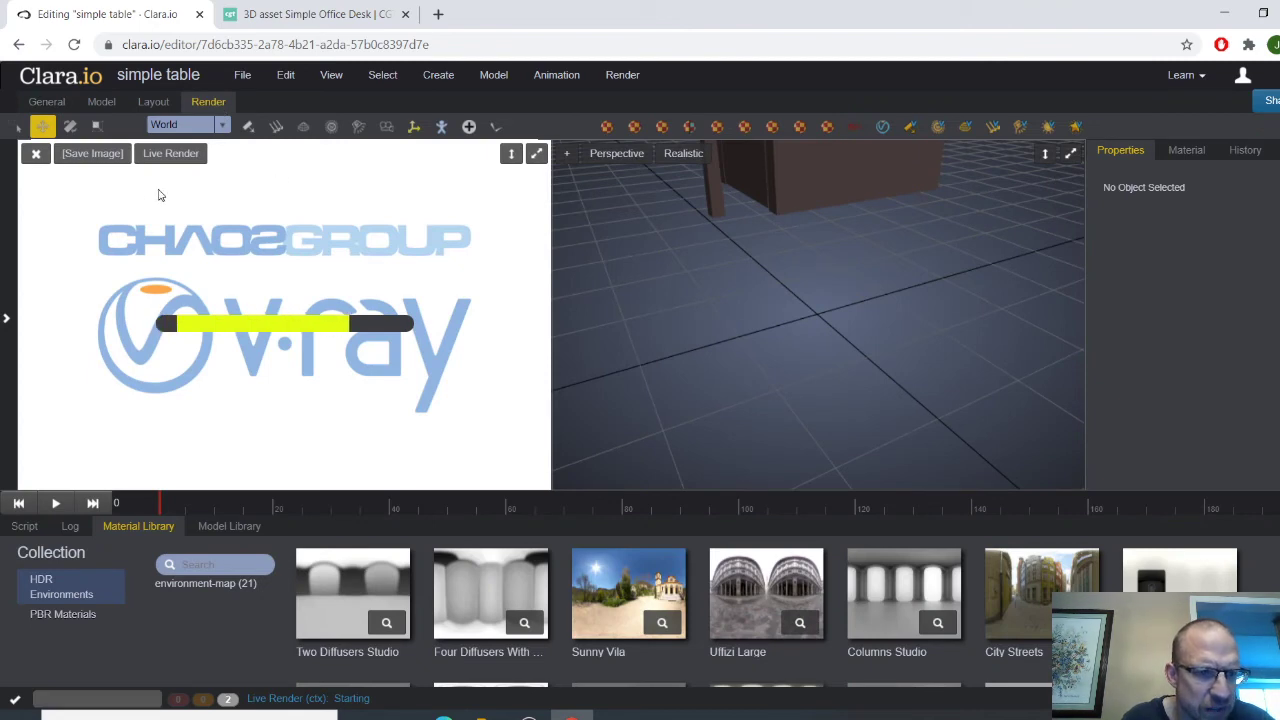
{"action": "left_click", "coordinate": [35, 153]}
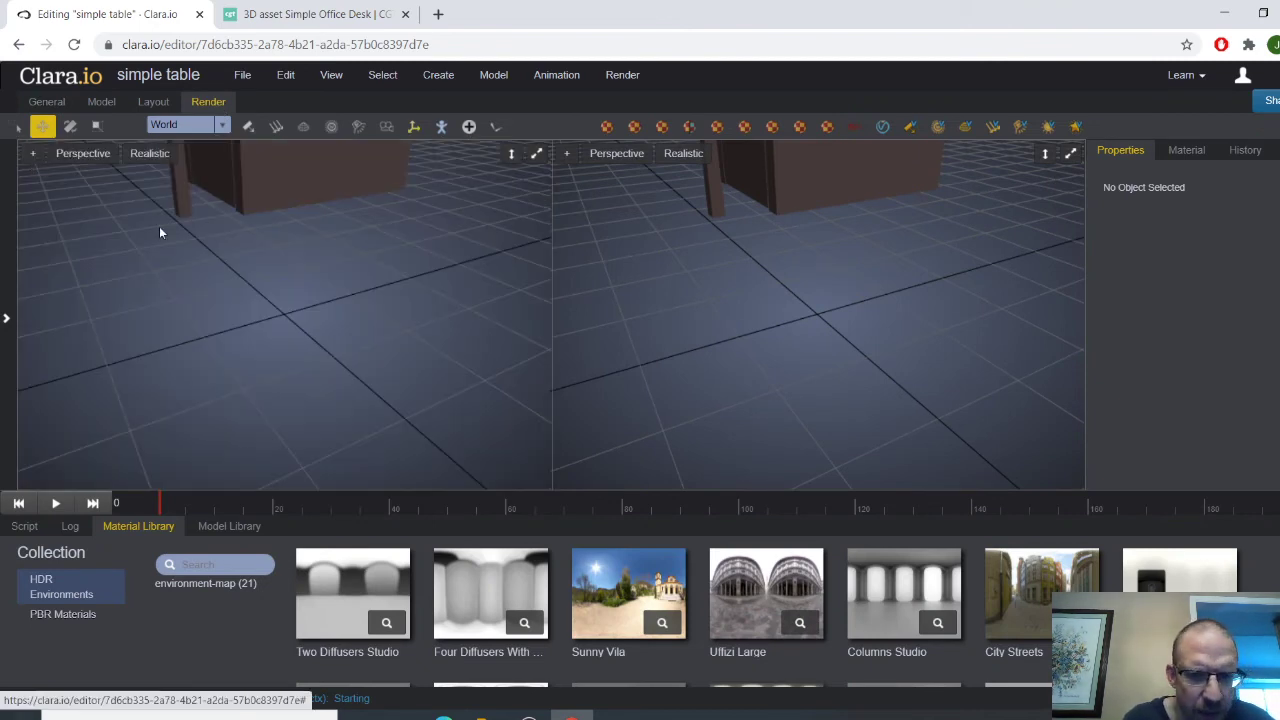
{"action": "left_click", "coordinate": [535, 155]}
{"action": "scroll", "coordinate": [566, 283], "scroll_direction": "down", "scroll_amount": 5}
{"action": "middle_click_drag", "start_coordinate": [554, 261], "coordinate": [454, 297]}
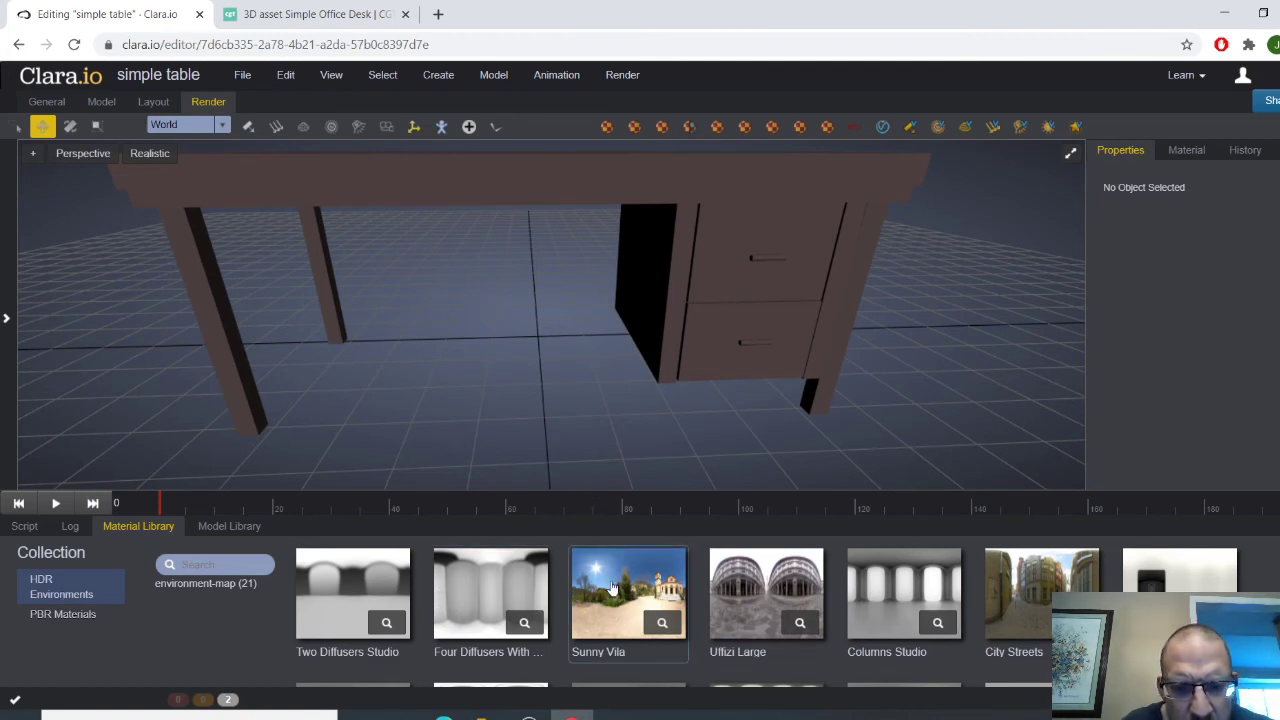
{"action": "scroll", "coordinate": [459, 389], "scroll_direction": "down", "scroll_amount": 3}
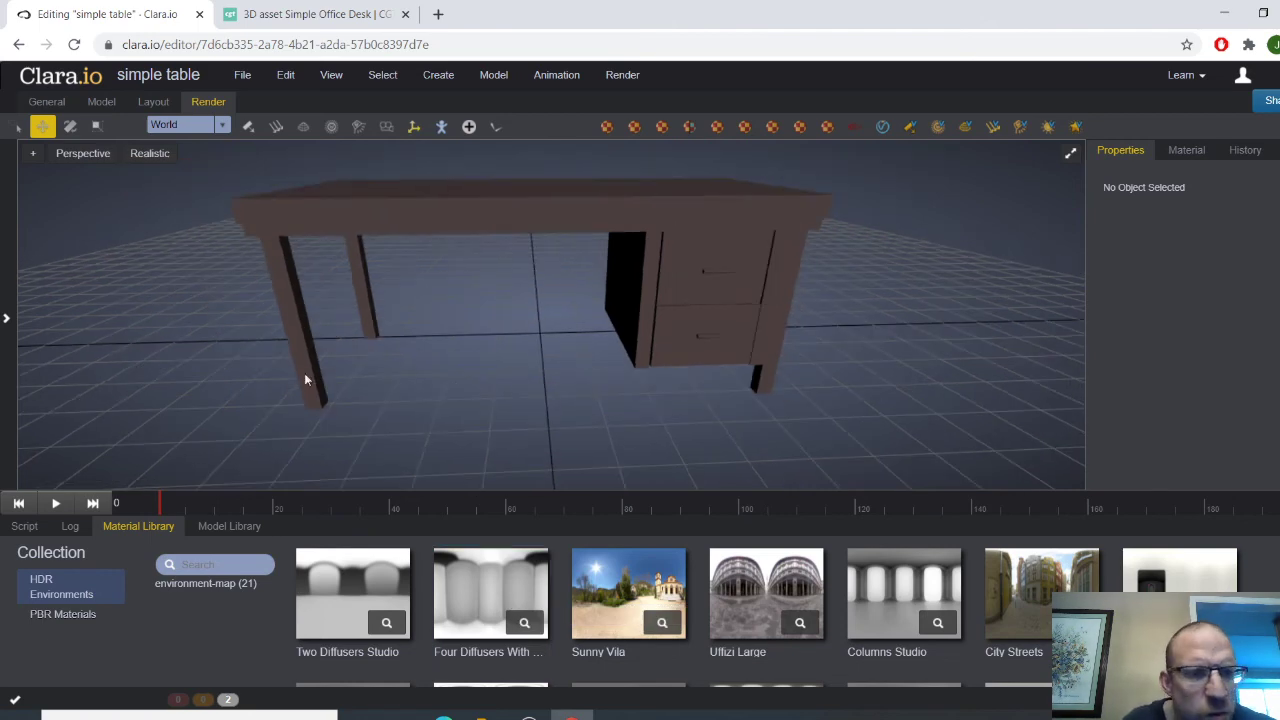
Return to the General workspace and lower the Physical material's metallic value to 0.01
{"action": "left_click", "coordinate": [47, 103]}
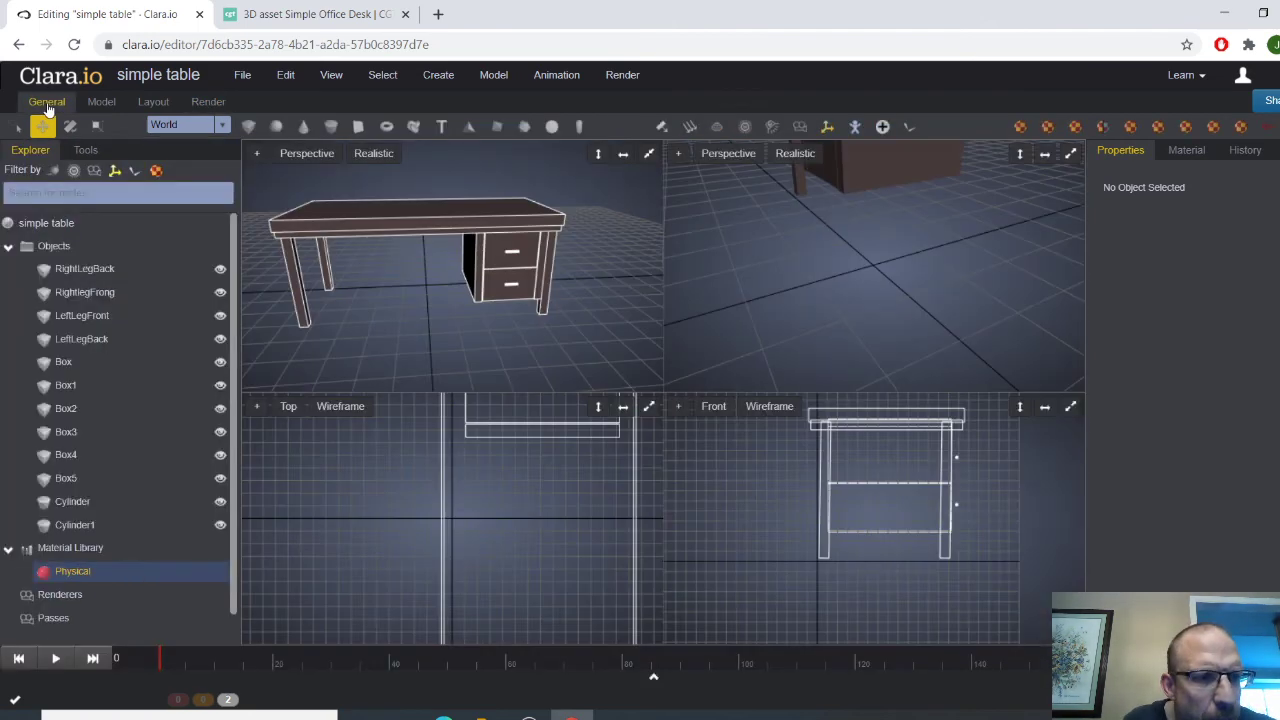
{"action": "double_click", "coordinate": [63, 577]}
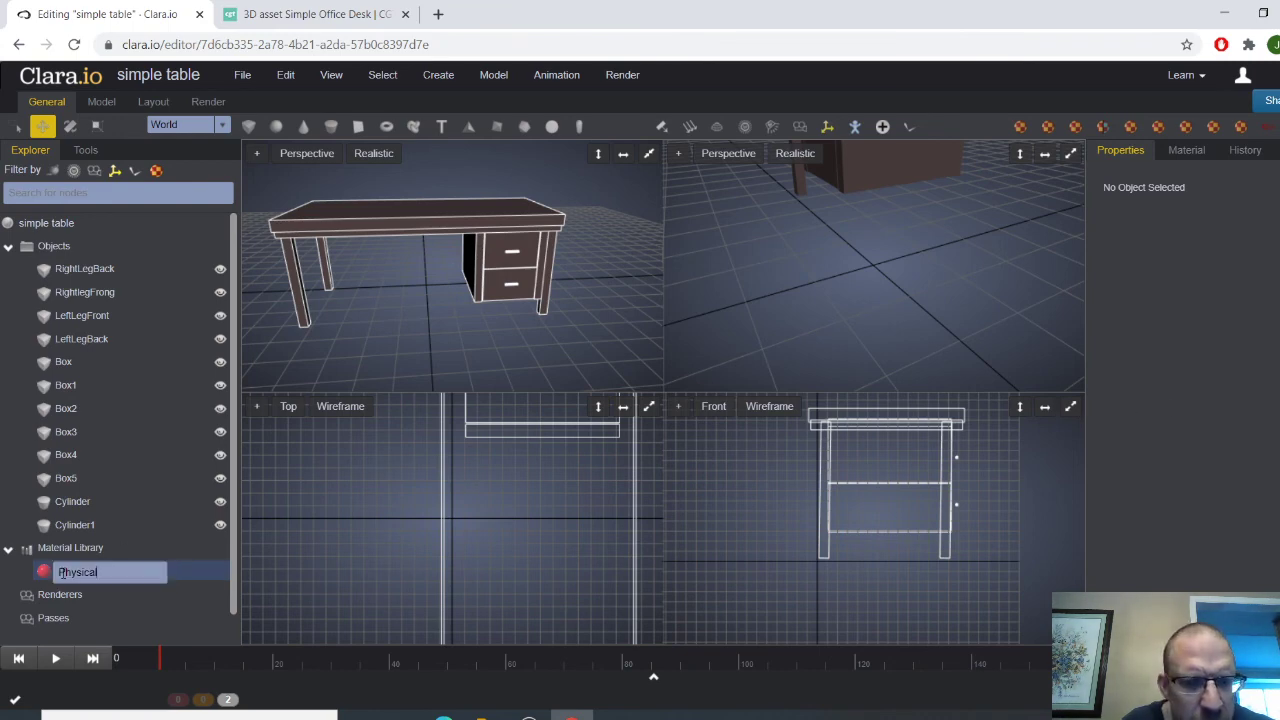
{"action": "left_click", "coordinate": [78, 525]}
{"action": "left_click", "coordinate": [110, 569]}
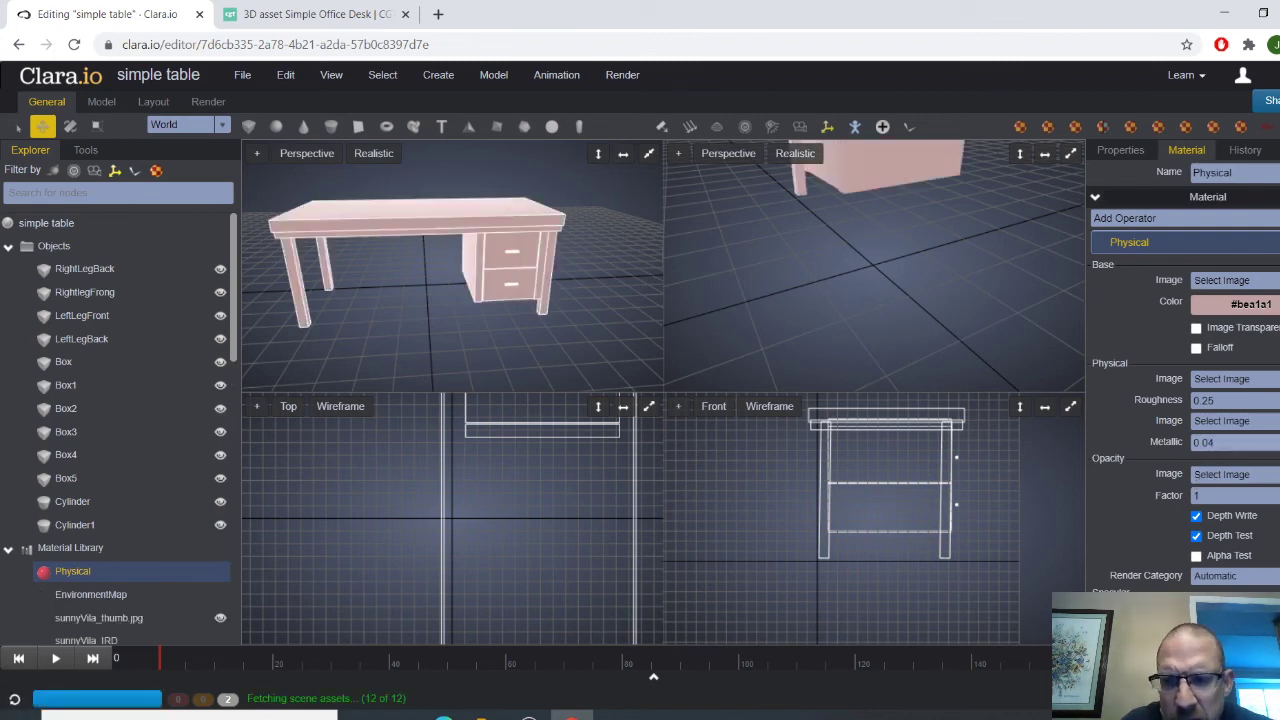
{"action": "left_click_drag", "start_coordinate": [1234, 442], "coordinate": [1222, 442]}
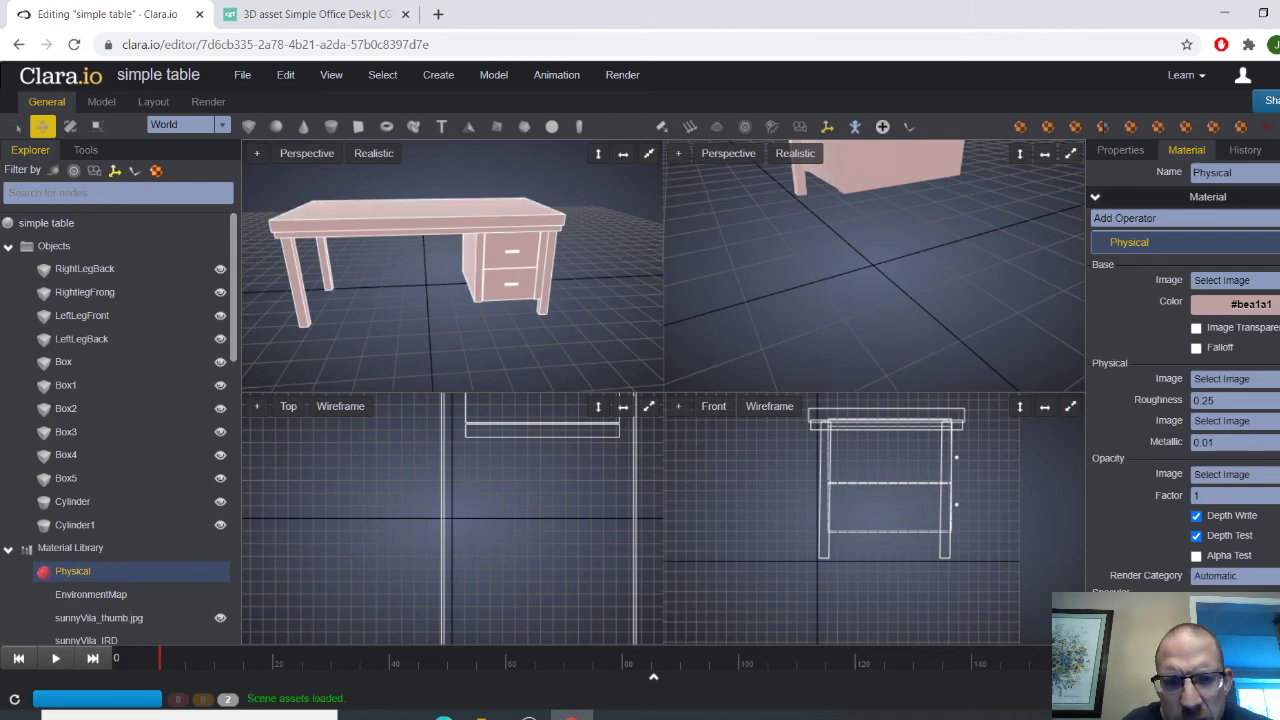
Darken the Physical material's base color to #5b5656 and deselect the material
{"action": "left_click", "coordinate": [1221, 305]}
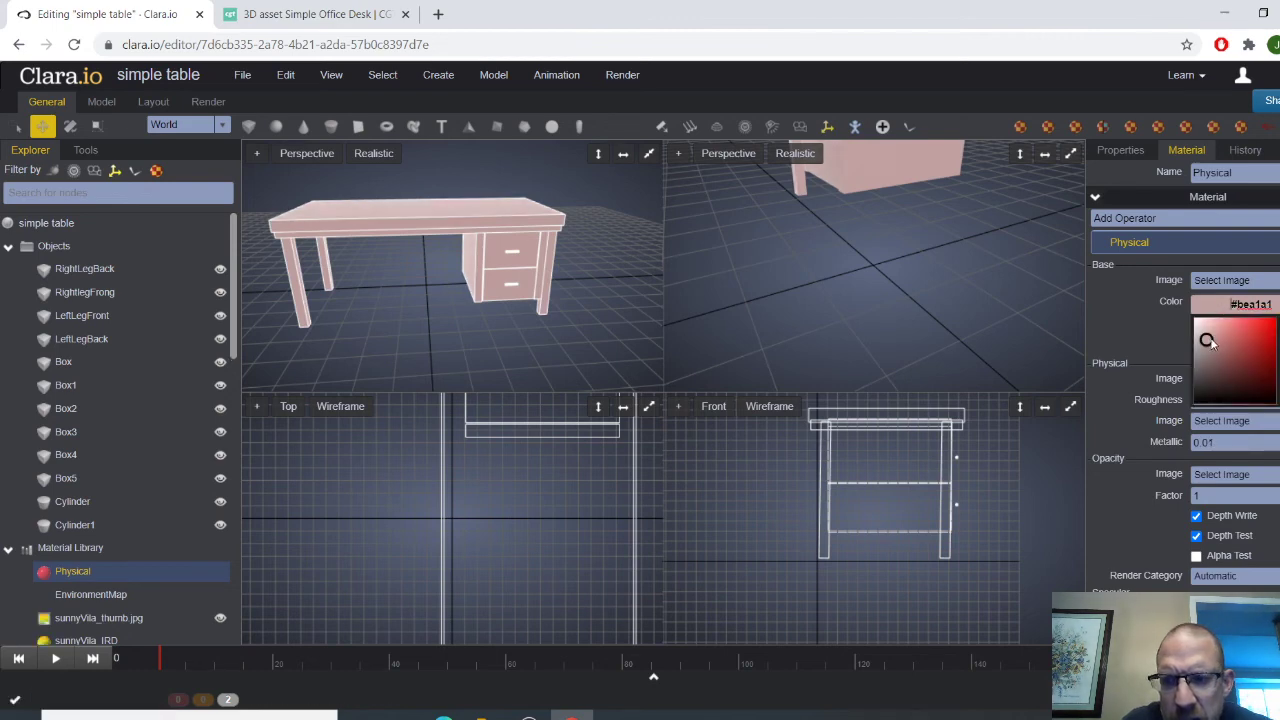
{"action": "left_click_drag", "start_coordinate": [1214, 345], "coordinate": [1199, 374]}
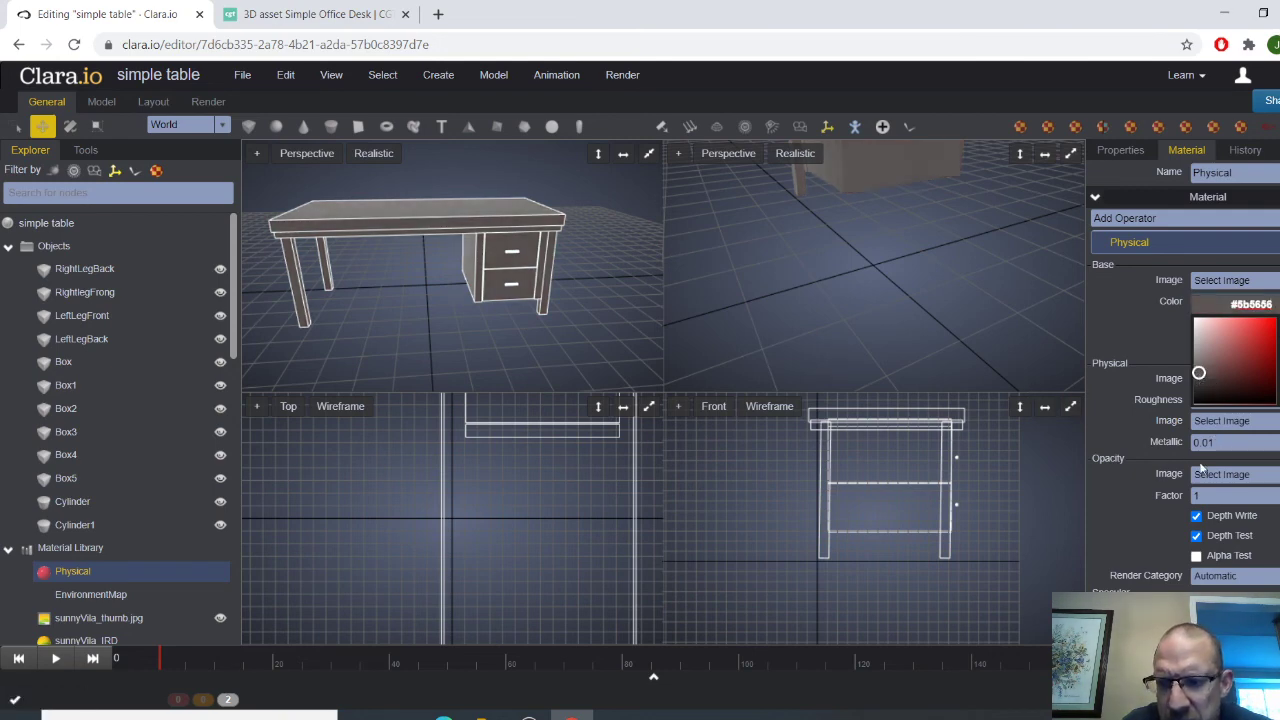
{"action": "scroll", "coordinate": [1203, 516], "scroll_direction": "down", "scroll_amount": 3}
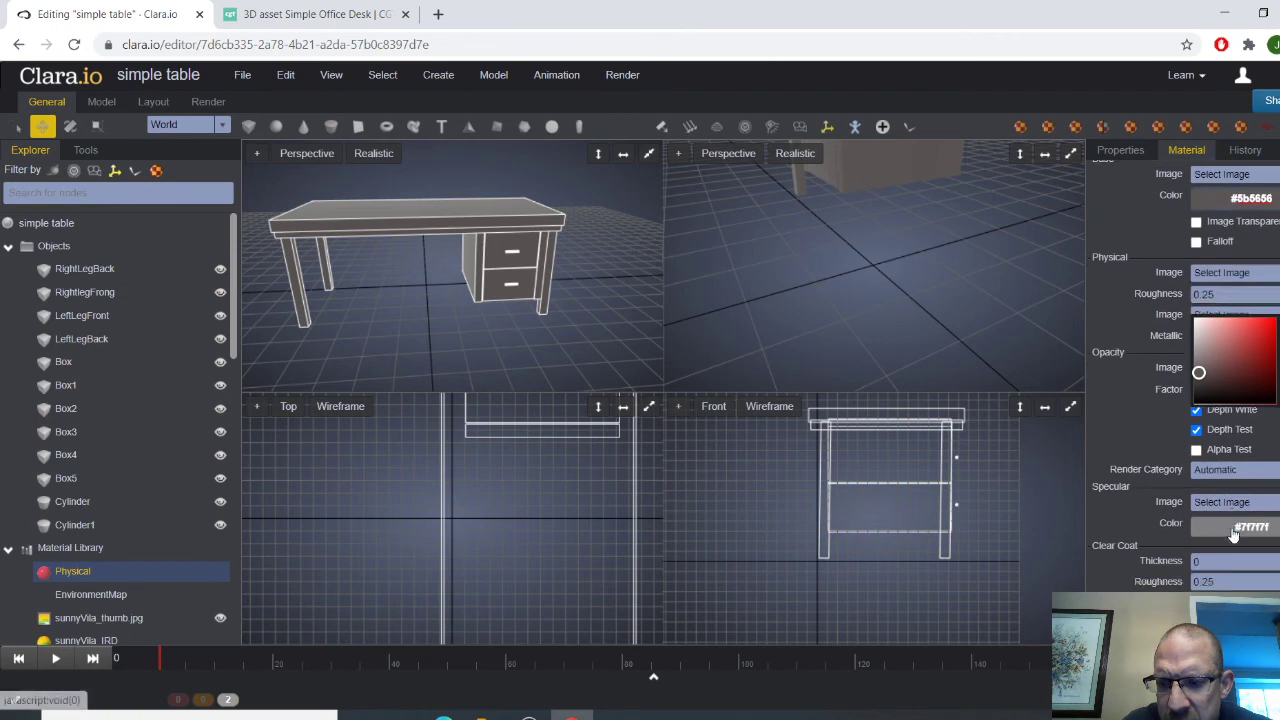
{"action": "scroll", "coordinate": [1232, 535], "scroll_direction": "down", "scroll_amount": 2}
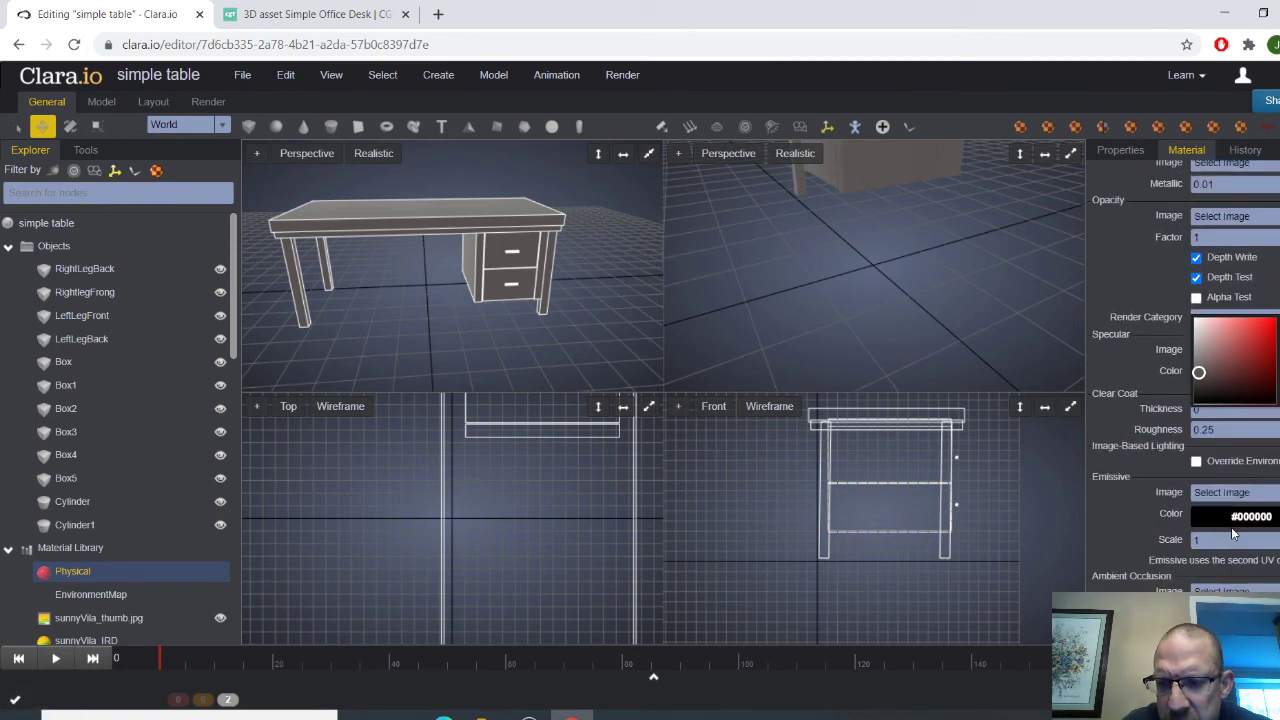
{"action": "scroll", "coordinate": [1232, 535], "scroll_direction": "down", "scroll_amount": 2}
{"action": "left_click", "coordinate": [525, 203]}
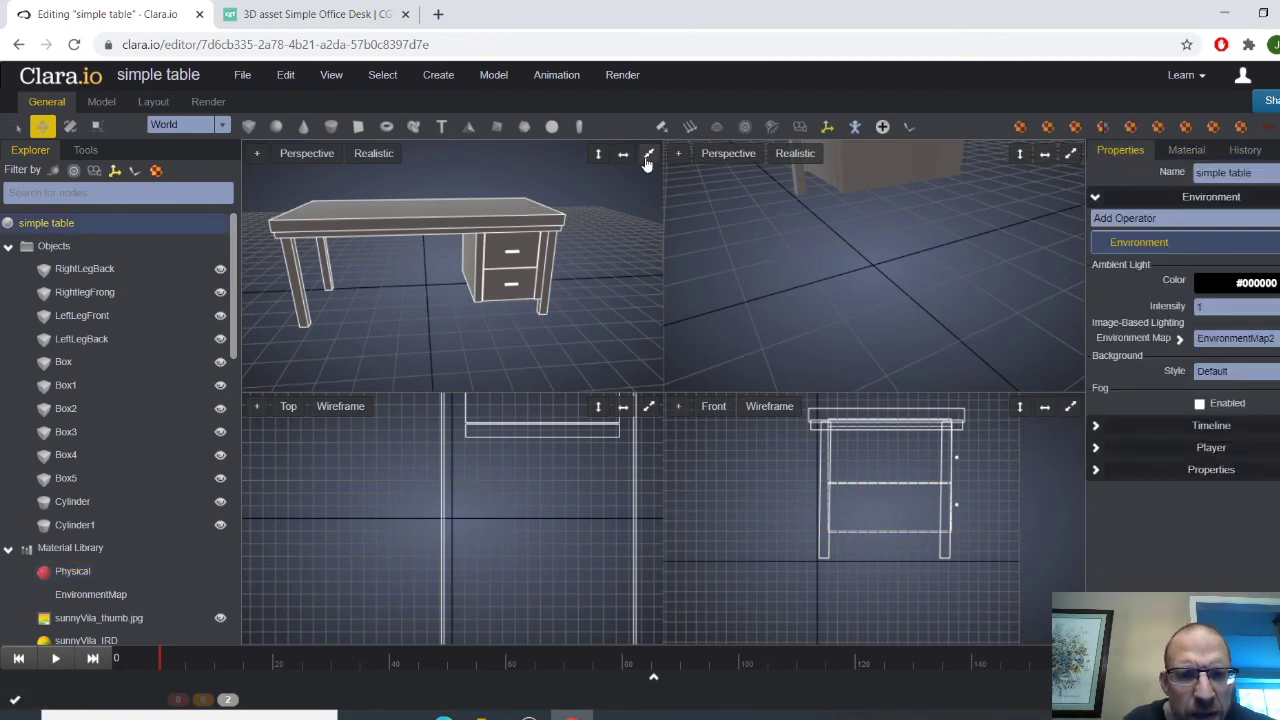
Maximize the perspective viewport and hide the object edges to see the shaded desk and its drawer handles
{"action": "left_click", "coordinate": [647, 157]}
{"action": "middle_click_drag", "start_coordinate": [797, 463], "coordinate": [776, 440]}
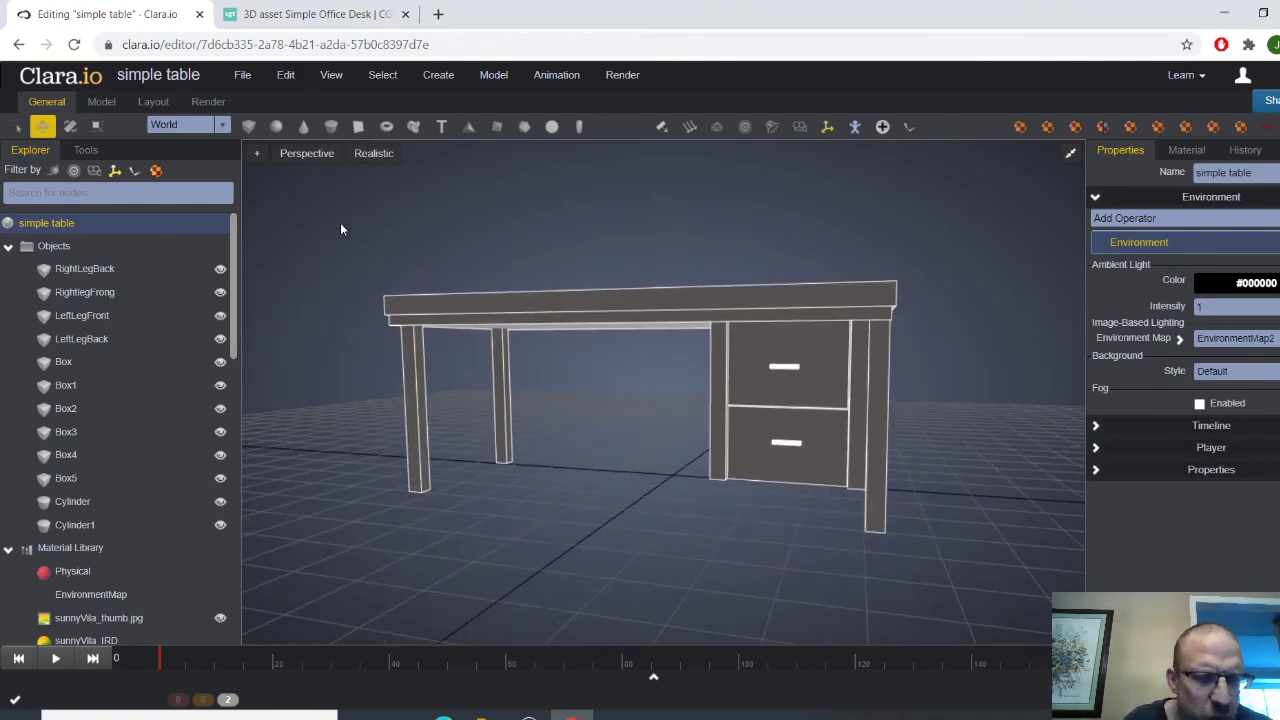
{"action": "left_click", "coordinate": [373, 153]}
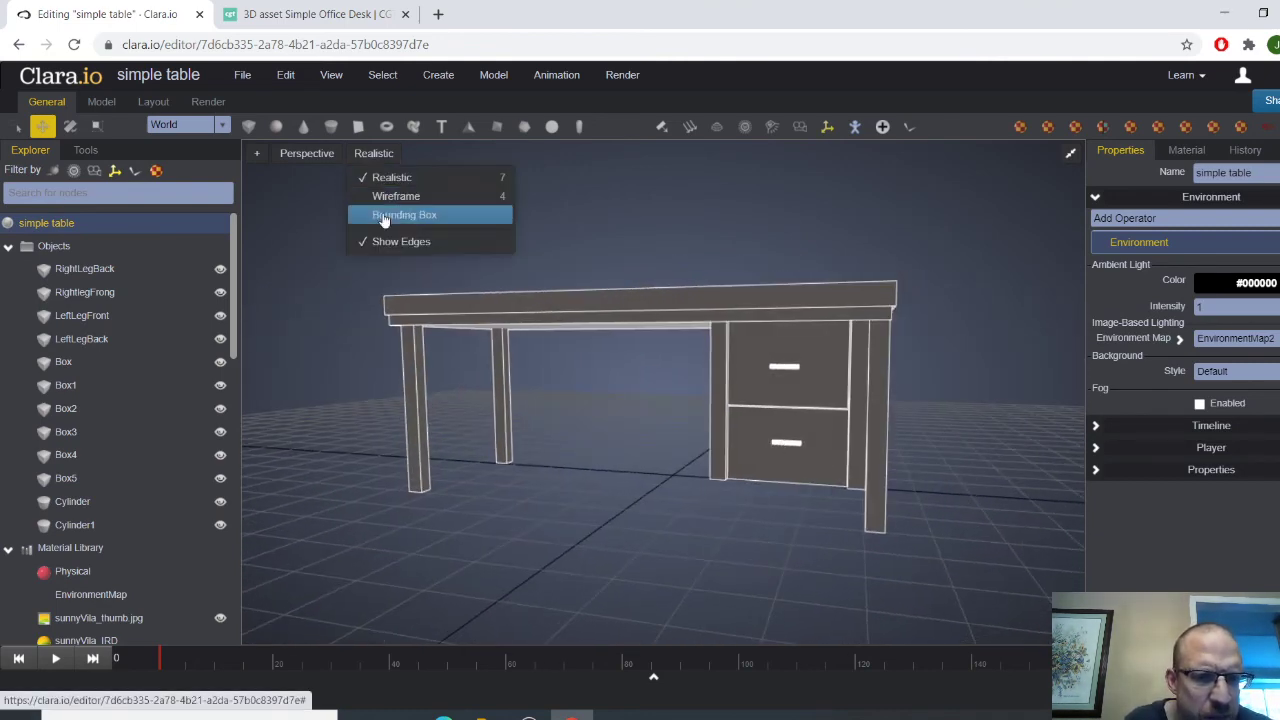
{"action": "left_click", "coordinate": [400, 241]}
{"action": "scroll", "coordinate": [660, 512], "scroll_direction": "up", "scroll_amount": 4}
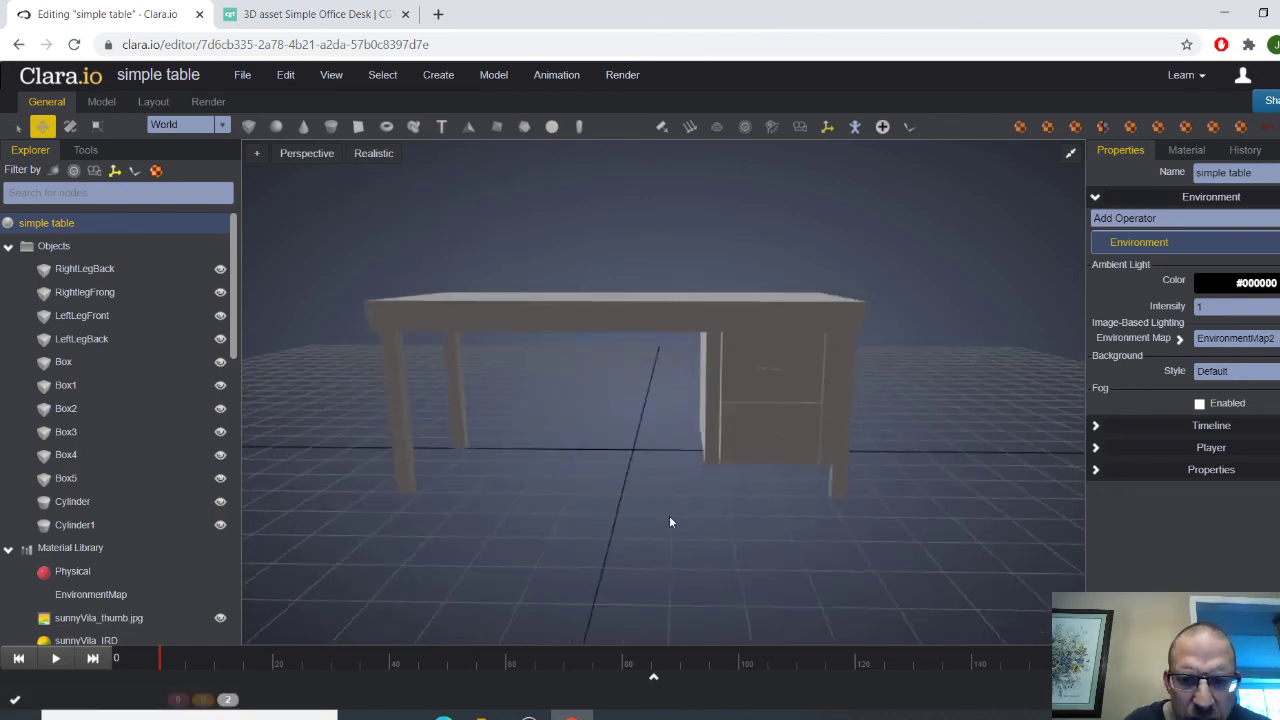
{"action": "mouse_move", "coordinate": [672, 522]}
{"action": "left_mouse_down"}
{"action": "mouse_move", "coordinate": [620, 523]}
{"action": "mouse_move", "coordinate": [718, 517]}
{"action": "mouse_move", "coordinate": [660, 519]}
{"action": "left_mouse_up"}
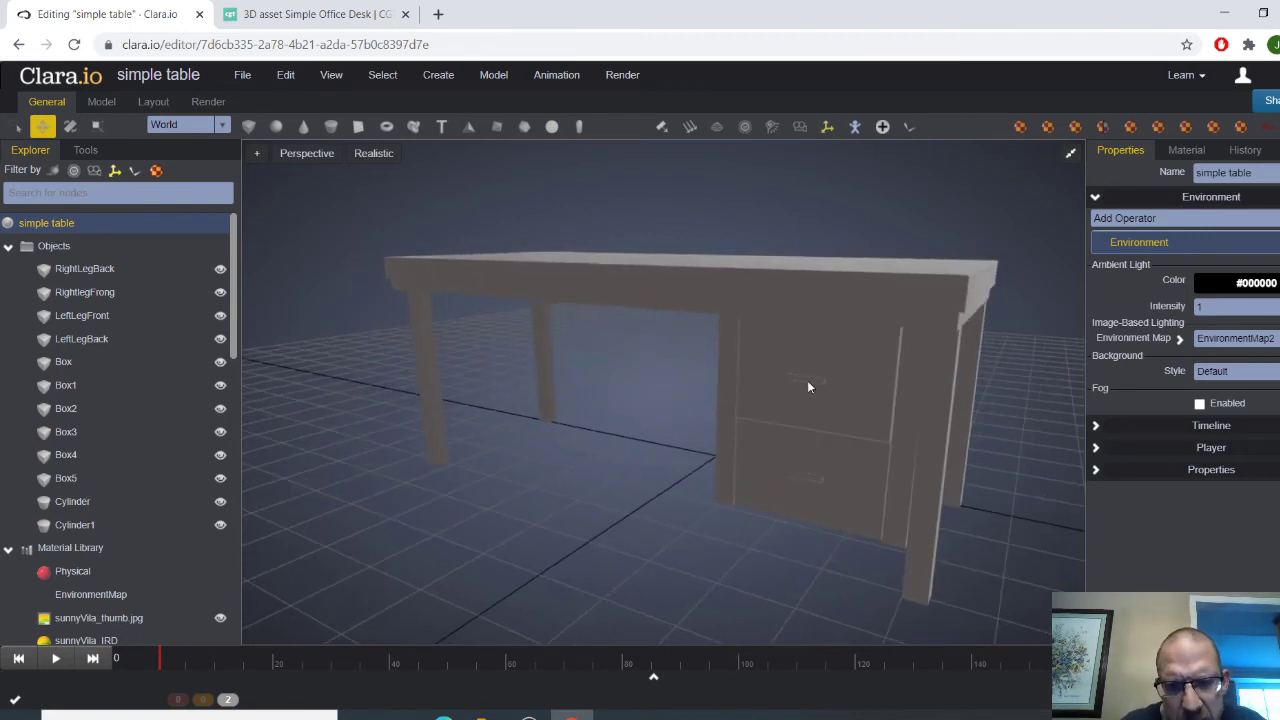
{"action": "left_click", "coordinate": [809, 384]}
{"action": "left_click", "coordinate": [628, 511]}
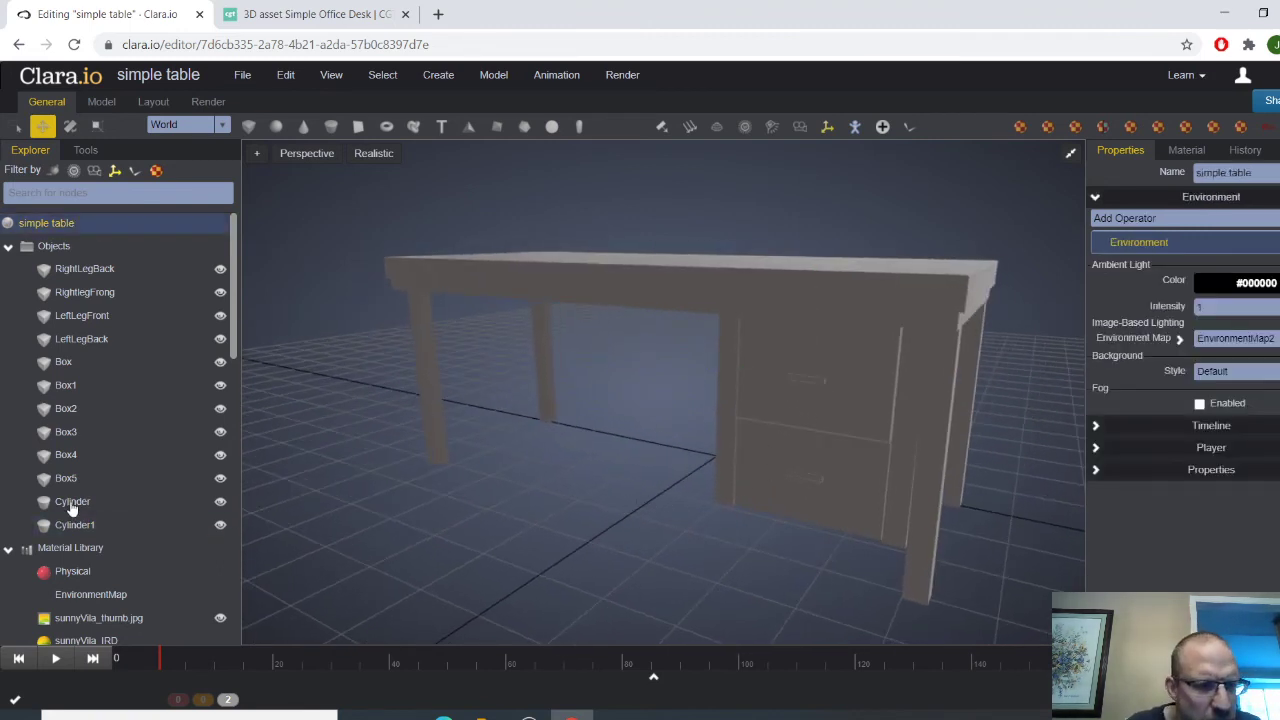
Delete the environment map assets from sunnyVila_thumb.jpg through EnvironmentMap2 from the Material Library
{"action": "scroll", "coordinate": [85, 520], "scroll_direction": "down", "scroll_amount": 3}
{"action": "scroll", "coordinate": [100, 500], "scroll_direction": "down", "scroll_amount": 8}
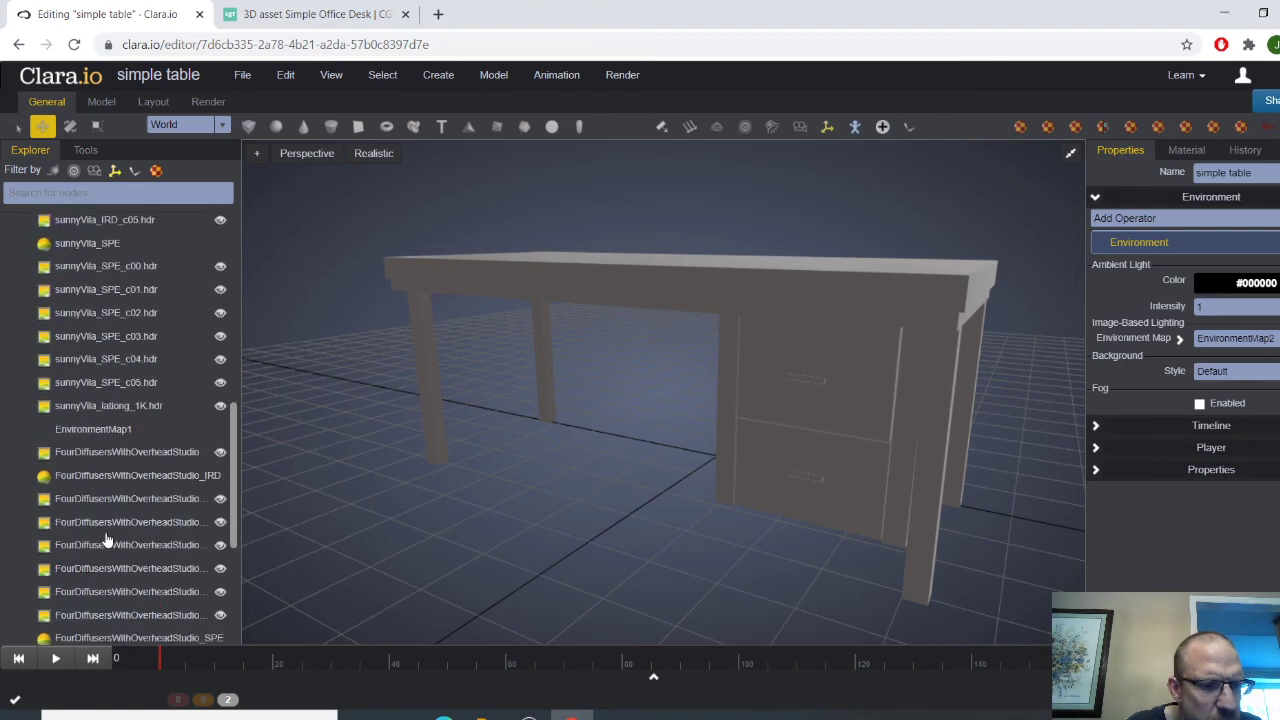
{"action": "scroll", "coordinate": [103, 546], "scroll_direction": "up", "scroll_amount": 8}
{"action": "scroll", "coordinate": [103, 546], "scroll_direction": "up", "scroll_amount": 2}
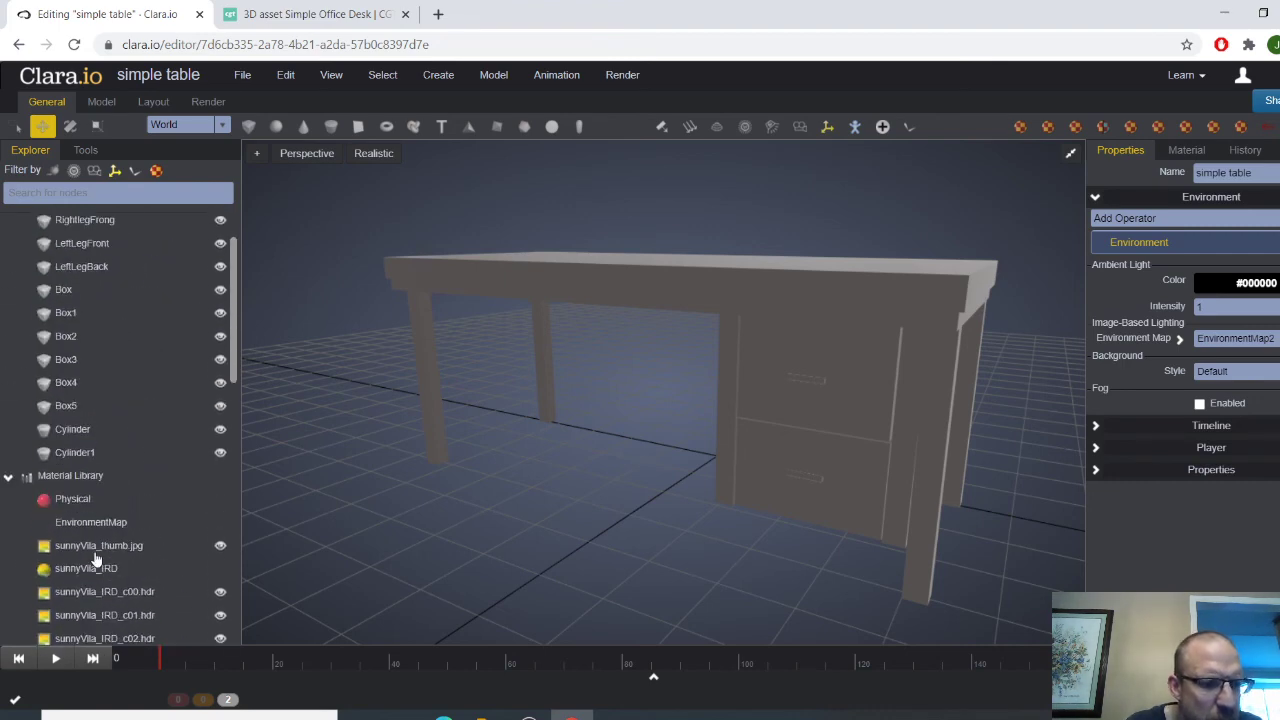
{"action": "left_click", "coordinate": [92, 546]}
{"action": "scroll", "coordinate": [92, 550], "scroll_direction": "down", "scroll_amount": 6}
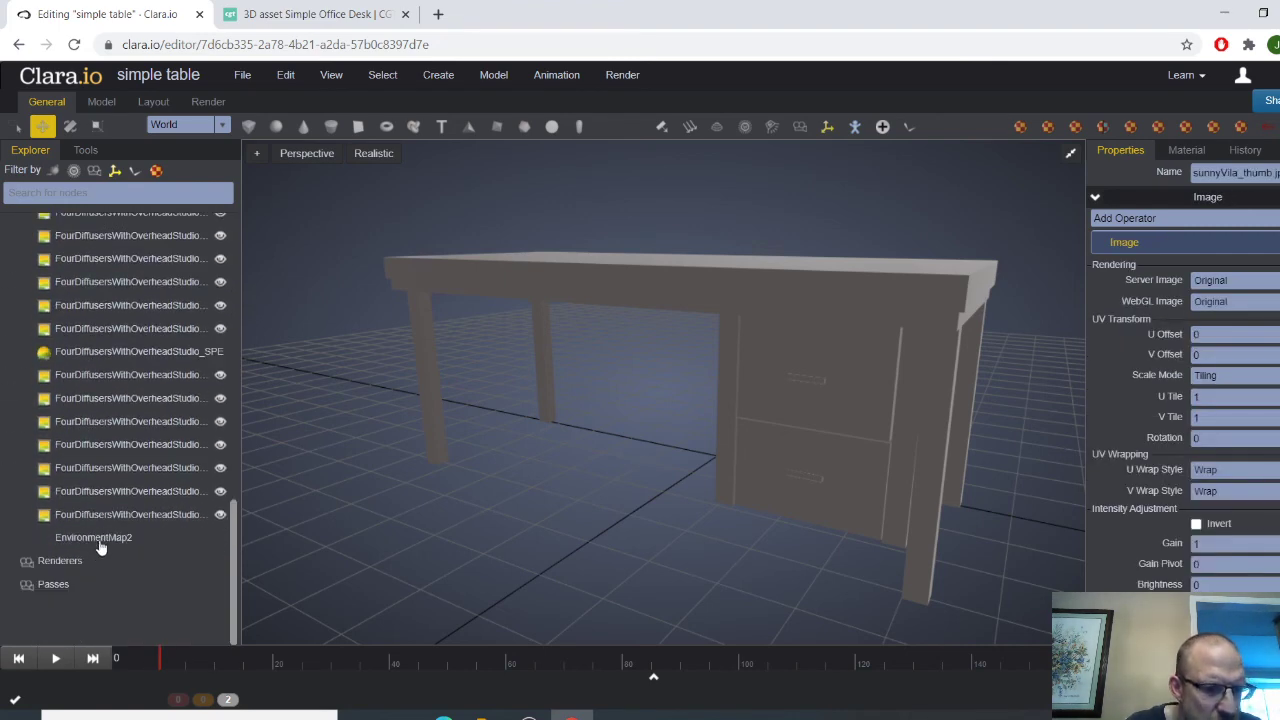
{"action": "left_click", "coordinate": [104, 540]}
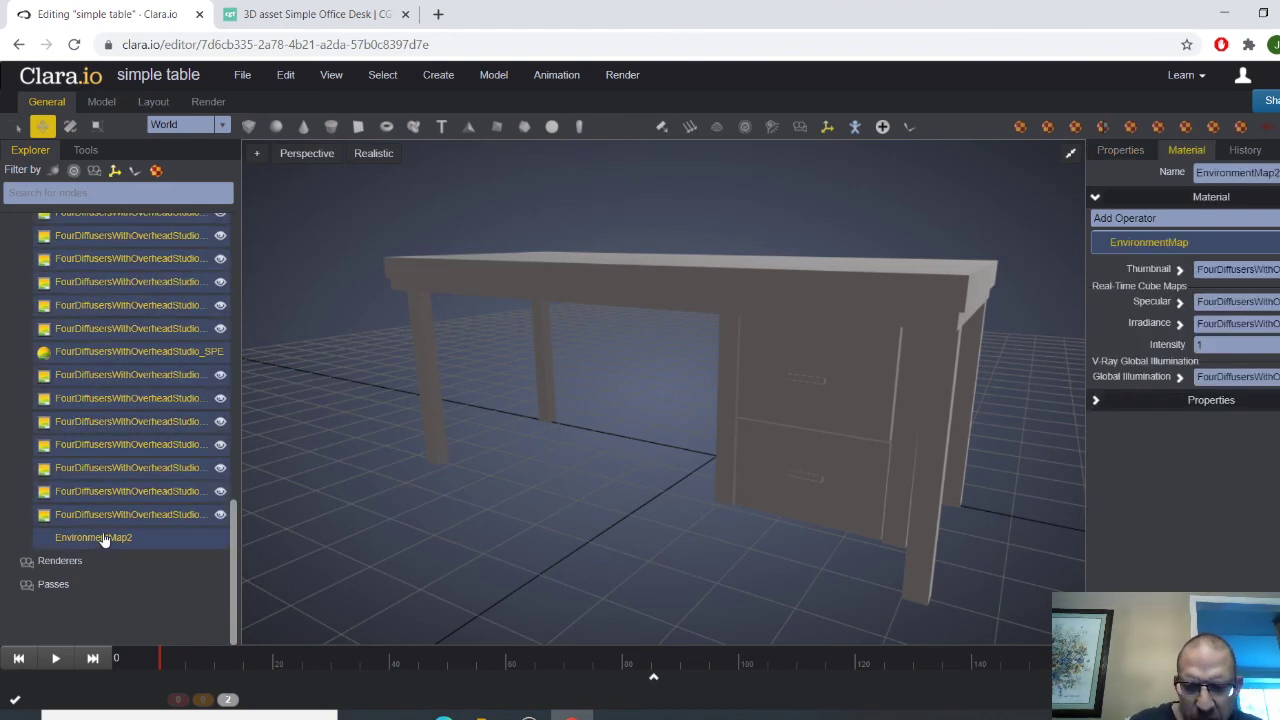
{"action": "key", "text": "Delete"}
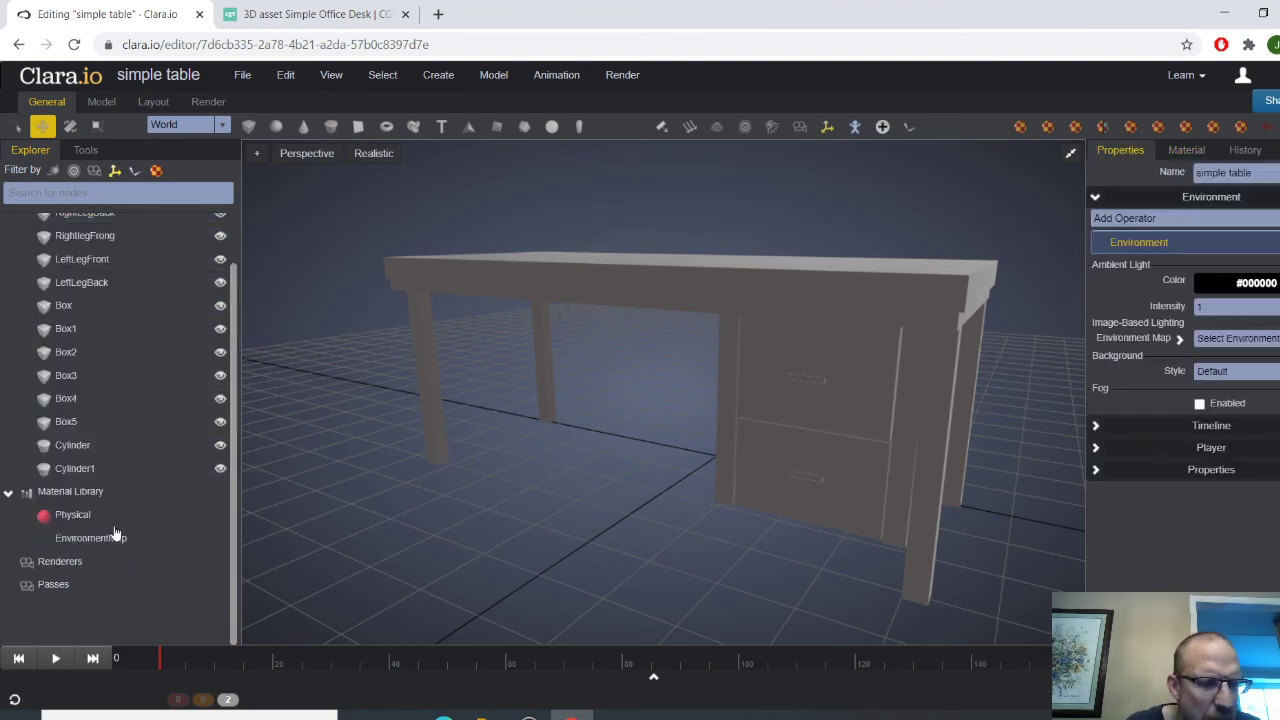
Add a second Physical material to the Material Library and apply it to both drawer handles
{"action": "right_click", "coordinate": [84, 495]}
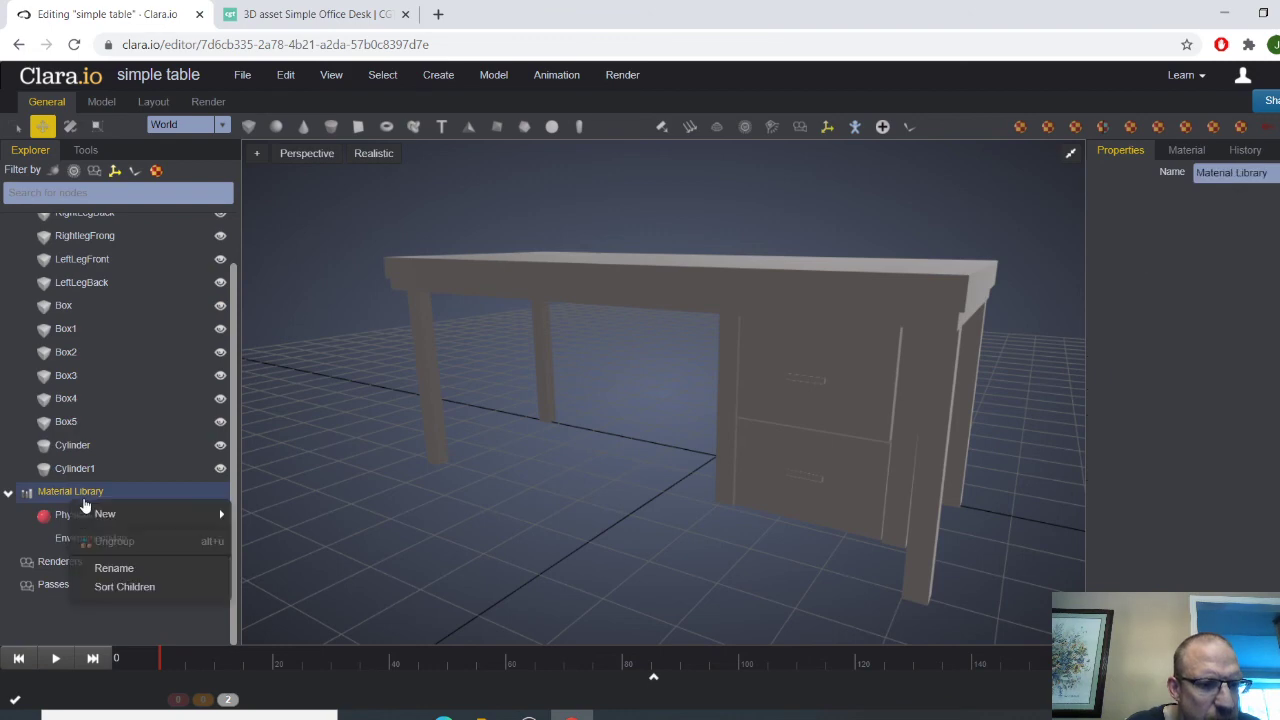
{"action": "mouse_move", "coordinate": [105, 514]}
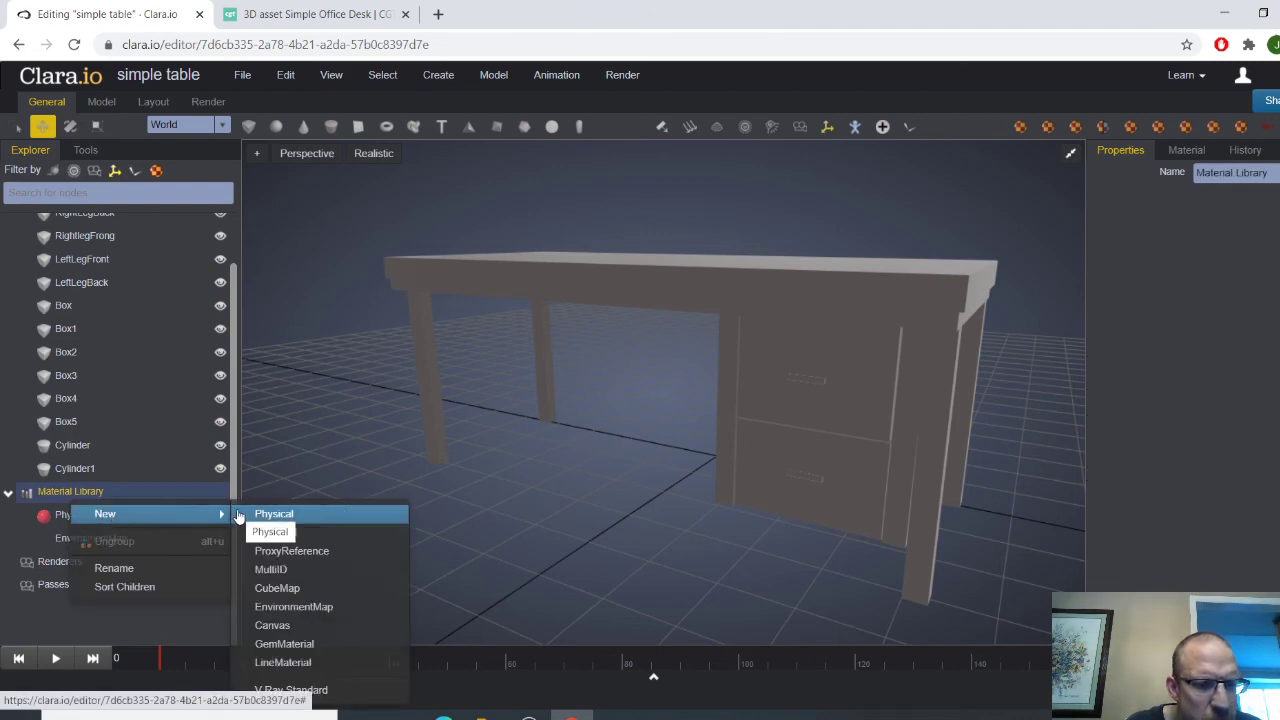
{"action": "left_click", "coordinate": [306, 514]}
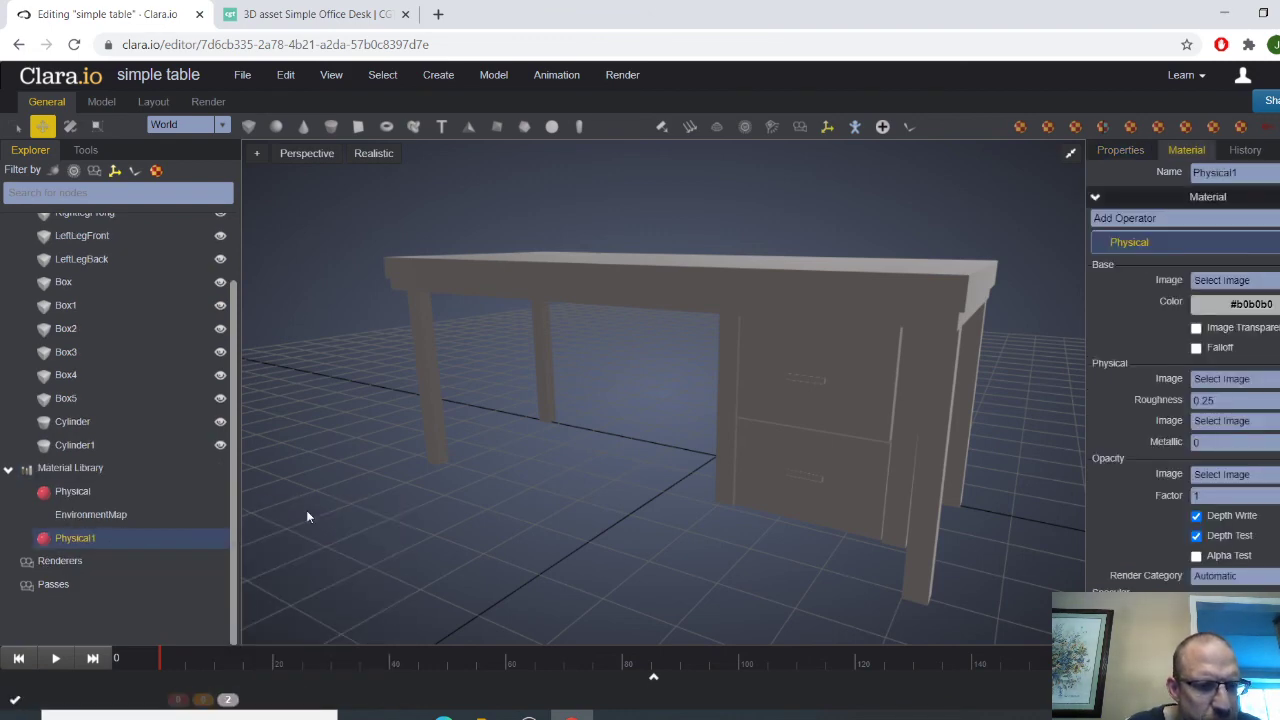
{"action": "left_click_drag", "start_coordinate": [100, 543], "coordinate": [806, 380]}
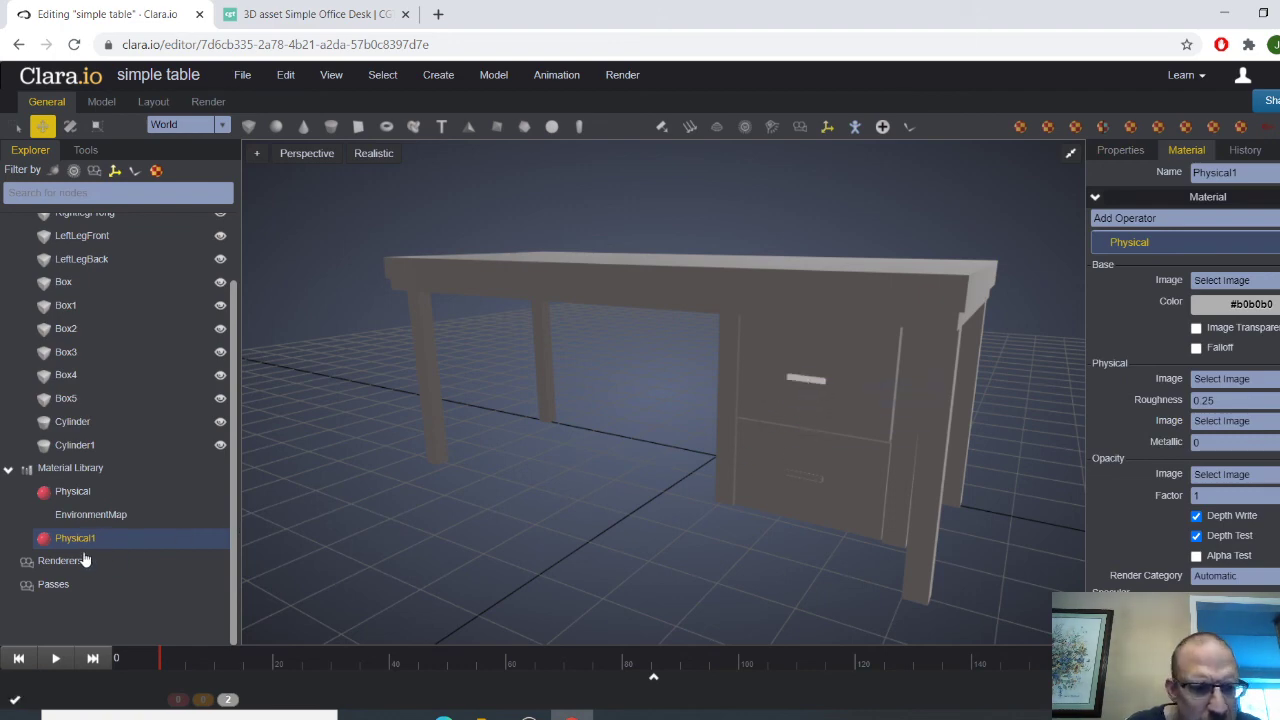
{"action": "left_click_drag", "start_coordinate": [85, 540], "coordinate": [818, 483]}
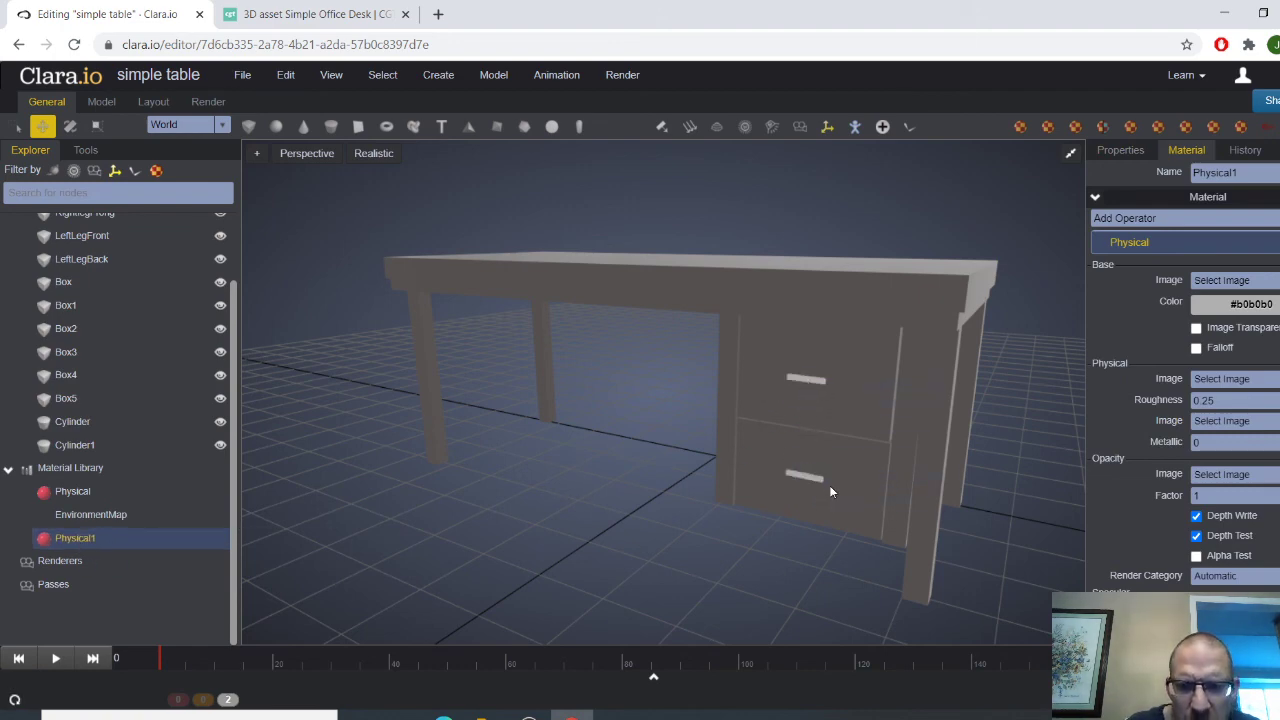
Set the Physical1 material's base color to #797171 and the Physical material's base color to reddish brown #584545
{"action": "left_click", "coordinate": [1240, 304]}
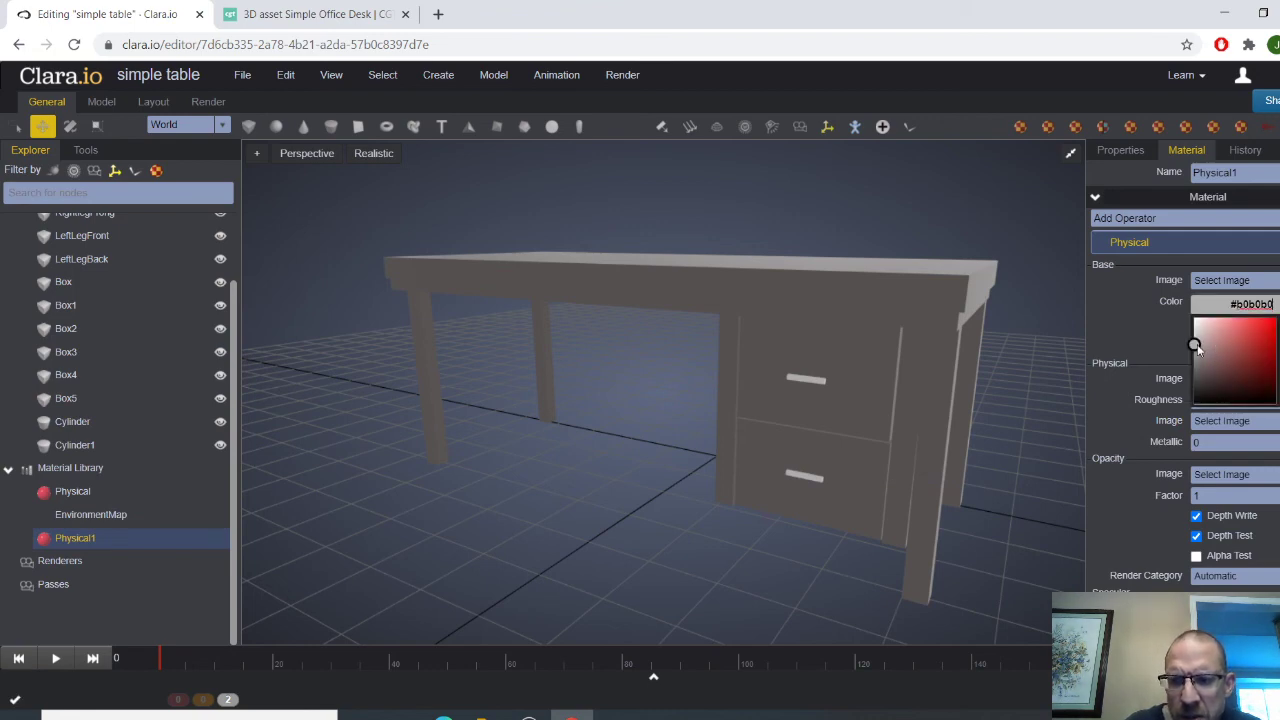
{"action": "mouse_move", "coordinate": [1196, 344]}
{"action": "left_mouse_down"}
{"action": "mouse_move", "coordinate": [1210, 356]}
{"action": "mouse_move", "coordinate": [1207, 336]}
{"action": "mouse_move", "coordinate": [1196, 334]}
{"action": "mouse_move", "coordinate": [1199, 362]}
{"action": "left_mouse_up"}
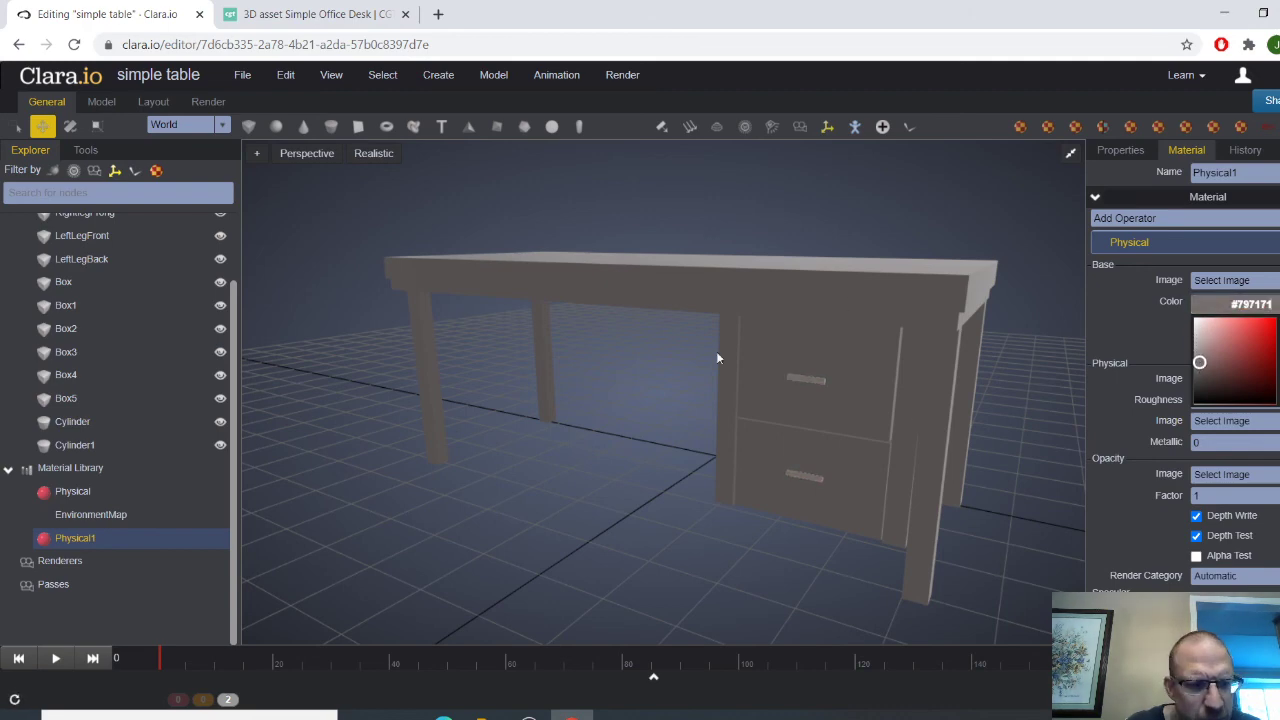
{"action": "left_click", "coordinate": [68, 492]}
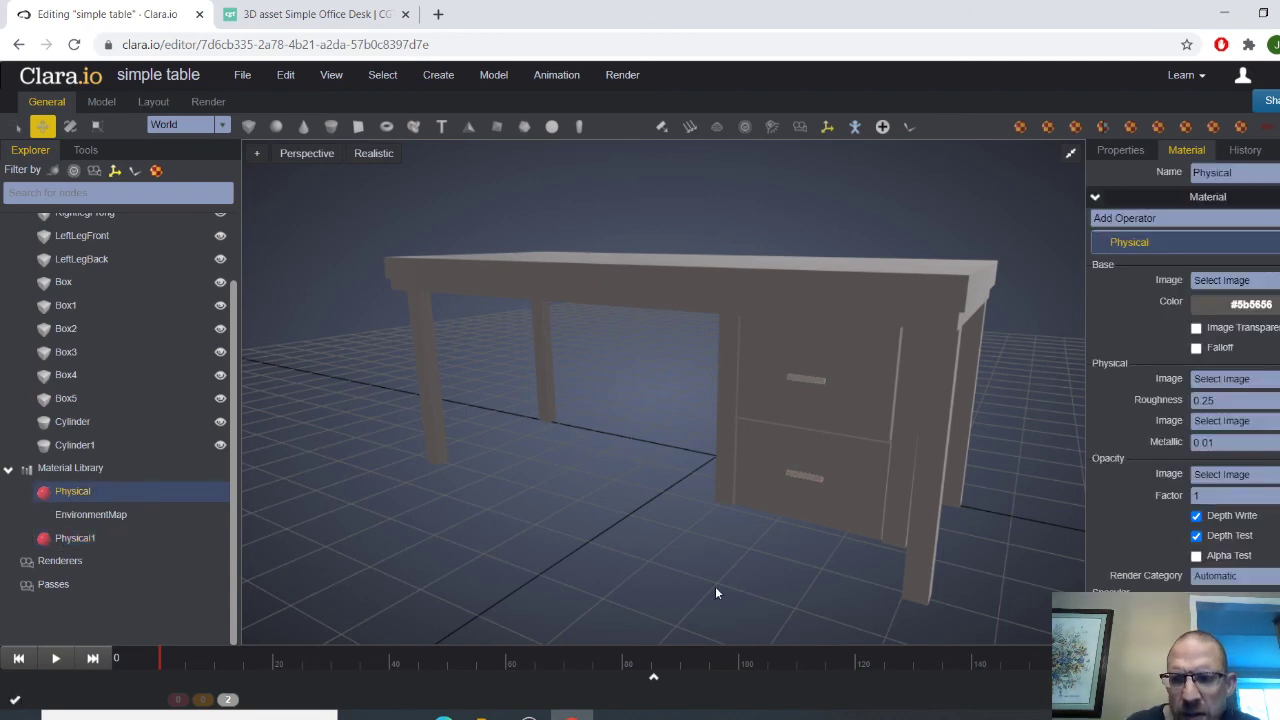
{"action": "left_click", "coordinate": [1215, 305]}
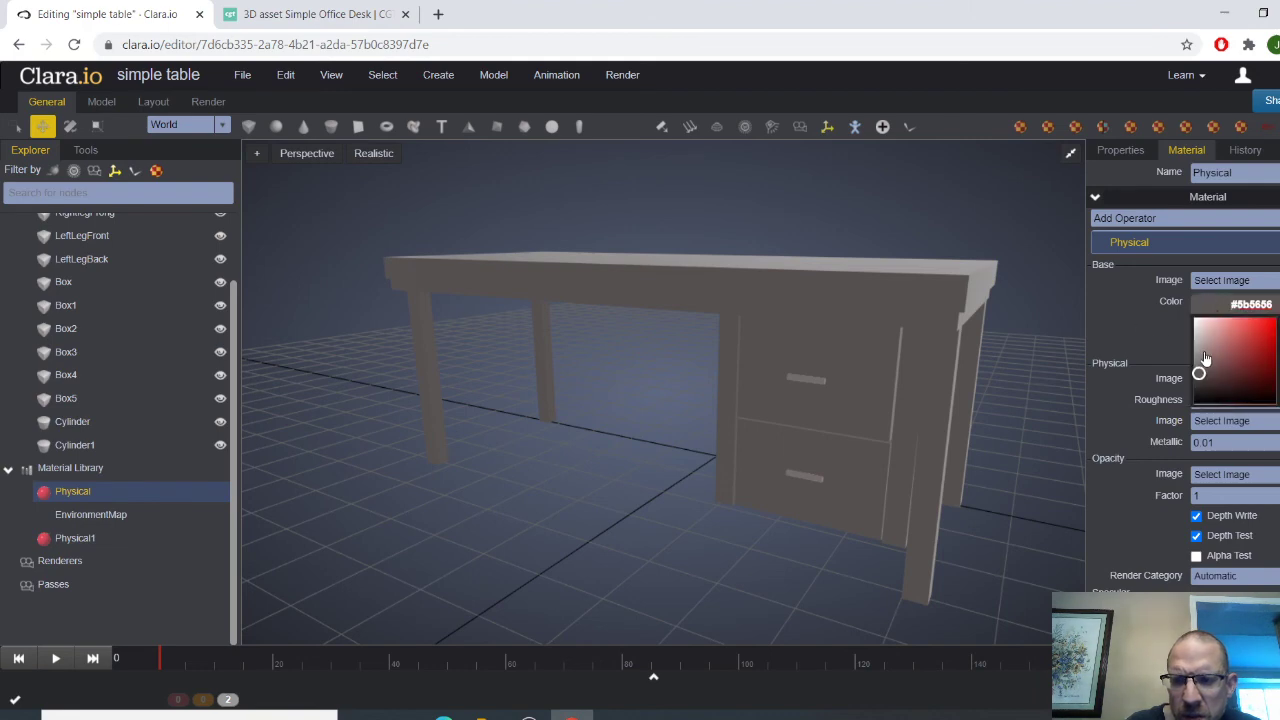
{"action": "mouse_move", "coordinate": [1203, 372]}
{"action": "left_mouse_down"}
{"action": "mouse_move", "coordinate": [1200, 362]}
{"action": "mouse_move", "coordinate": [1211, 376]}
{"action": "left_mouse_up"}
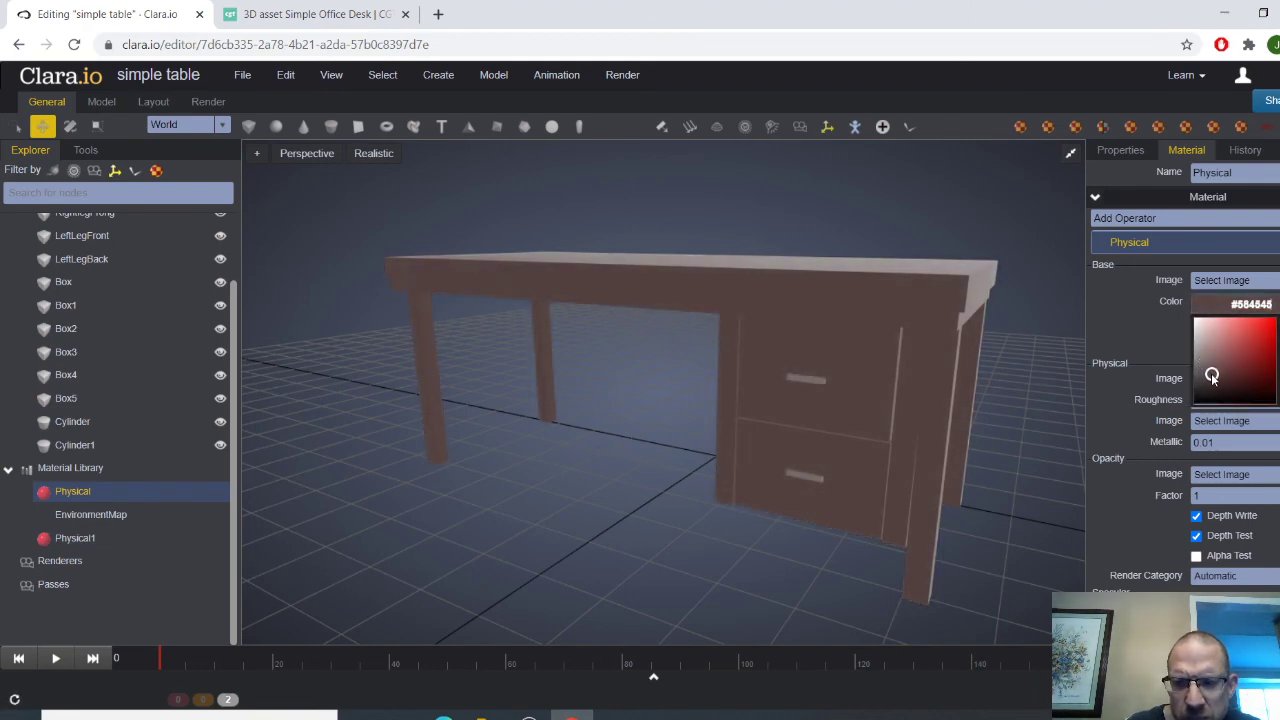
{"action": "left_click_drag", "start_coordinate": [777, 478], "coordinate": [750, 515]}
{"action": "left_click_drag", "start_coordinate": [80, 539], "coordinate": [576, 490]}
{"action": "scroll", "coordinate": [573, 489], "scroll_direction": "down", "scroll_amount": 2}
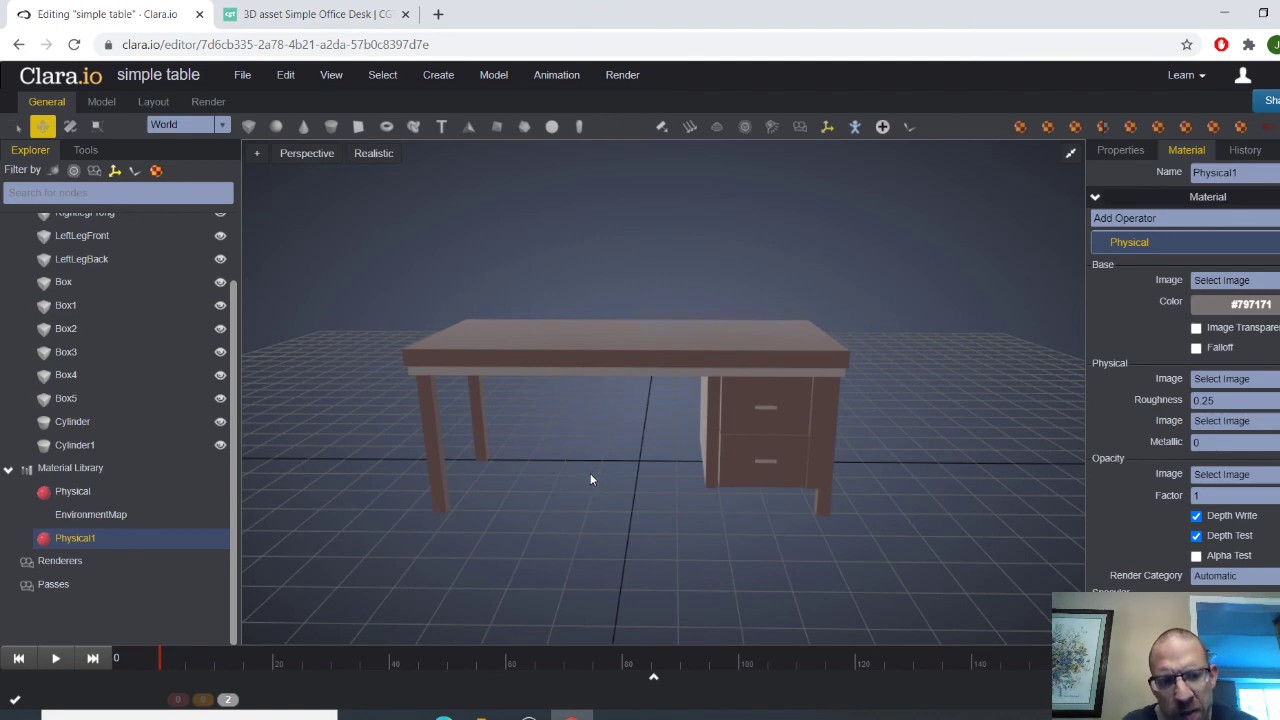
Group all desk parts from RightLegBack through Cylinder1 under a Null
{"action": "left_click", "coordinate": [9, 468]}
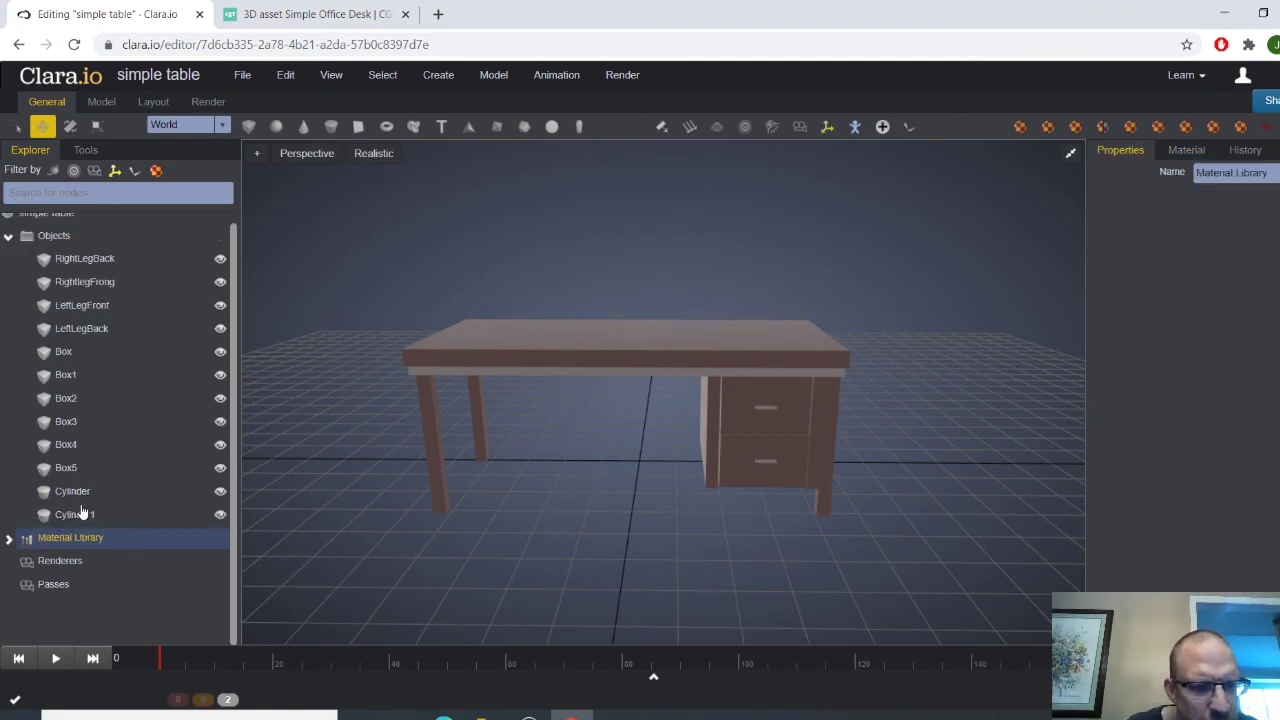
{"action": "left_click", "coordinate": [757, 352]}
{"action": "left_click", "coordinate": [337, 430]}
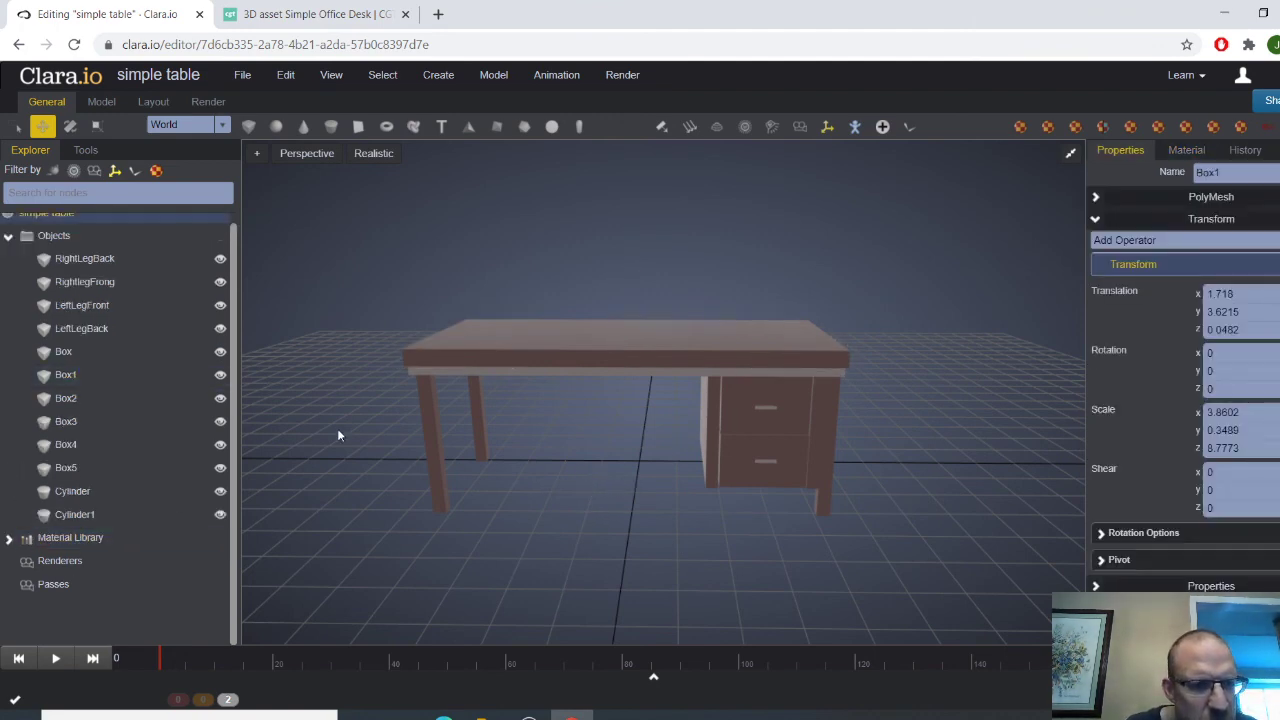
{"action": "left_click", "coordinate": [99, 262]}
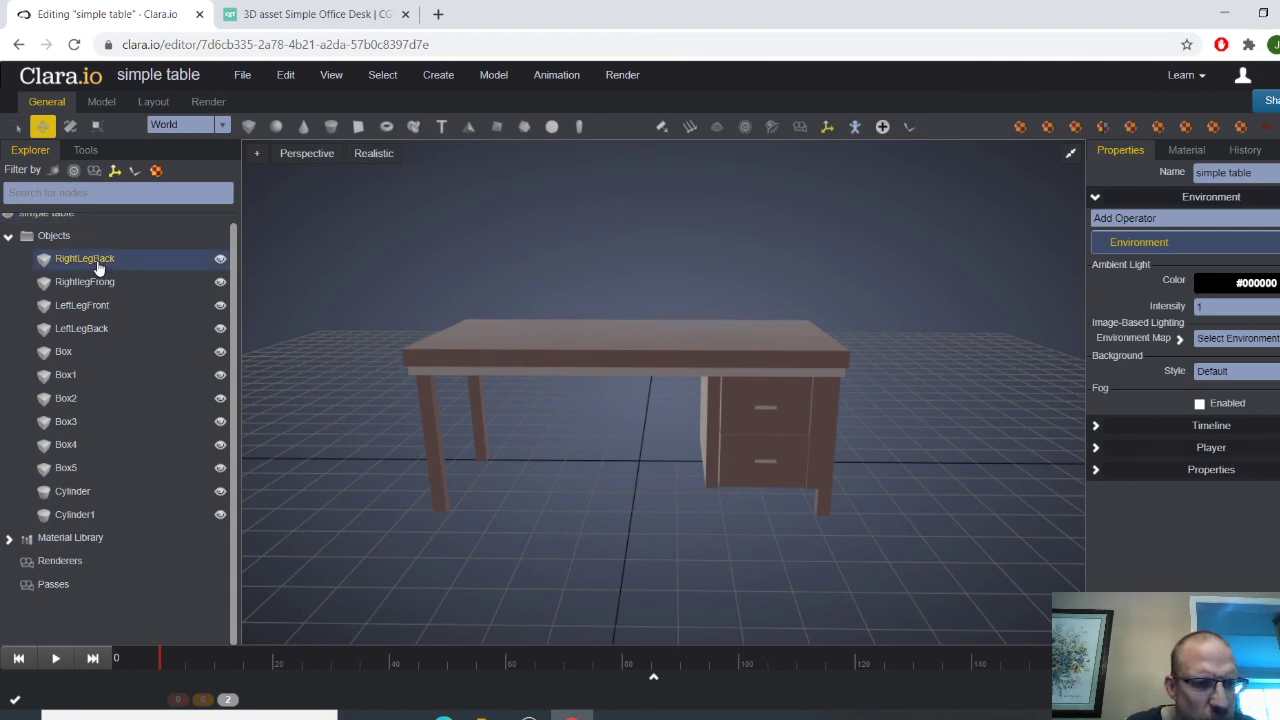
{"action": "left_click", "coordinate": [83, 516], "text": "shift"}
{"action": "right_click", "coordinate": [140, 316]}
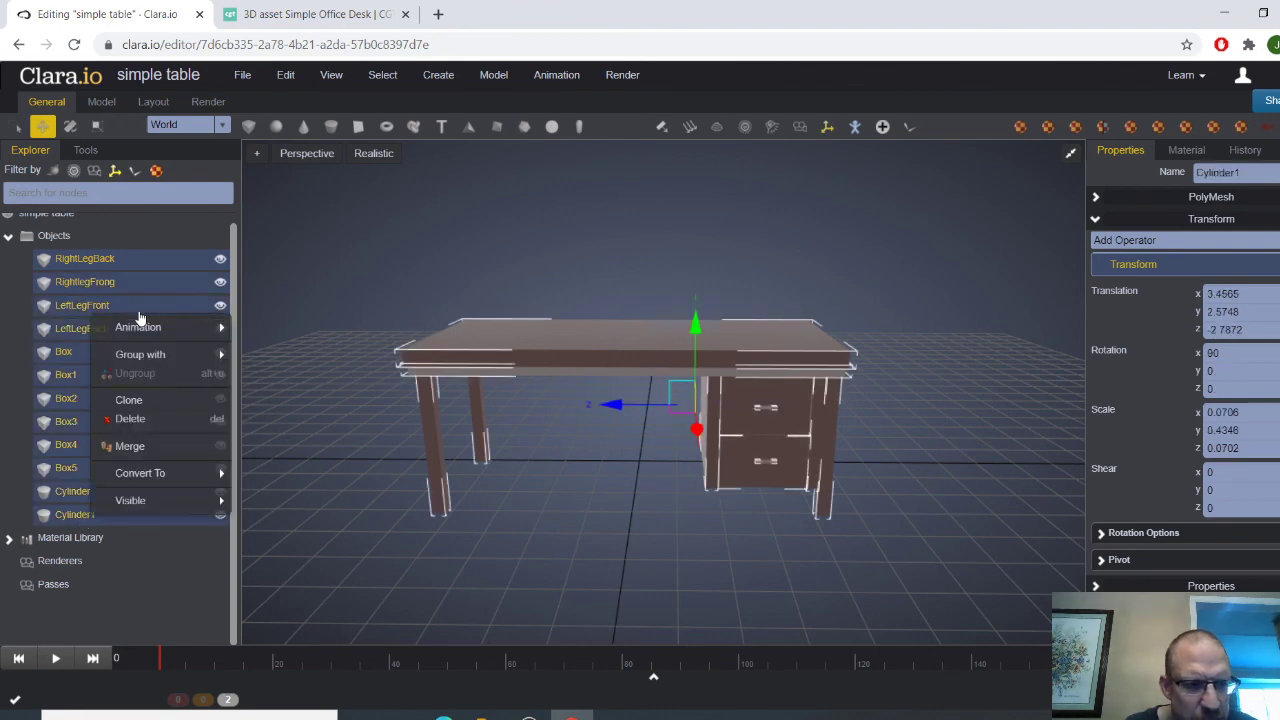
{"action": "mouse_move", "coordinate": [150, 354]}
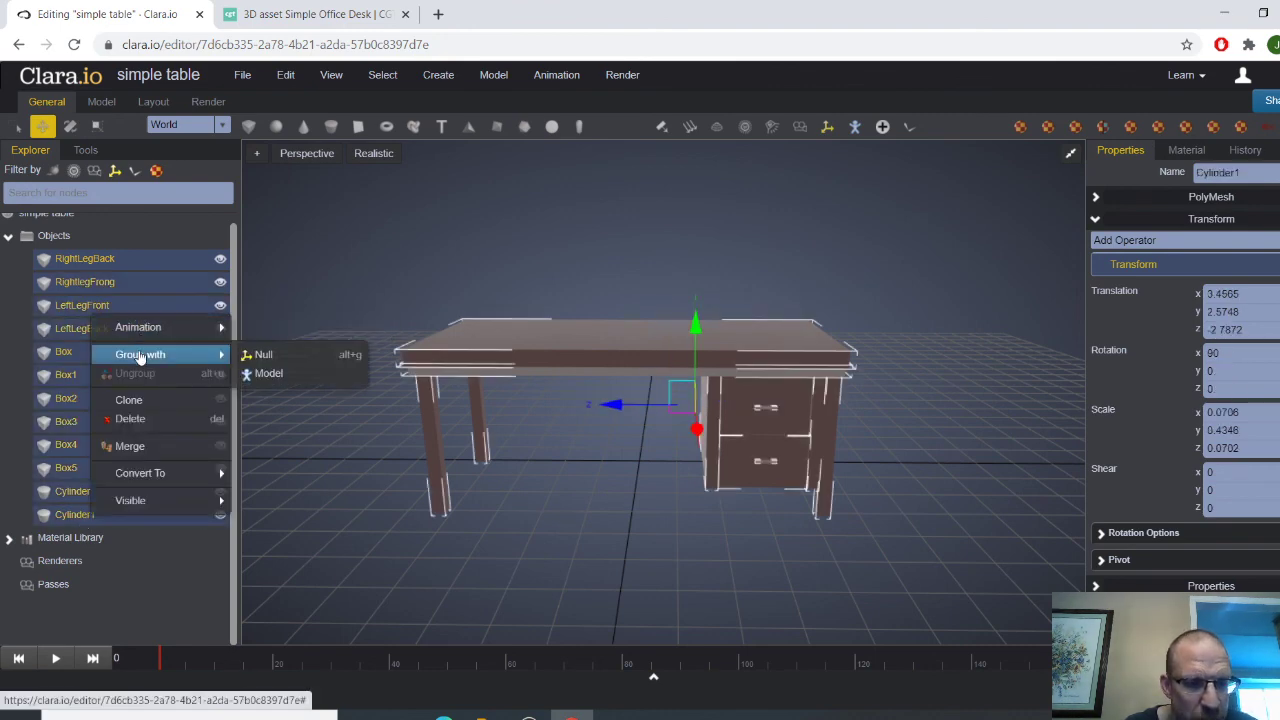
{"action": "left_click", "coordinate": [268, 356]}
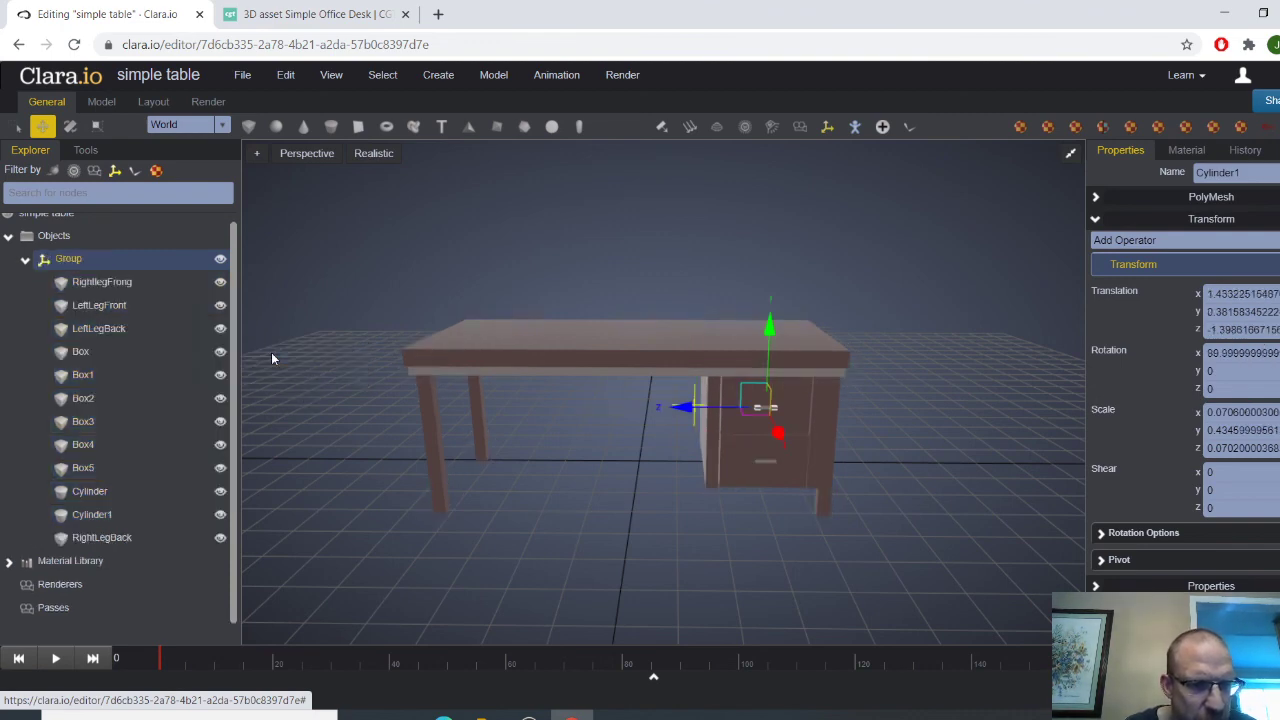
Rename the new group as Desk and collapse its hierarchy
{"action": "double_click", "coordinate": [76, 259]}
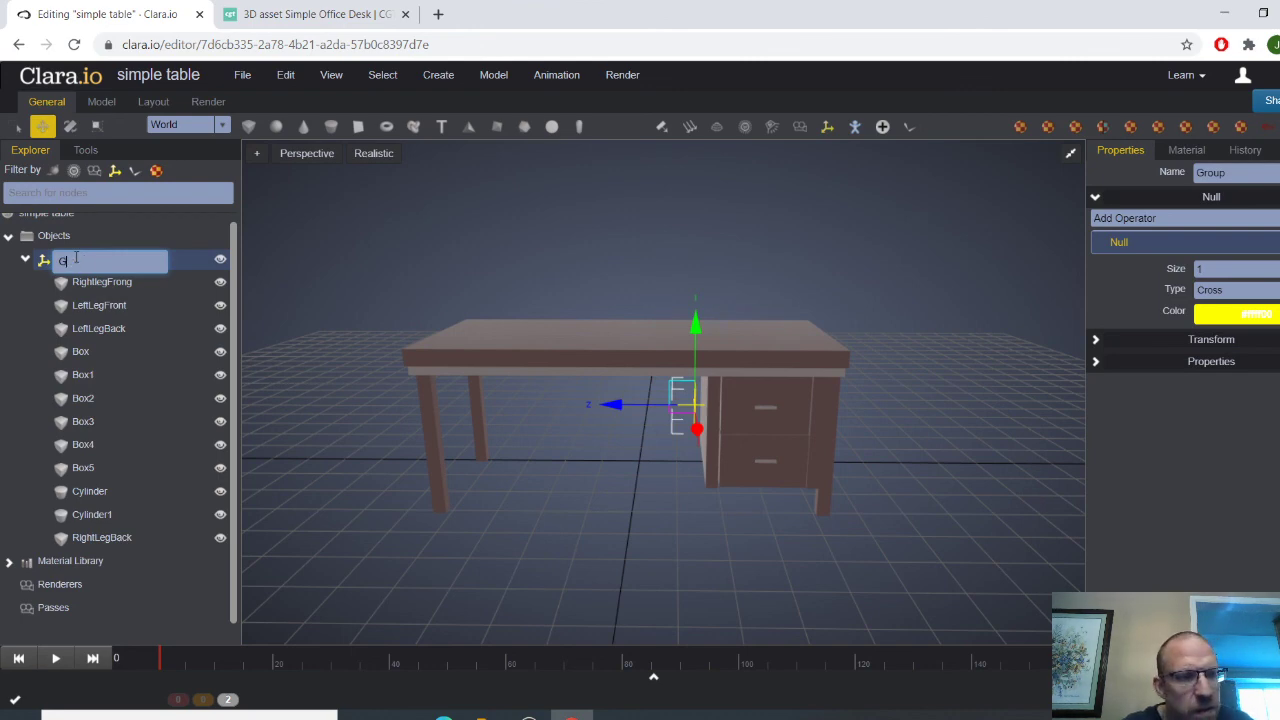
{"action": "type", "text": "Desk"}
{"action": "key", "text": "Return"}
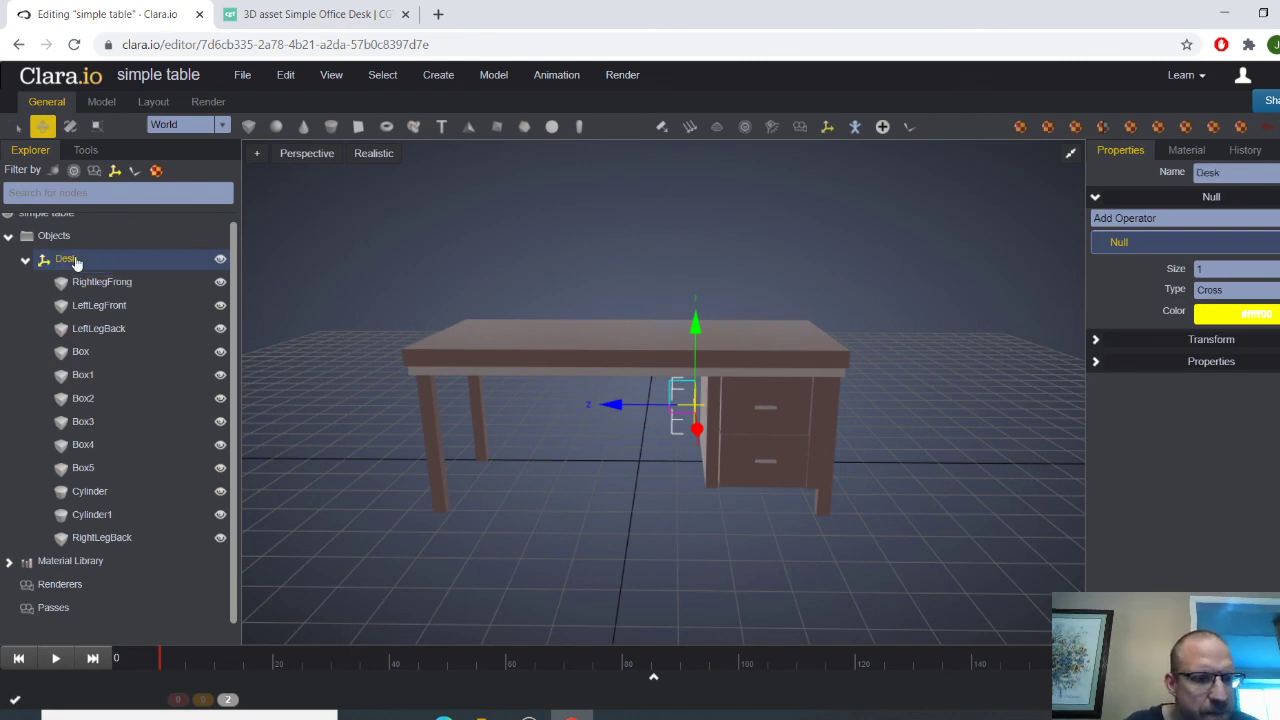
{"action": "left_click", "coordinate": [25, 261]}
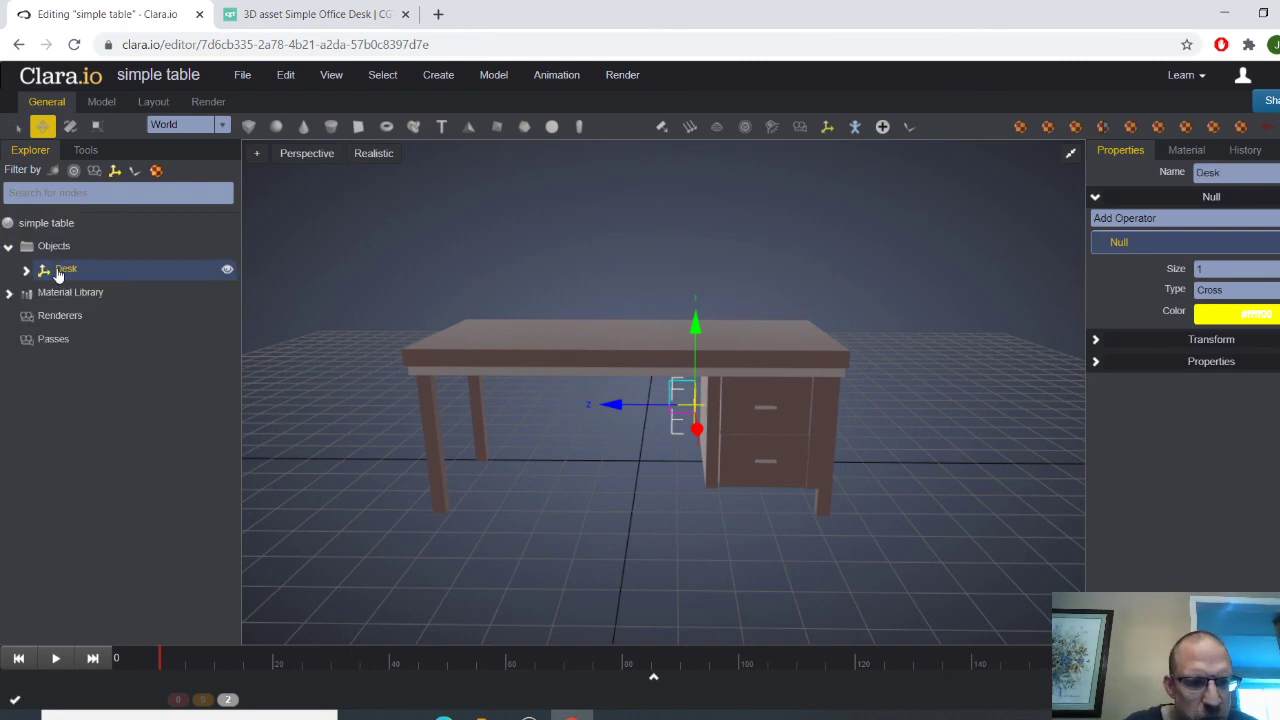
Move the whole Desk group along the Z axis until it sits to one side of the grid's center
{"action": "left_click_drag", "start_coordinate": [660, 405], "coordinate": [662, 505]}
{"action": "left_click", "coordinate": [648, 503]}
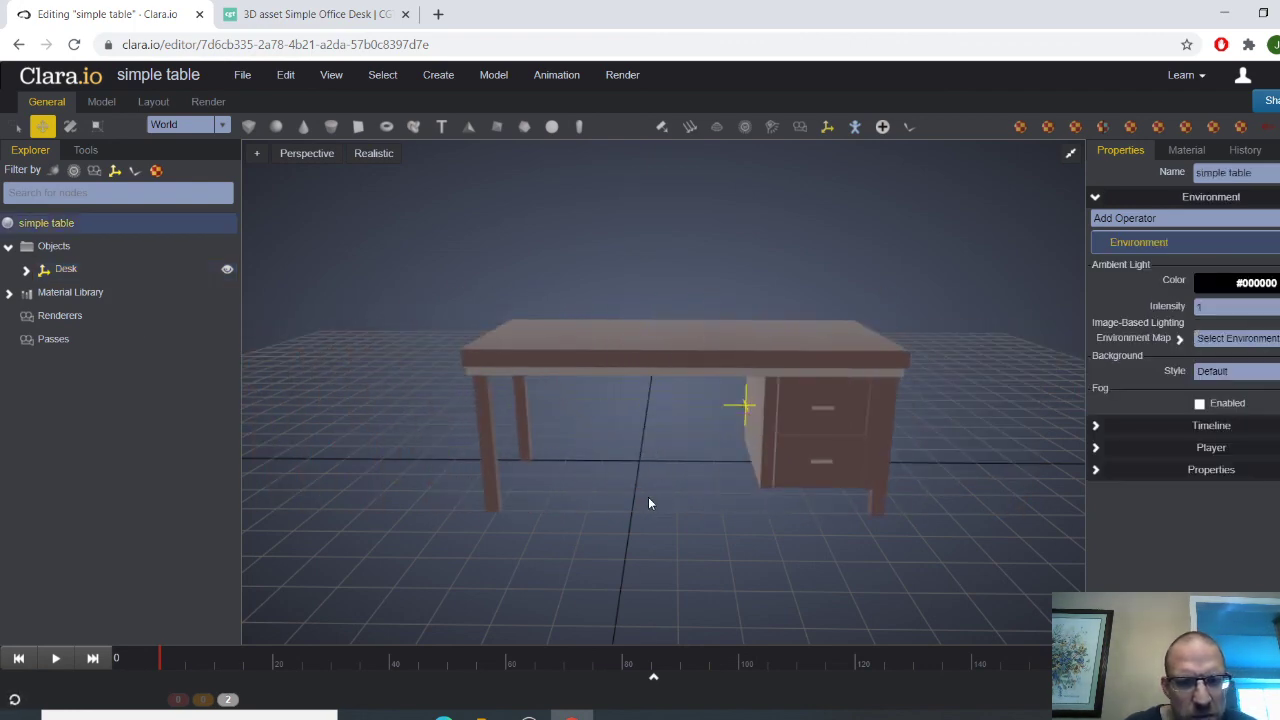
{"action": "scroll", "coordinate": [649, 498], "scroll_direction": "down", "scroll_amount": 3}
{"action": "middle_click_drag", "start_coordinate": [647, 498], "coordinate": [622, 398]}
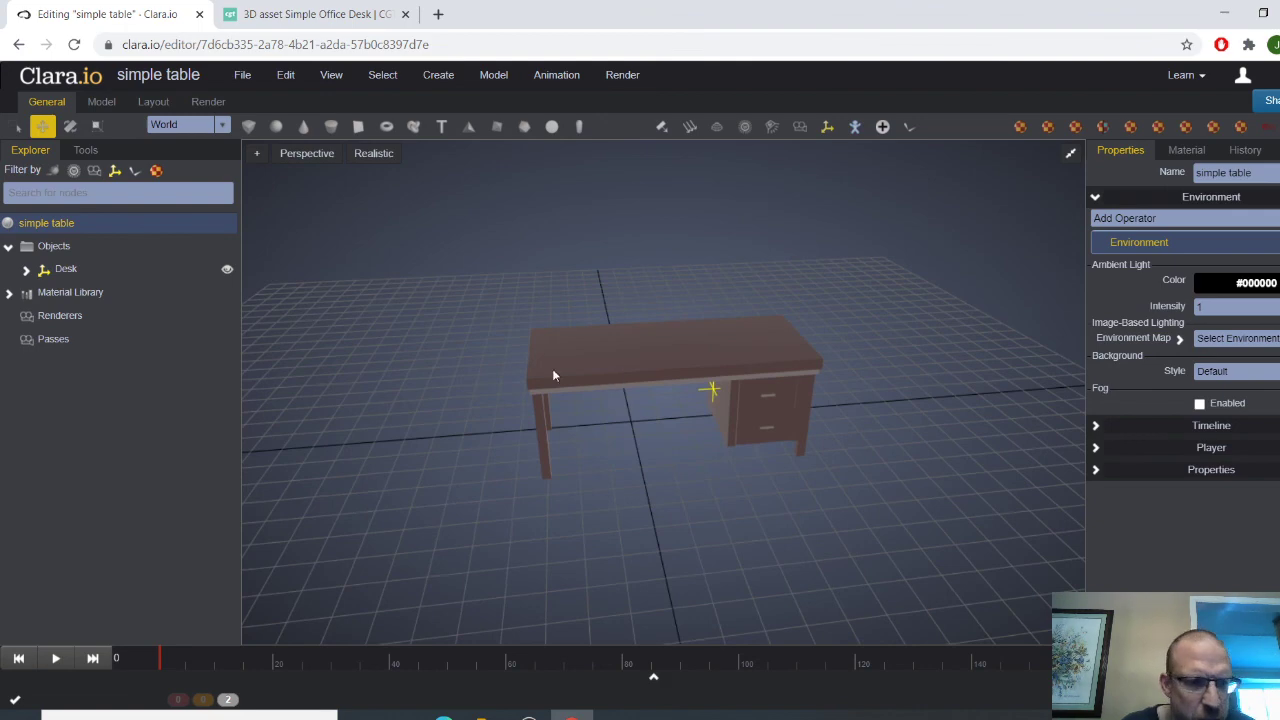
{"action": "left_click", "coordinate": [78, 270]}
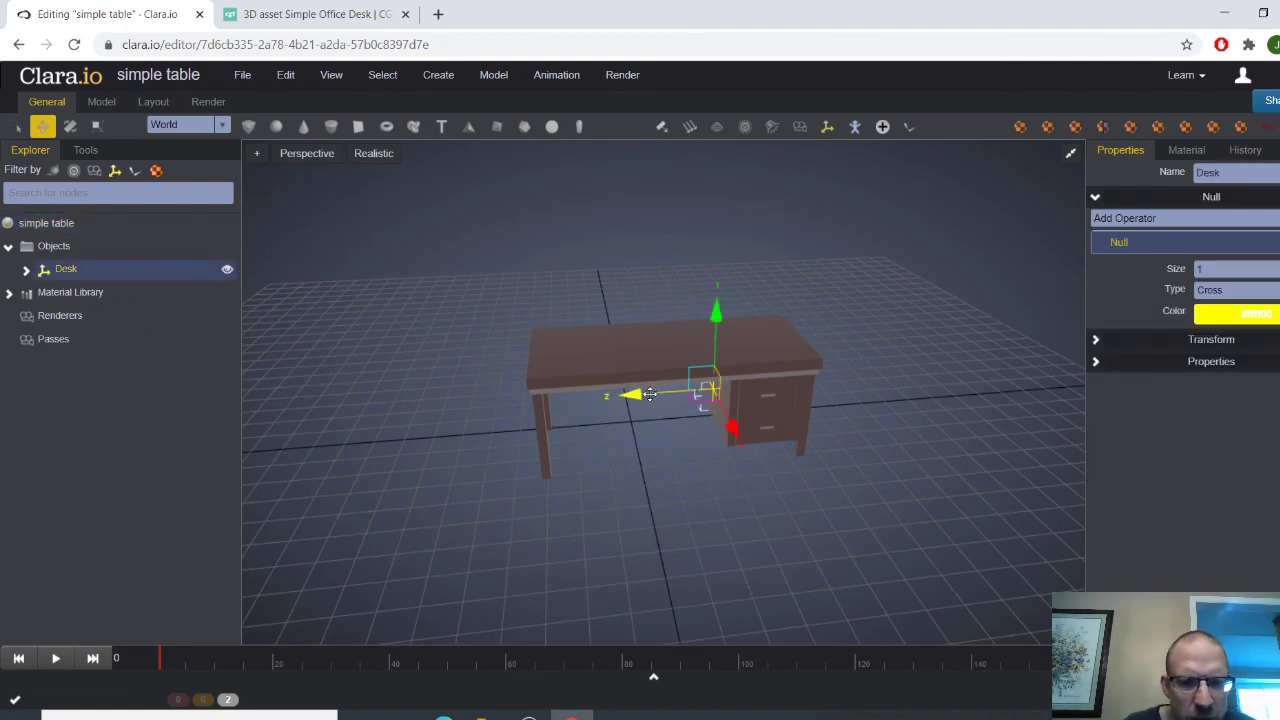
{"action": "left_click_drag", "start_coordinate": [650, 394], "coordinate": [453, 409]}
{"action": "scroll", "coordinate": [539, 453], "scroll_direction": "down", "scroll_amount": 2}
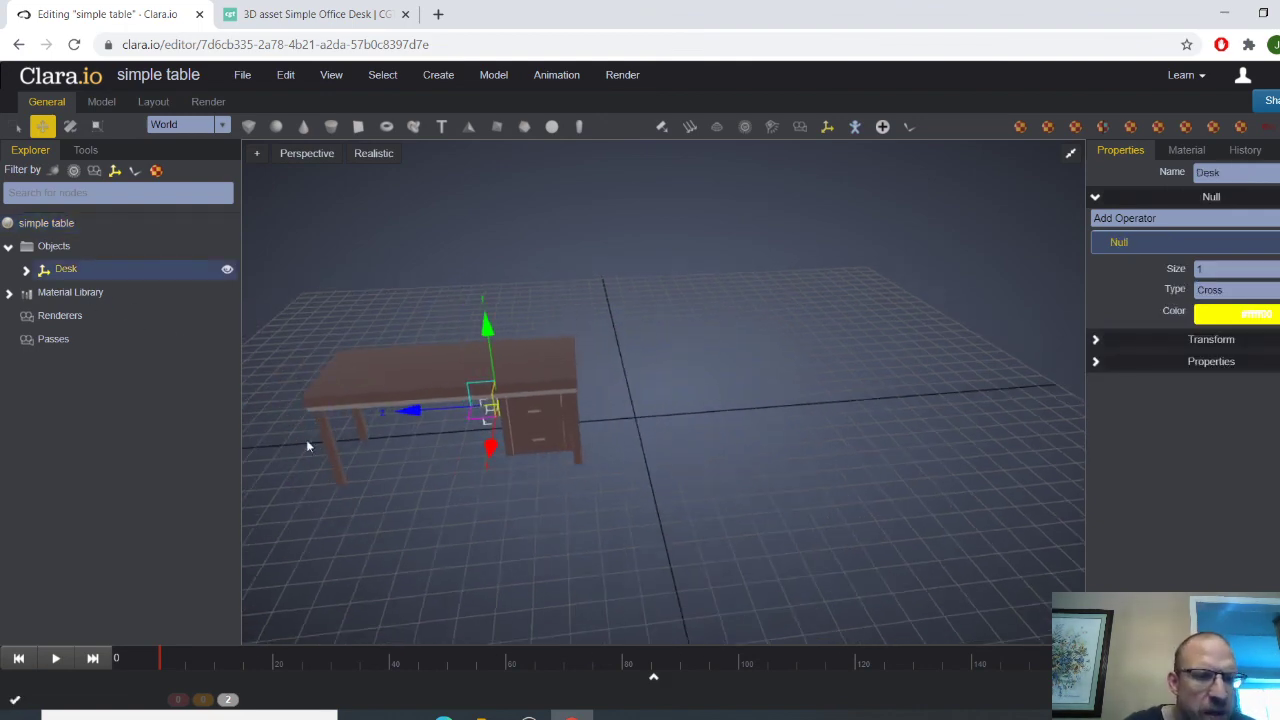
Clone the Desk group with its full hierarchy and move the copy along the Z axis to stand beside the original
{"action": "right_click", "coordinate": [68, 272]}
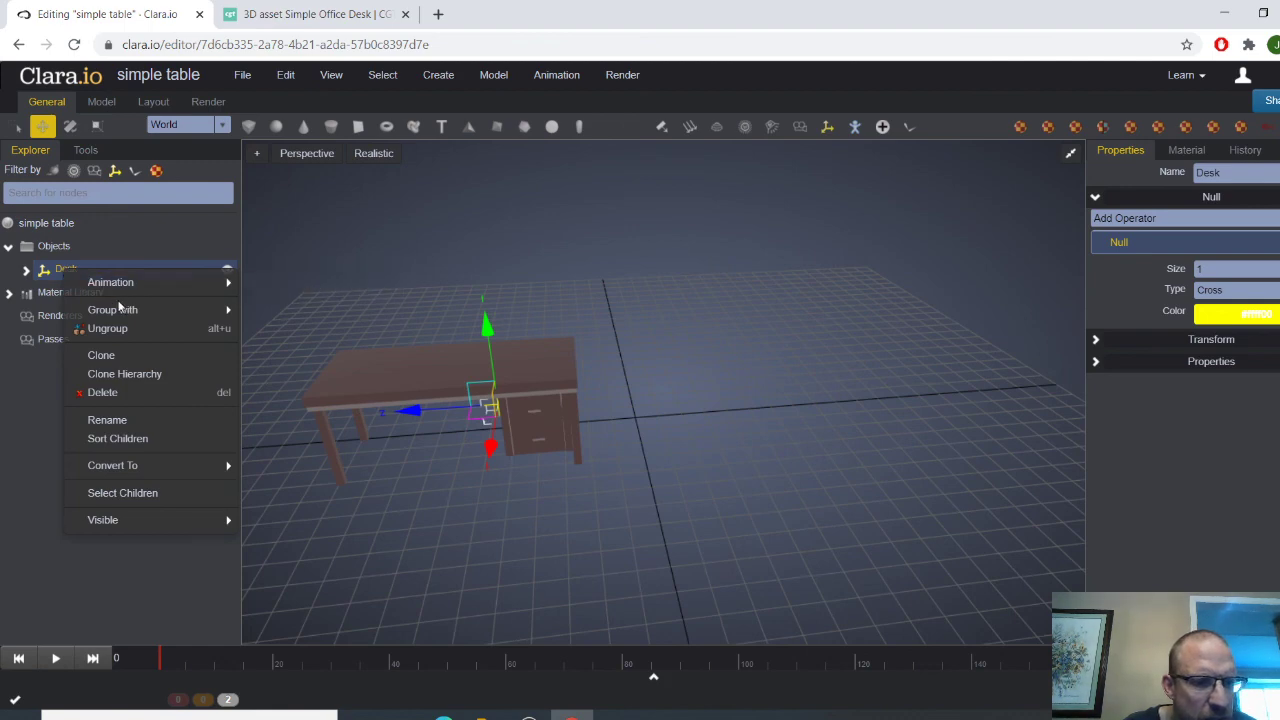
{"action": "left_click", "coordinate": [150, 375]}
{"action": "left_click", "coordinate": [25, 293]}
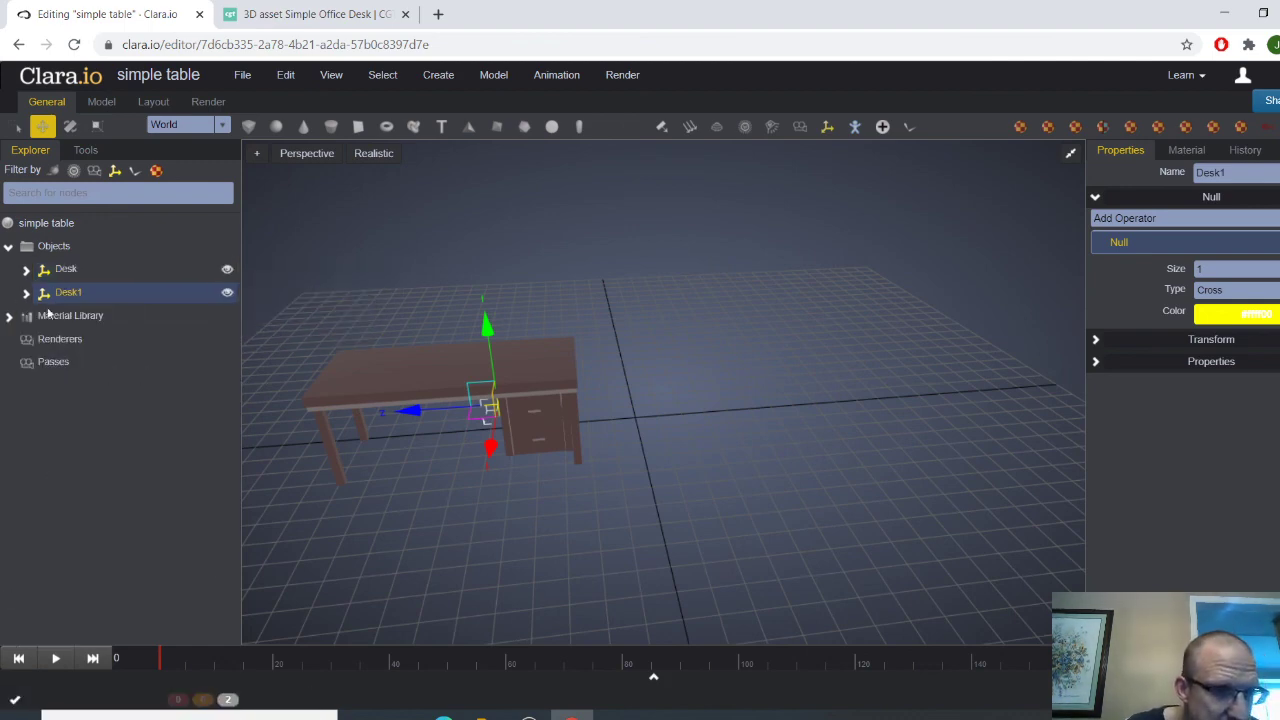
{"action": "left_click_drag", "start_coordinate": [410, 410], "coordinate": [638, 408]}
Rotate the Desk1 copy about a quarter turn around the vertical axis so it stands perpendicular to the original desk
{"action": "key", "text": "r"}
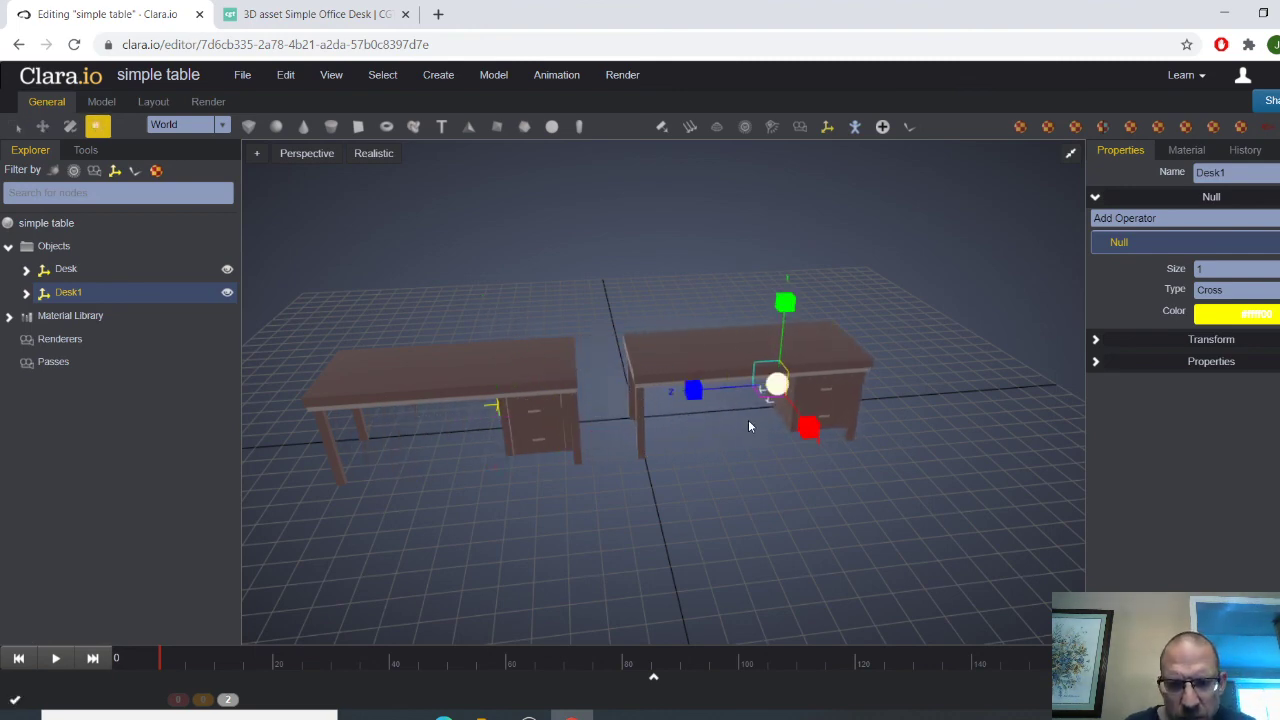
{"action": "key", "text": "e"}
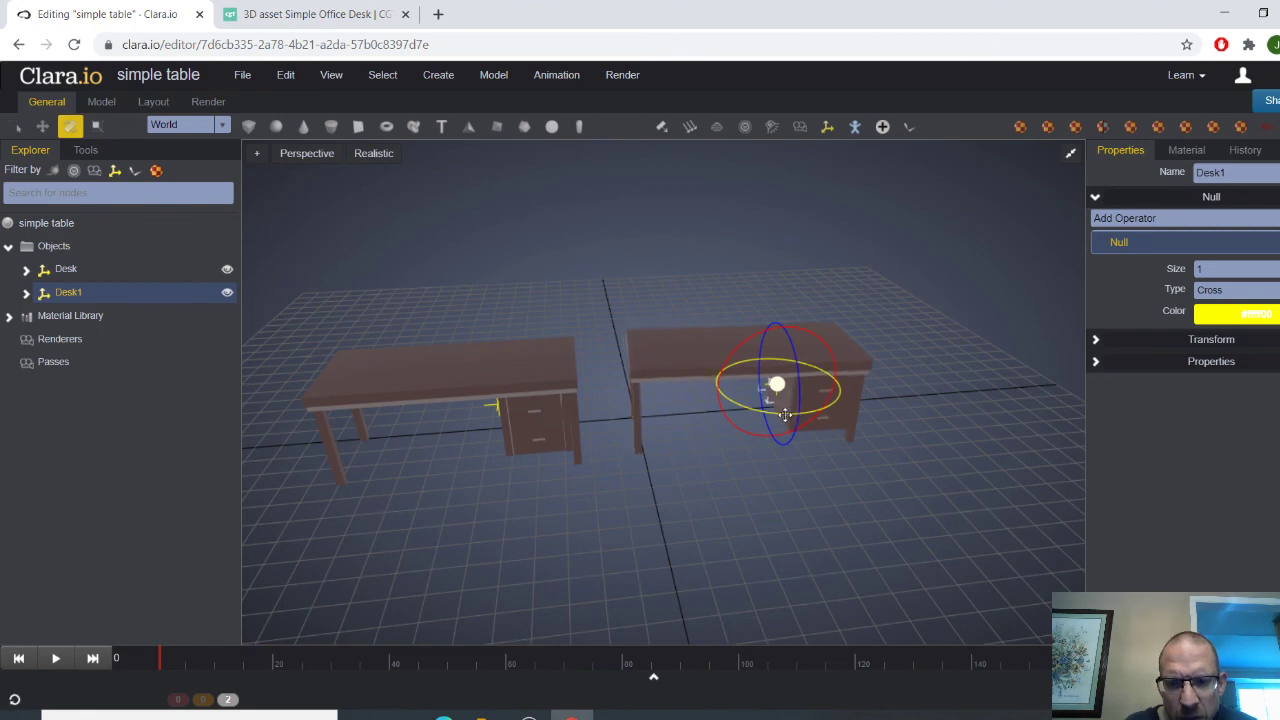
{"action": "left_click_drag", "start_coordinate": [785, 415], "coordinate": [735, 407]}
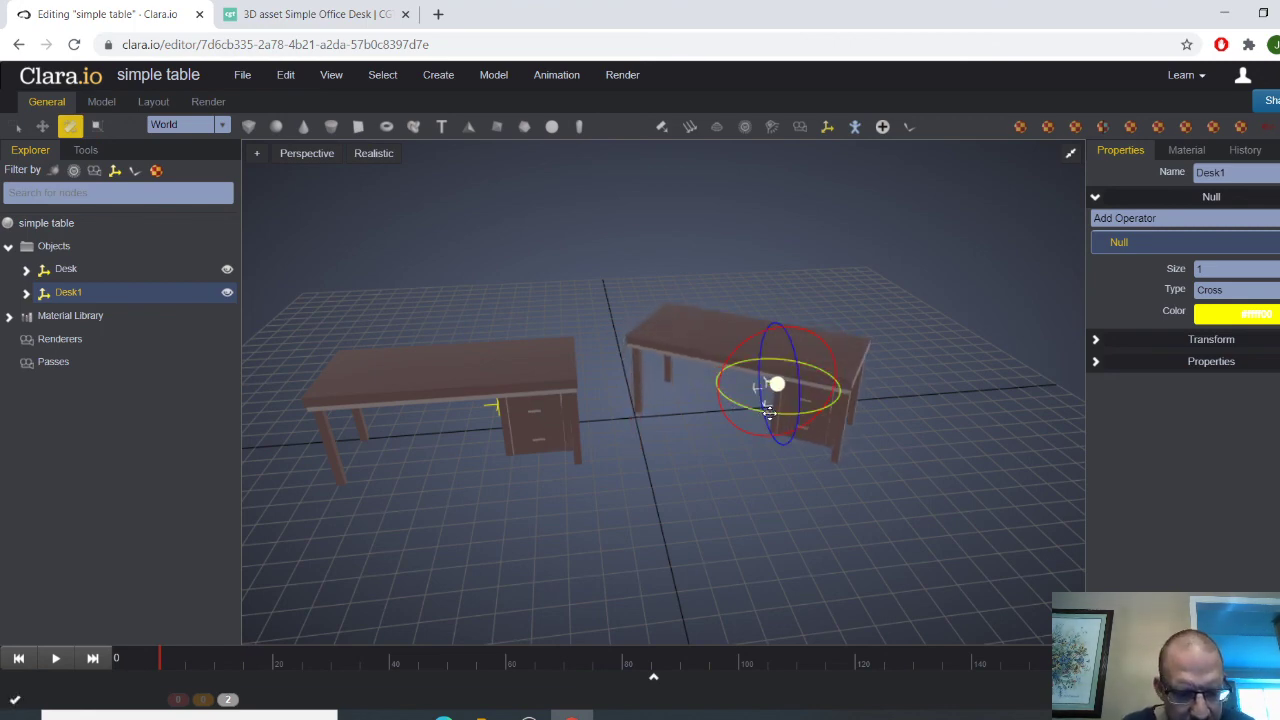
{"action": "left_click_drag", "start_coordinate": [767, 412], "coordinate": [823, 457]}
Move Desk1 against the end of the original desk to form an L-shaped desk, and deselect it
{"action": "key", "text": "w"}
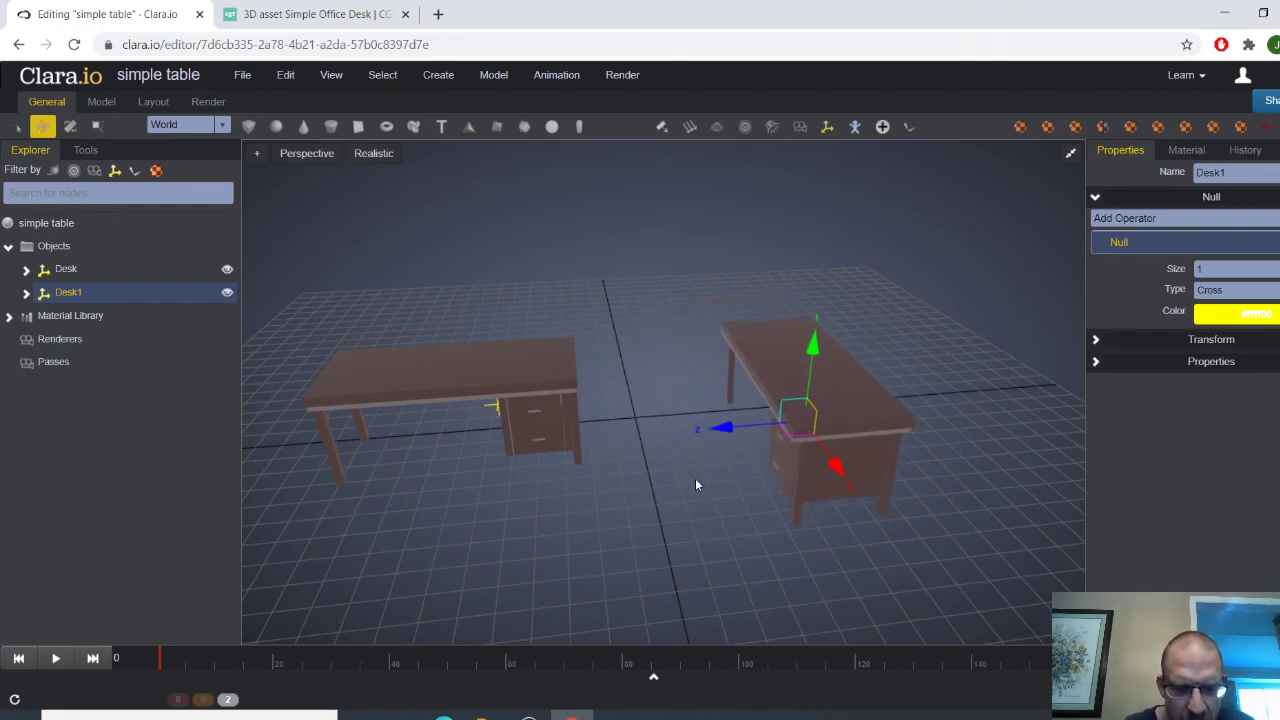
{"action": "left_click_drag", "start_coordinate": [695, 479], "coordinate": [728, 487]}
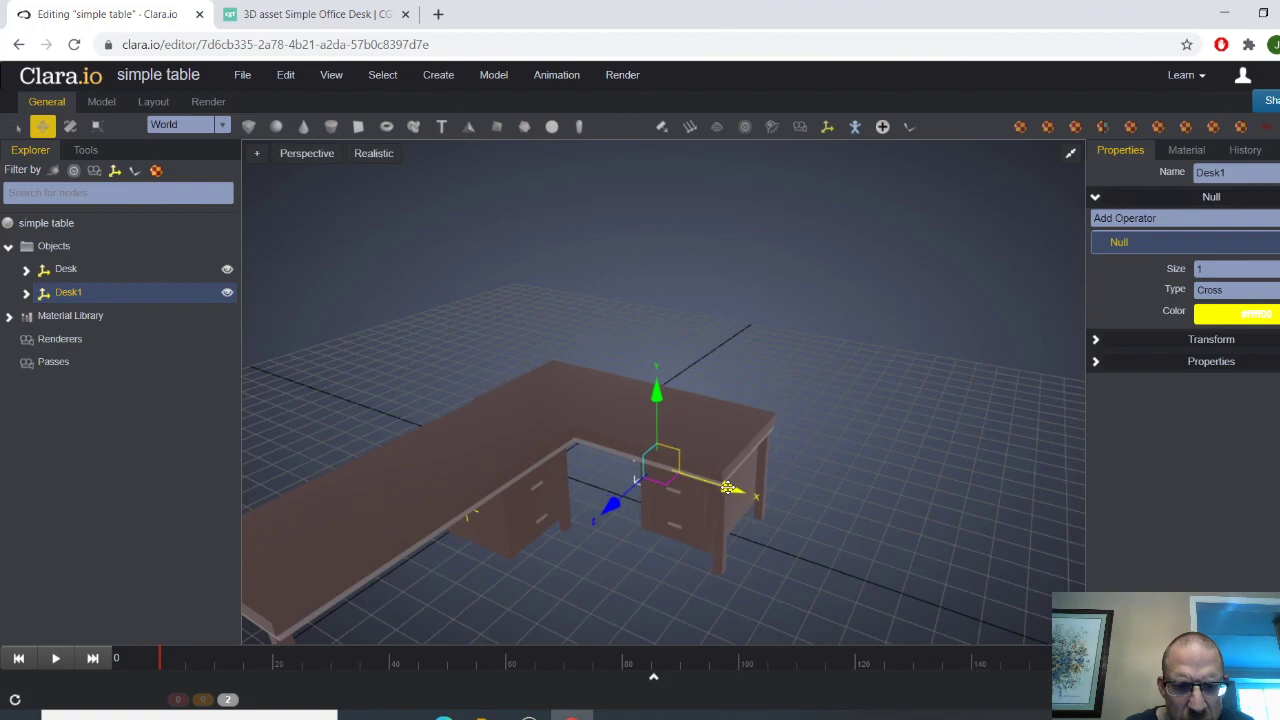
{"action": "left_click", "coordinate": [865, 549]}
{"action": "left_click_drag", "start_coordinate": [900, 419], "coordinate": [818, 453]}
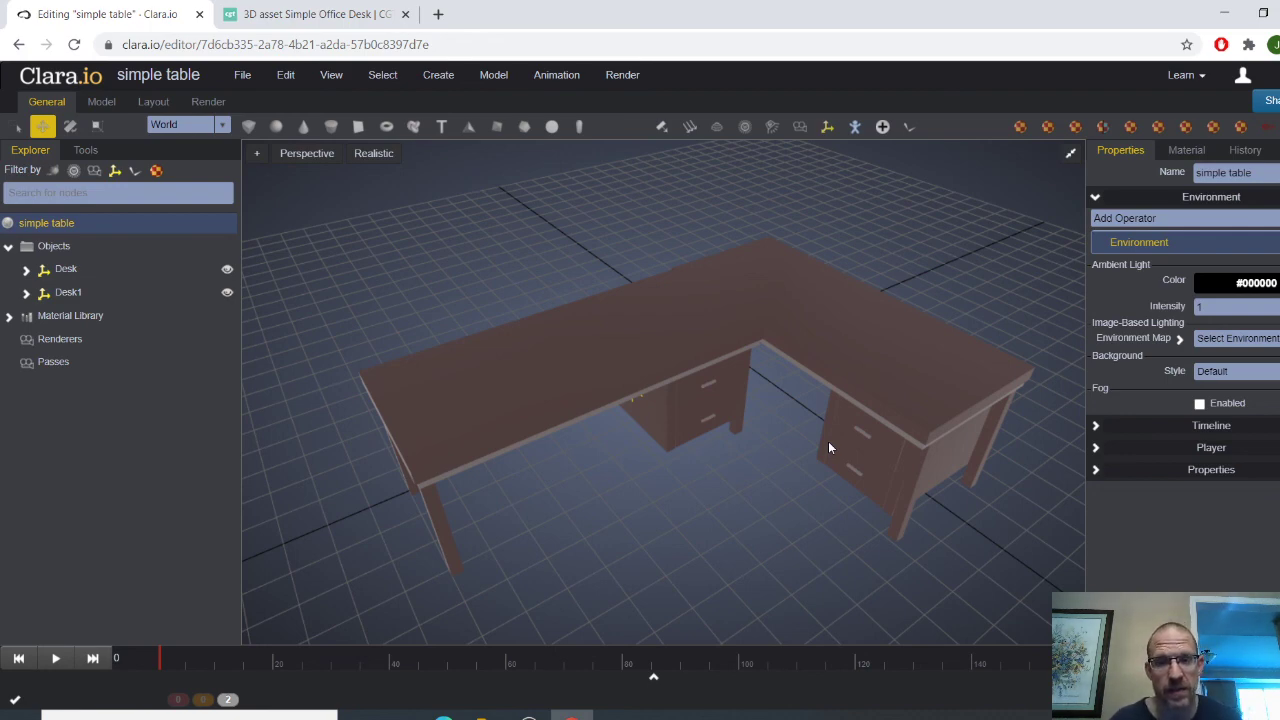
{"action": "left_click", "coordinate": [532, 714]}
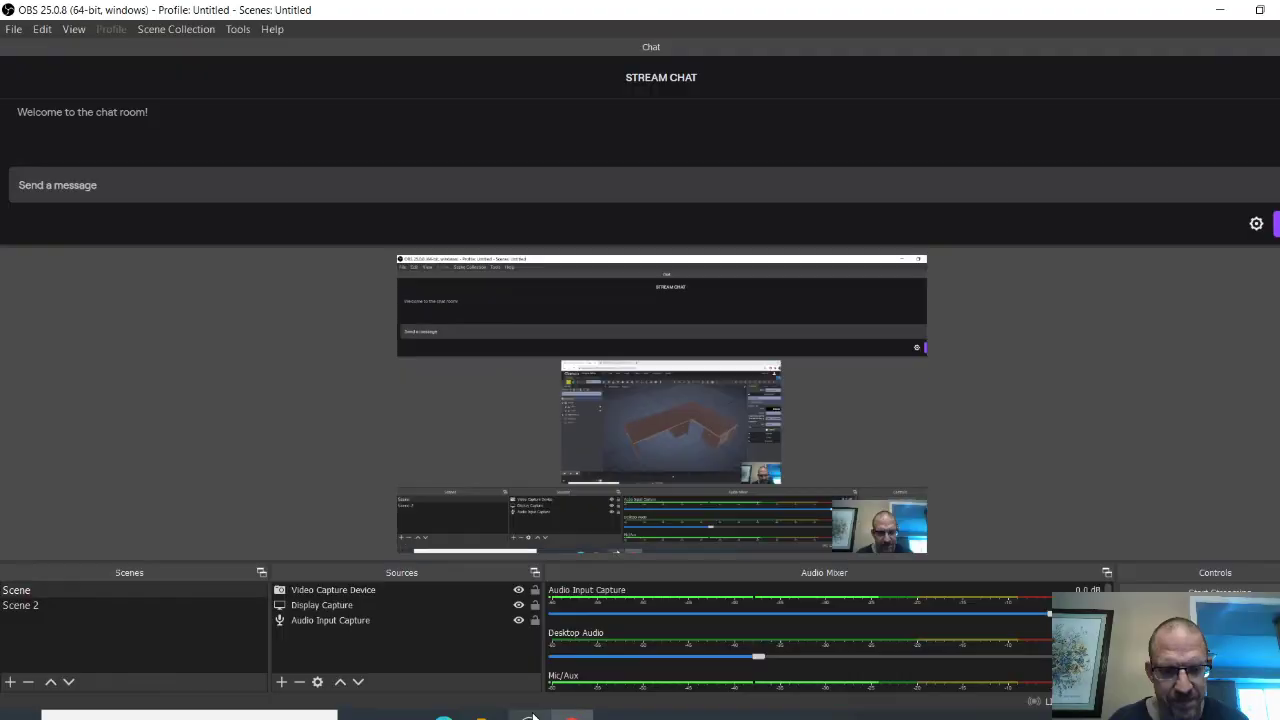